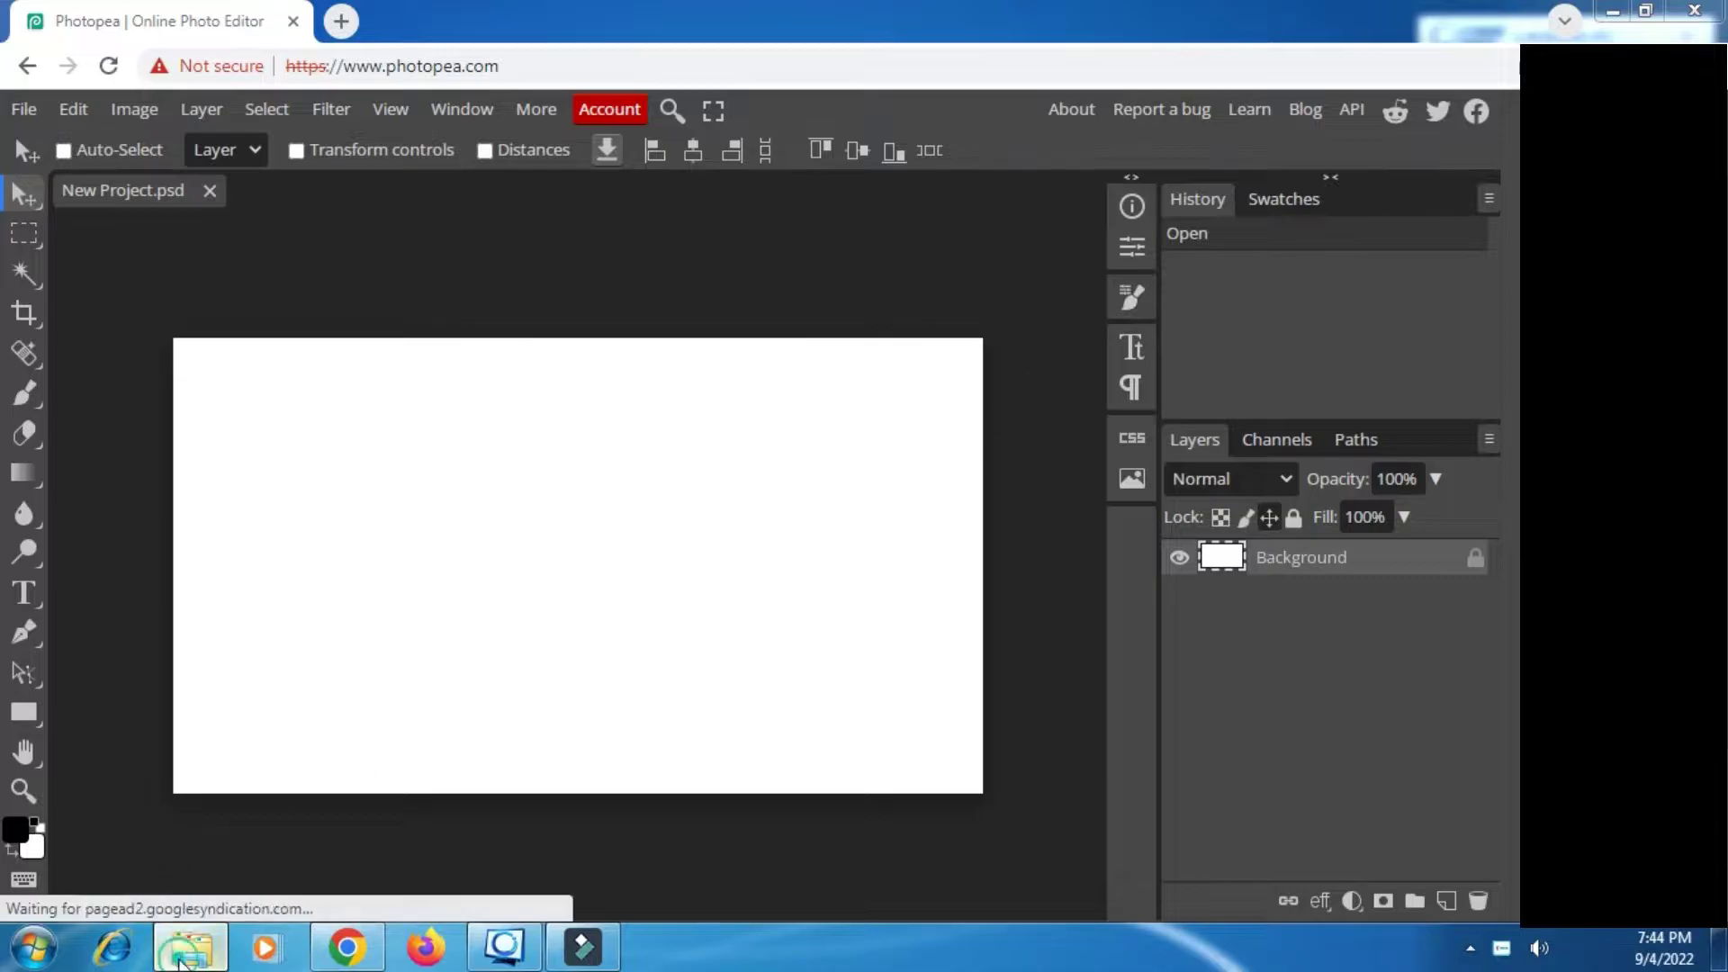
Step: Place the forest stairway image 78789 in the project, scale it to fill the canvas and rasterize its layer
double_click(605, 279)
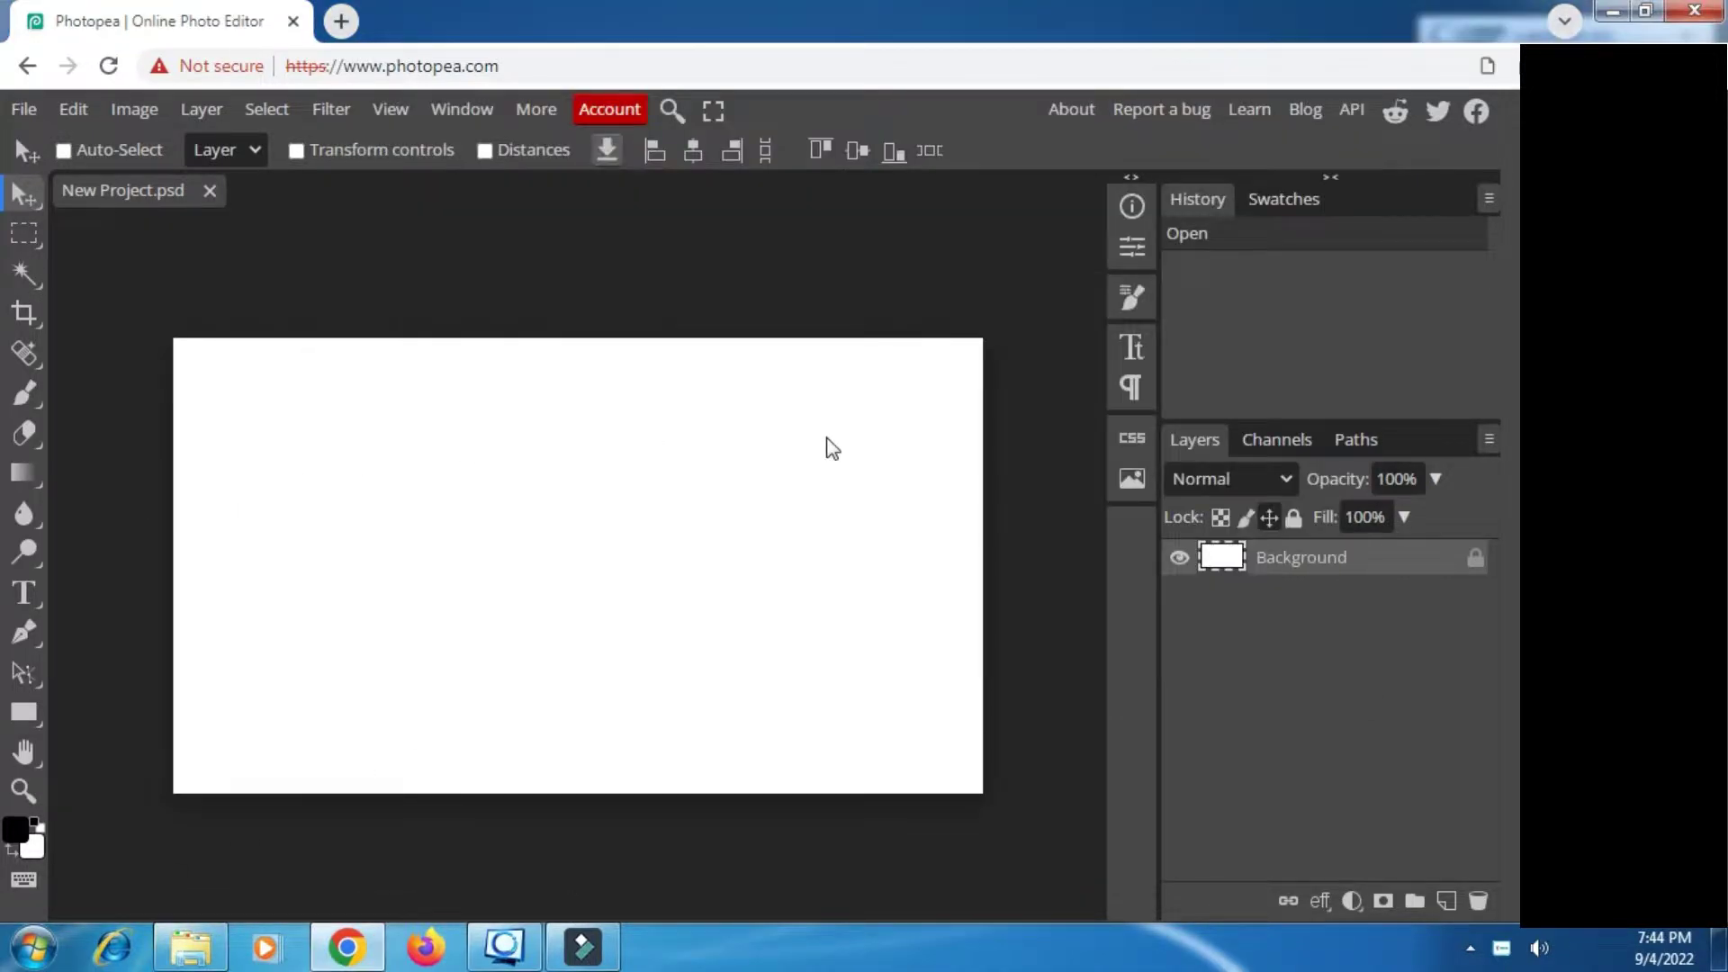
key("ctrl+v")
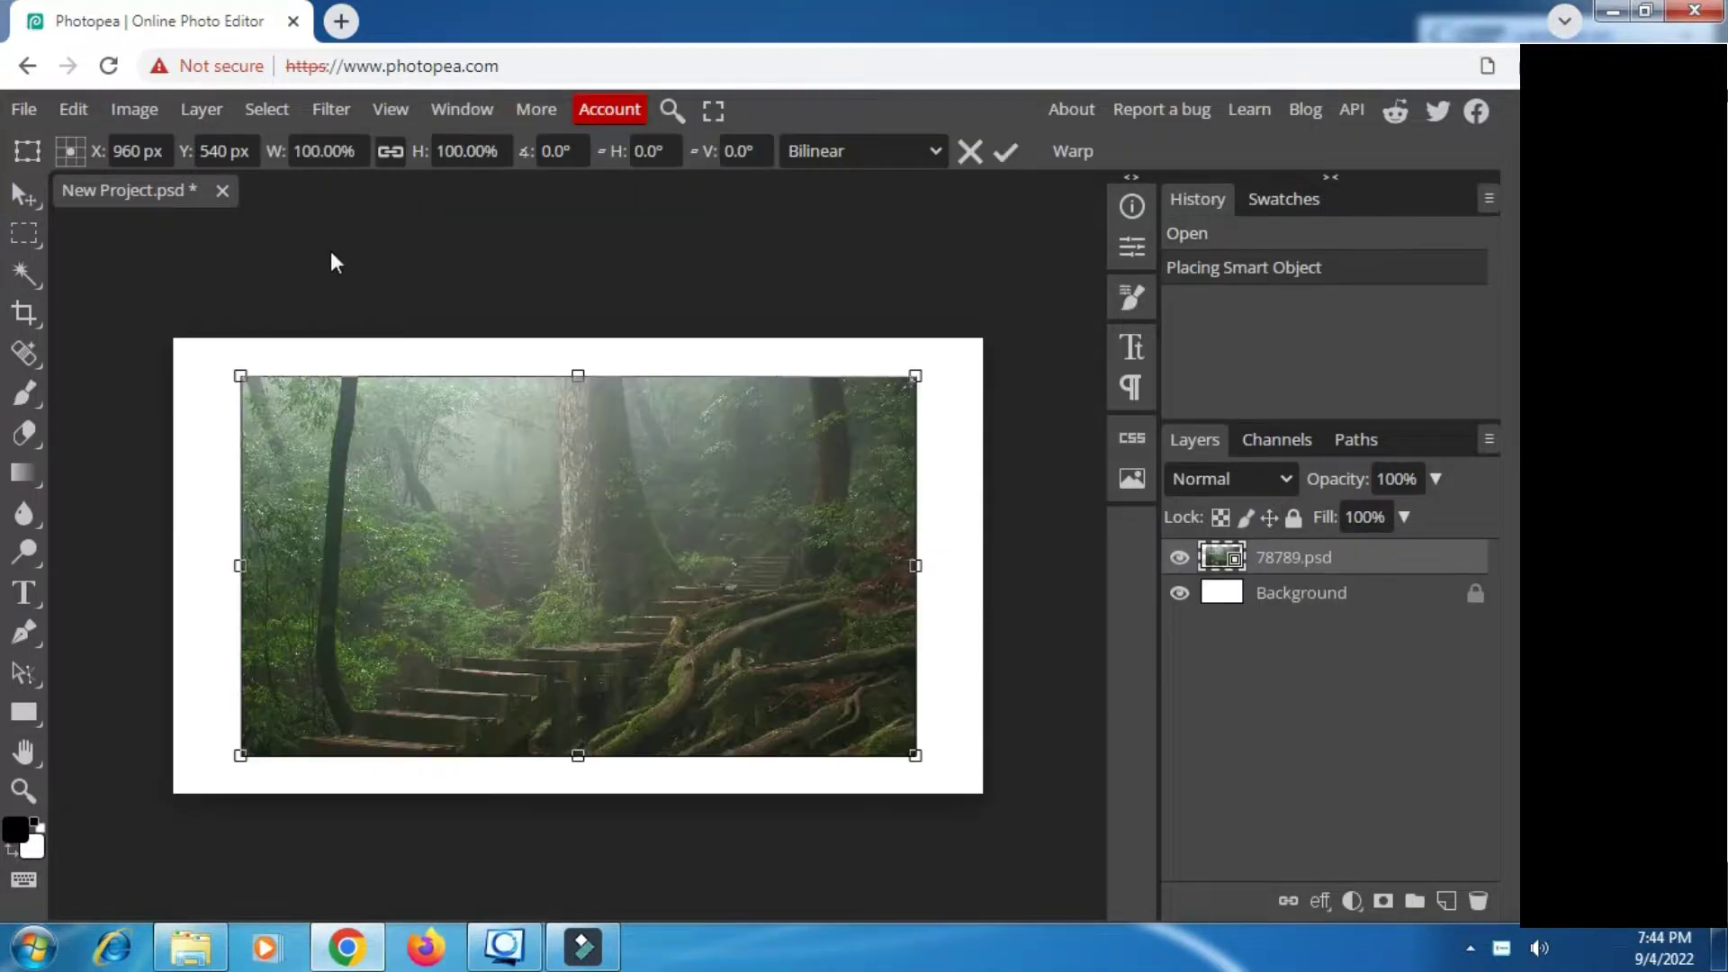
left_click_drag(269, 158, 603, 513)
left_click(1005, 151)
right_click(1219, 558)
left_click(1060, 537)
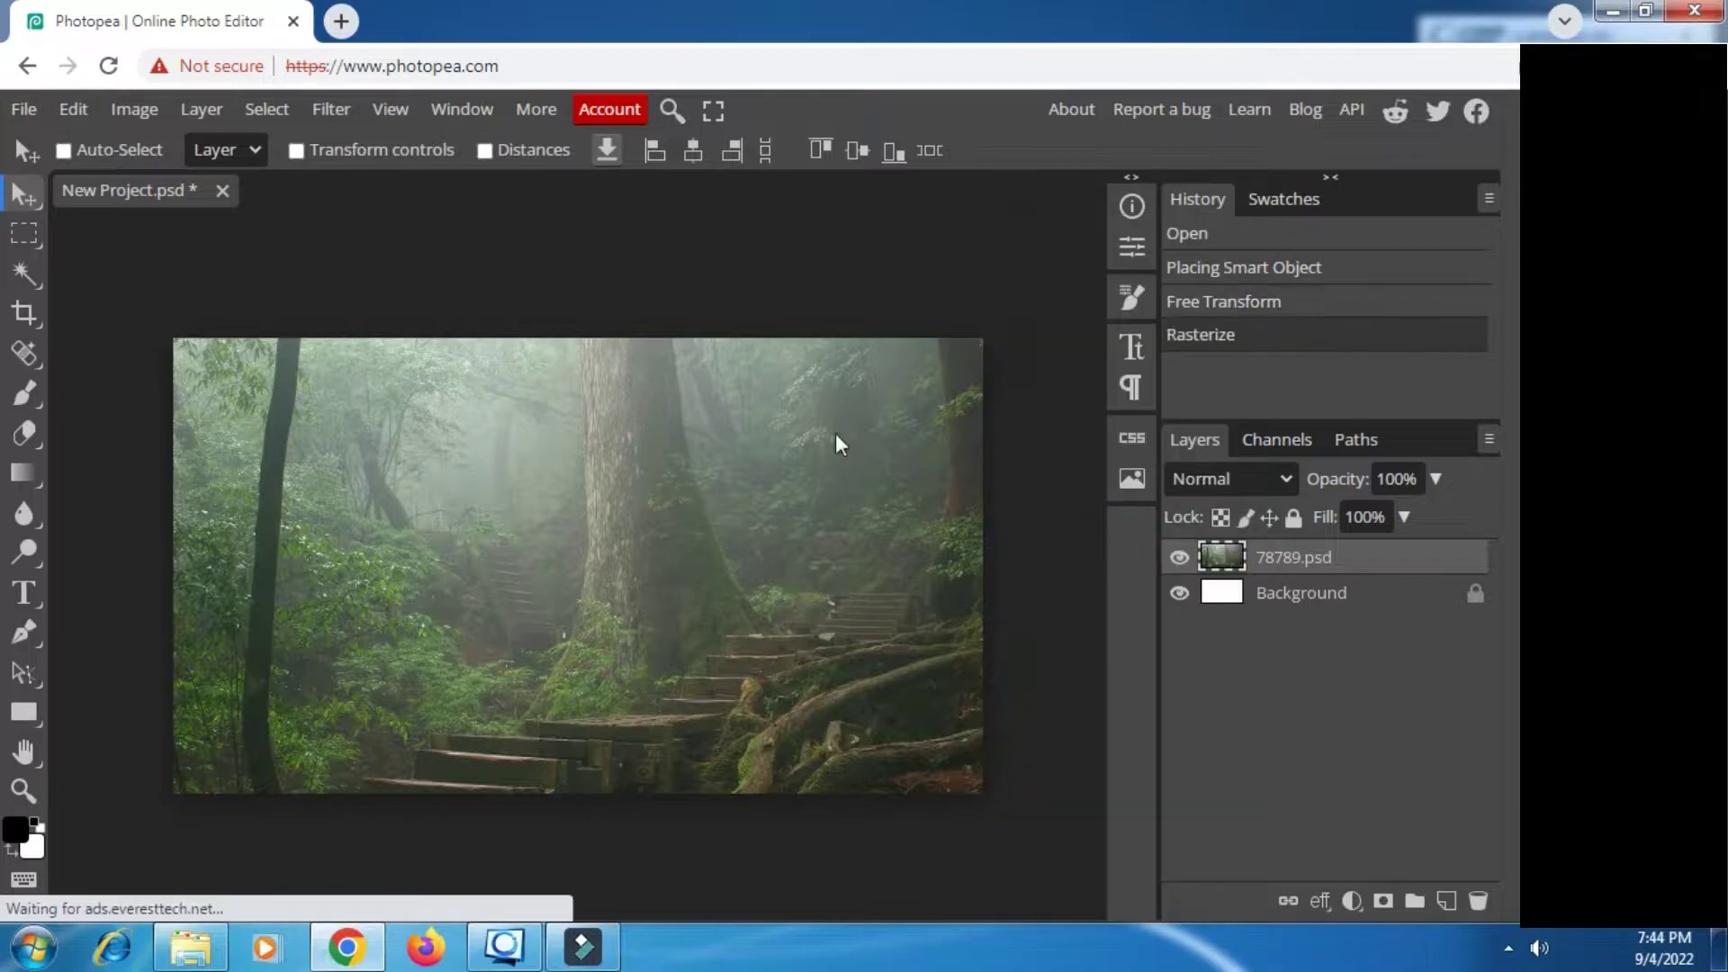
Step: Apply Auto Tone, Auto Contrast and Auto Color to the forest stairway layer
left_click(135, 109)
left_click(154, 257)
left_click(135, 109)
left_click(180, 283)
left_click(135, 109)
left_click(170, 323)
Step: Place the pexels-mali-maeder-142497 mossy tree image, align it with the canvas's right edge at X 1200 px and rasterize it
left_click(201, 952)
left_click(368, 160)
left_click(1082, 538)
left_click_drag(1071, 474, 230, 505)
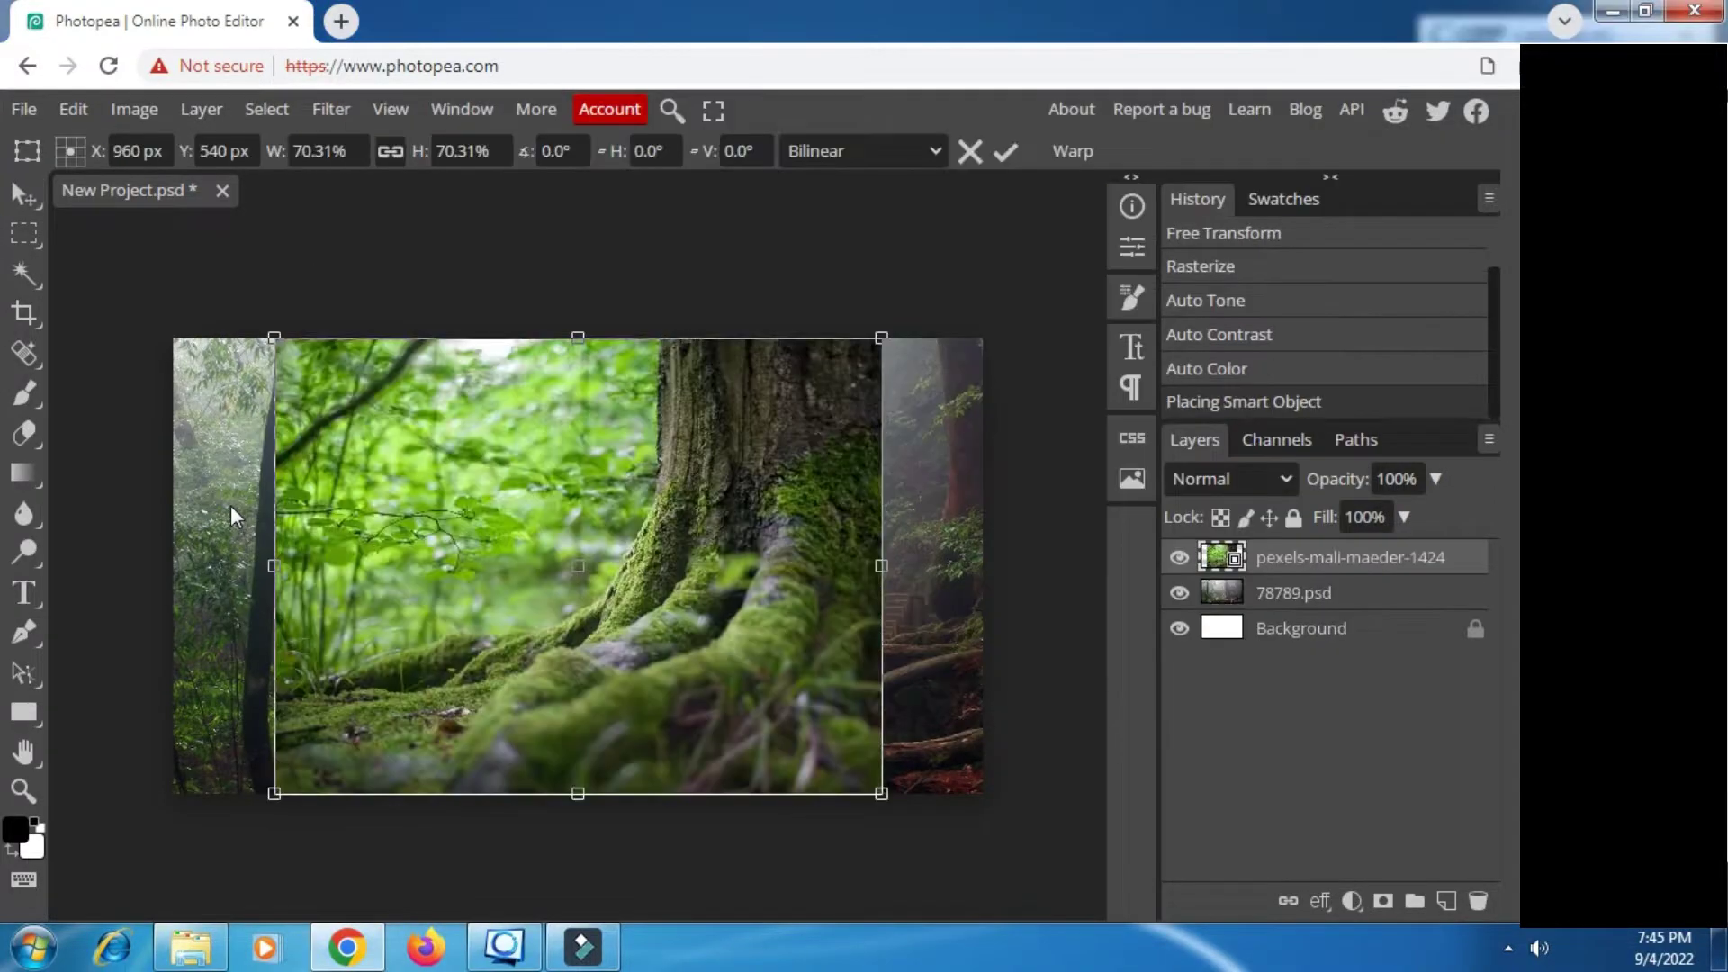
left_click_drag(736, 465, 761, 465)
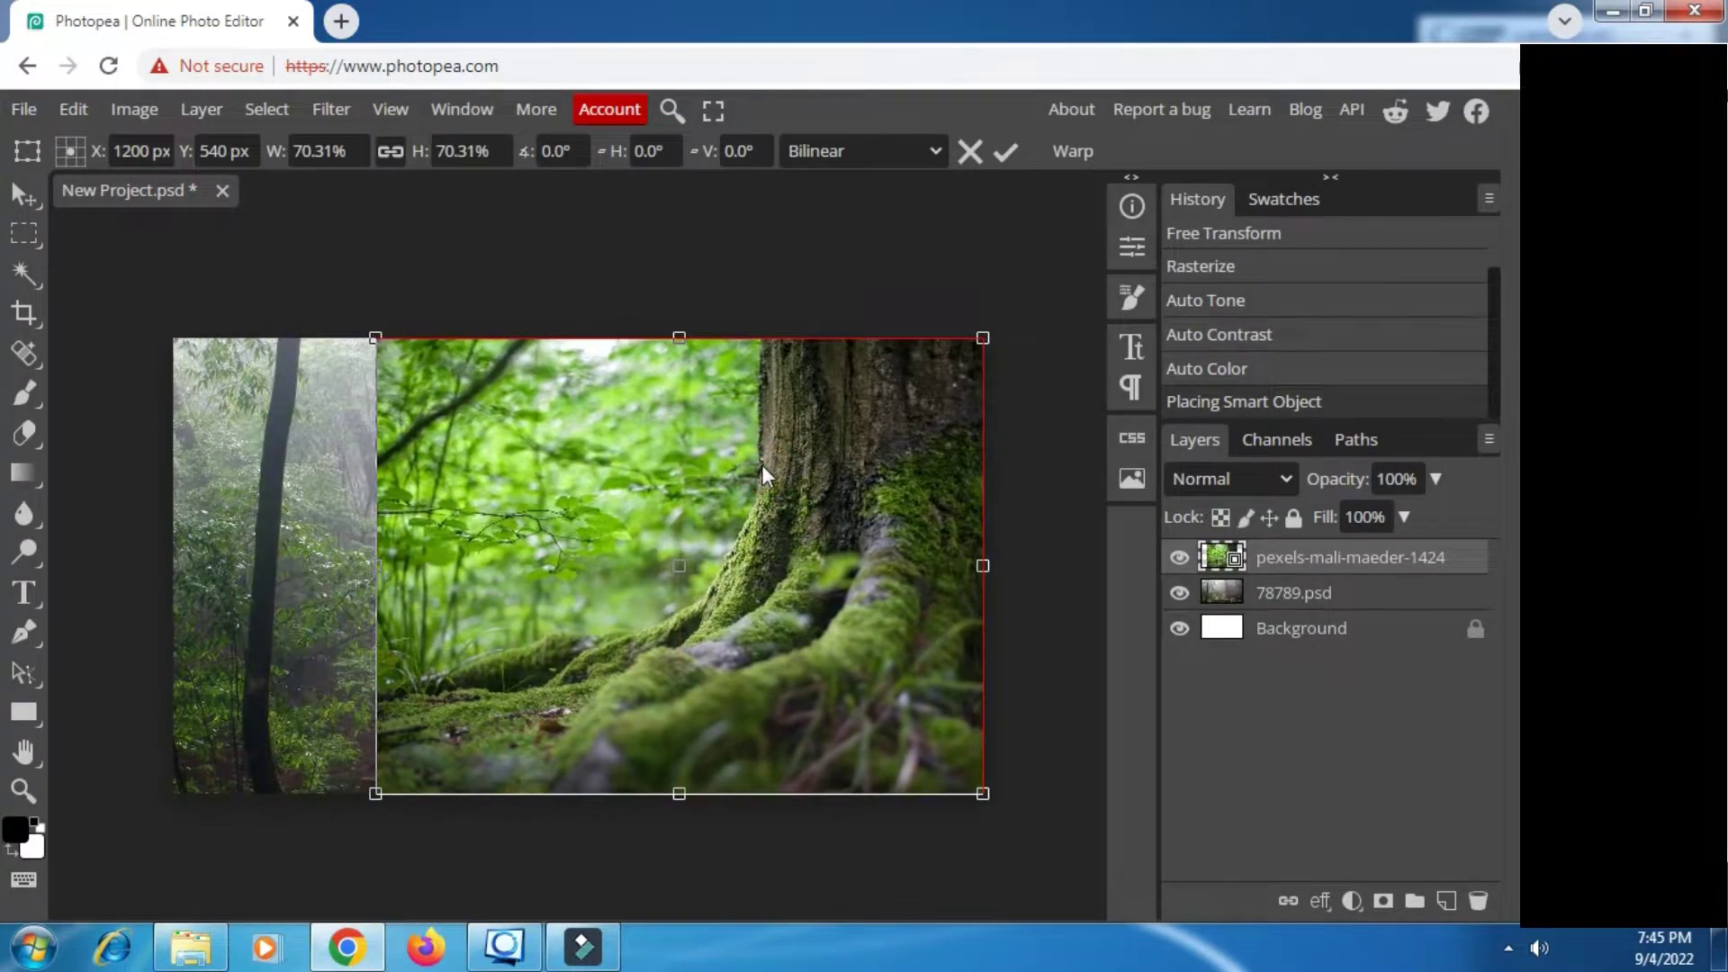
left_click(1003, 153)
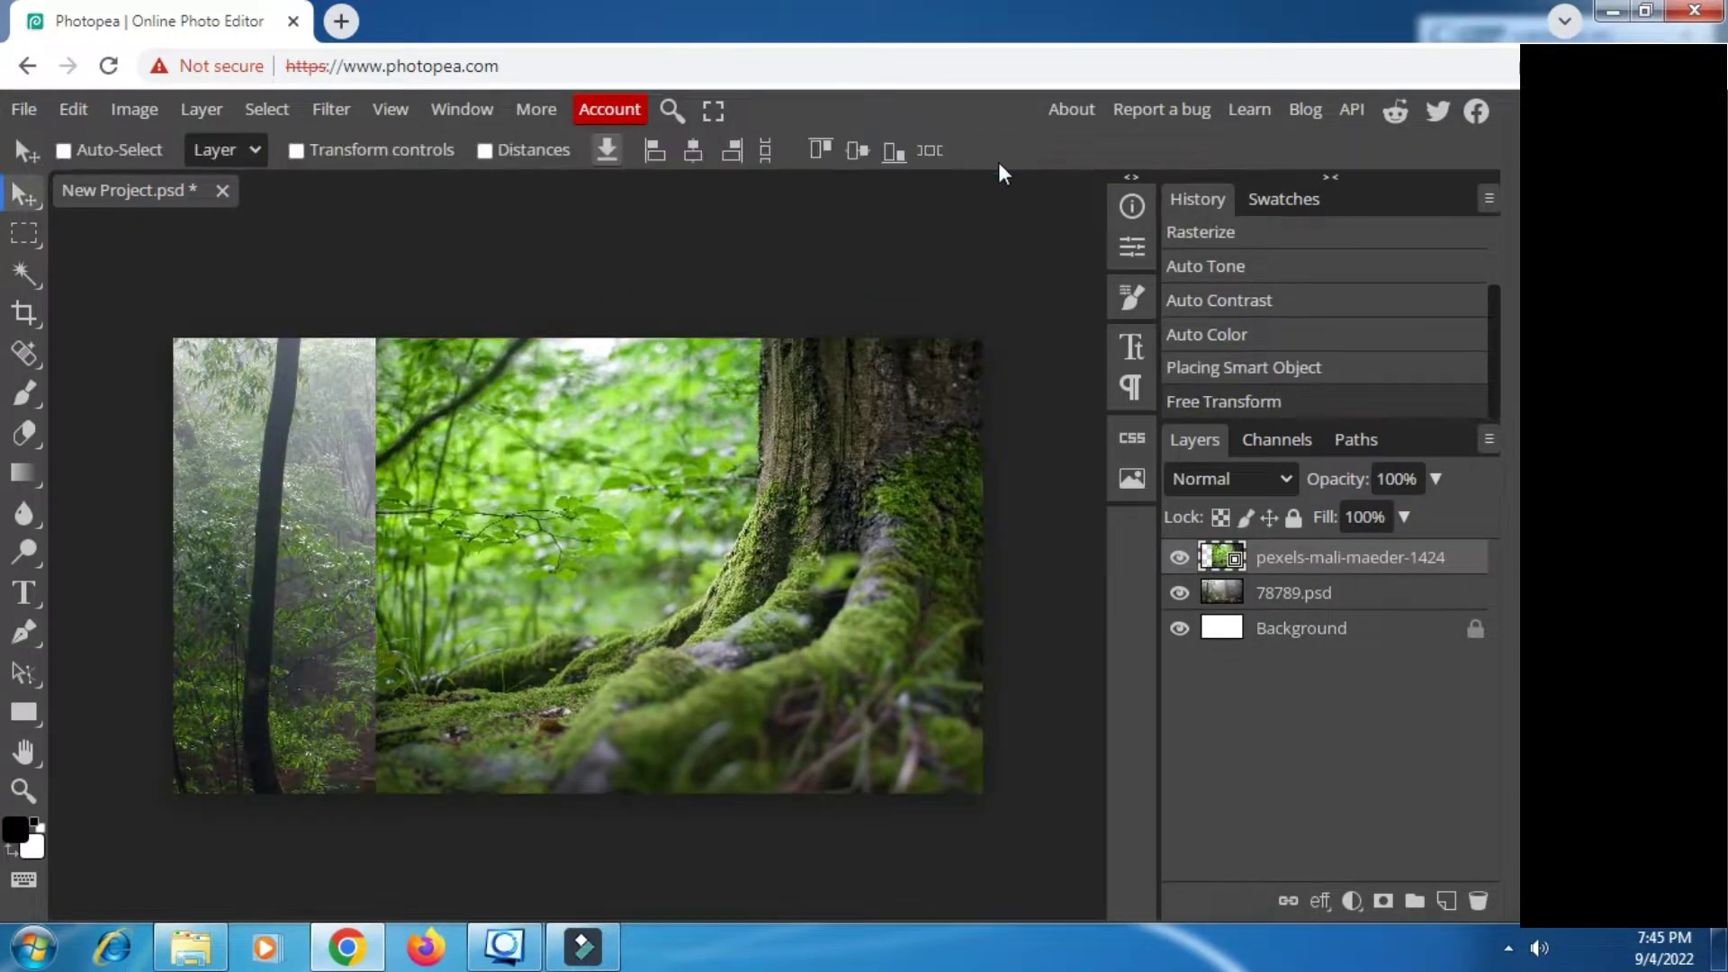
right_click(1206, 551)
left_click(1114, 536)
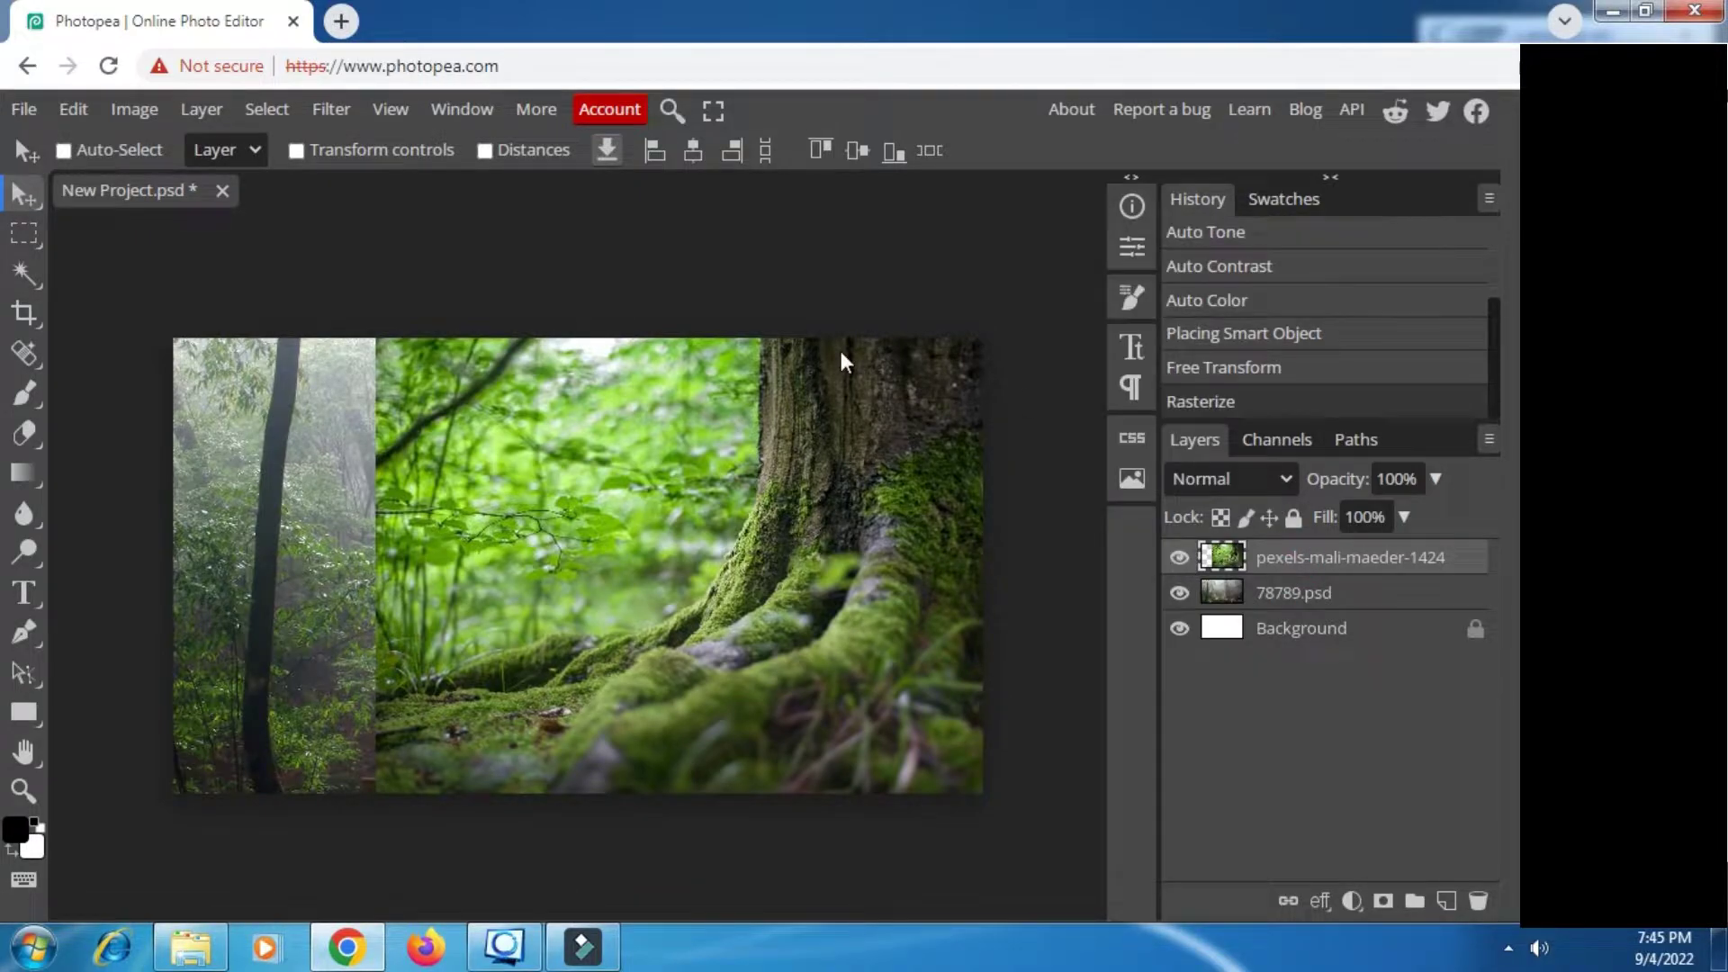
Step: Start a Magic Cut on the mossy tree layer, marking trunk and roots as foreground and the bright foliage as background
left_click(266, 109)
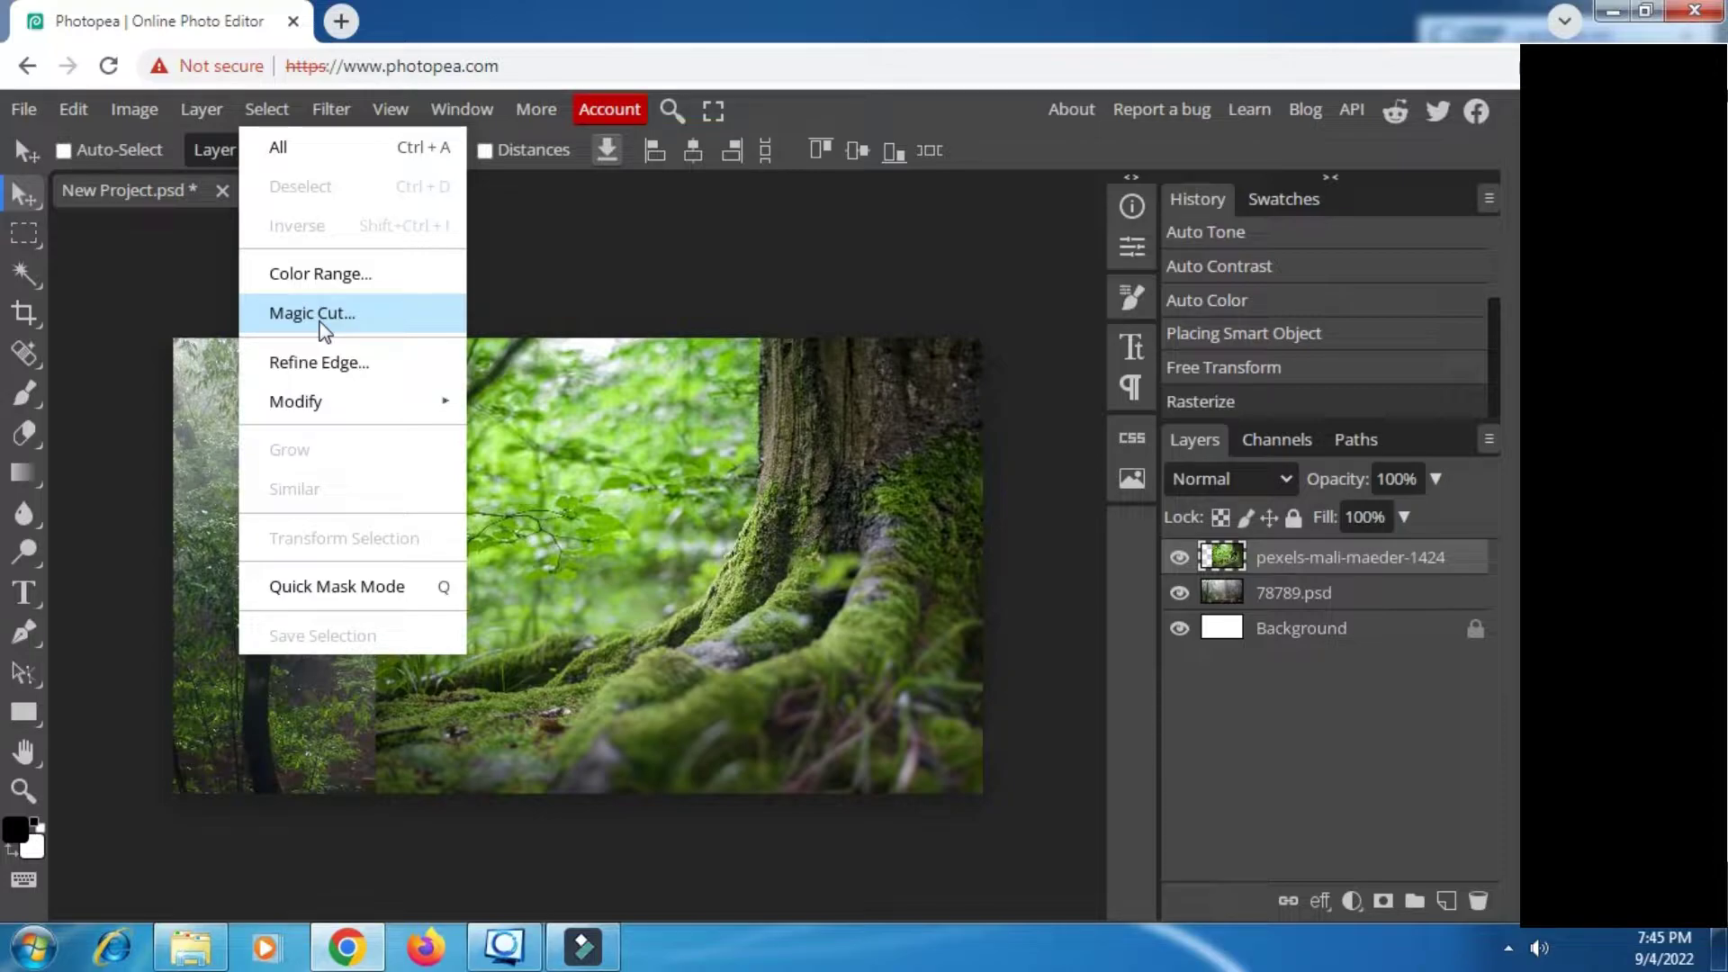
left_click(320, 324)
left_click(528, 159)
mouse_move(495, 337)
left_mouse_down()
mouse_move(534, 597)
mouse_move(404, 664)
mouse_move(320, 660)
mouse_move(229, 698)
left_mouse_up()
left_click(187, 160)
mouse_move(397, 328)
left_mouse_down()
mouse_move(353, 468)
mouse_move(159, 587)
left_mouse_up()
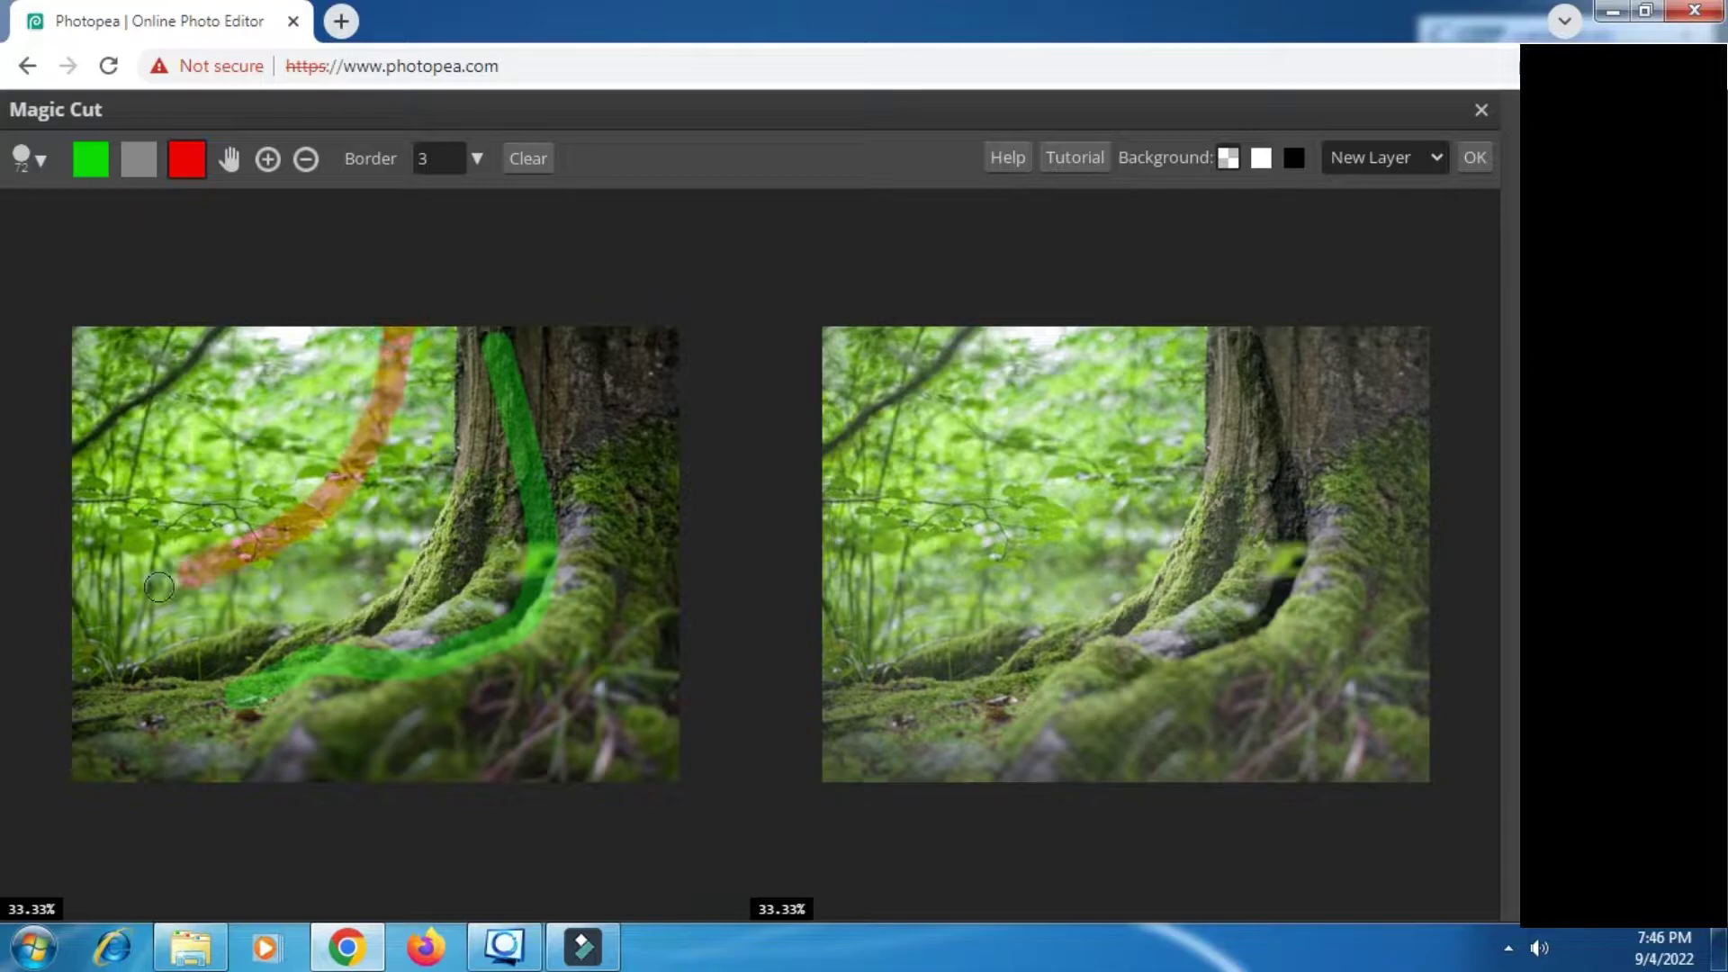
Step: Extend the foreground marking along the trunk's edge, output the cutout to a new layer and delete the original tree layer
left_click(90, 160)
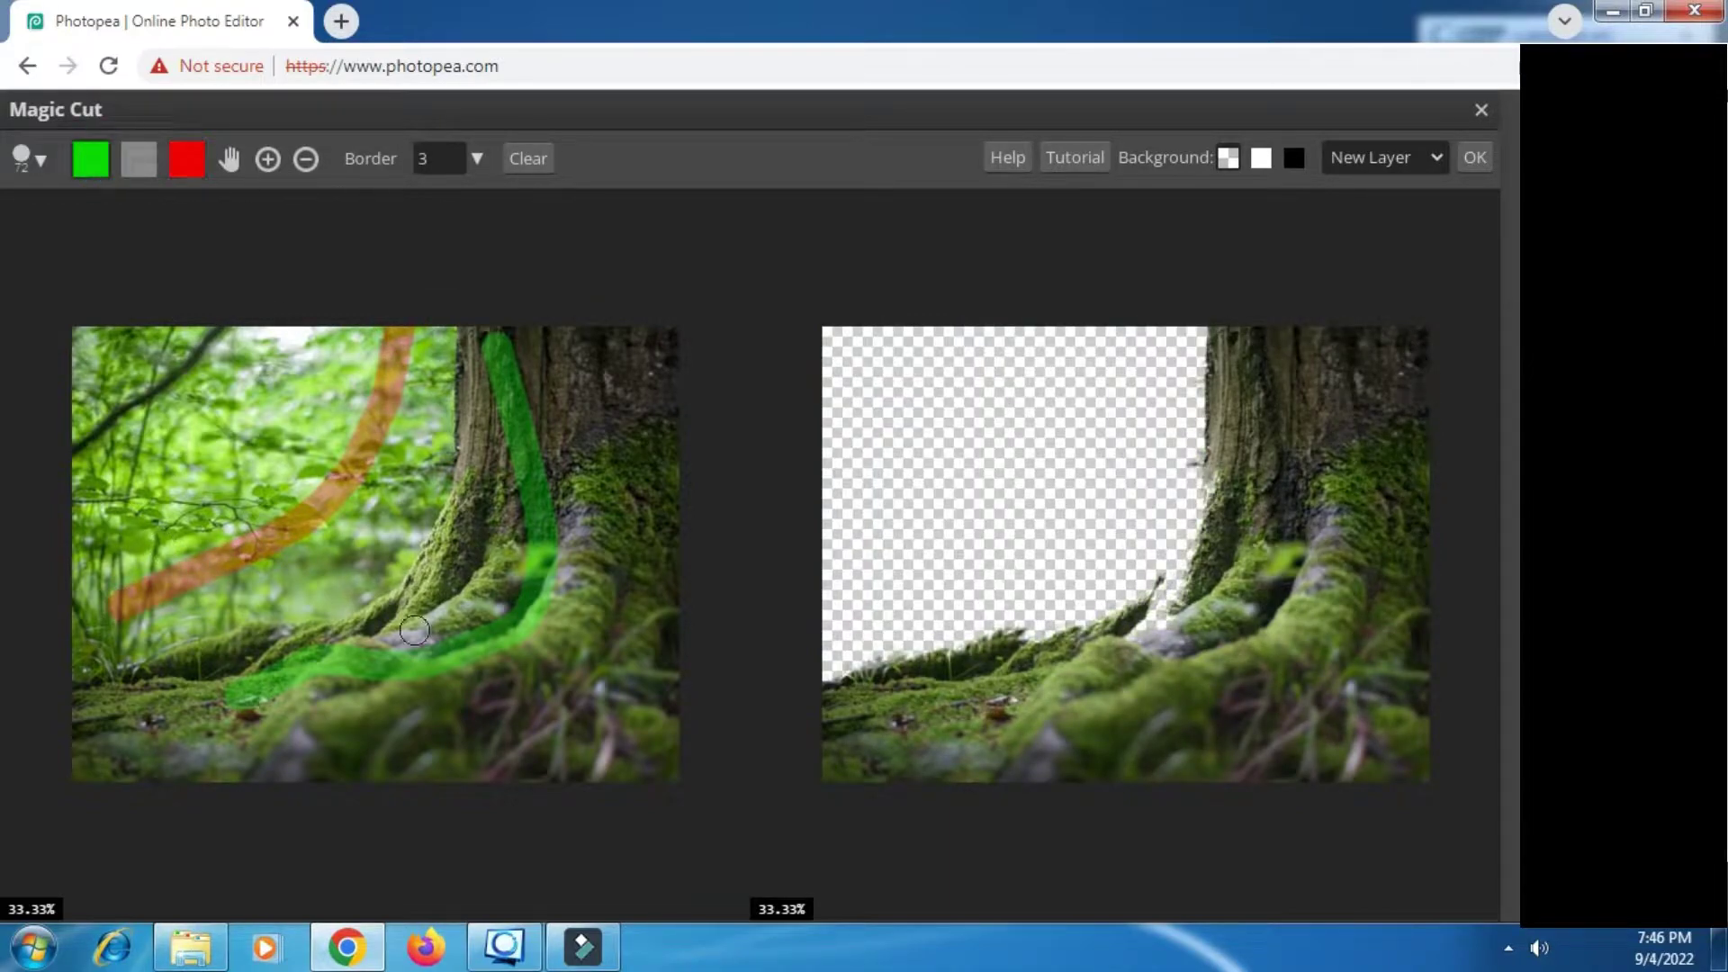
left_click_drag(391, 633, 489, 492)
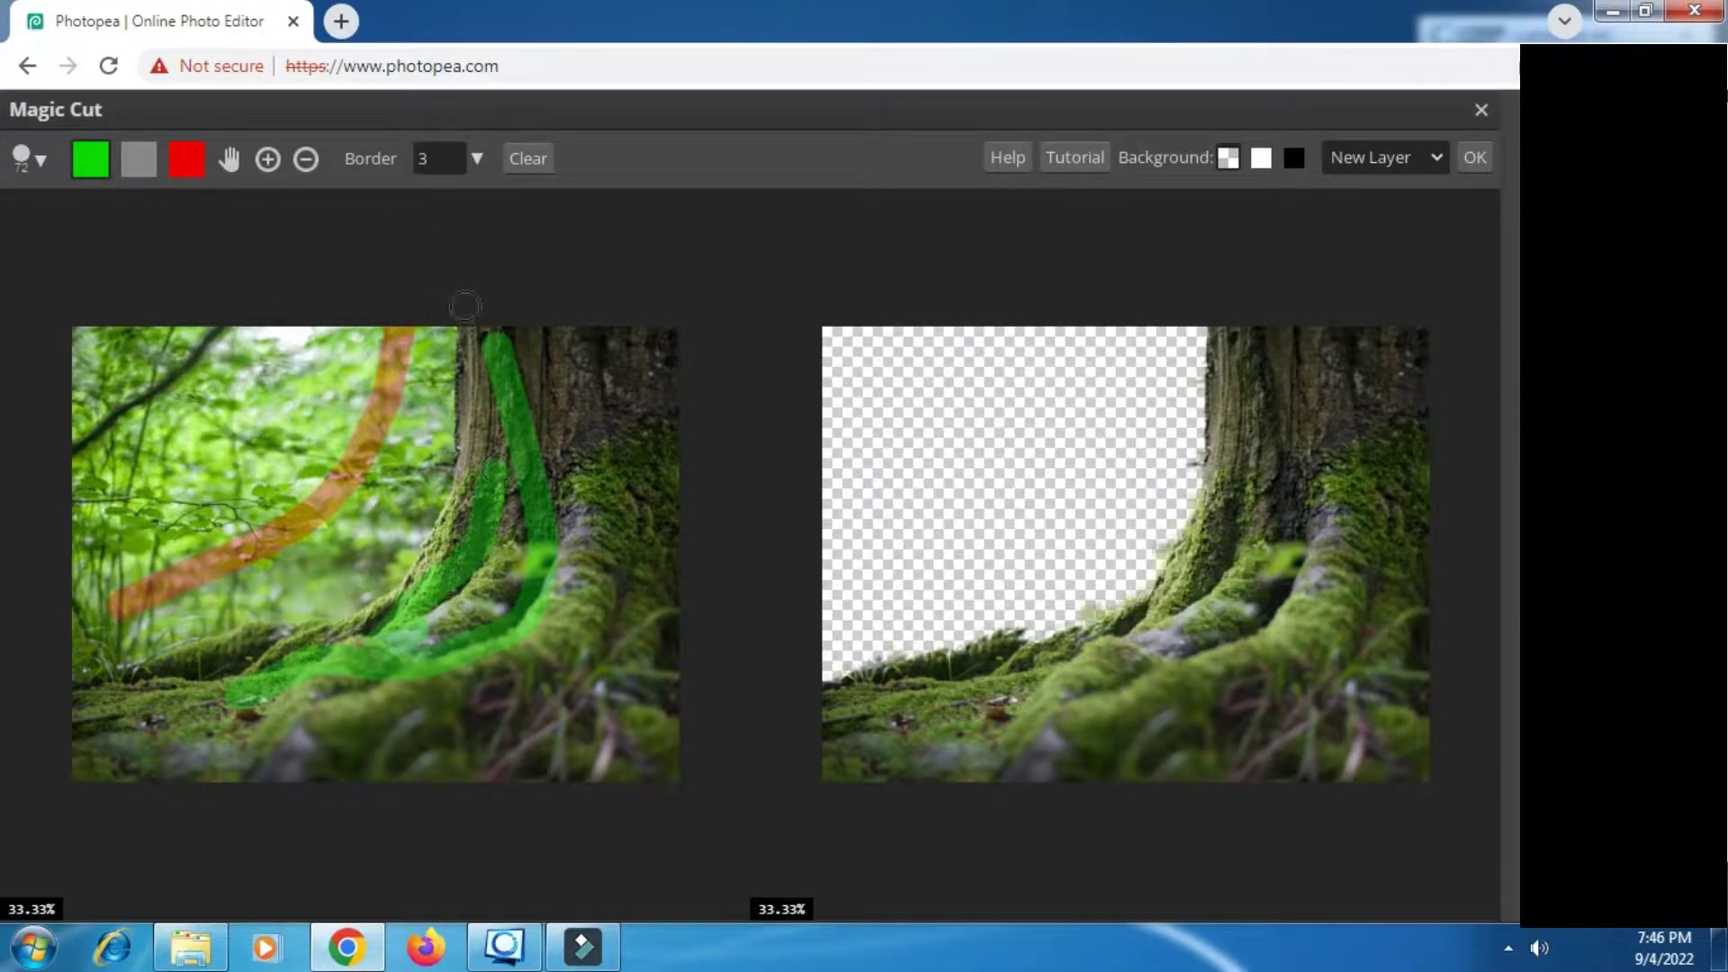
left_click_drag(493, 343, 473, 458)
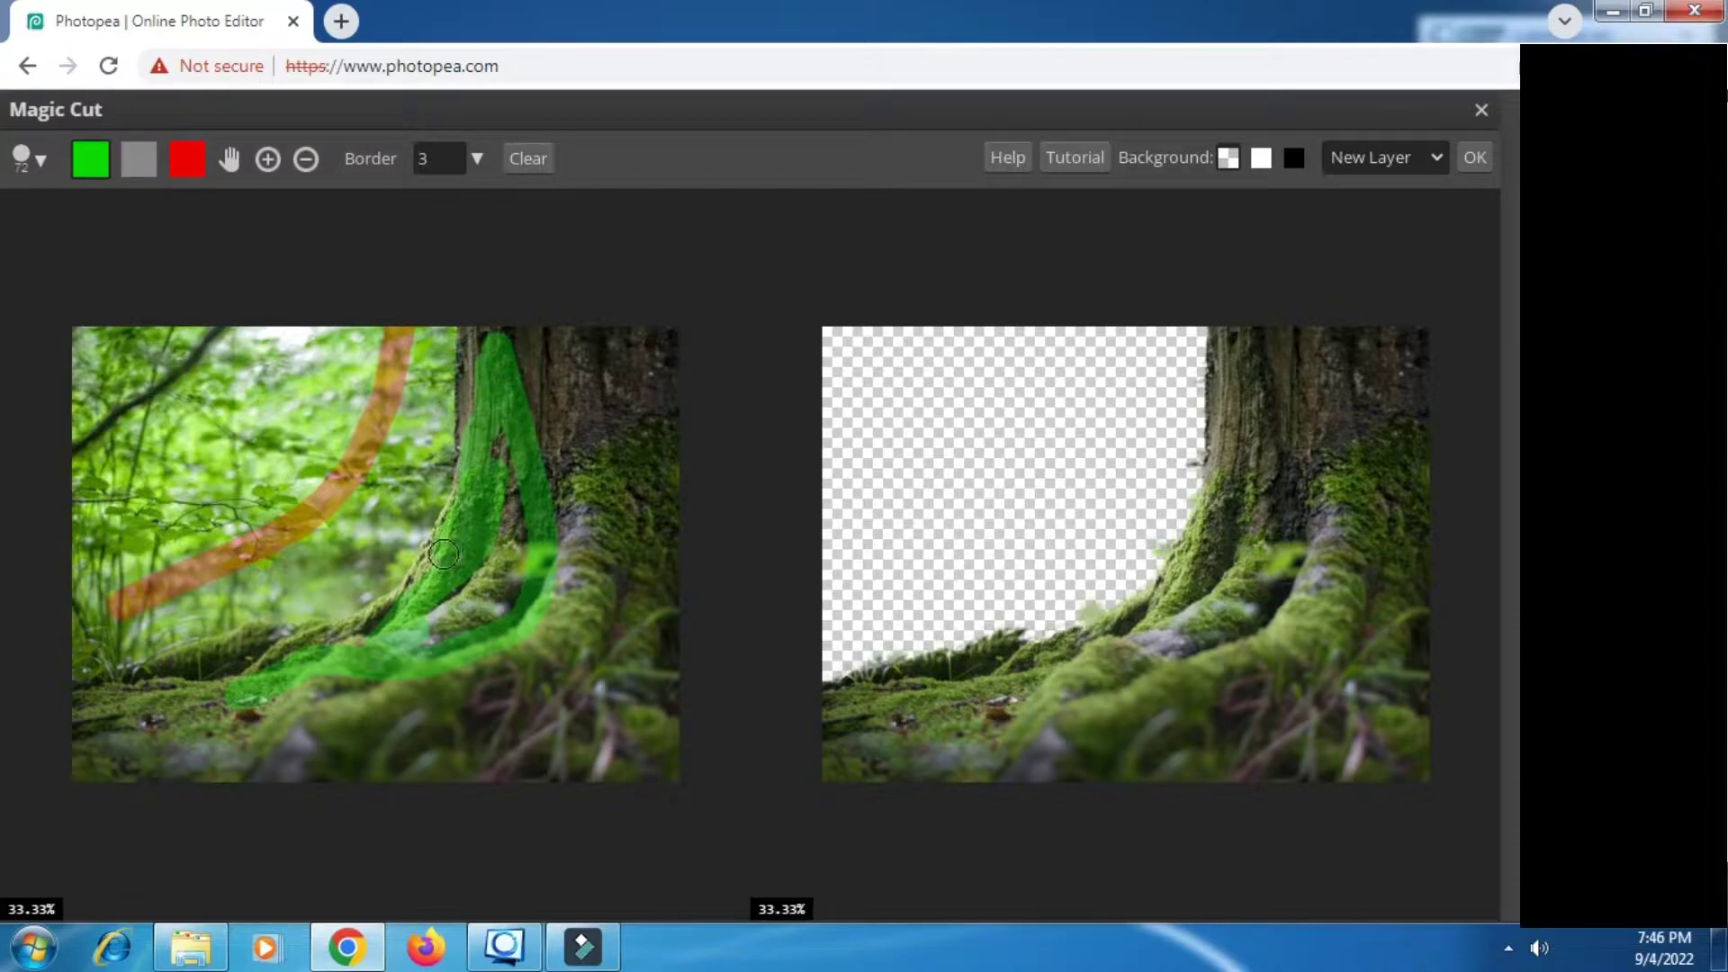
left_click(1472, 158)
left_click(1302, 592)
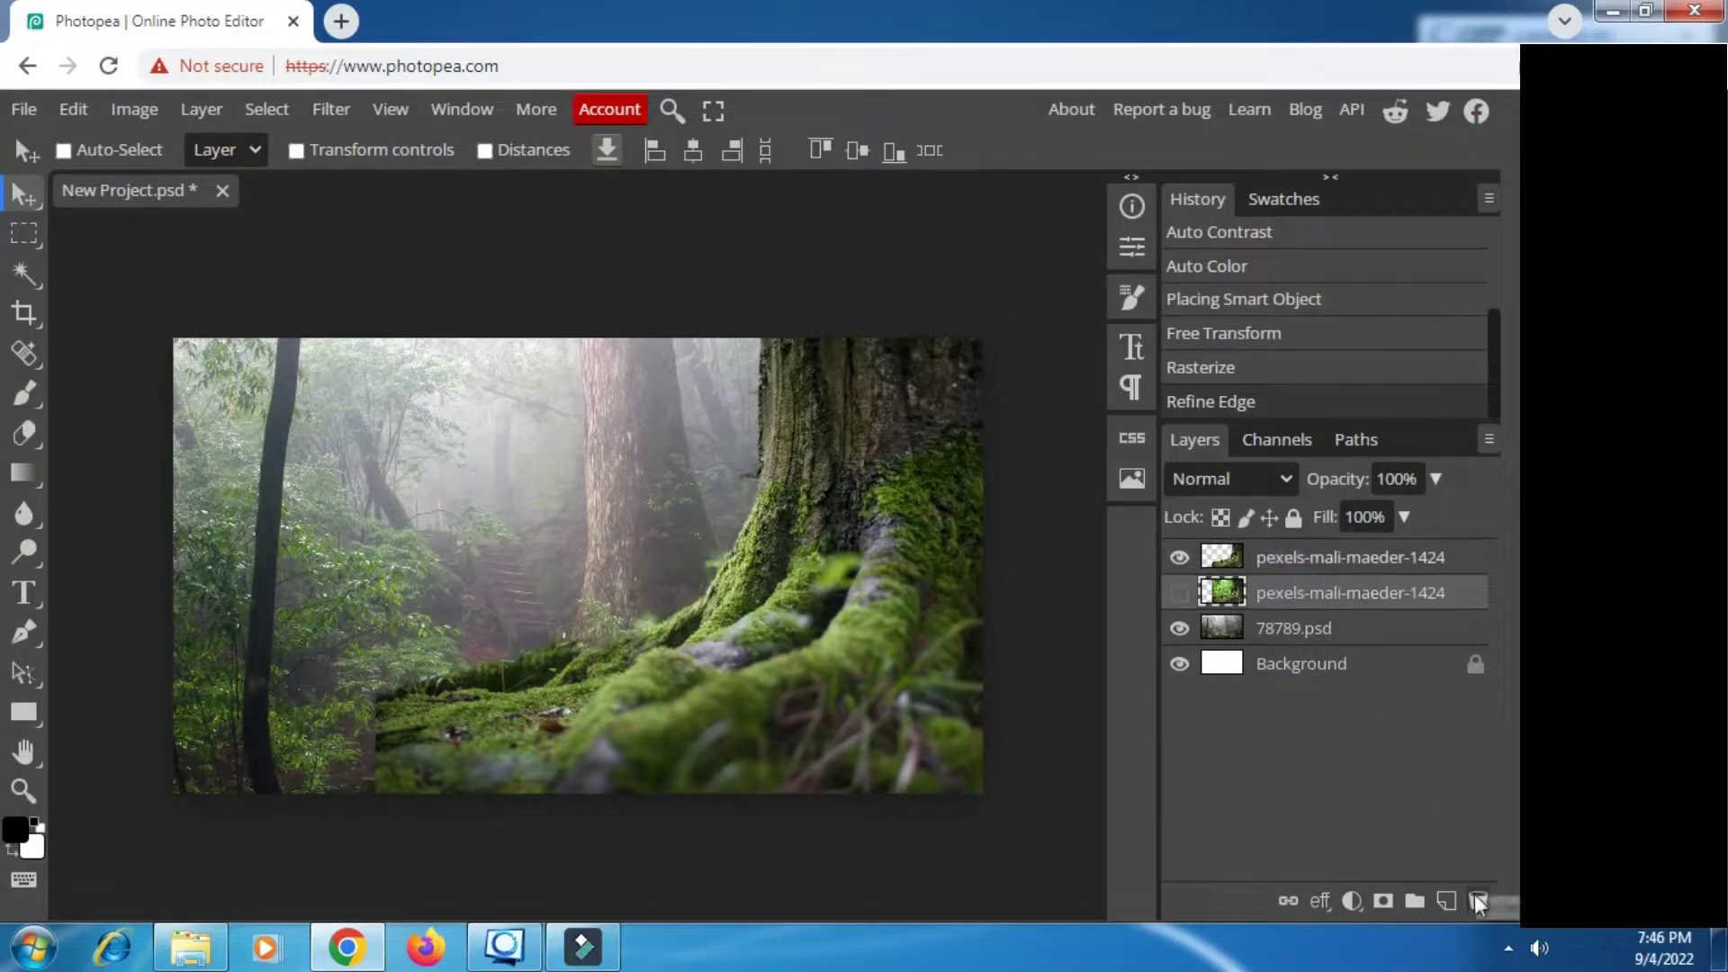
left_click(1478, 901)
Step: Try out the opacity of the tree cutout layer and leave it at 100%
left_click(1280, 561)
left_click(1436, 479)
mouse_move(1437, 517)
left_mouse_down()
mouse_move(1336, 533)
mouse_move(1466, 521)
left_mouse_up()
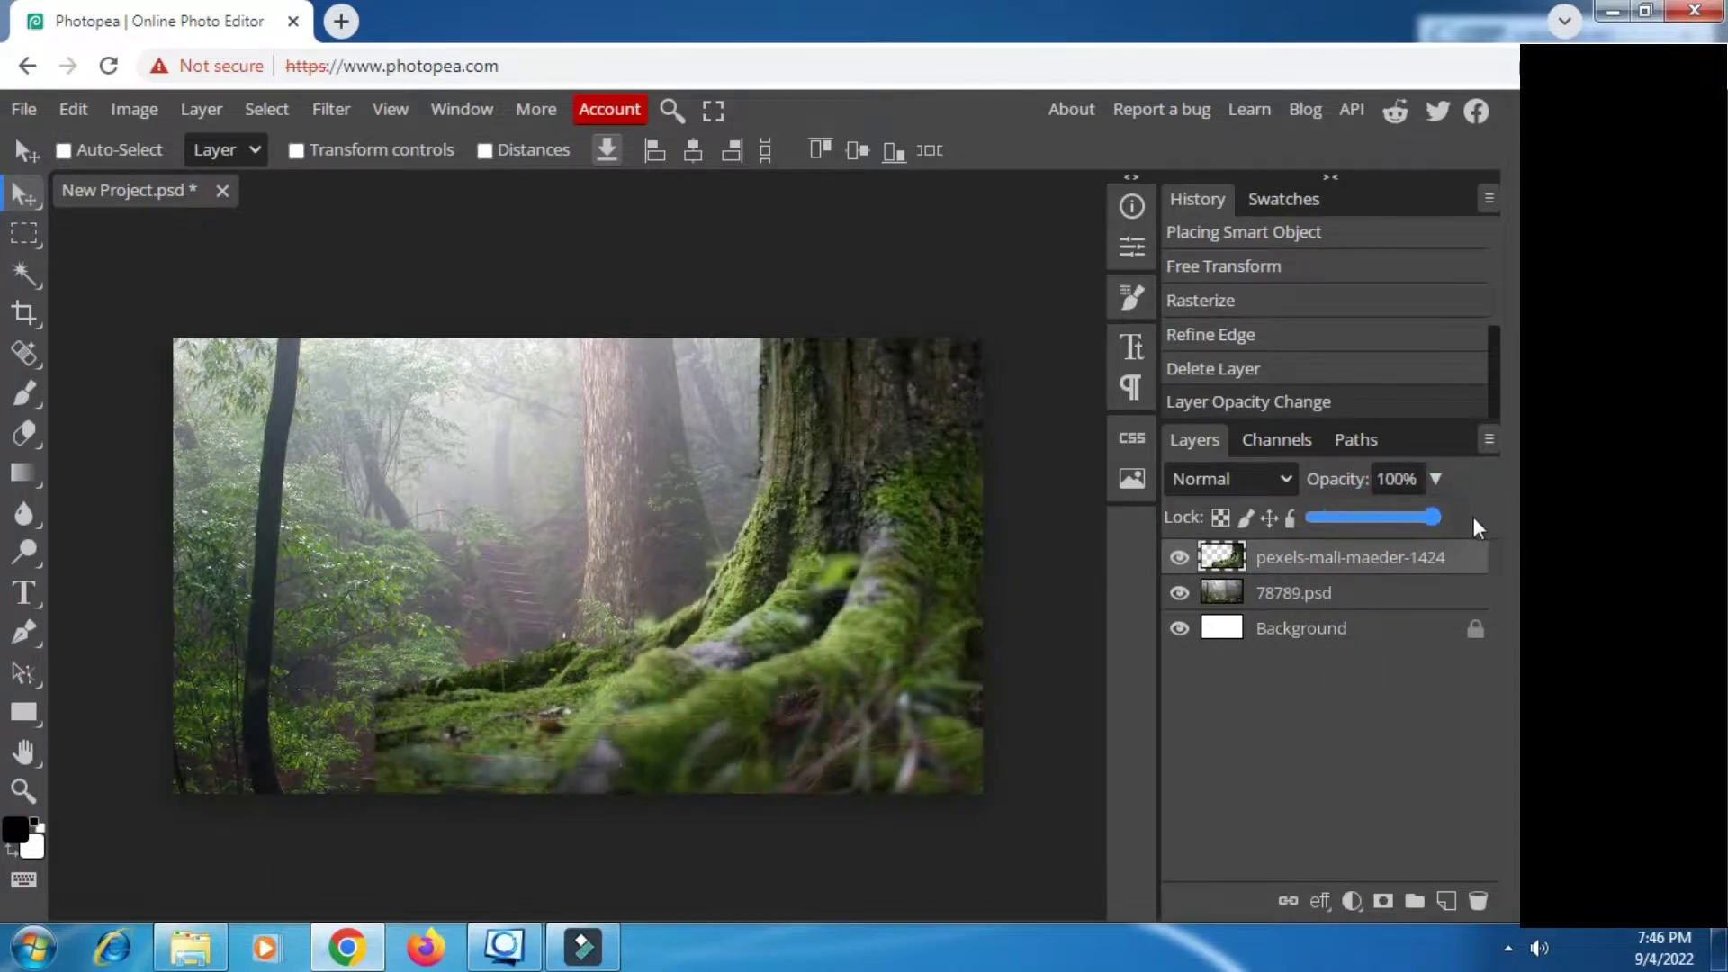
Step: Scale the tree cutout to 125% and position it at X 1095 px, Y 540 px
left_click(25, 235)
right_click(401, 549)
left_click(490, 762)
left_click_drag(274, 155, 306, 155)
left_click_drag(639, 447, 608, 454)
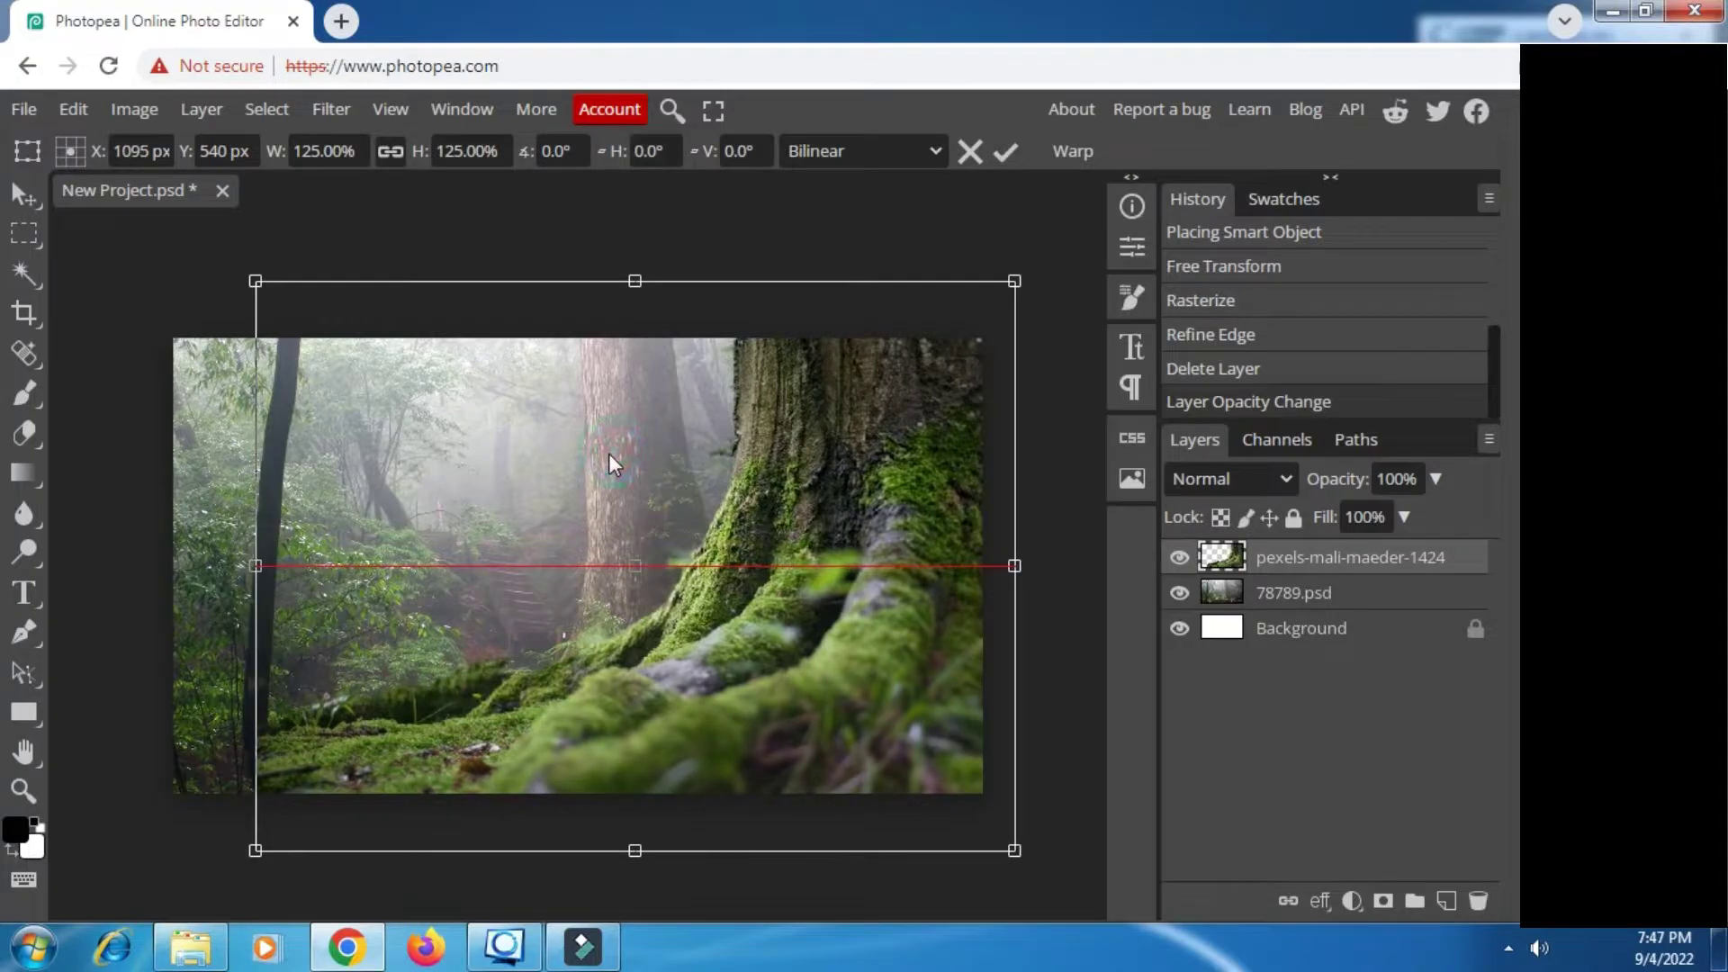
left_click(1005, 151)
Step: Lower the tree cutout layer's opacity to 60% and adjust its position over the forest stairway
left_click(1435, 479)
left_click_drag(1437, 516, 1382, 524)
left_click(16, 196)
left_click_drag(588, 557, 779, 623)
Step: Add a raster mask to the tree cutout layer and set its opacity back to 100%
left_click(1381, 900)
left_click(1435, 479)
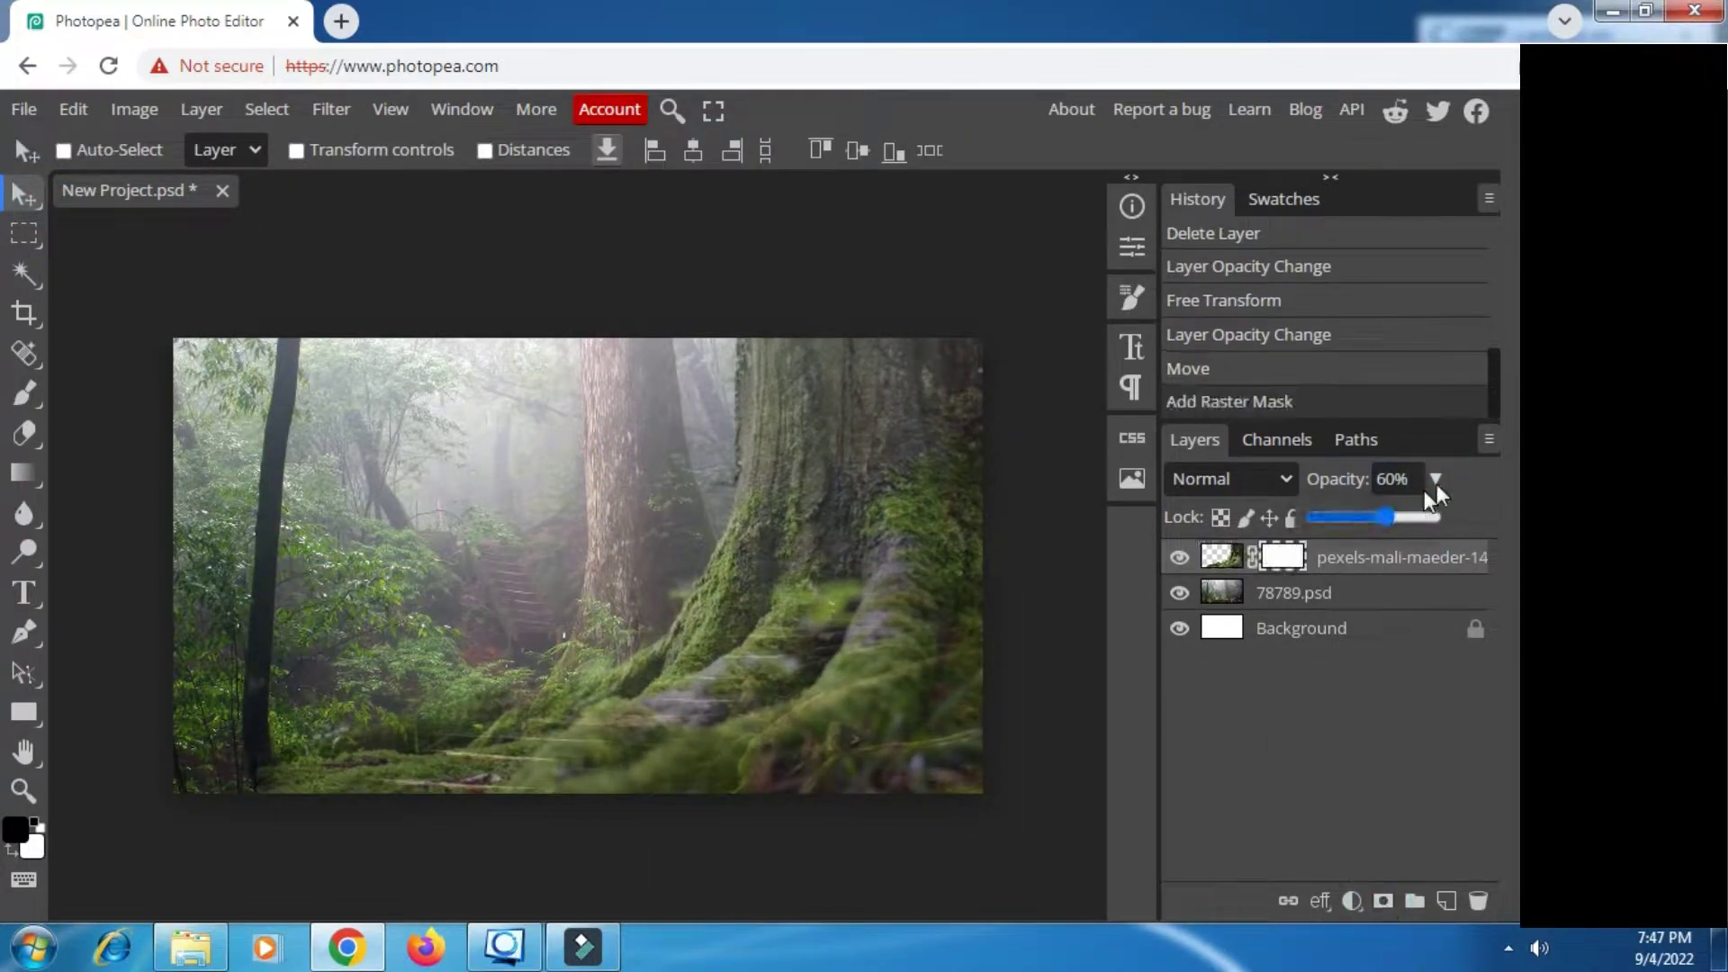
left_click_drag(1386, 513, 1448, 512)
Step: Paint black on the tree mask with a soft 210 px brush at 0% hardness to uncover the stairs and roots beneath
key("b")
right_click(332, 601)
left_click(496, 727)
left_click(502, 629)
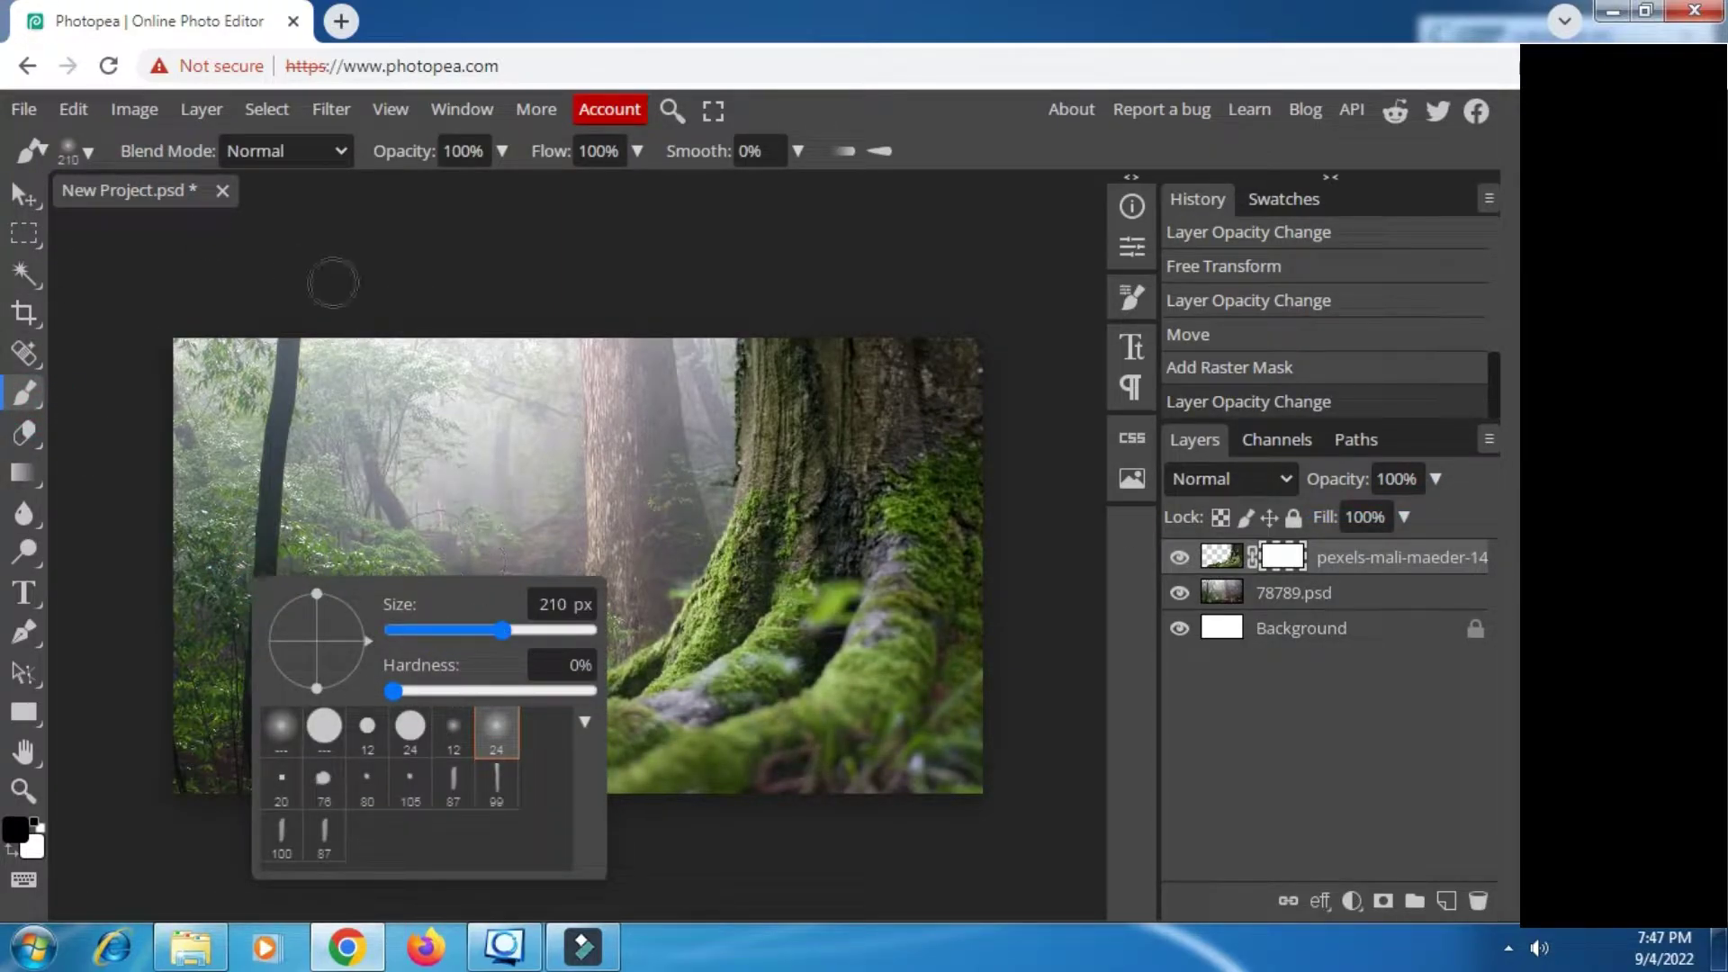
left_click(817, 105)
mouse_move(774, 651)
left_mouse_down()
mouse_move(567, 730)
mouse_move(540, 710)
mouse_move(765, 612)
mouse_move(810, 683)
mouse_move(877, 738)
mouse_move(853, 695)
mouse_move(441, 803)
mouse_move(723, 750)
left_mouse_up()
mouse_move(941, 660)
left_mouse_down()
mouse_move(824, 631)
mouse_move(753, 696)
left_mouse_up()
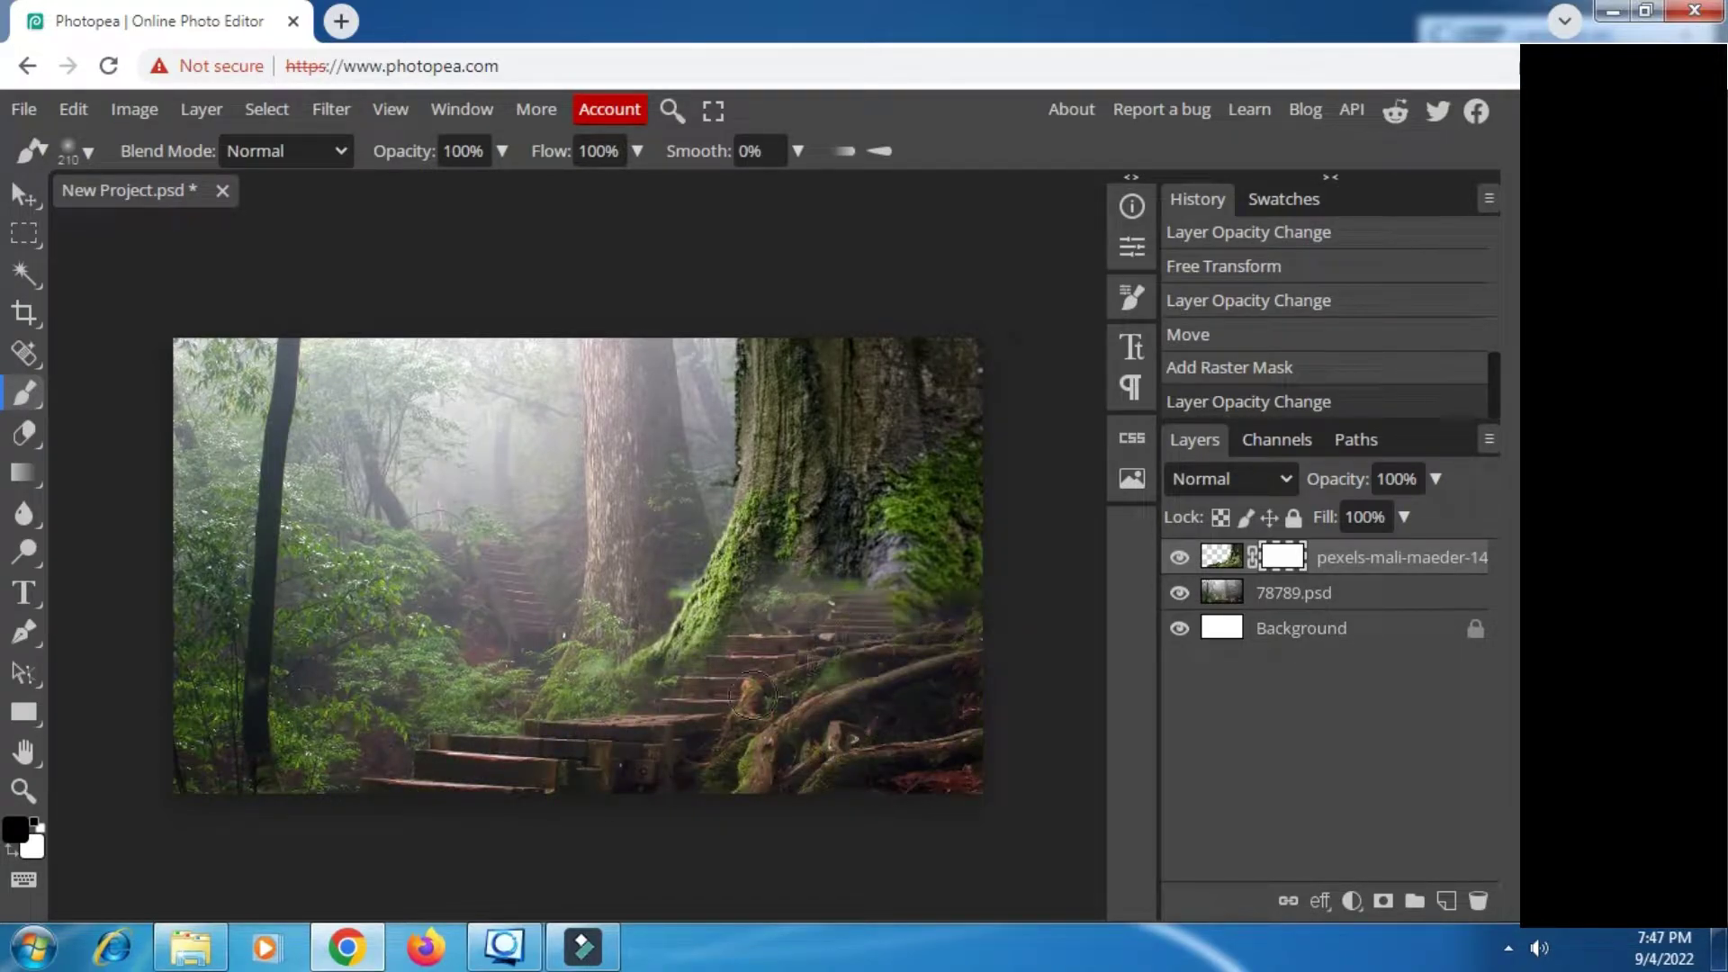
left_click_drag(385, 800, 387, 799)
Step: Set the brush to 91 px and paint white on the mask to restore the mossy trunk base above the stairs
scroll(624, 702, "up", 3)
right_click(860, 618)
left_click(1078, 668)
left_click(1284, 678)
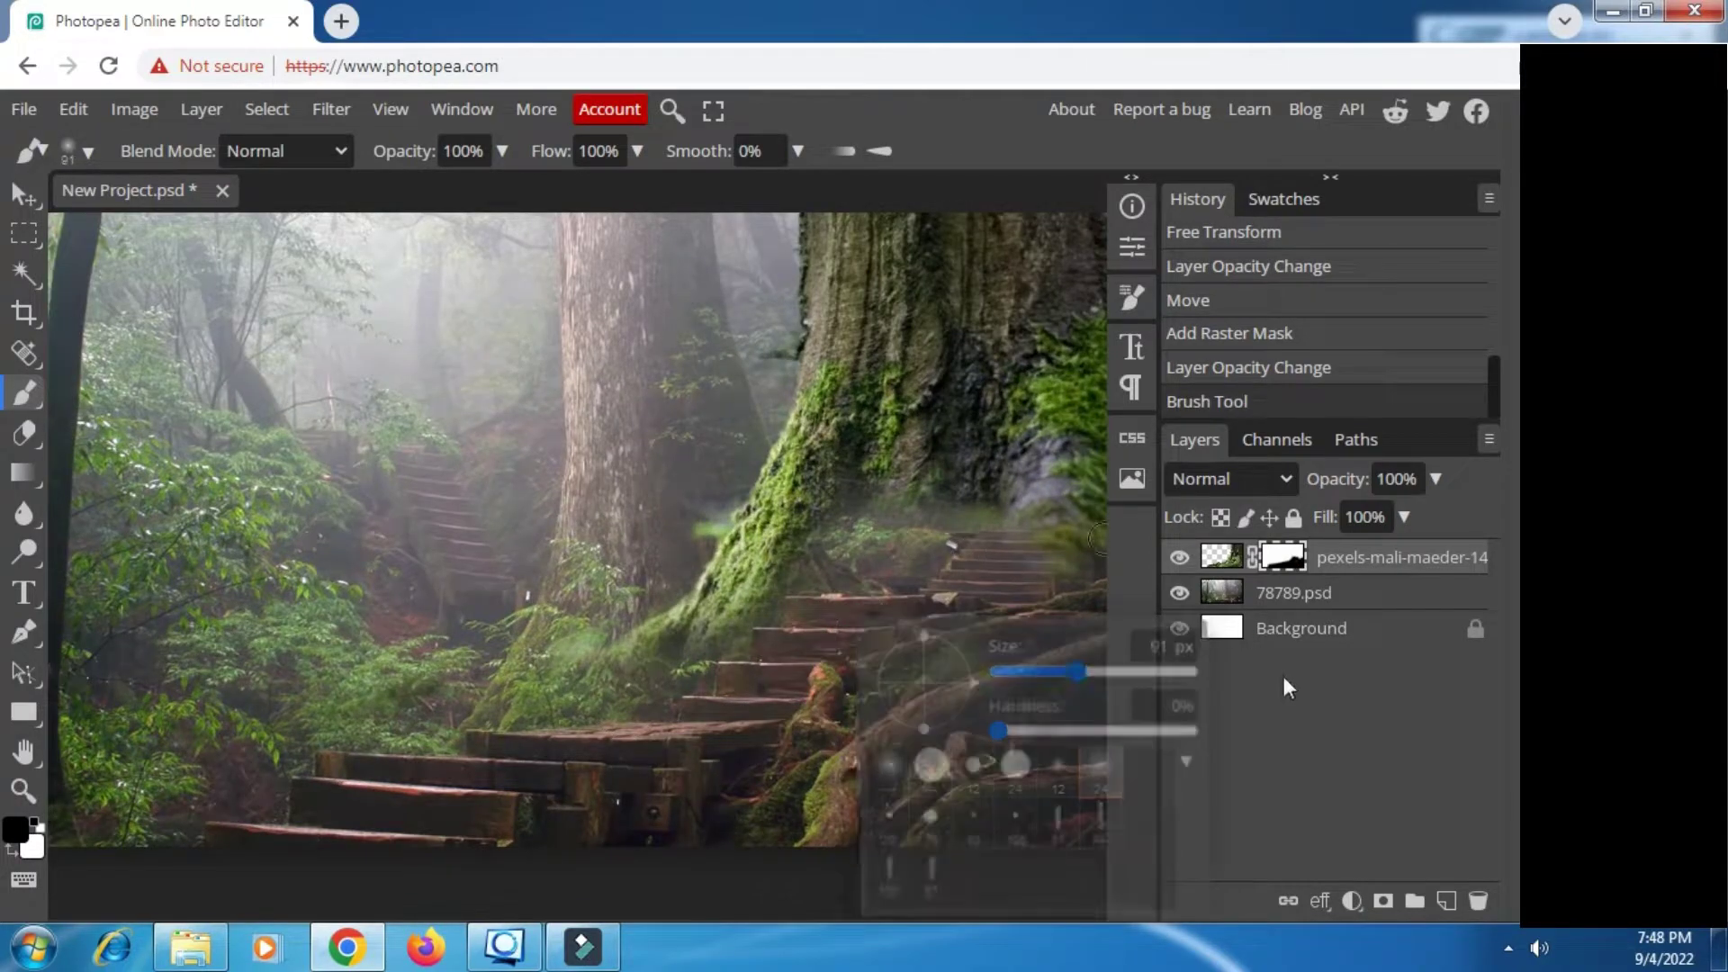
scroll(825, 629, "right", 3)
mouse_move(770, 490)
left_mouse_down()
mouse_move(702, 558)
mouse_move(785, 569)
mouse_move(872, 511)
mouse_move(772, 529)
left_mouse_up()
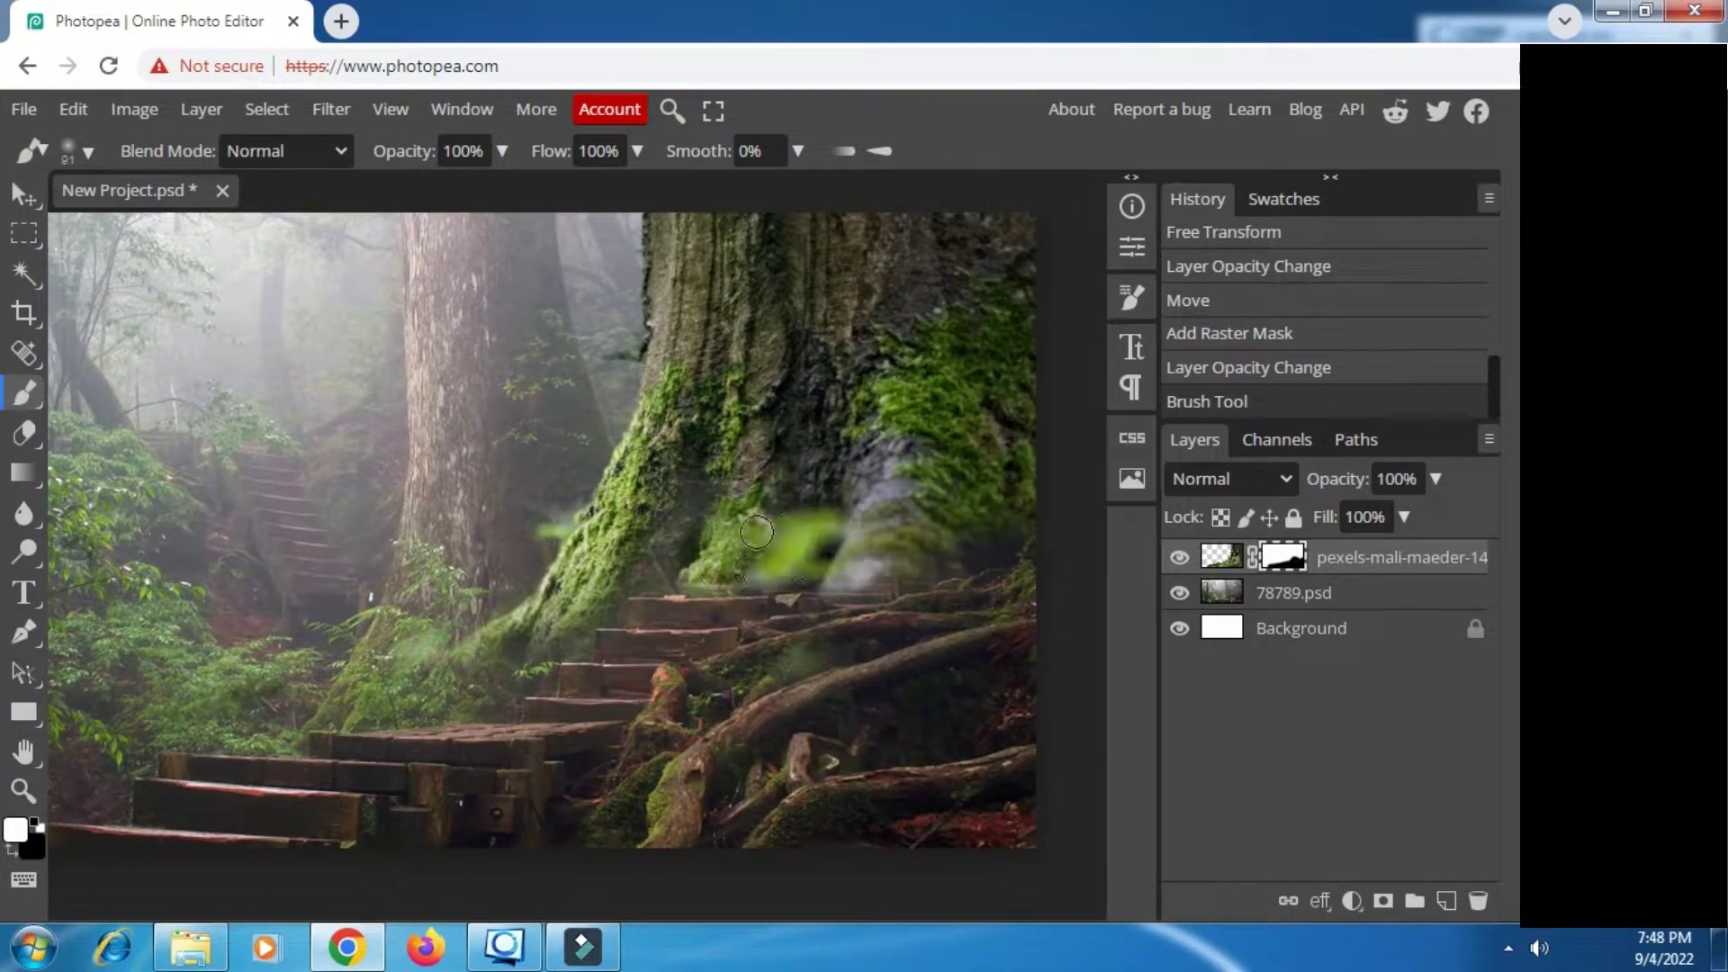
Step: Paint black on the mask along the trunk's lower edge to blend it into the stairs and undergrowth
key("x")
mouse_move(641, 577)
left_mouse_down()
mouse_move(558, 638)
mouse_move(451, 665)
left_mouse_up()
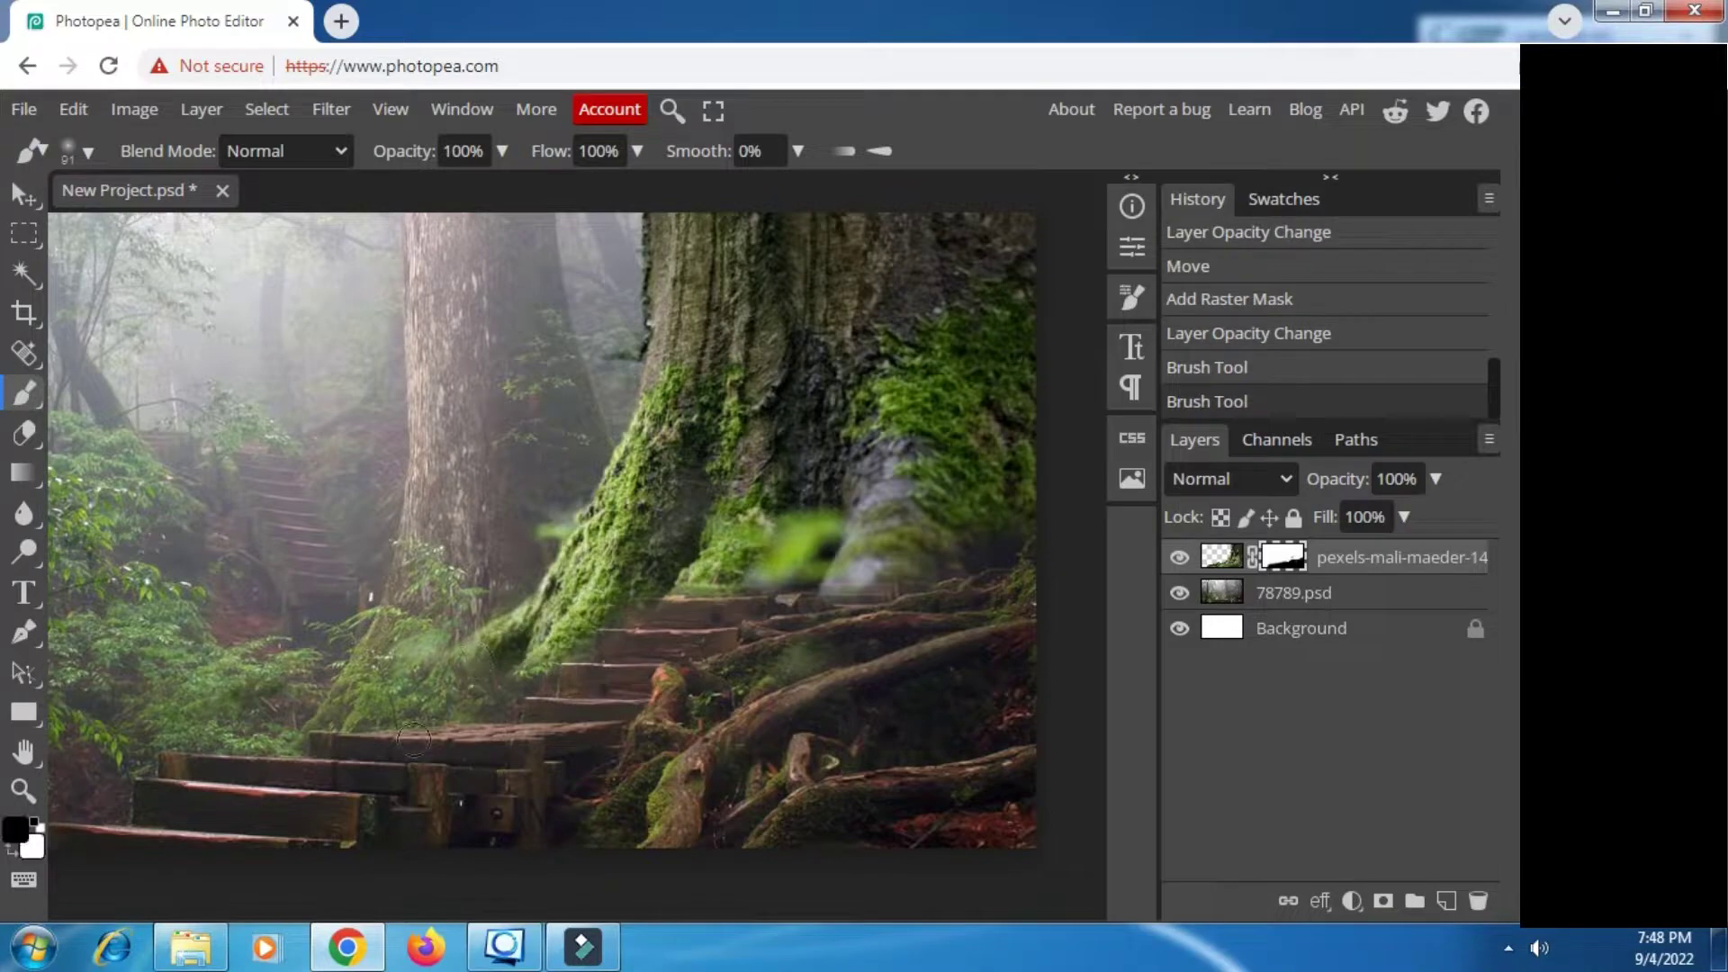
left_click(585, 684)
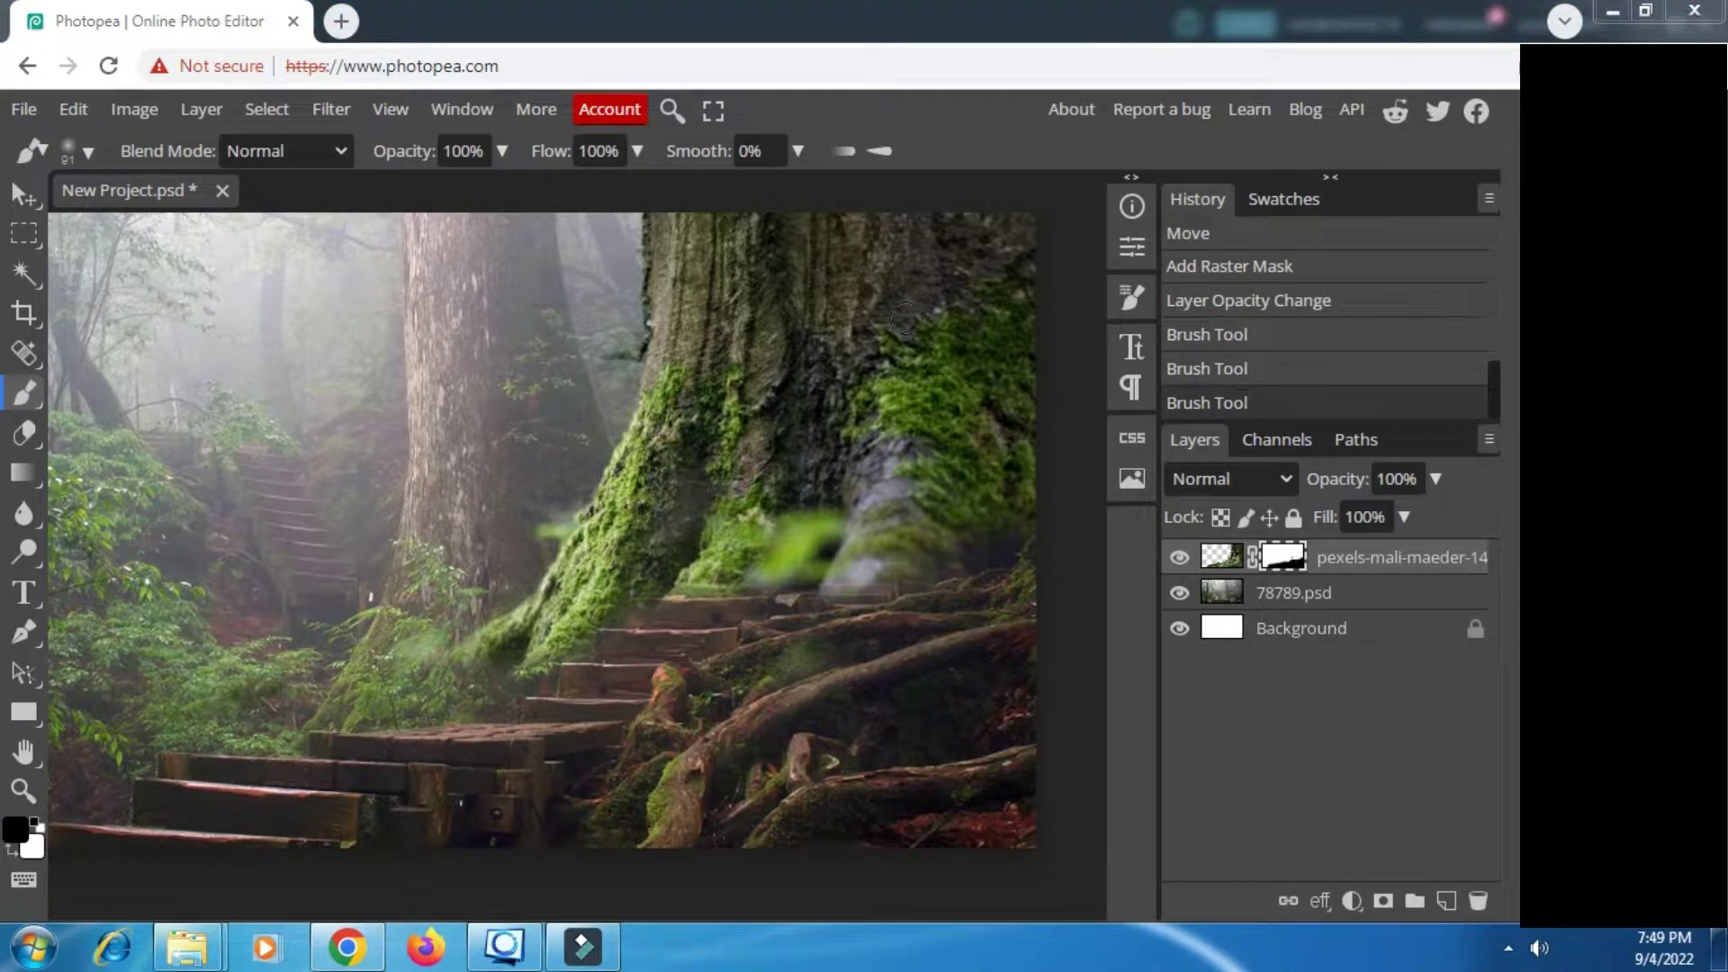
Step: Add a white Color Fill layer clipped to the tree layer and set its opacity to 3%
scroll(826, 353, "down", 2)
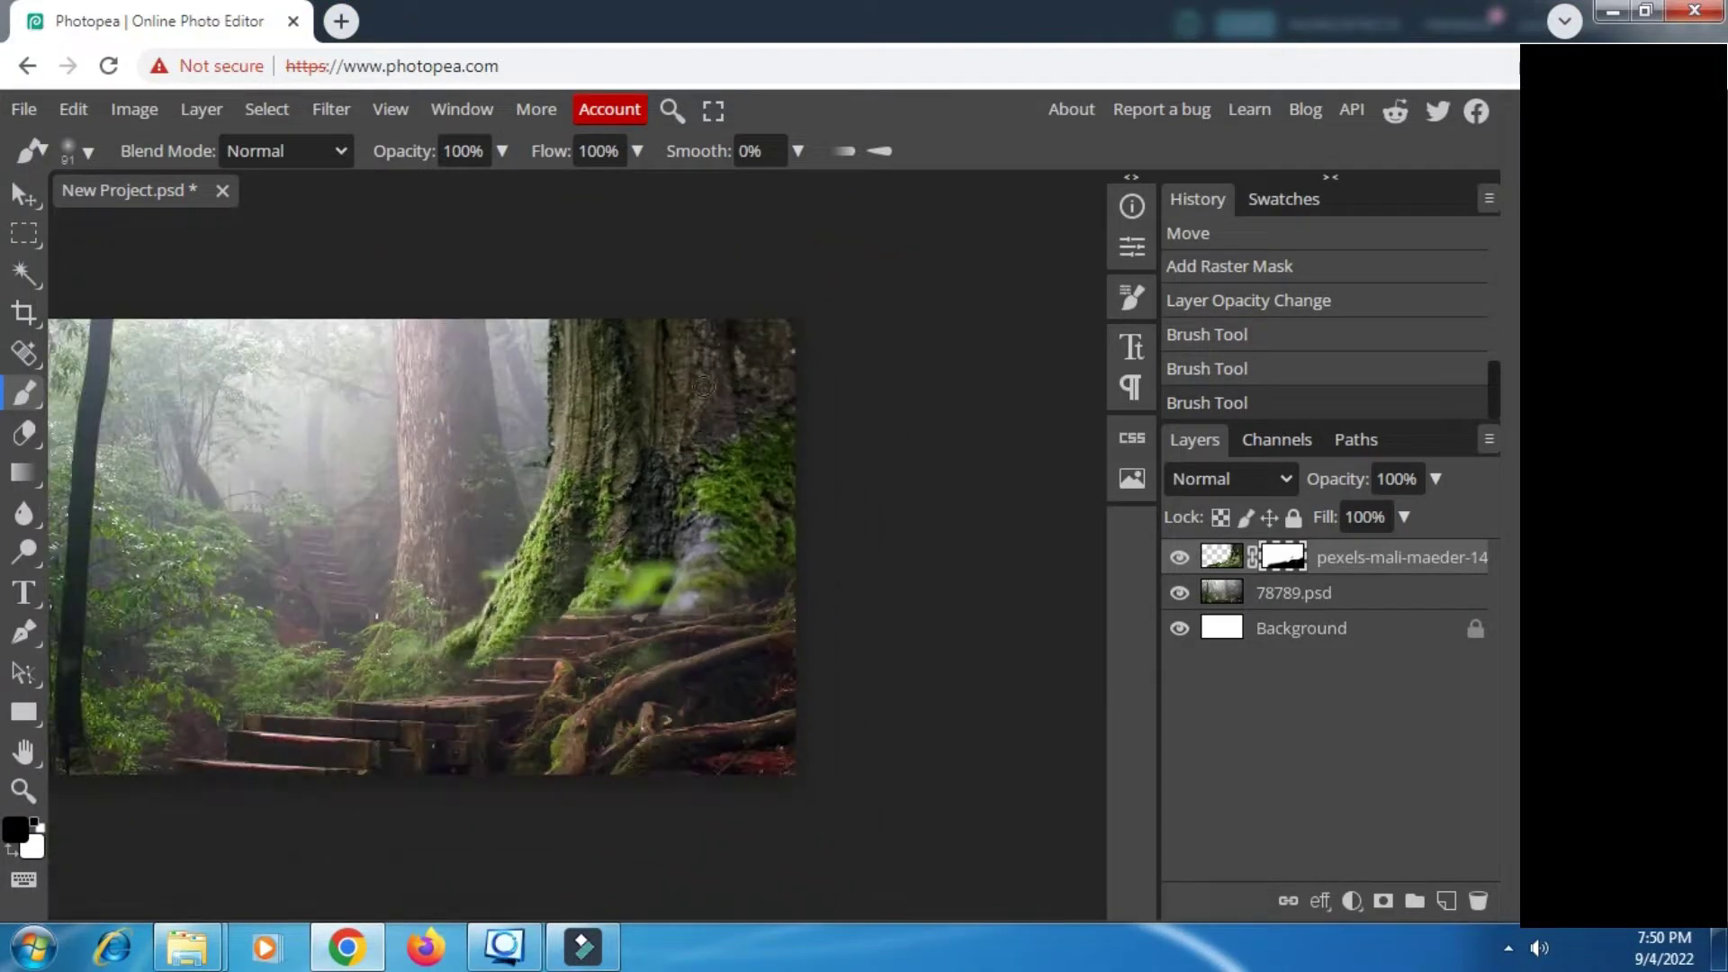
left_click(1357, 902)
left_click(1386, 112)
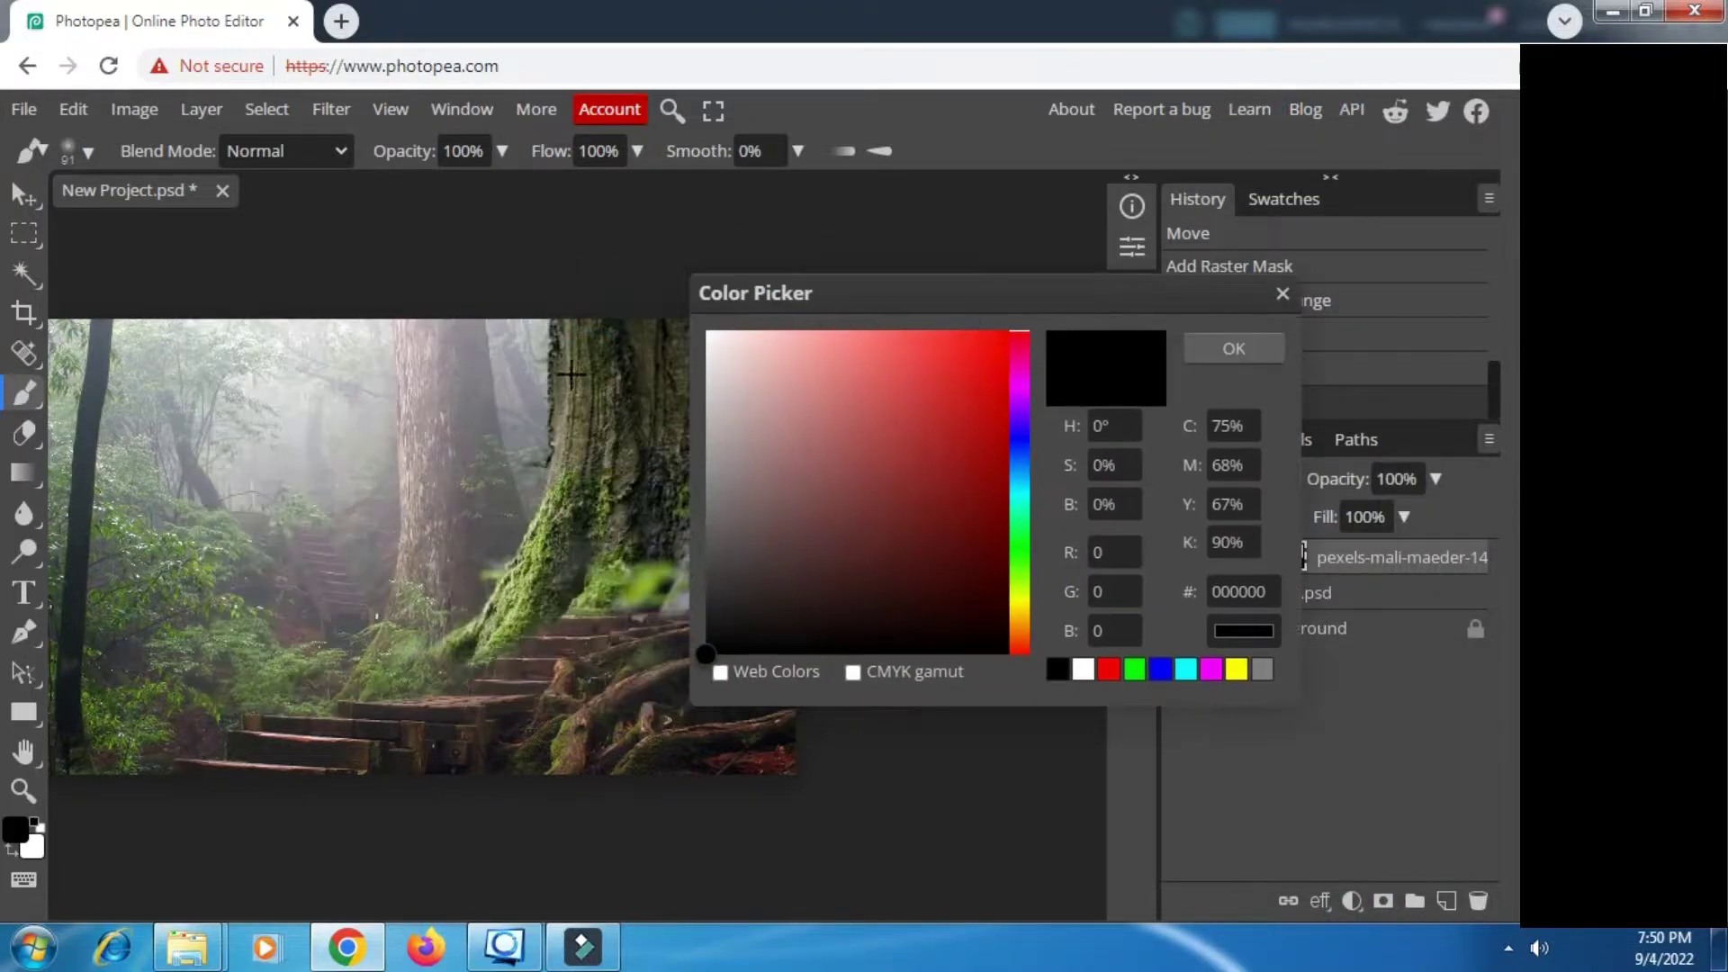
left_click(1082, 669)
left_click(1233, 348)
left_click(1291, 578, "alt")
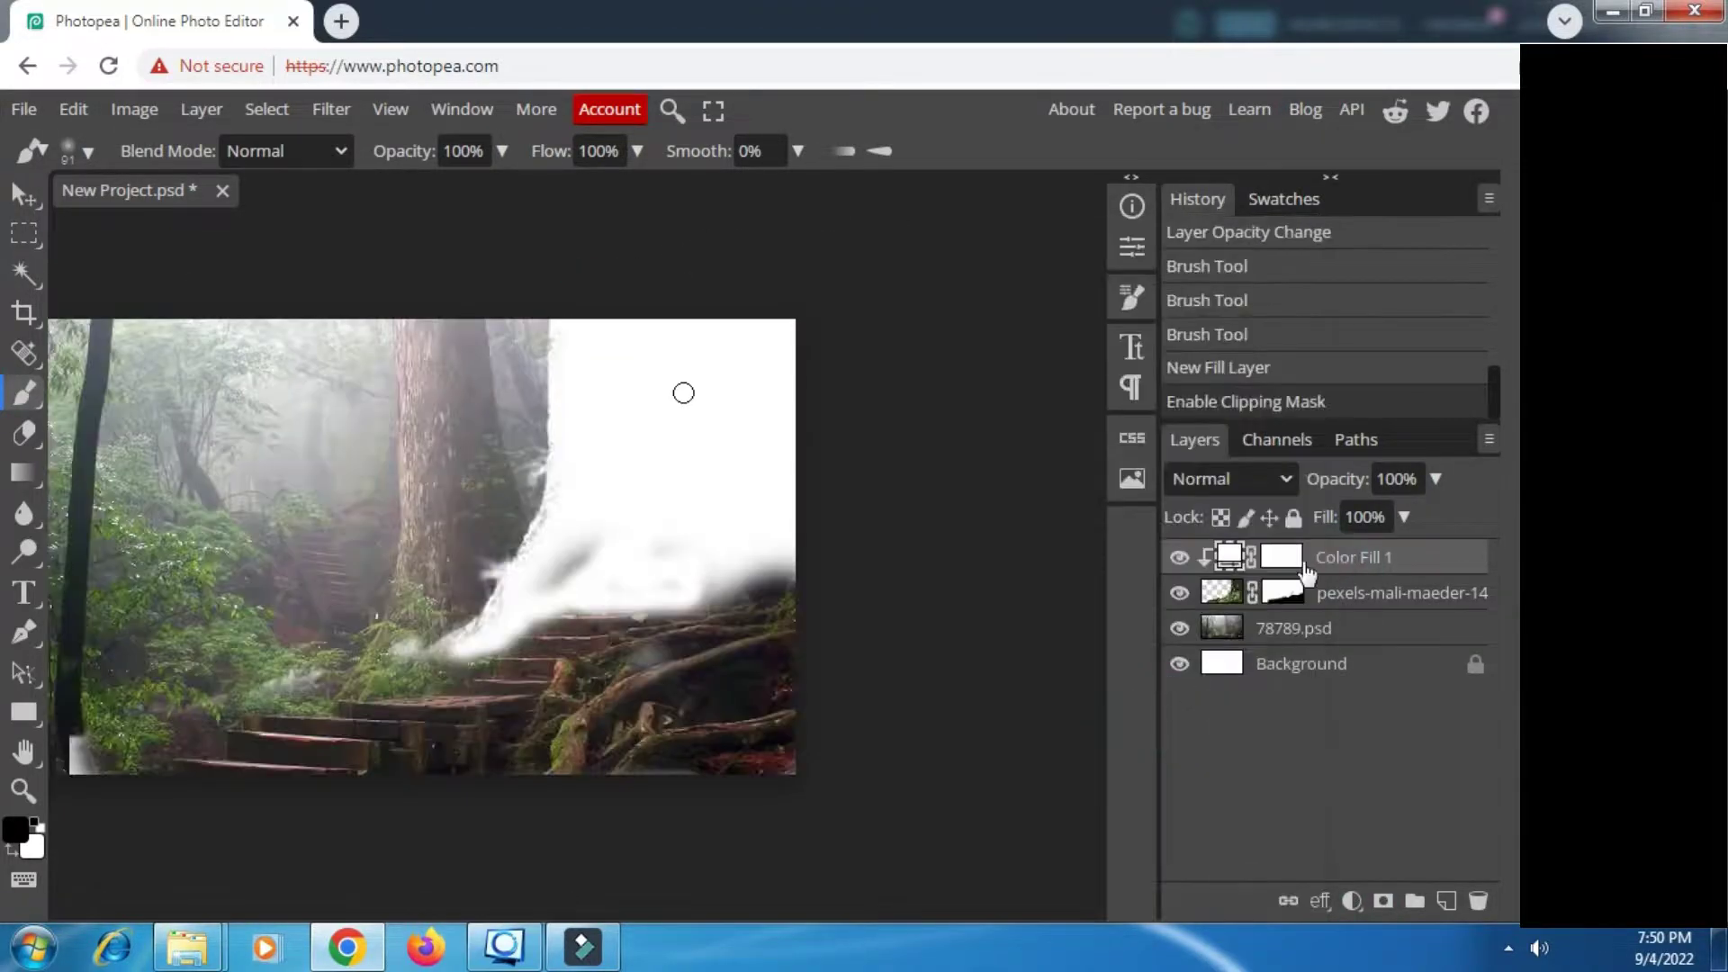
left_click_drag(1342, 517, 1318, 515)
Step: Recolor the fill layer with a tone sampled from the fog in the image and set its opacity to 6%
double_click(1280, 556)
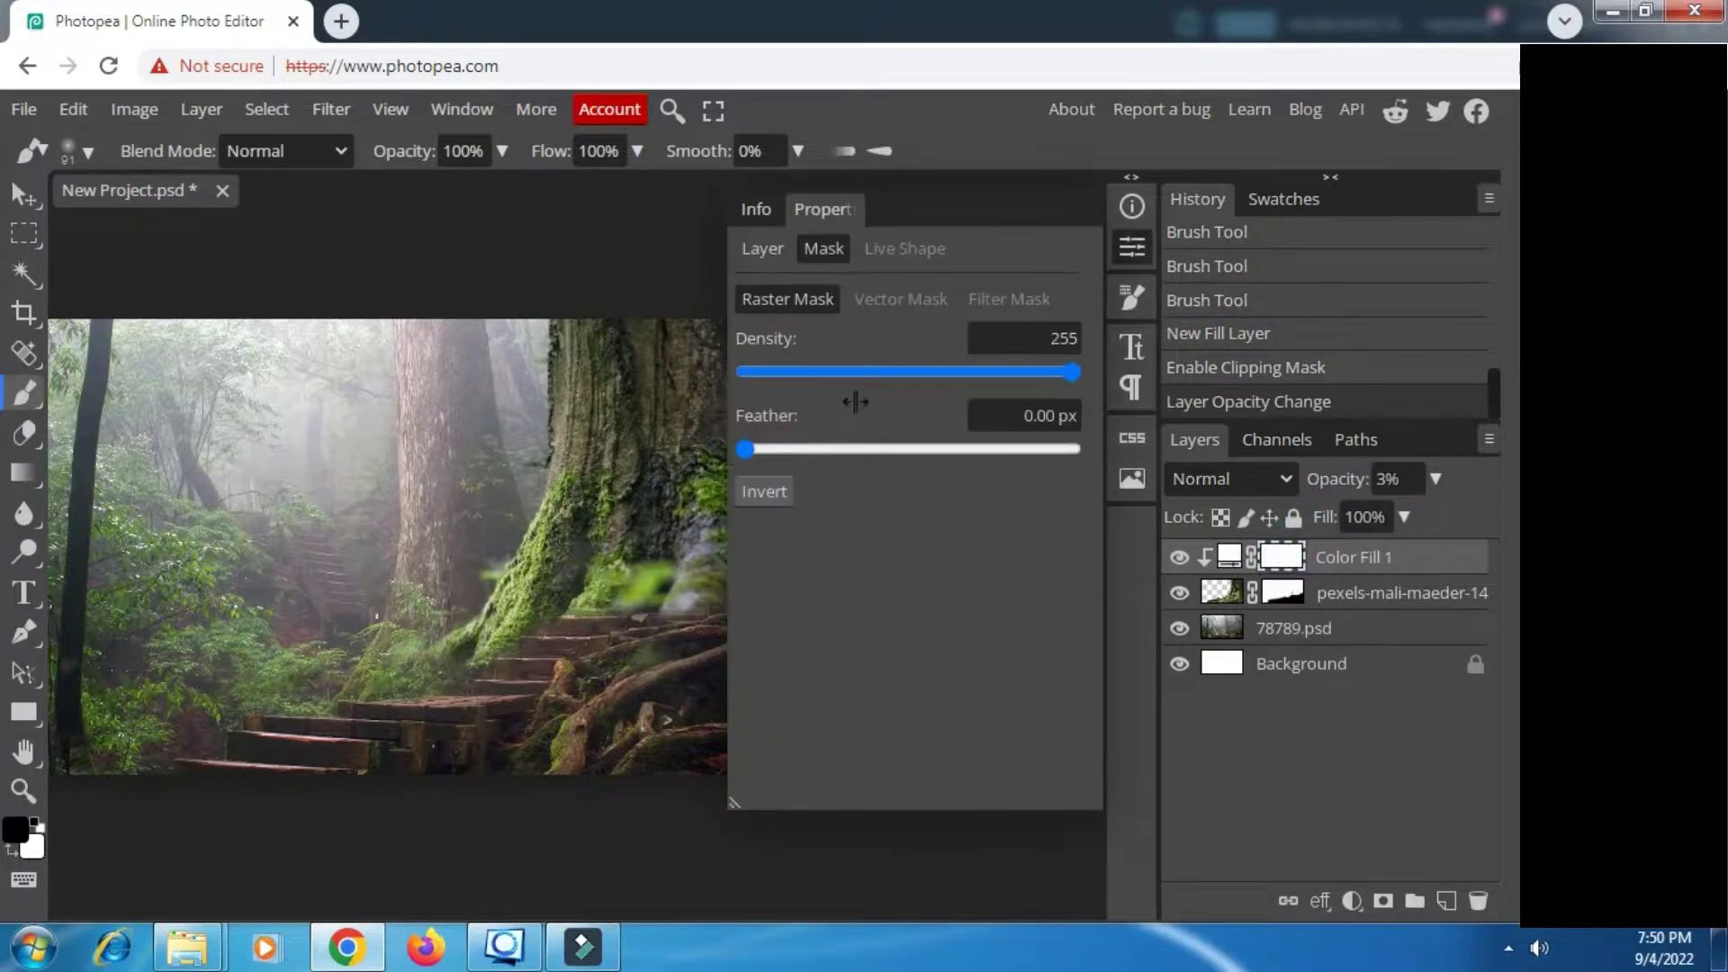
double_click(1230, 556)
left_click_drag(310, 297, 852, 293)
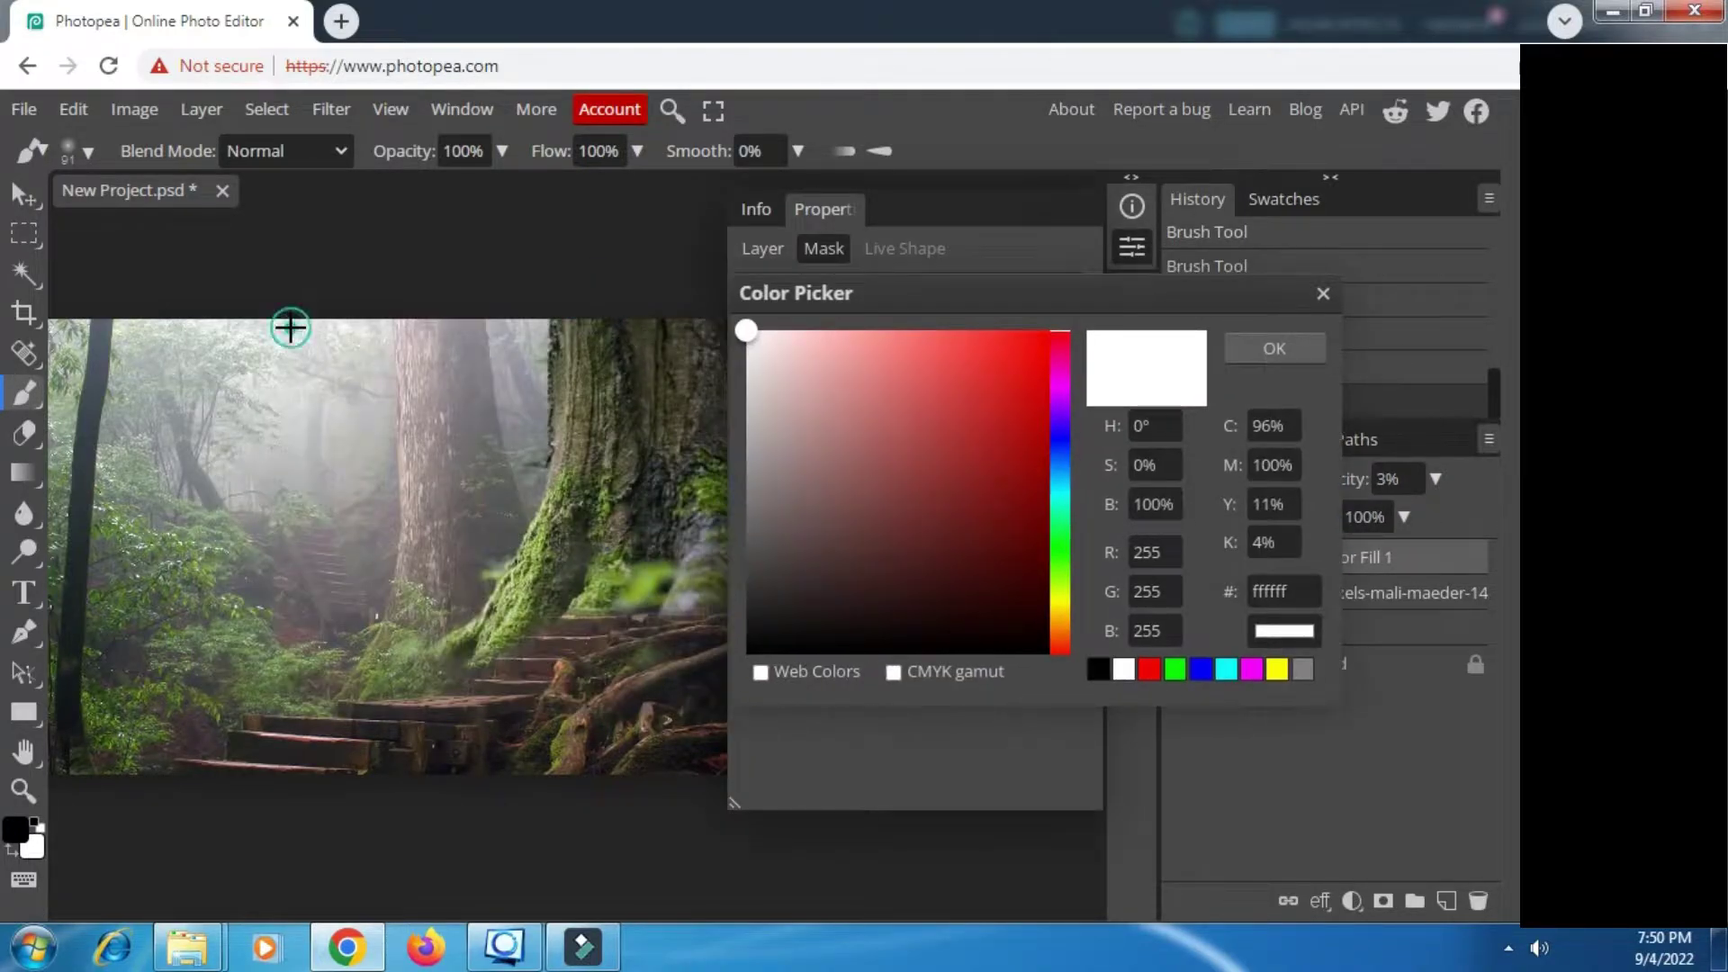
left_click(290, 326)
left_click(1276, 351)
left_click(1435, 479)
left_click_drag(1318, 516, 1320, 515)
left_click(1125, 249)
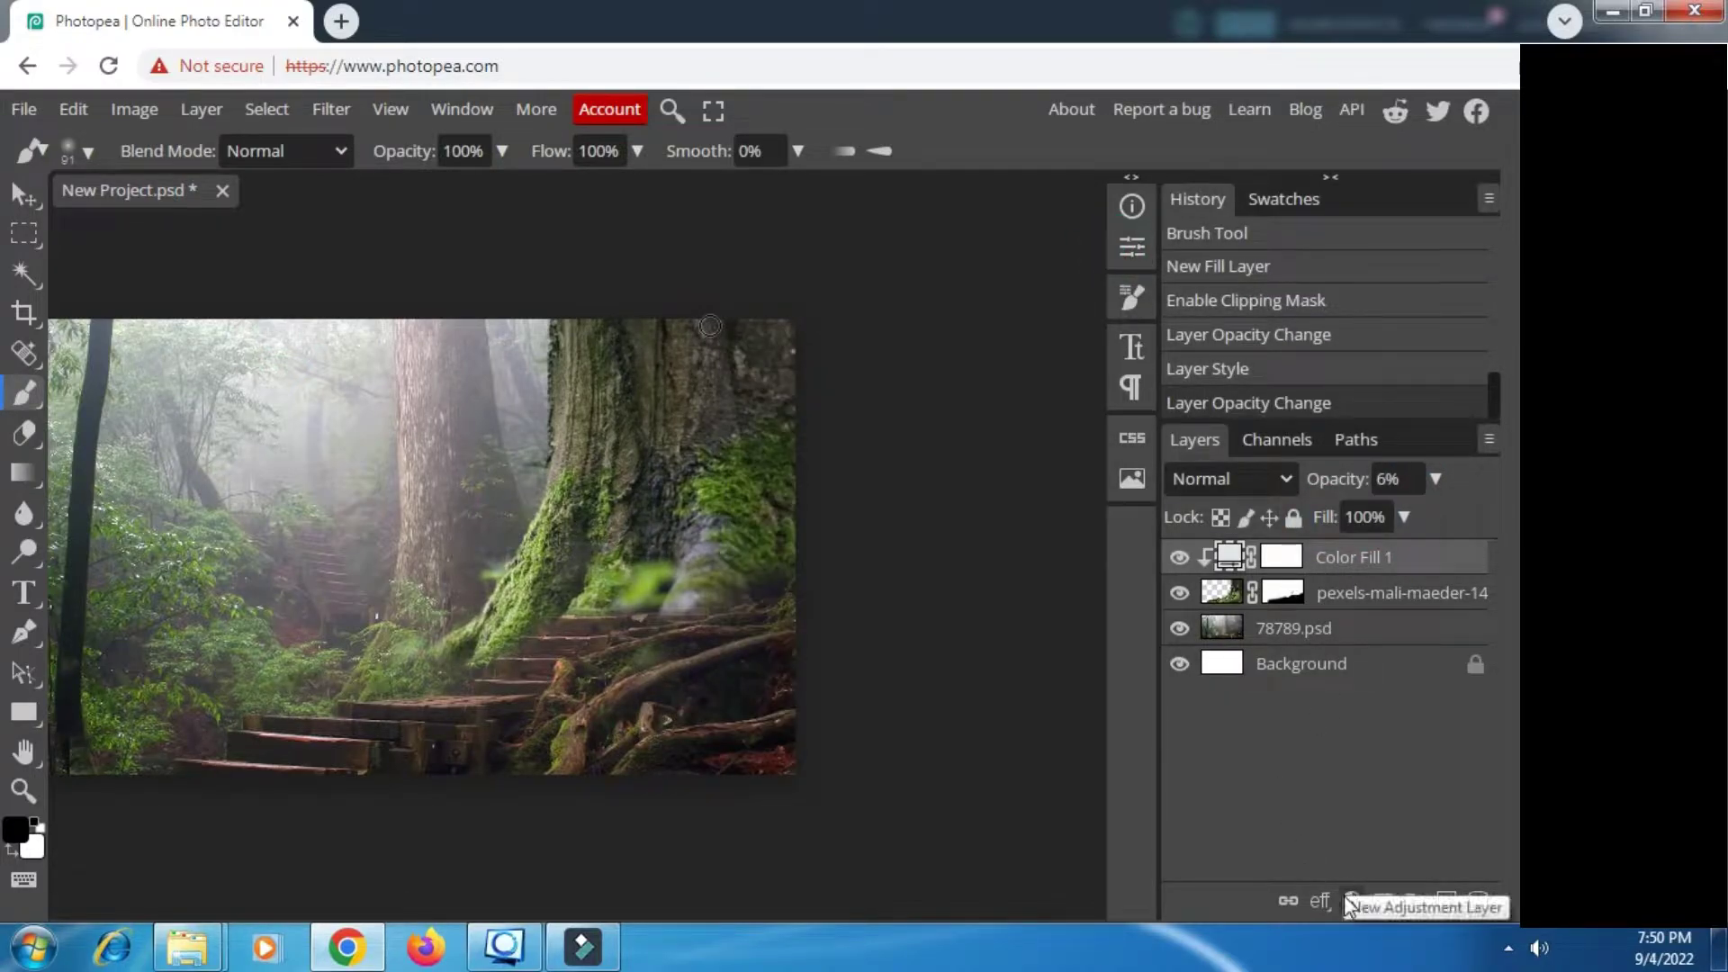
Step: Add a Brightness/Contrast adjustment layer clipped to the tree, lowering its brightness and slightly reducing its contrast
left_click(1352, 904)
left_click(1439, 240)
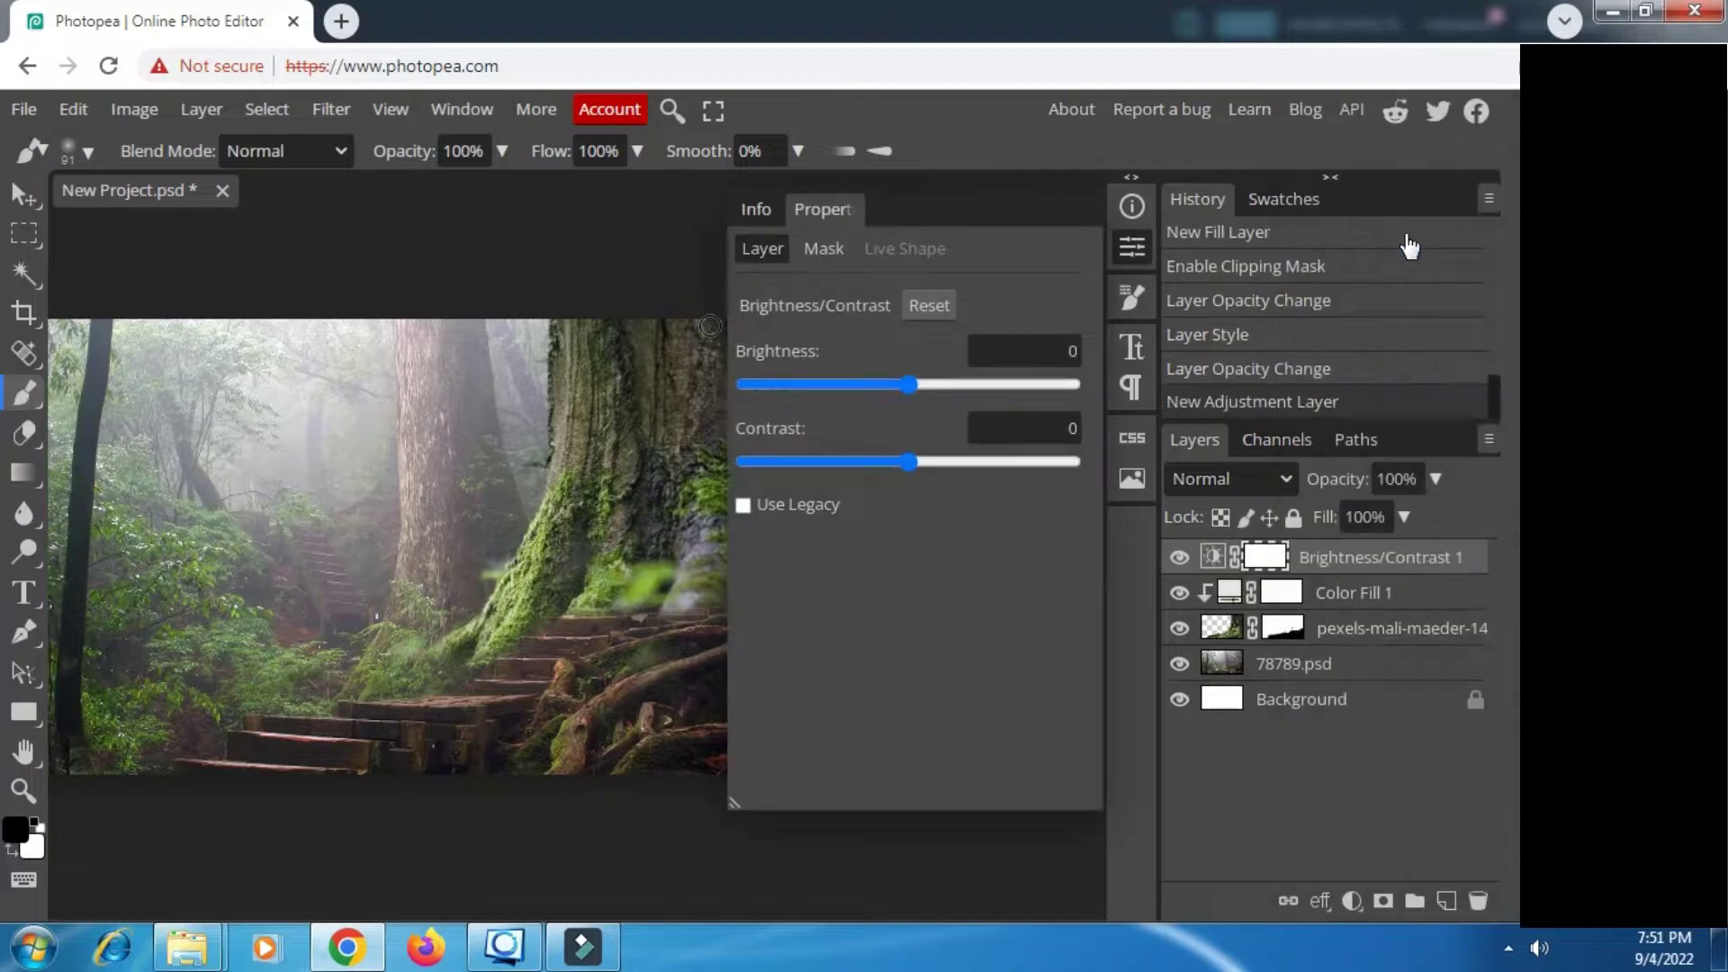
right_click(1367, 546)
left_click(1196, 714)
left_click_drag(902, 387, 857, 387)
left_click_drag(908, 462, 894, 464)
left_click_drag(856, 387, 840, 392)
left_click(1132, 248)
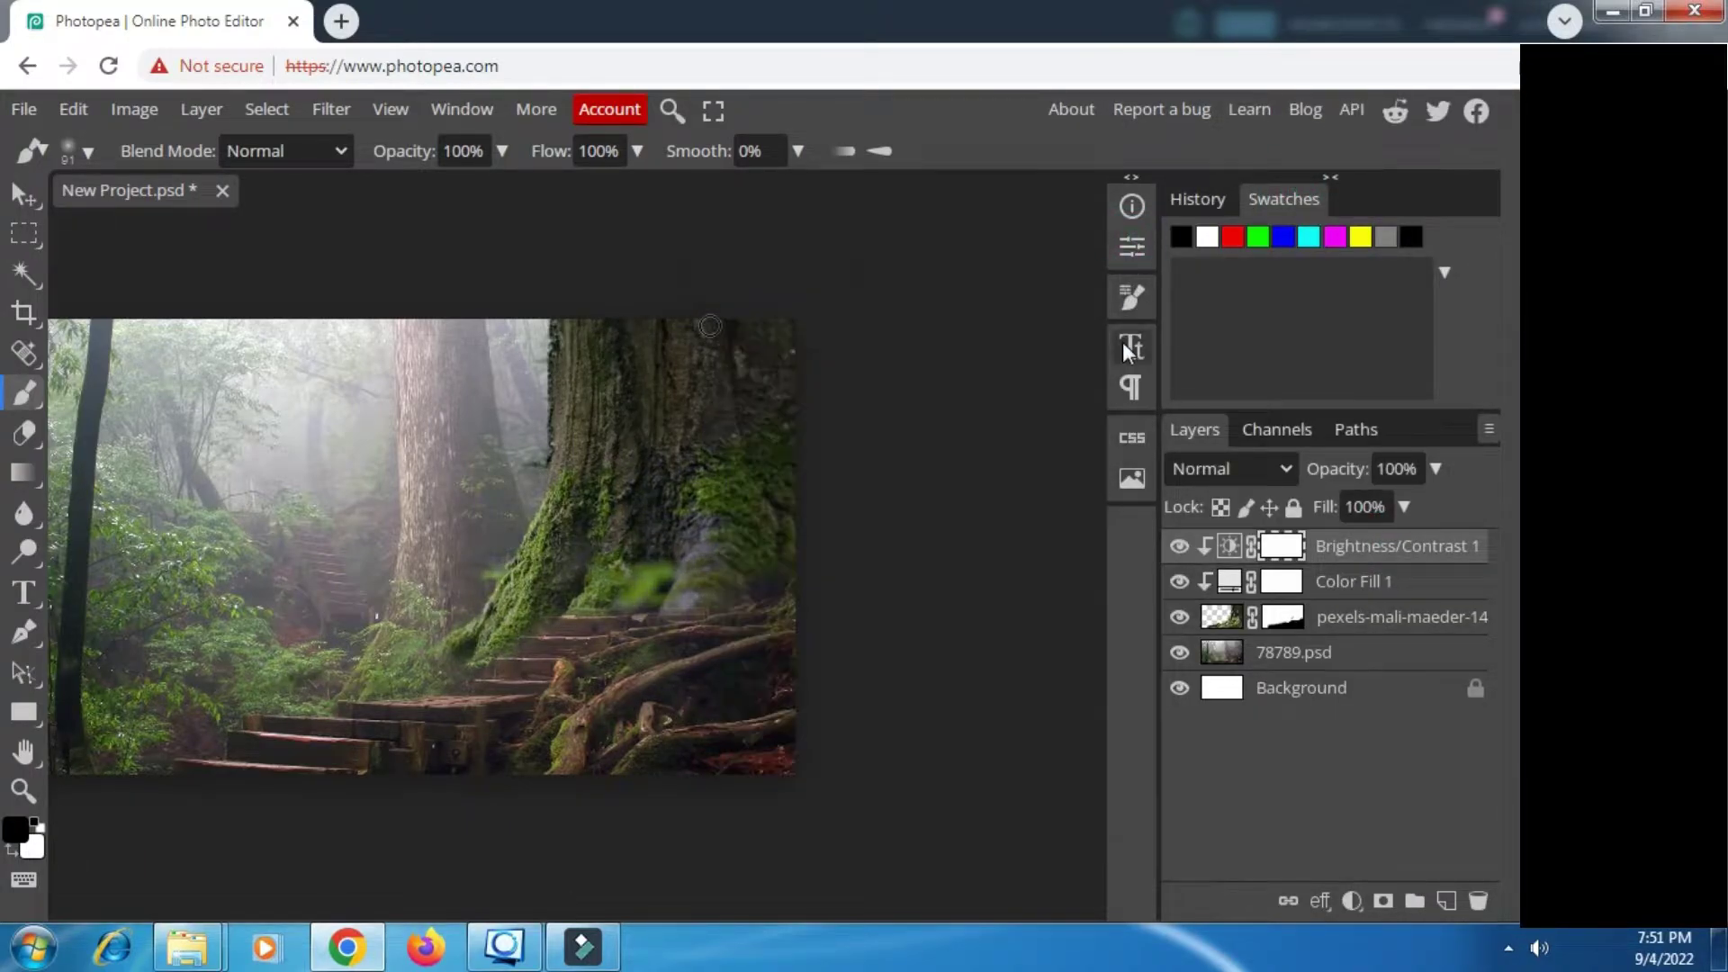
Step: Place the door image from the Pictures folder into the composition
mouse_move(224, 961)
left_click(153, 818)
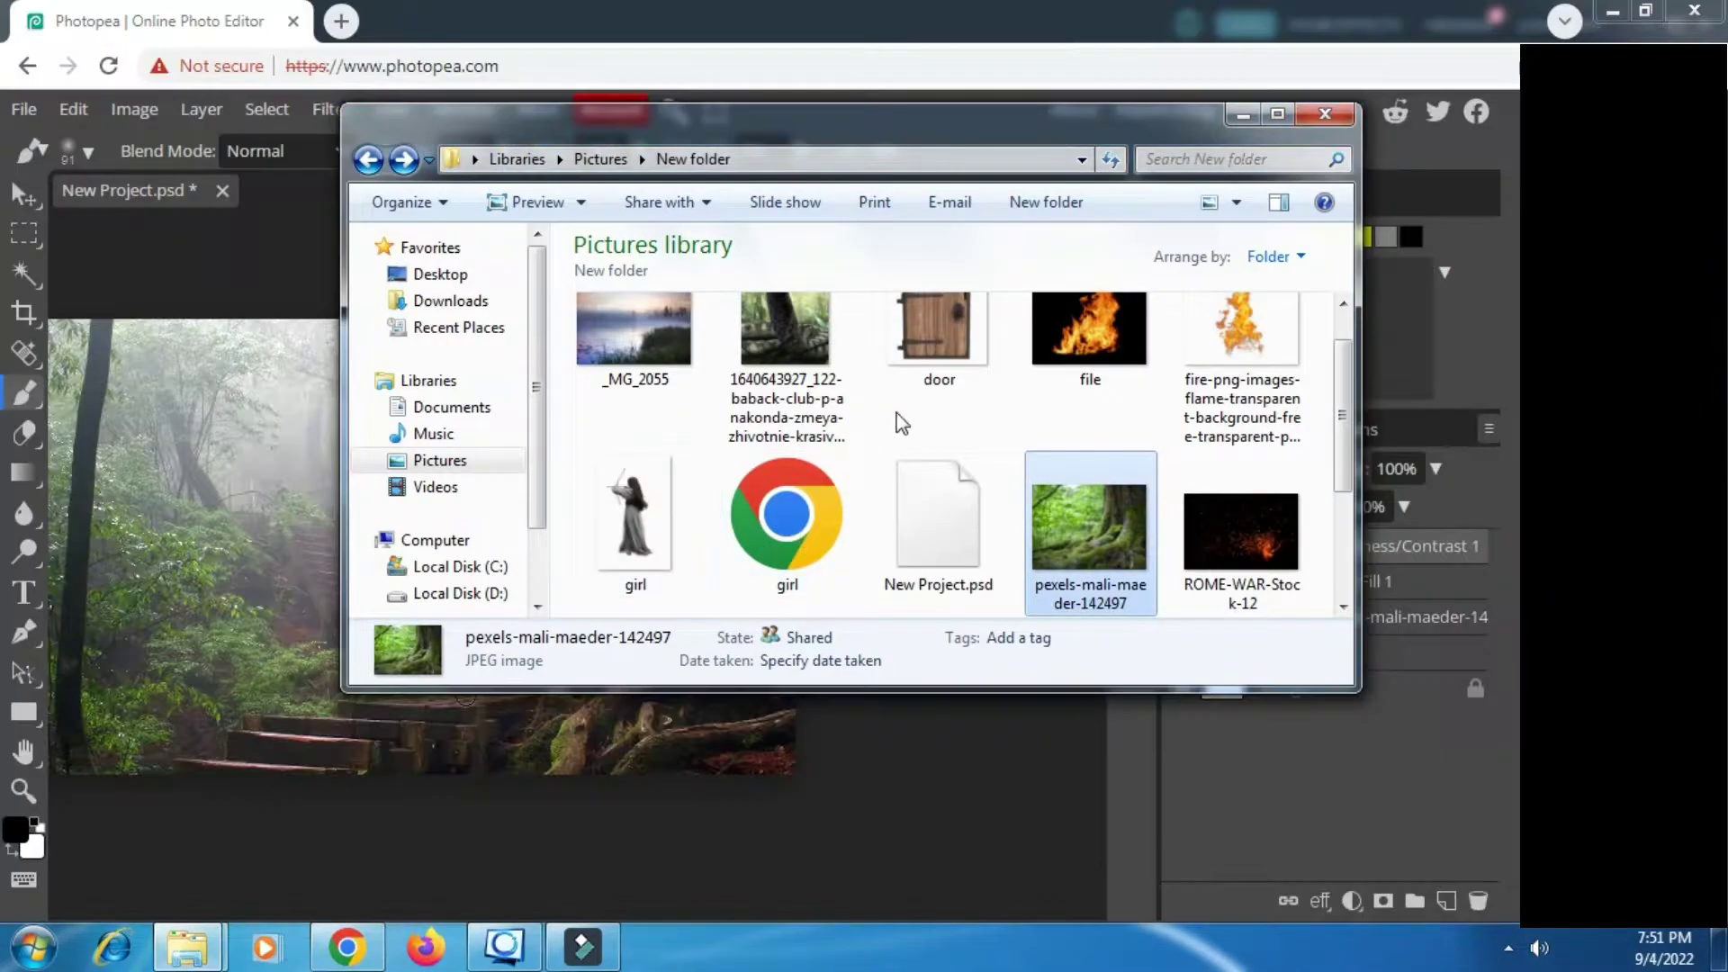
left_click(926, 347)
left_click_drag(926, 344, 339, 548)
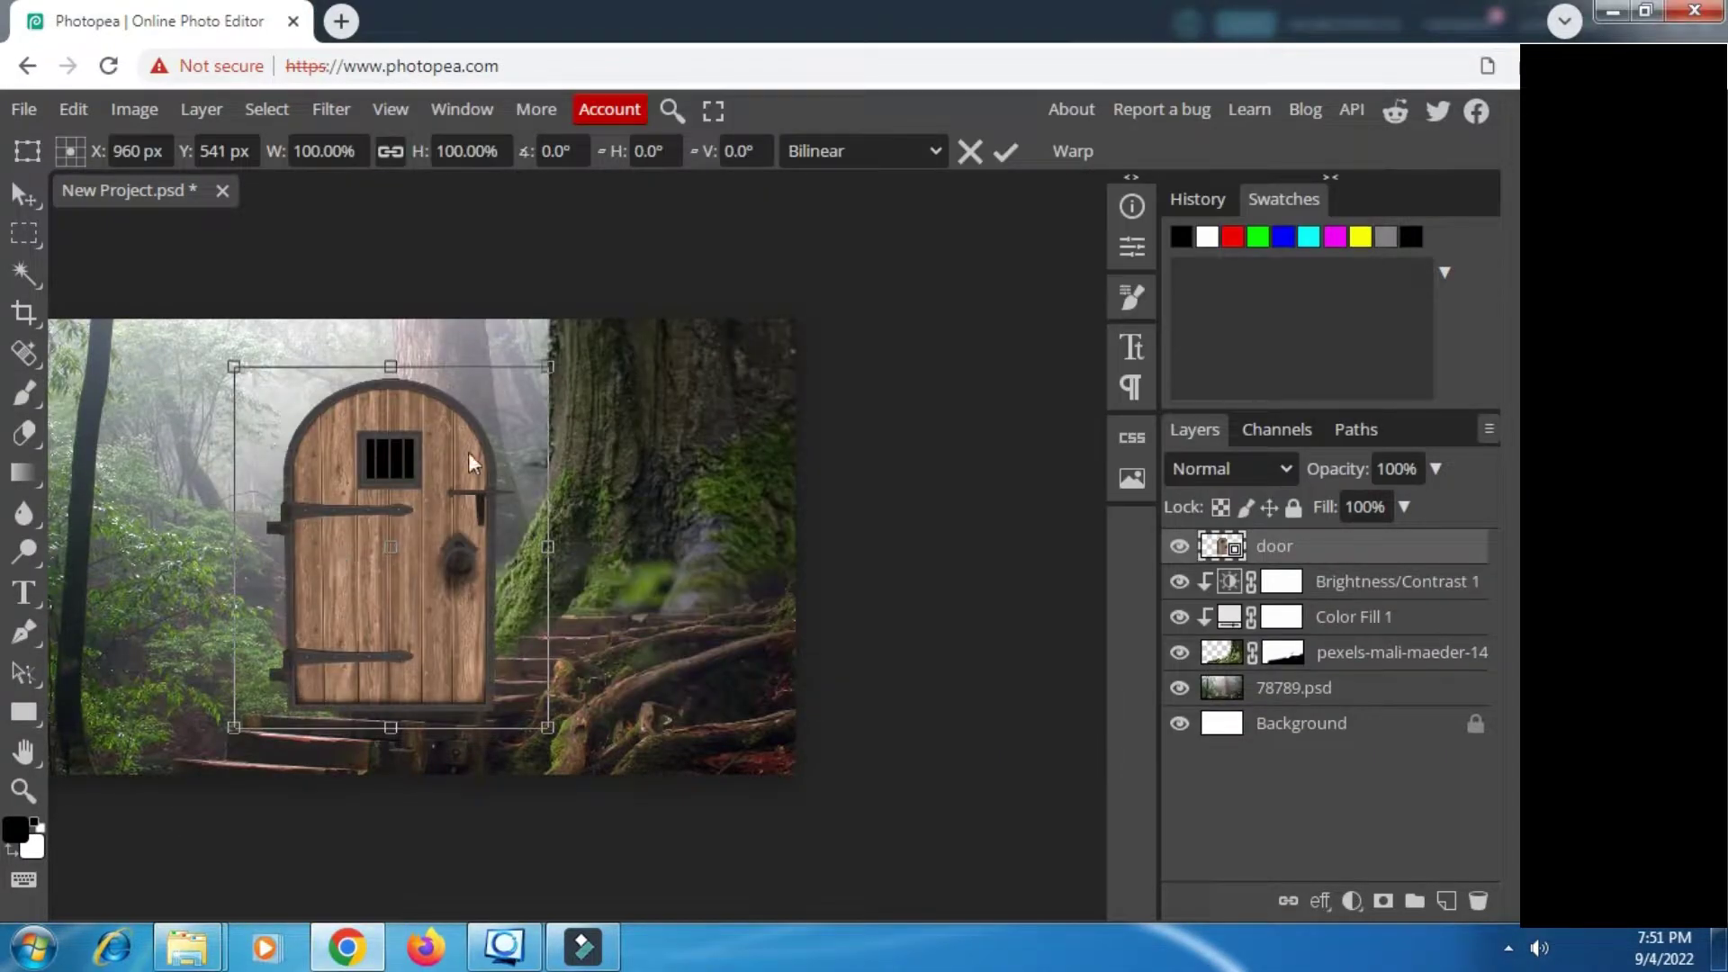
Step: Shrink the door to 42.34% width and 66.32% height and position it on the trunk at the top of the stairs
left_click_drag(549, 552, 446, 553)
left_click_drag(337, 602, 610, 553)
left_click_drag(719, 670, 646, 552)
left_click_drag(586, 470, 635, 558)
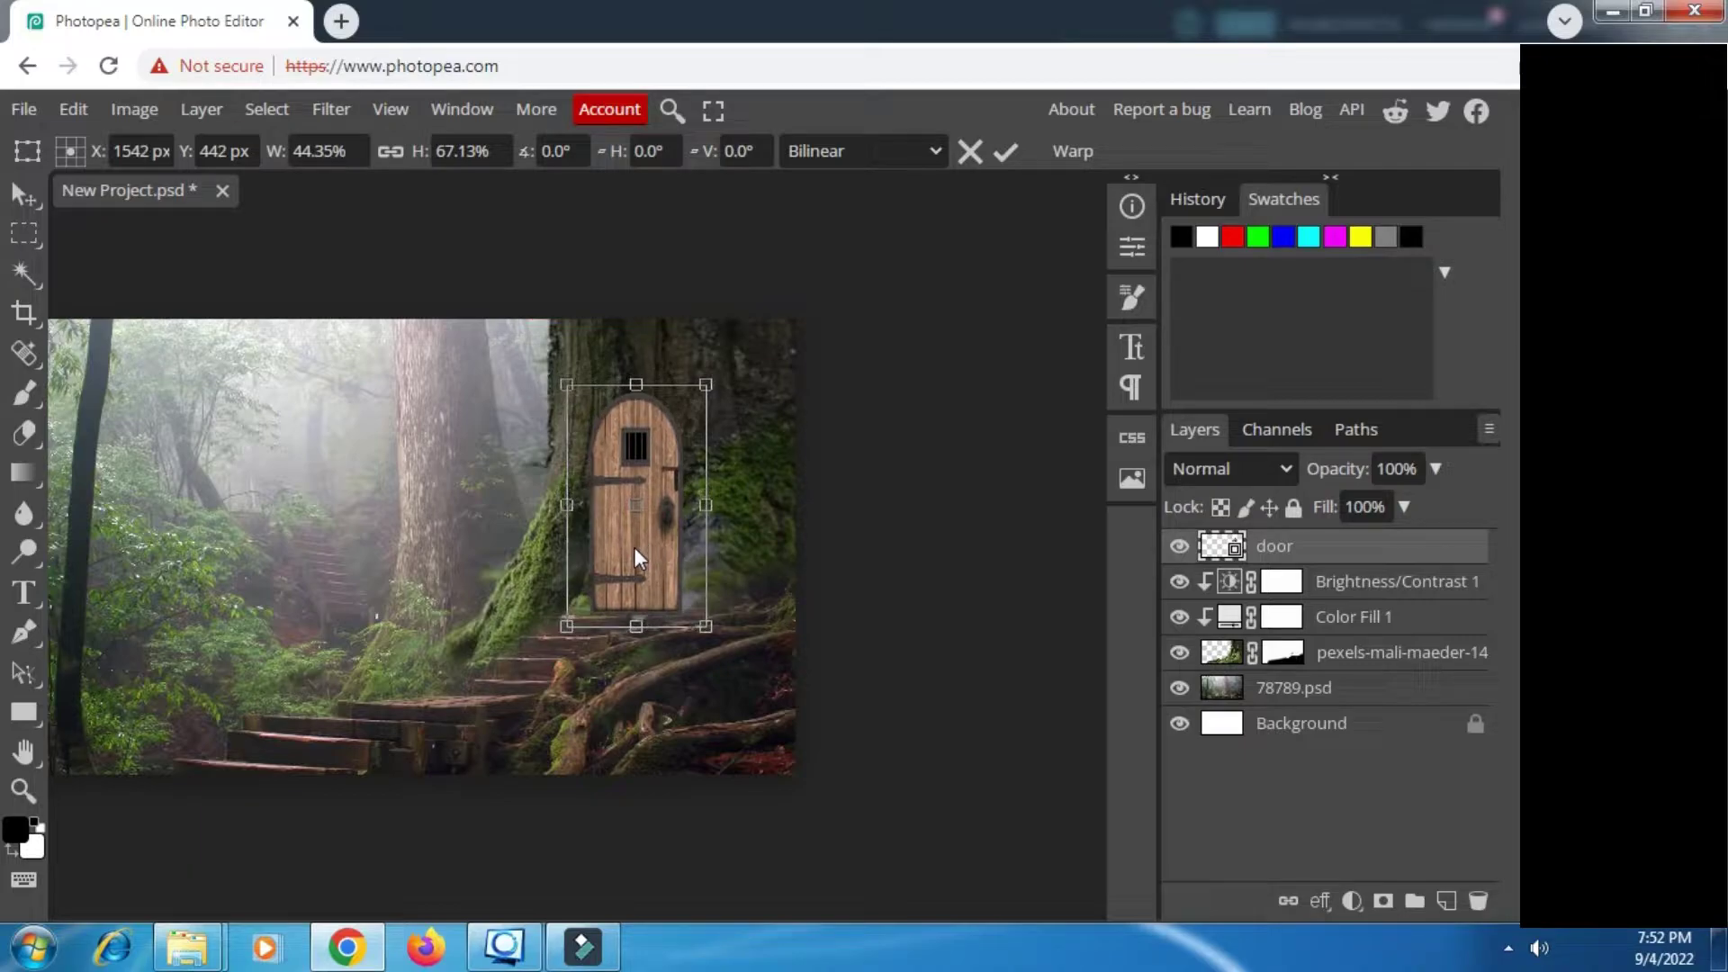
left_click_drag(566, 385, 574, 387)
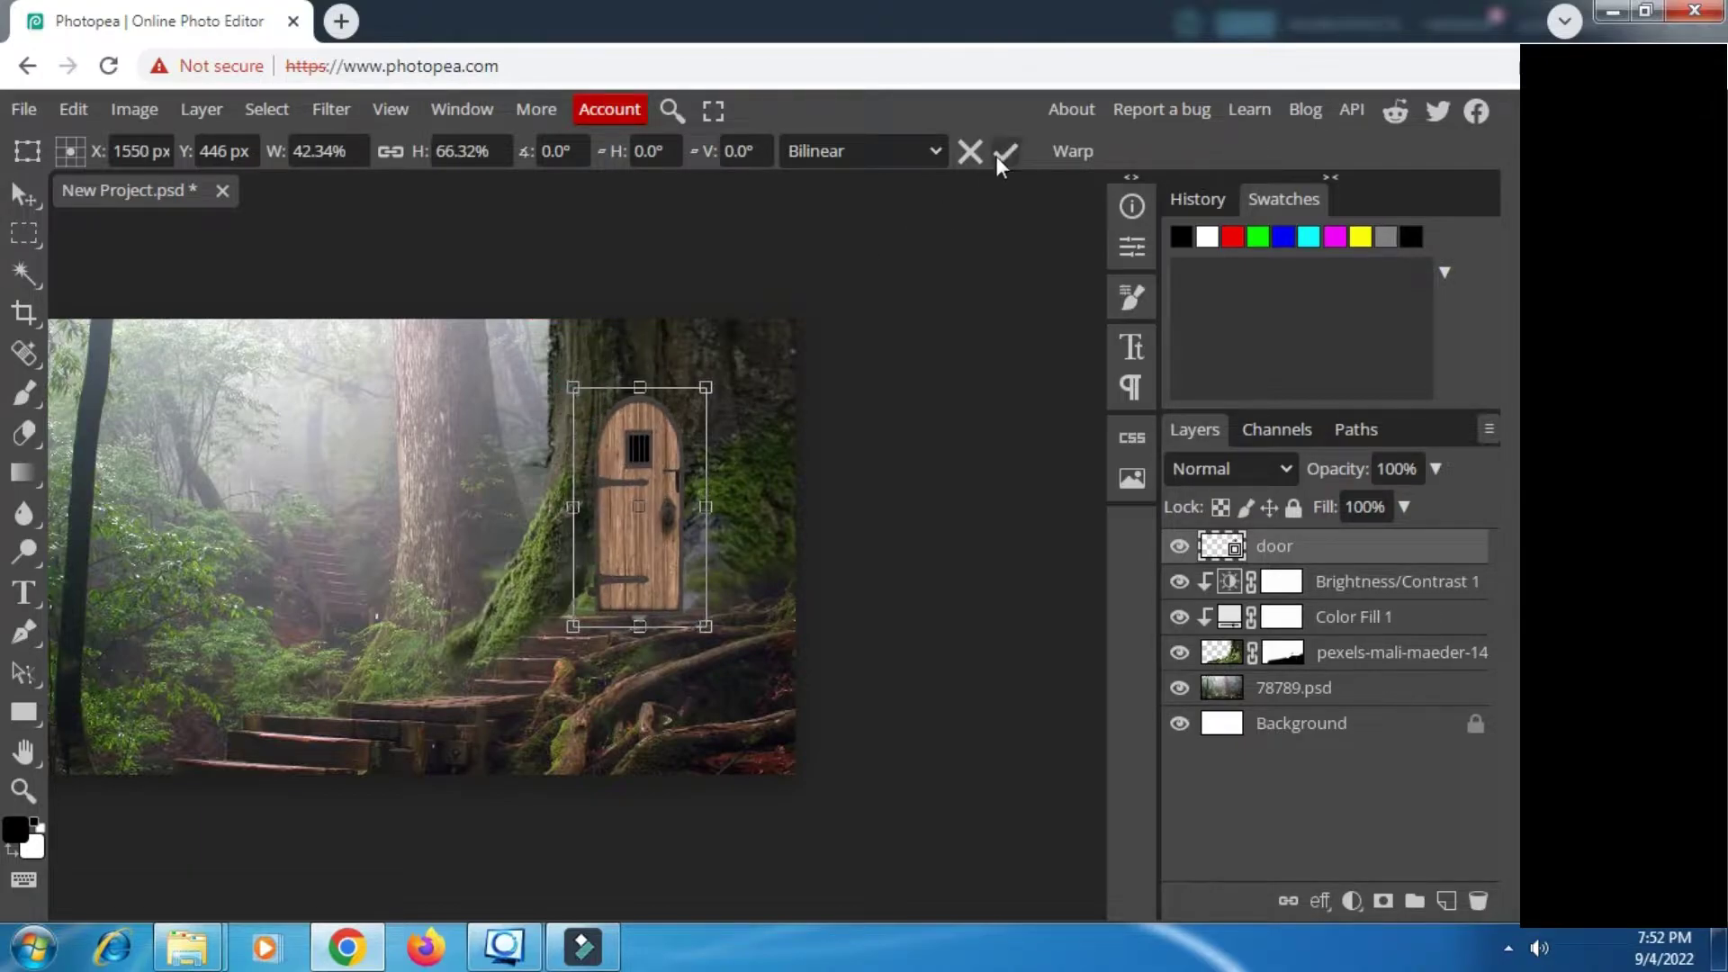
left_click(1000, 156)
Step: Darken the door with a Brightness/Contrast adjustment, setting brightness to -97 and contrast to -26
left_click(144, 110)
left_click(1088, 526)
left_click(135, 109)
mouse_move(289, 199)
left_click(468, 117)
left_click_drag(1078, 293, 1309, 293)
left_click_drag(955, 394, 845, 412)
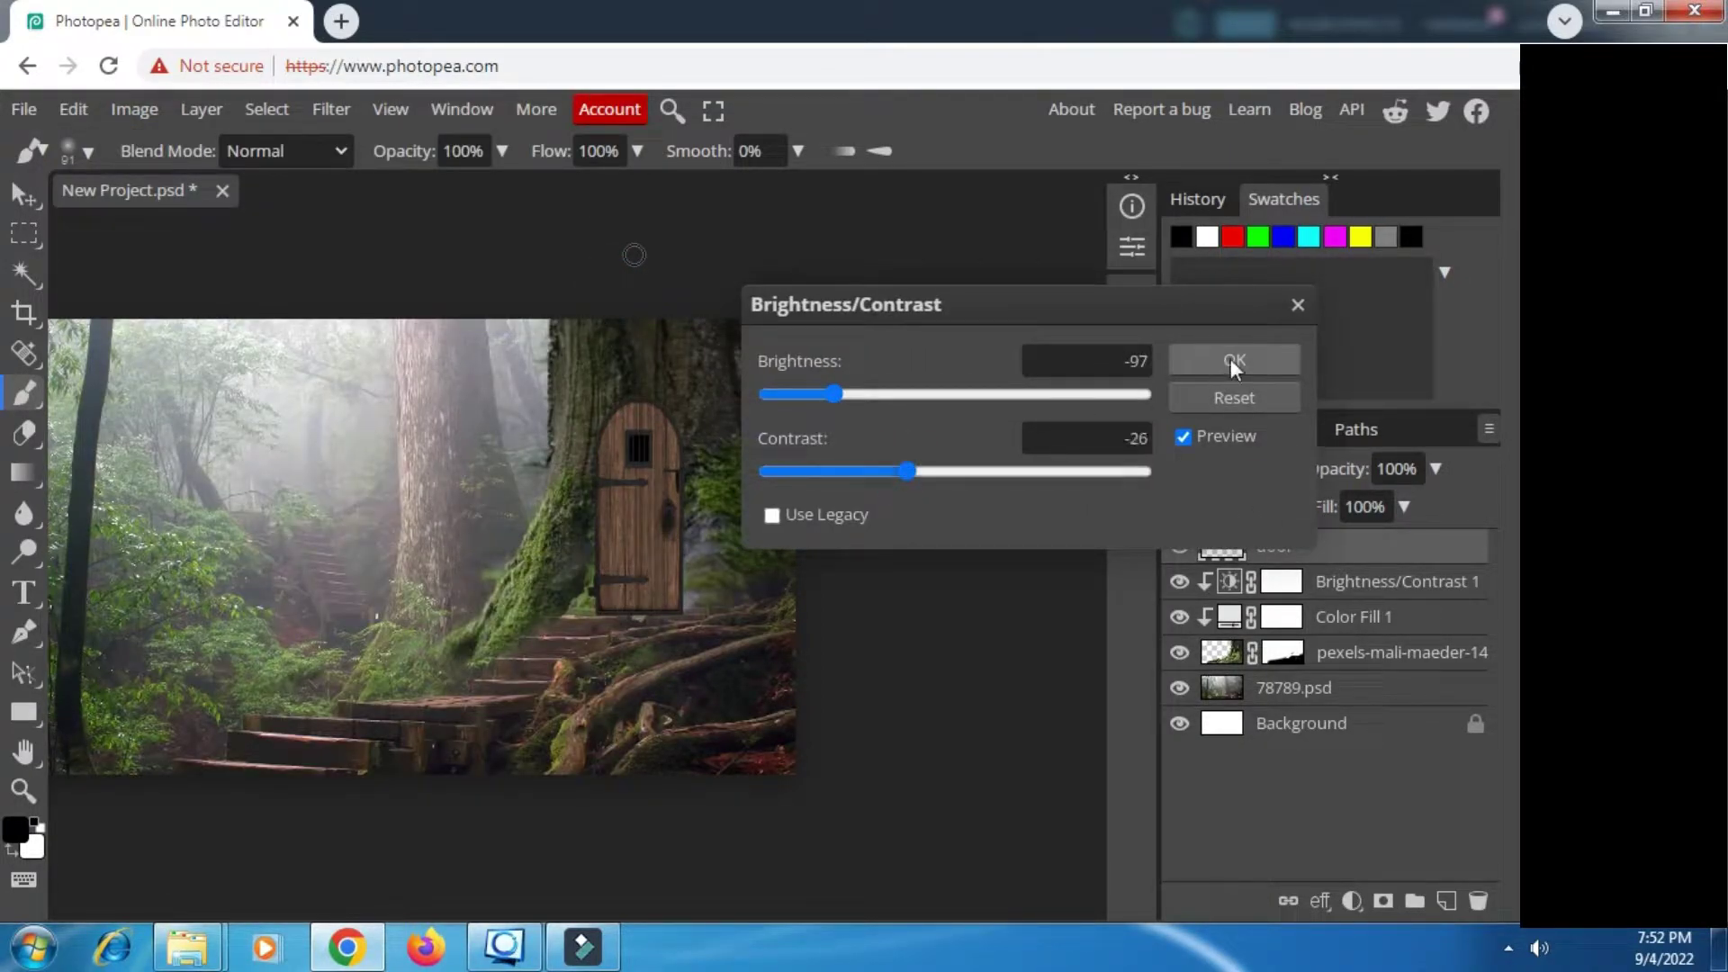
left_click(1231, 359)
Step: Add a layer mask to the door and invert it so that the door is fully hidden
left_click(1382, 900)
left_click(1132, 248)
left_click(822, 248)
left_click(770, 491)
left_click(1132, 248)
Step: Paint the door back in on its mask with a white soft brush, size 217, at 27% opacity
left_click(38, 825)
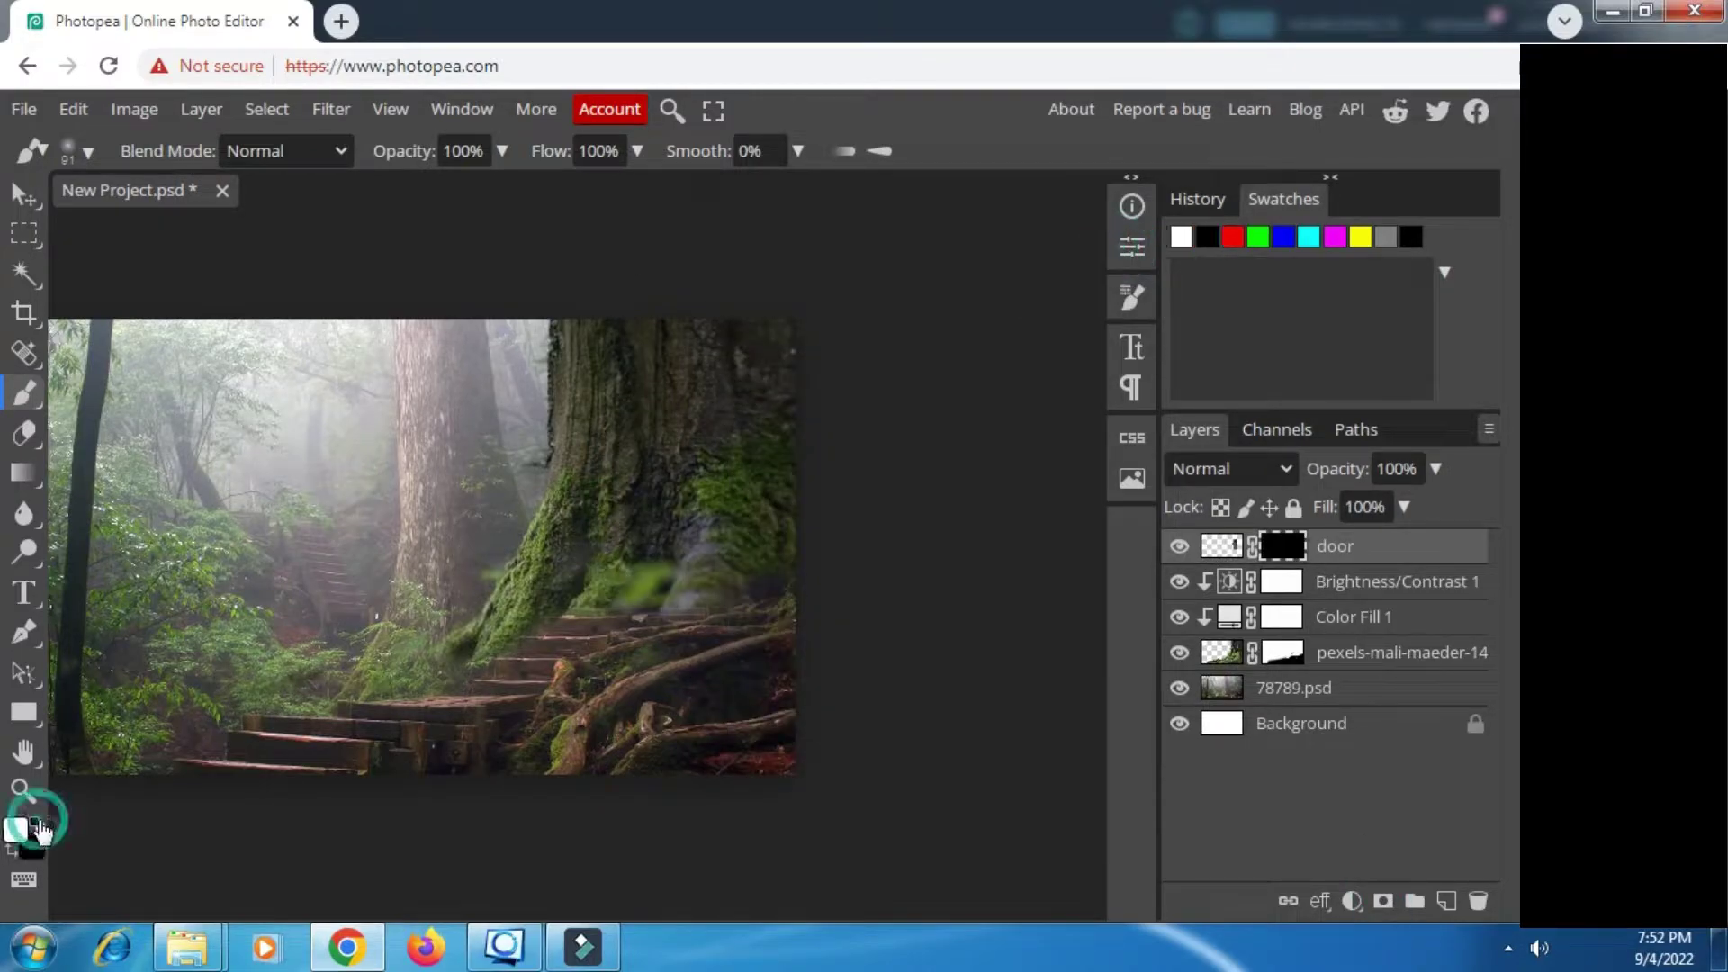
right_click(390, 452)
left_click(651, 505)
left_click(502, 151)
left_click(412, 189)
mouse_move(627, 439)
left_mouse_down()
mouse_move(644, 405)
mouse_move(652, 494)
mouse_move(636, 502)
left_mouse_up()
mouse_move(619, 583)
left_mouse_down()
mouse_move(622, 449)
mouse_move(631, 567)
mouse_move(661, 601)
mouse_move(630, 477)
mouse_move(644, 417)
left_mouse_up()
scroll(624, 570, "up", 2)
scroll(647, 405, "down", 2)
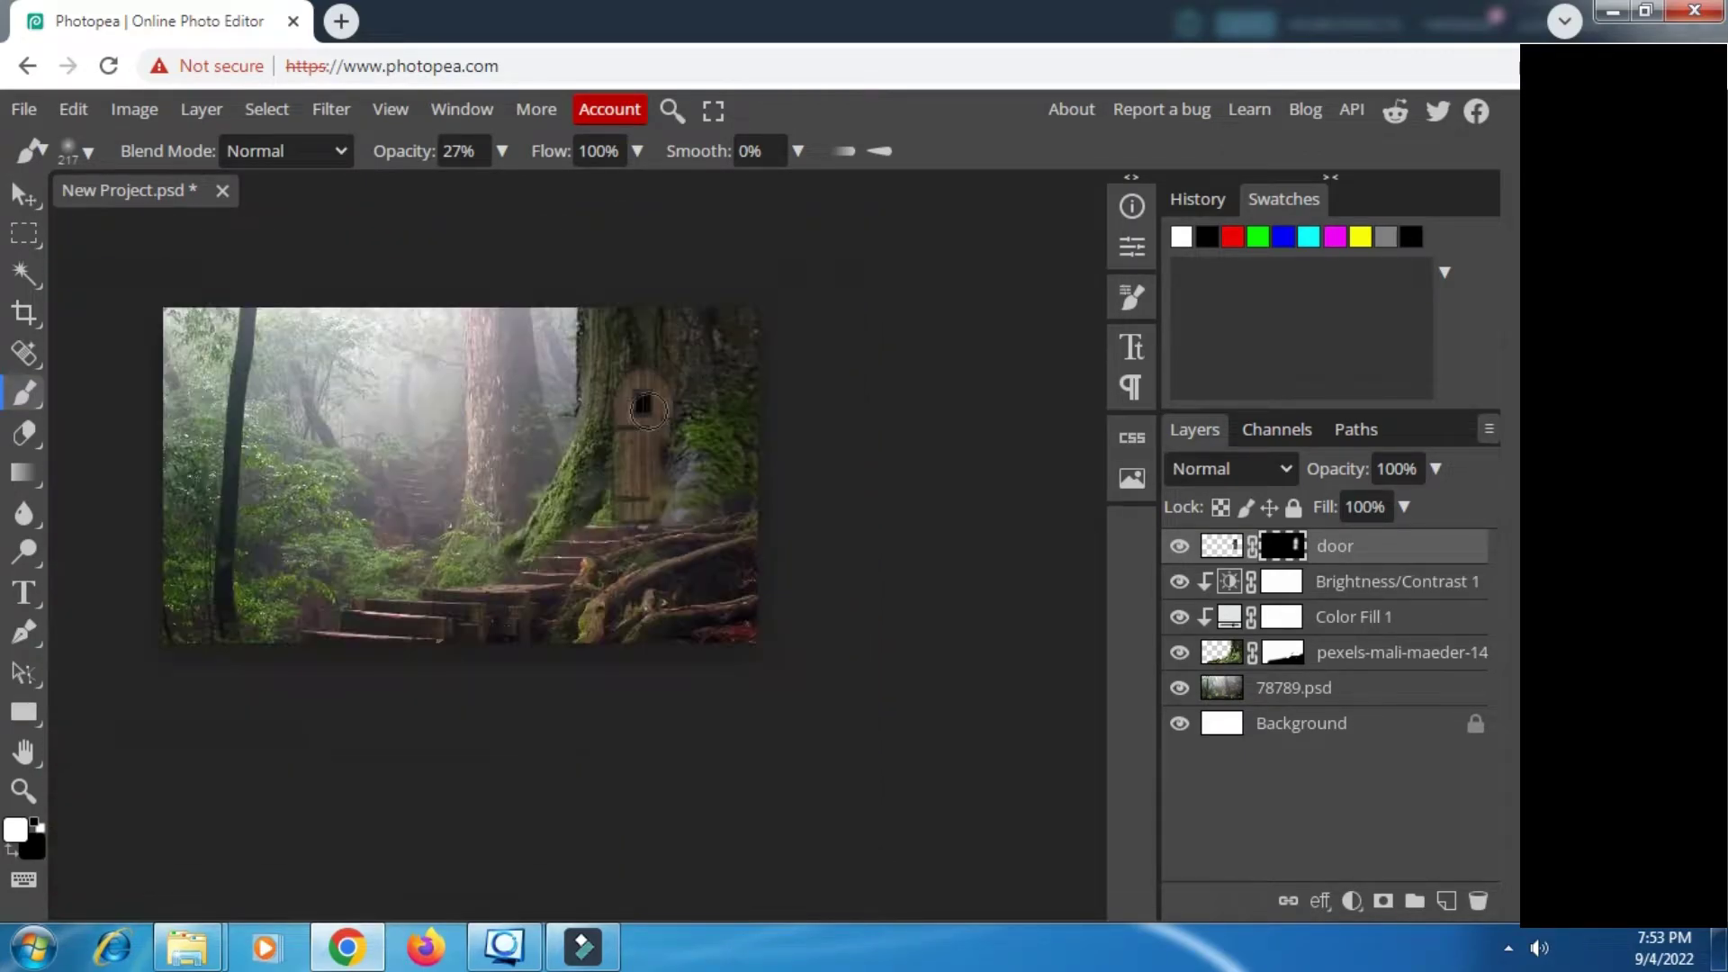
scroll(650, 444, "up", 3)
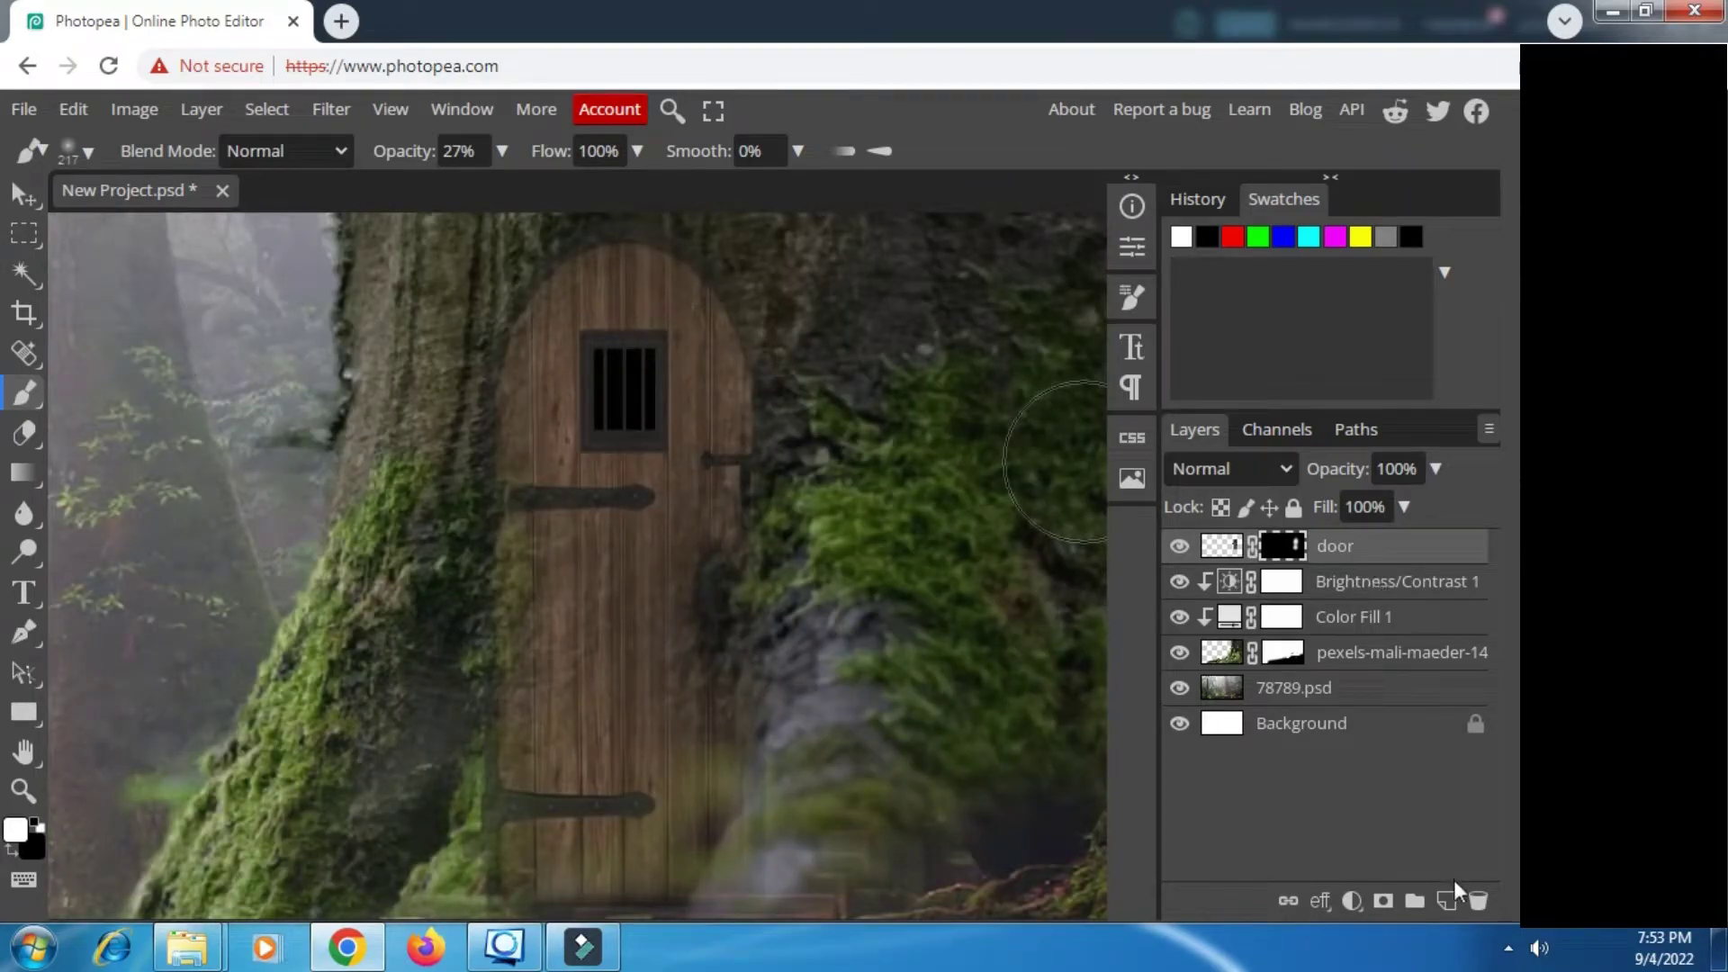
Step: Add a new layer above the door and select the dark openings between the door's window bars with the Magic Wand
left_click(1449, 893)
key("w")
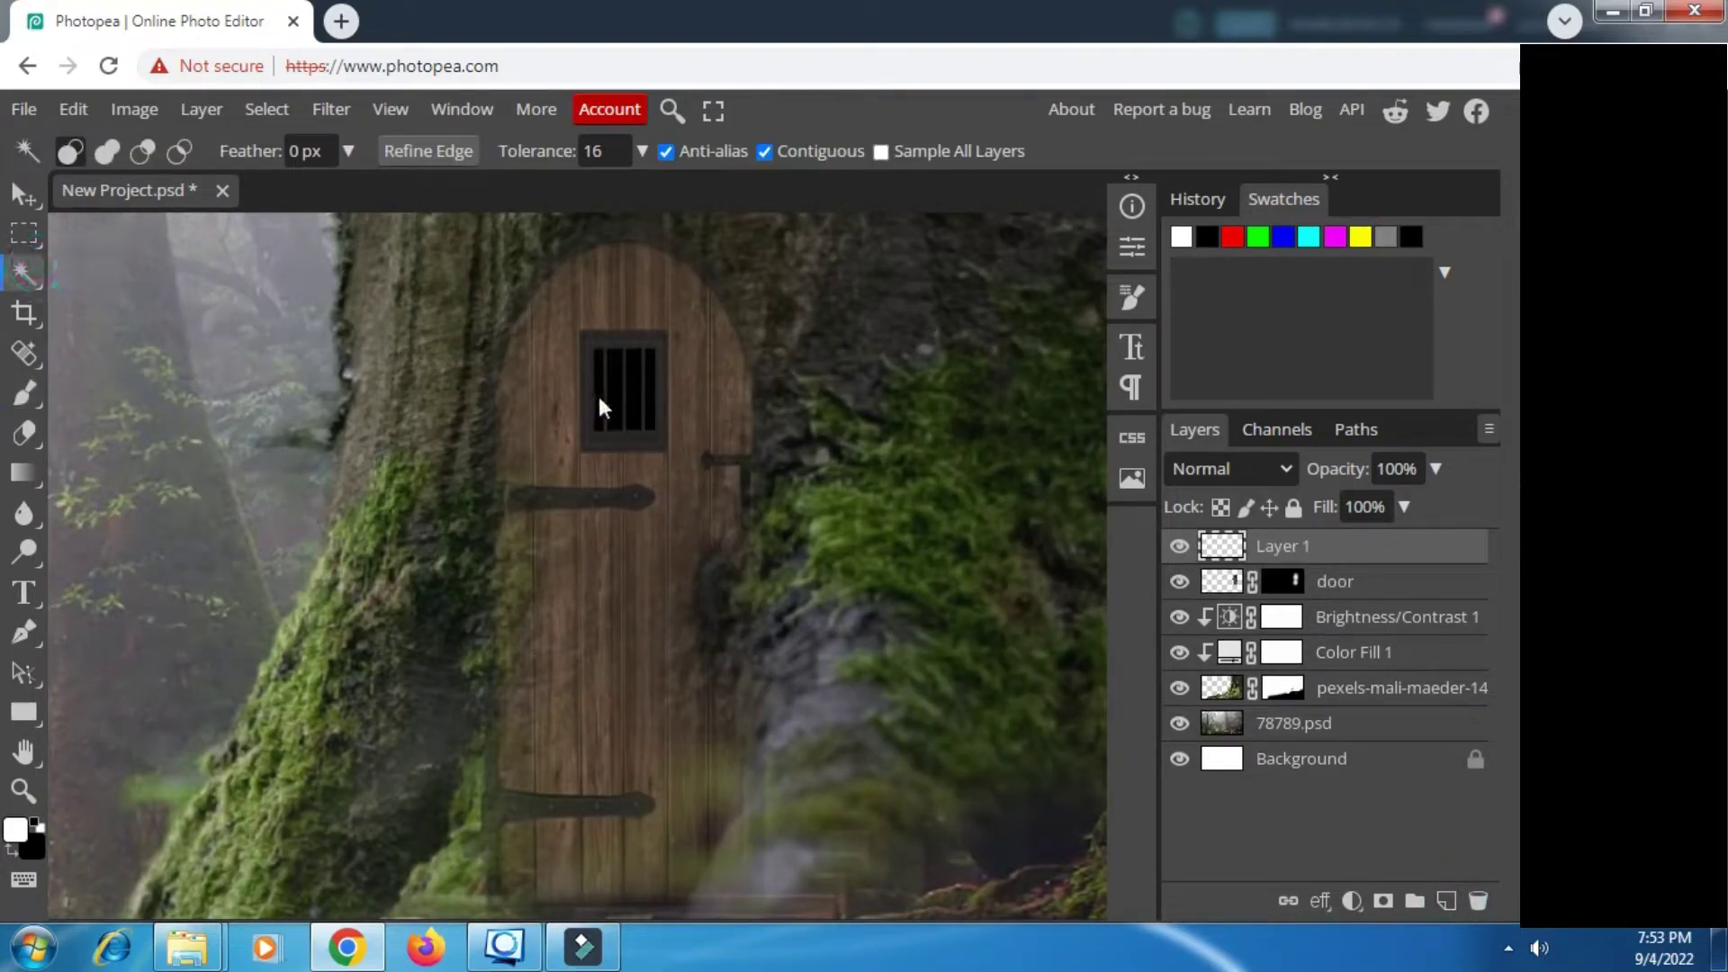
left_click(1368, 594)
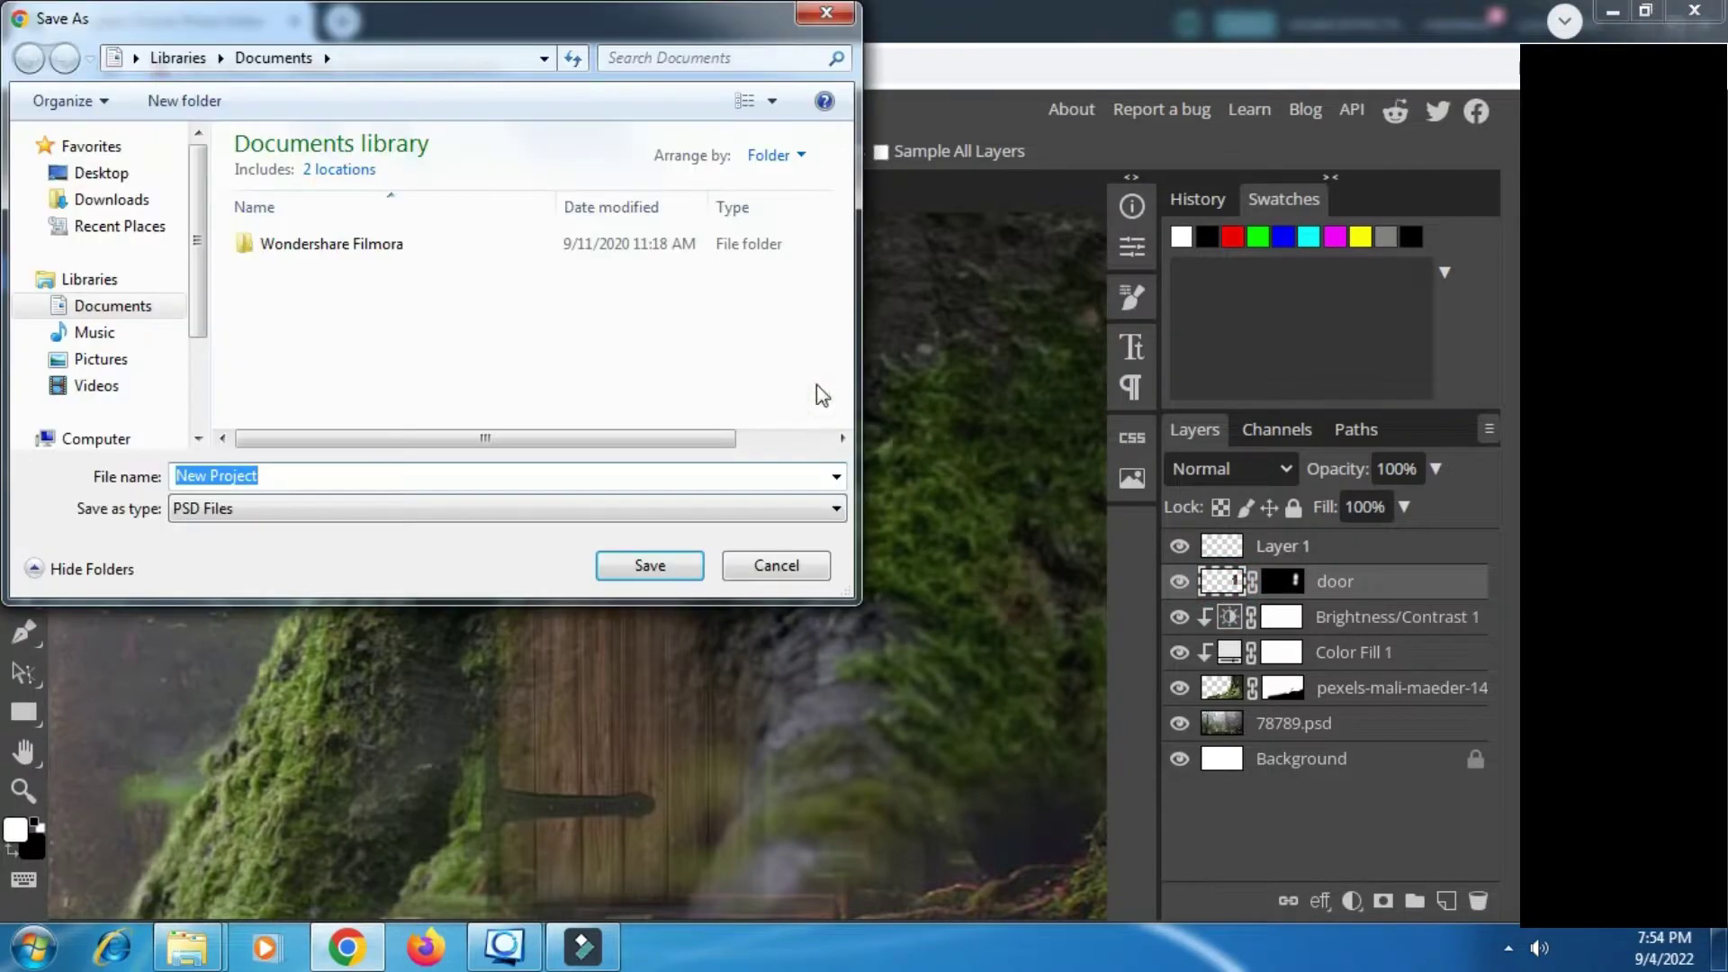
left_click(837, 12)
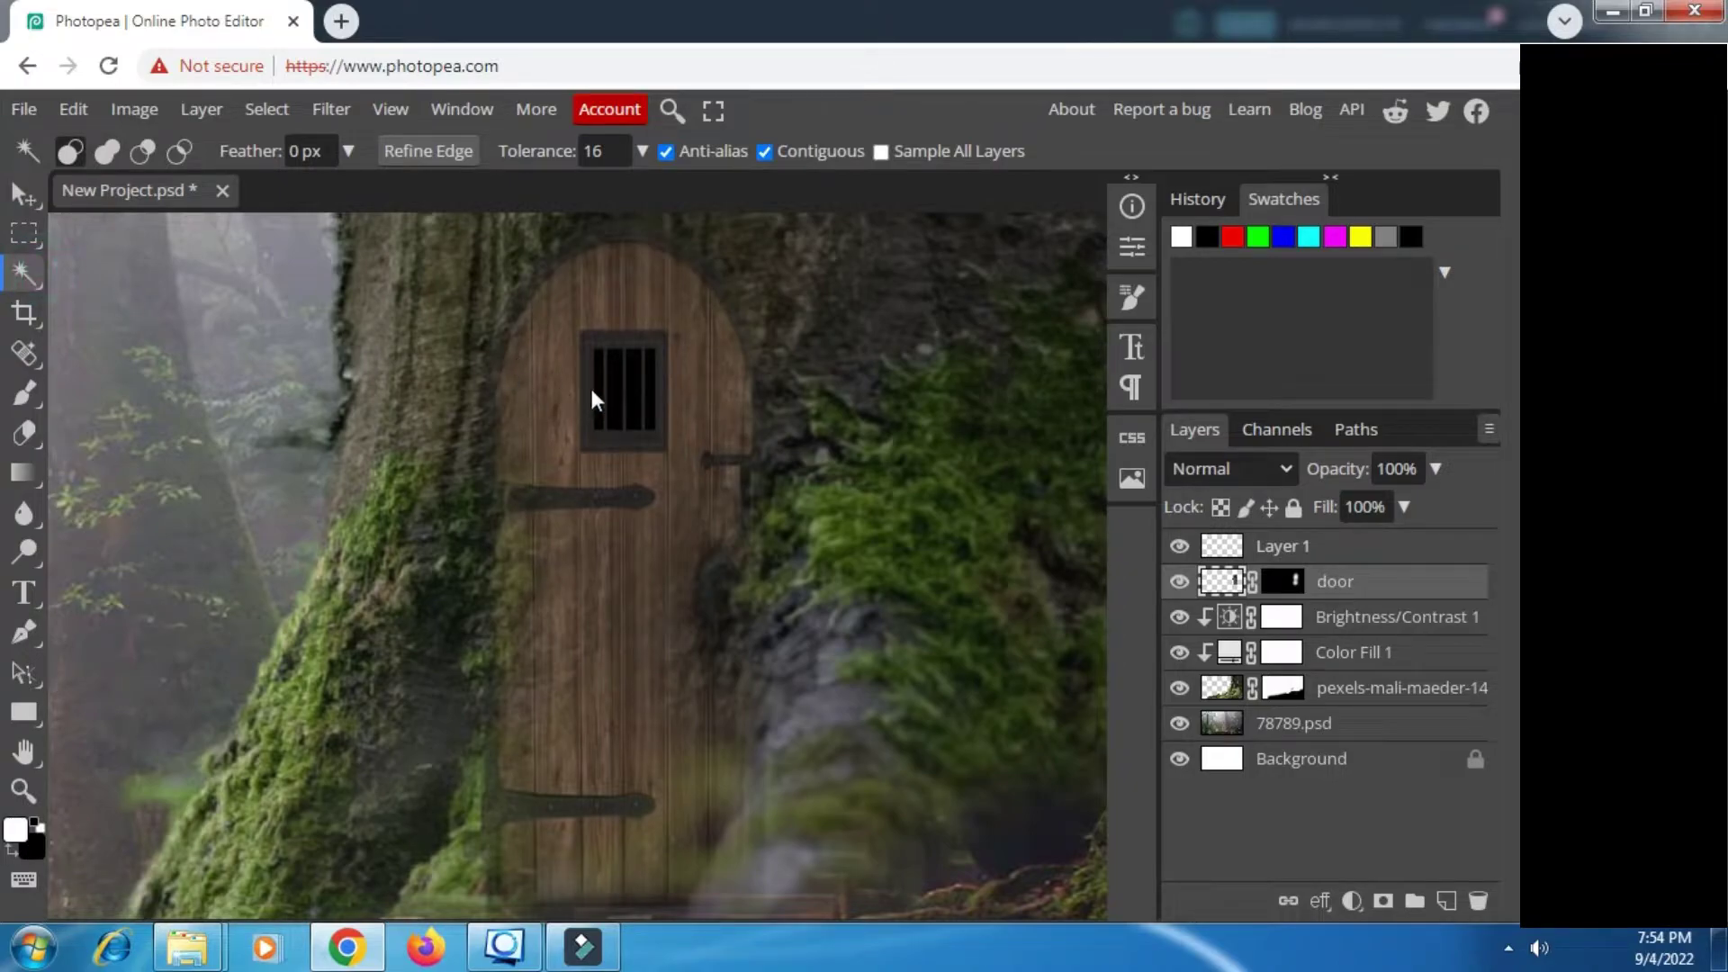
left_click(23, 879)
left_click(176, 834)
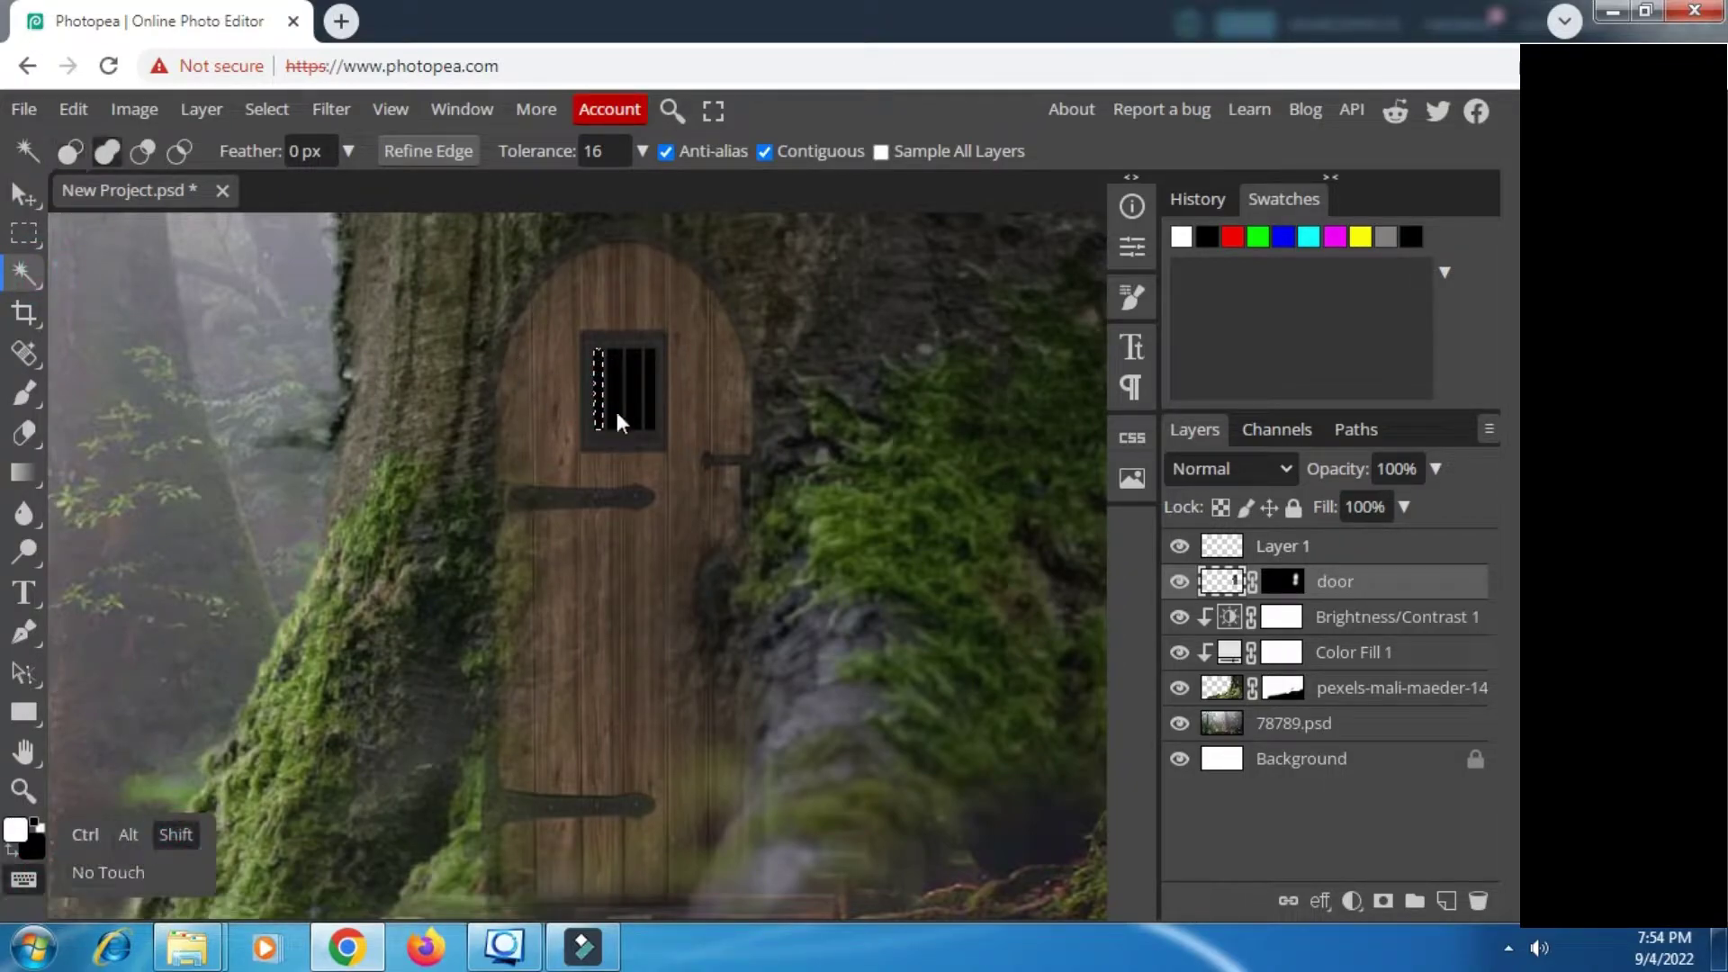
left_click(638, 408)
Step: Make the new empty layer active and set the foreground color to orange ffa800
left_click(1305, 552)
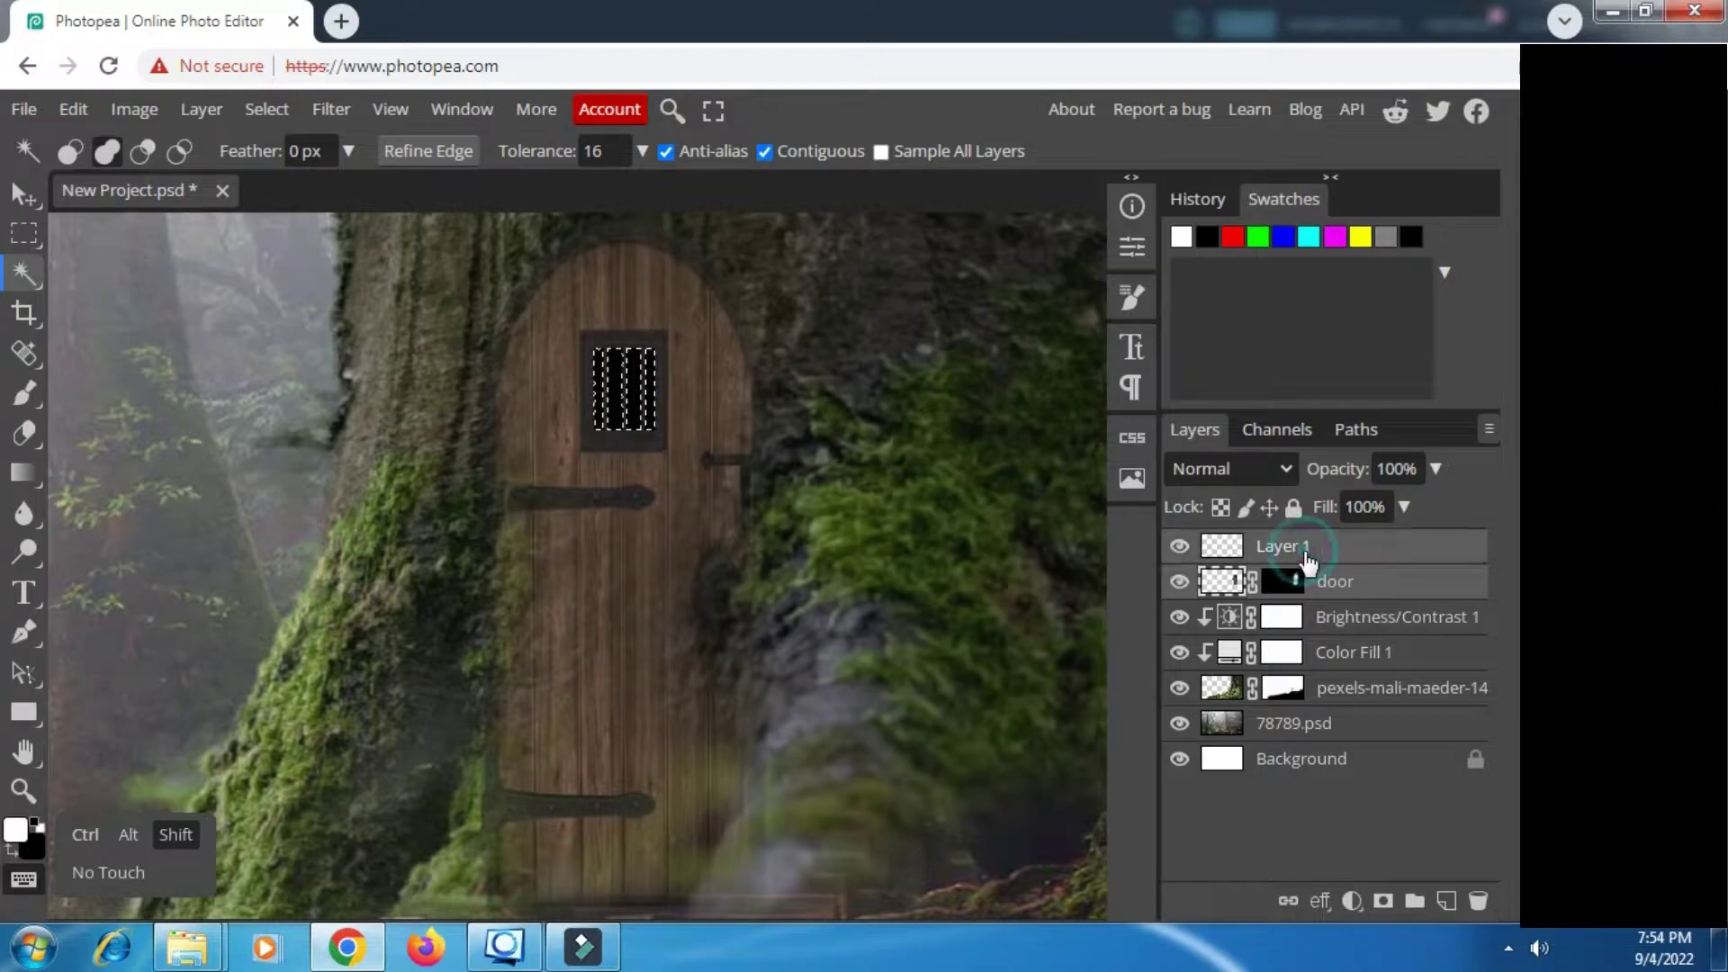
left_click(176, 834)
left_click(16, 828)
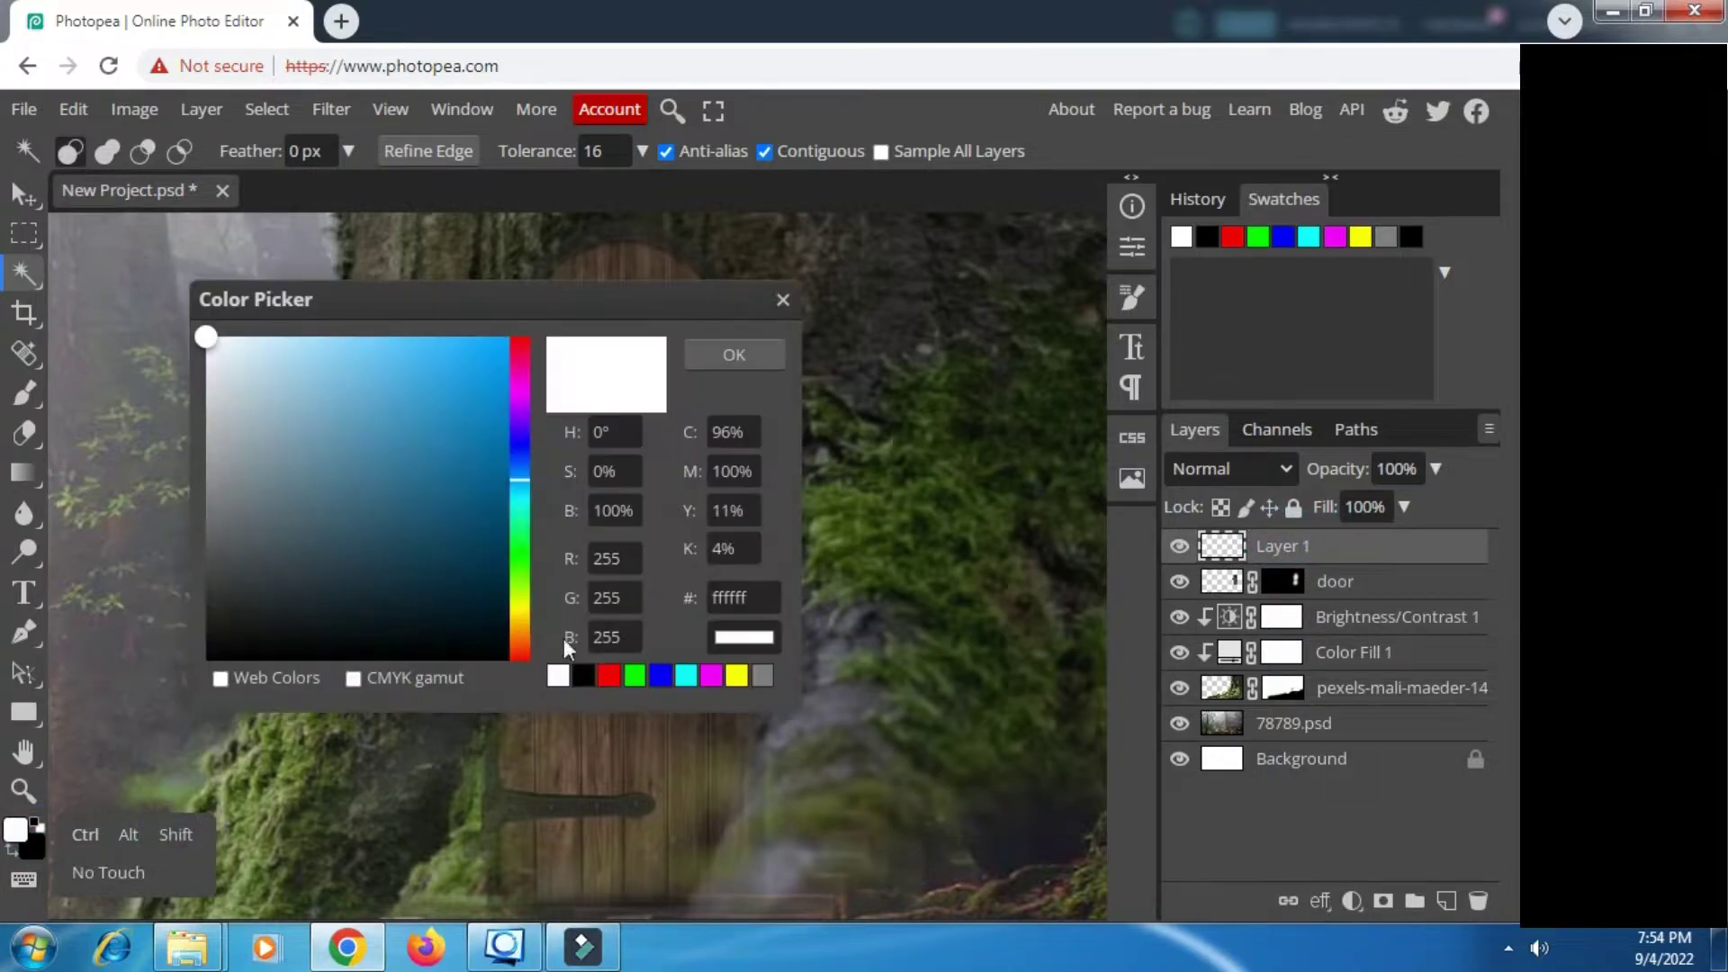
left_click(520, 618)
left_click_drag(522, 621, 517, 641)
left_click(505, 338)
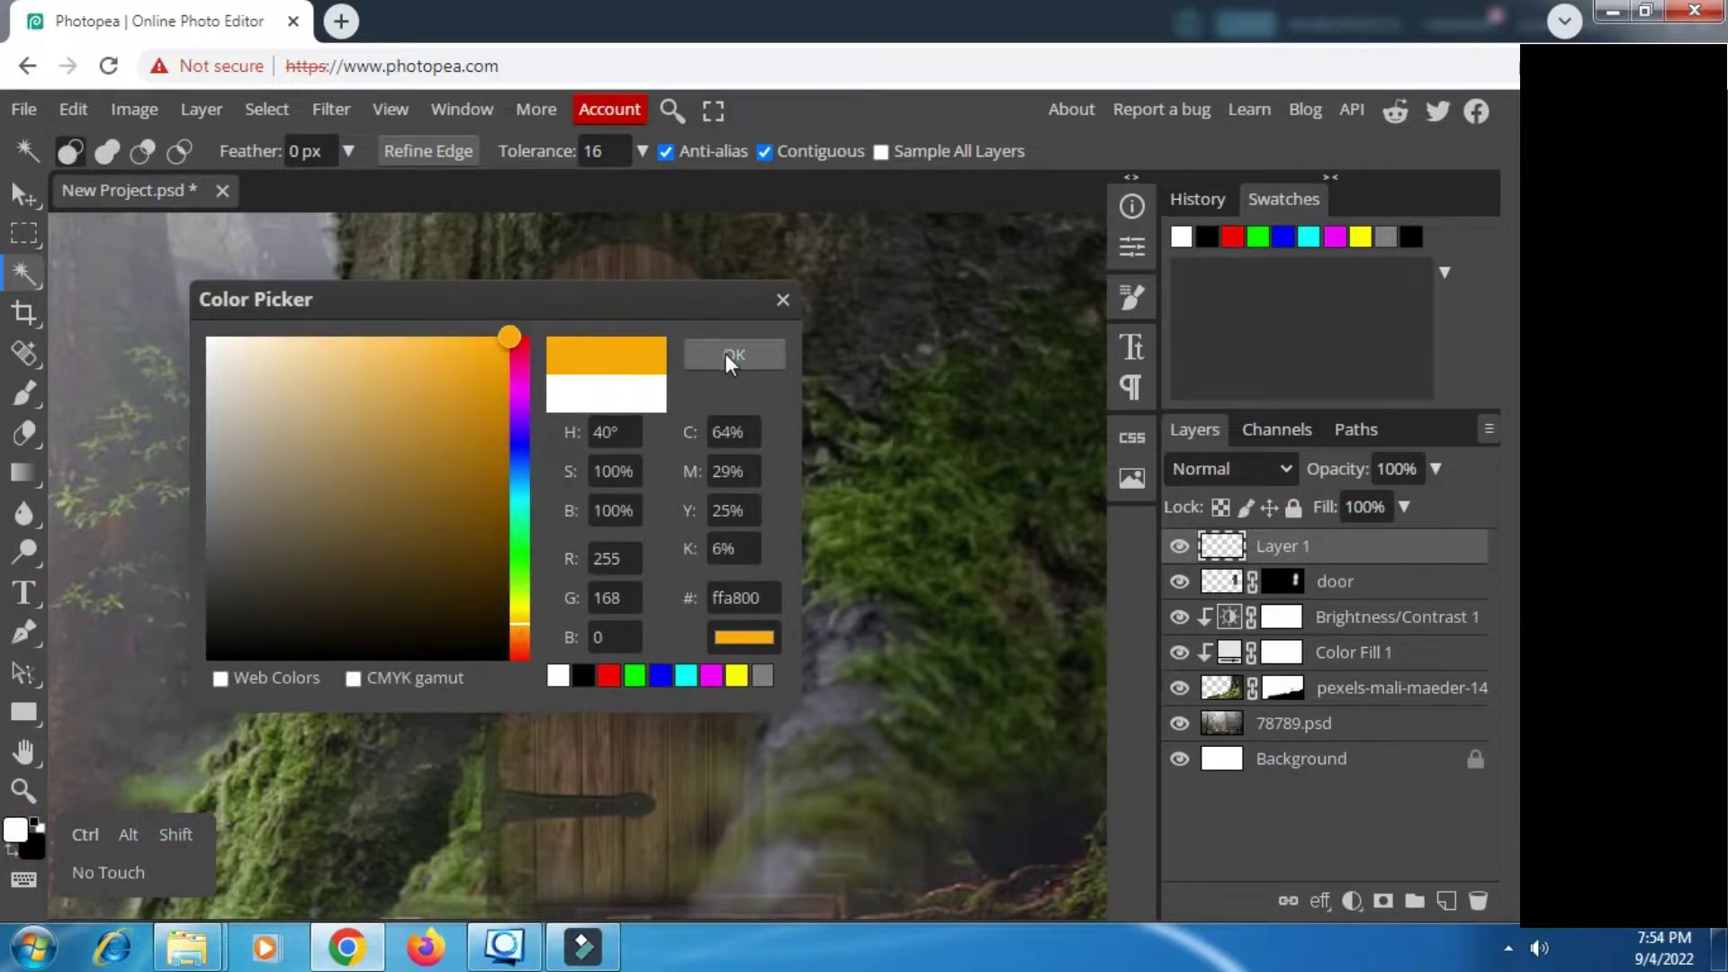
left_click(734, 355)
Step: Paint the selected window openings orange with the Brush at 100% opacity and clear the selection
left_click(25, 393)
right_click(614, 358)
left_click(630, 370)
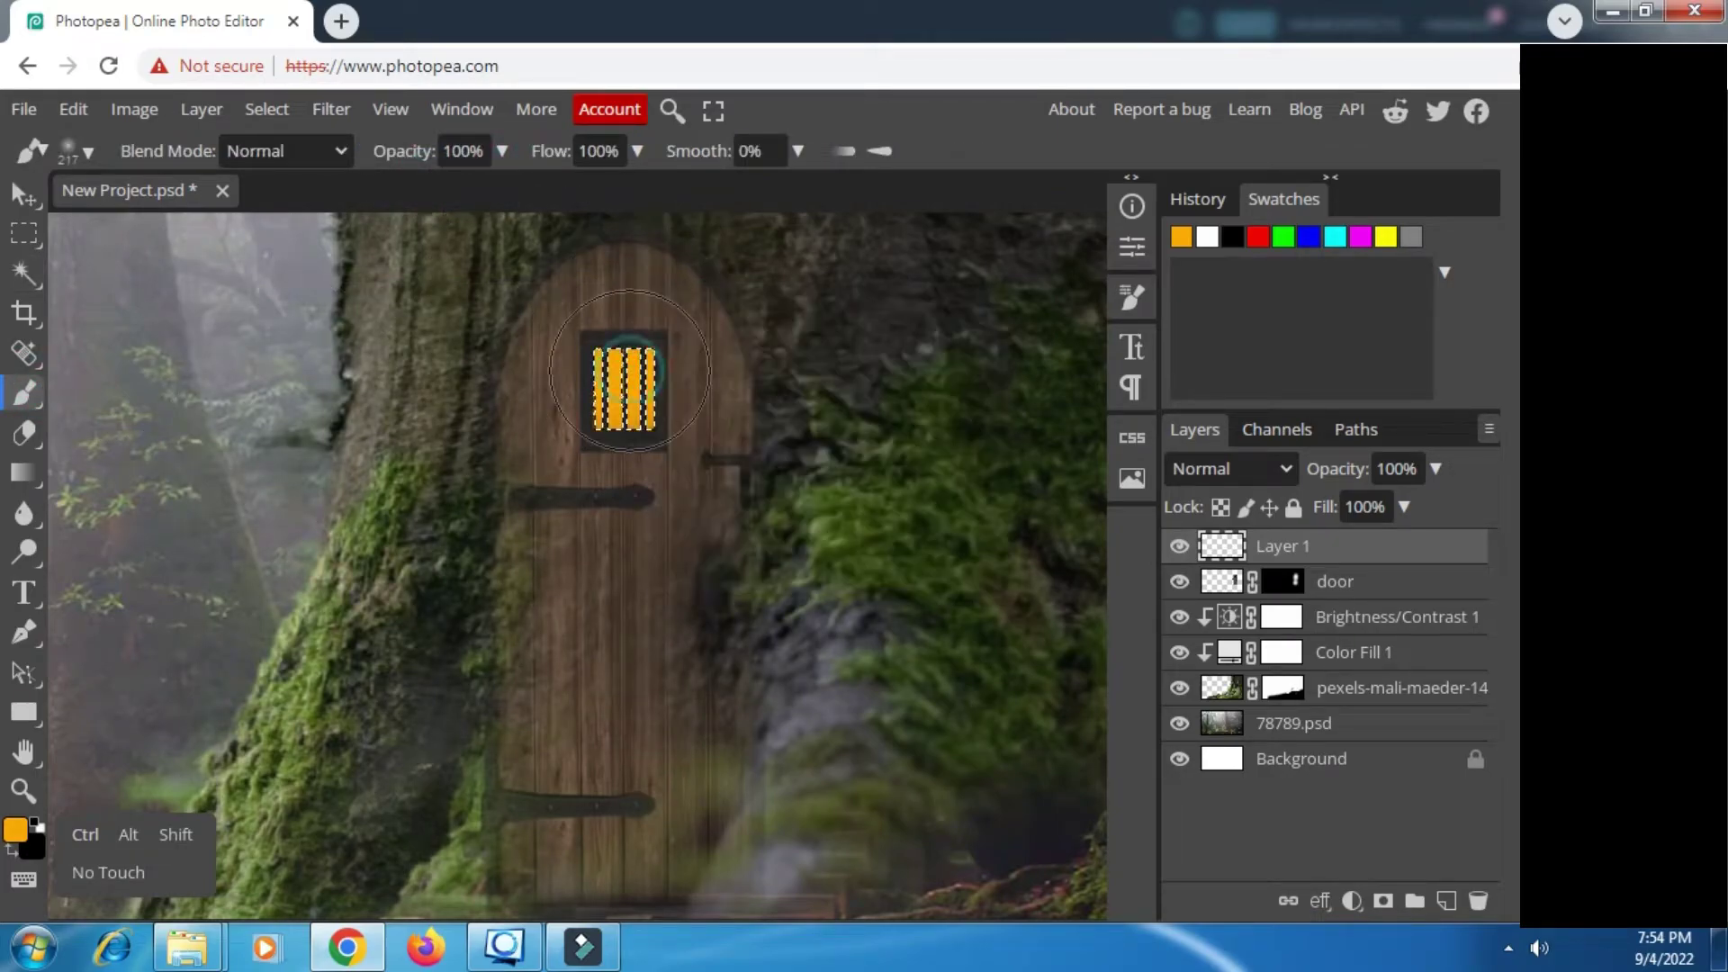
left_click(266, 109)
left_click(297, 138)
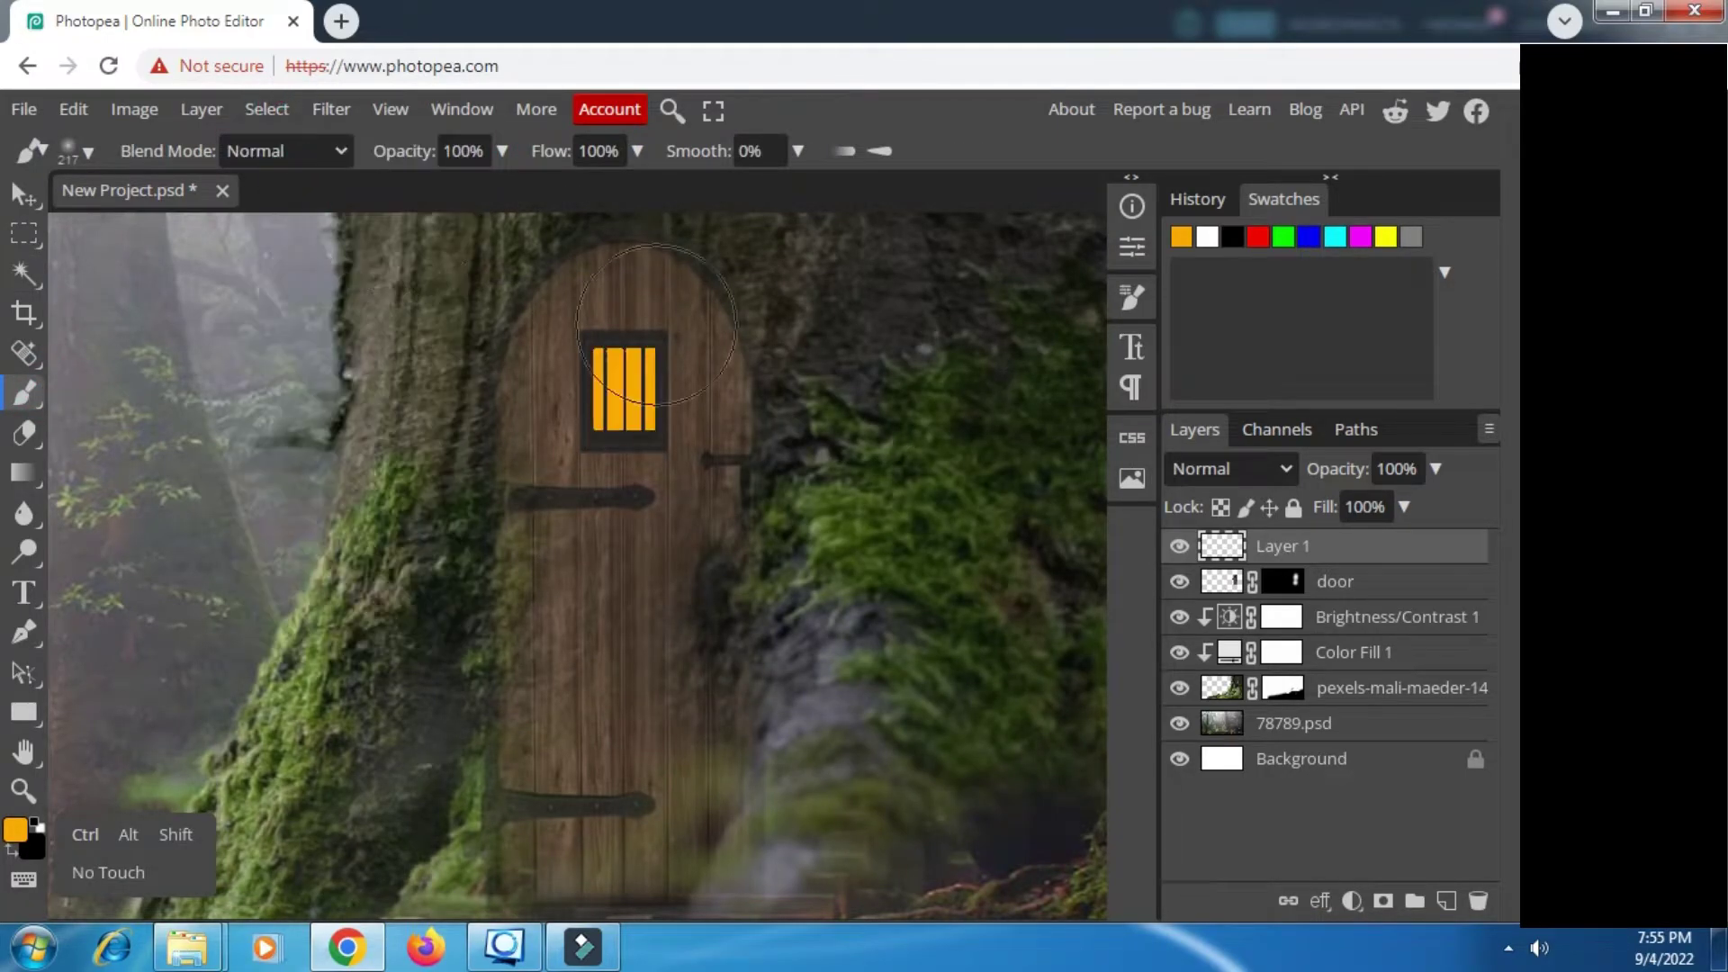
Step: Duplicate the orange window-light layer and keep the copy as the active layer
scroll(633, 396, "up", 1)
right_click(1296, 545)
left_click(1096, 335)
left_click(1178, 545)
left_click(1279, 583)
left_click(1179, 545)
left_click(1295, 545)
Step: Apply a Gaussian Blur to the window-light copy and reduce the opacity of the original window-light layer
left_click(332, 109)
mouse_move(360, 393)
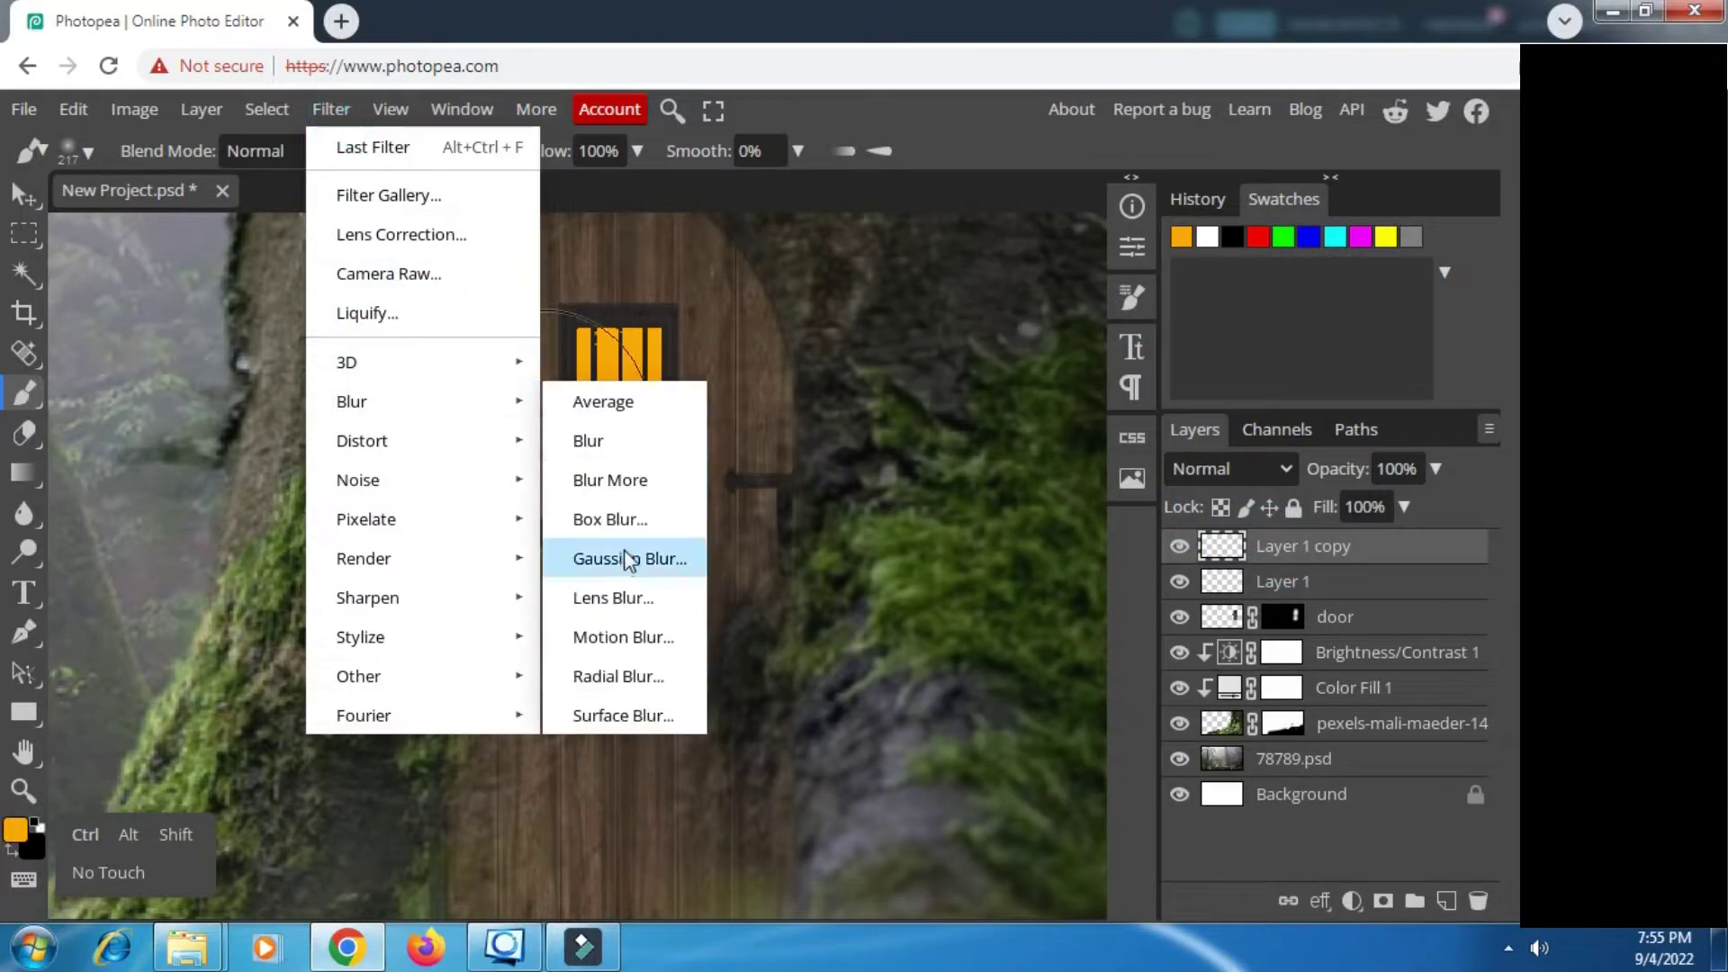
left_click(628, 559)
left_click_drag(307, 301, 800, 235)
left_click_drag(799, 324, 802, 321)
left_click(1161, 289)
left_click(1287, 582)
left_click_drag(1435, 469, 1385, 509)
Step: Duplicate the blurred window-light layer and set the new copy to Overlay blending at 37% opacity
left_click(1313, 547)
right_click(1305, 547)
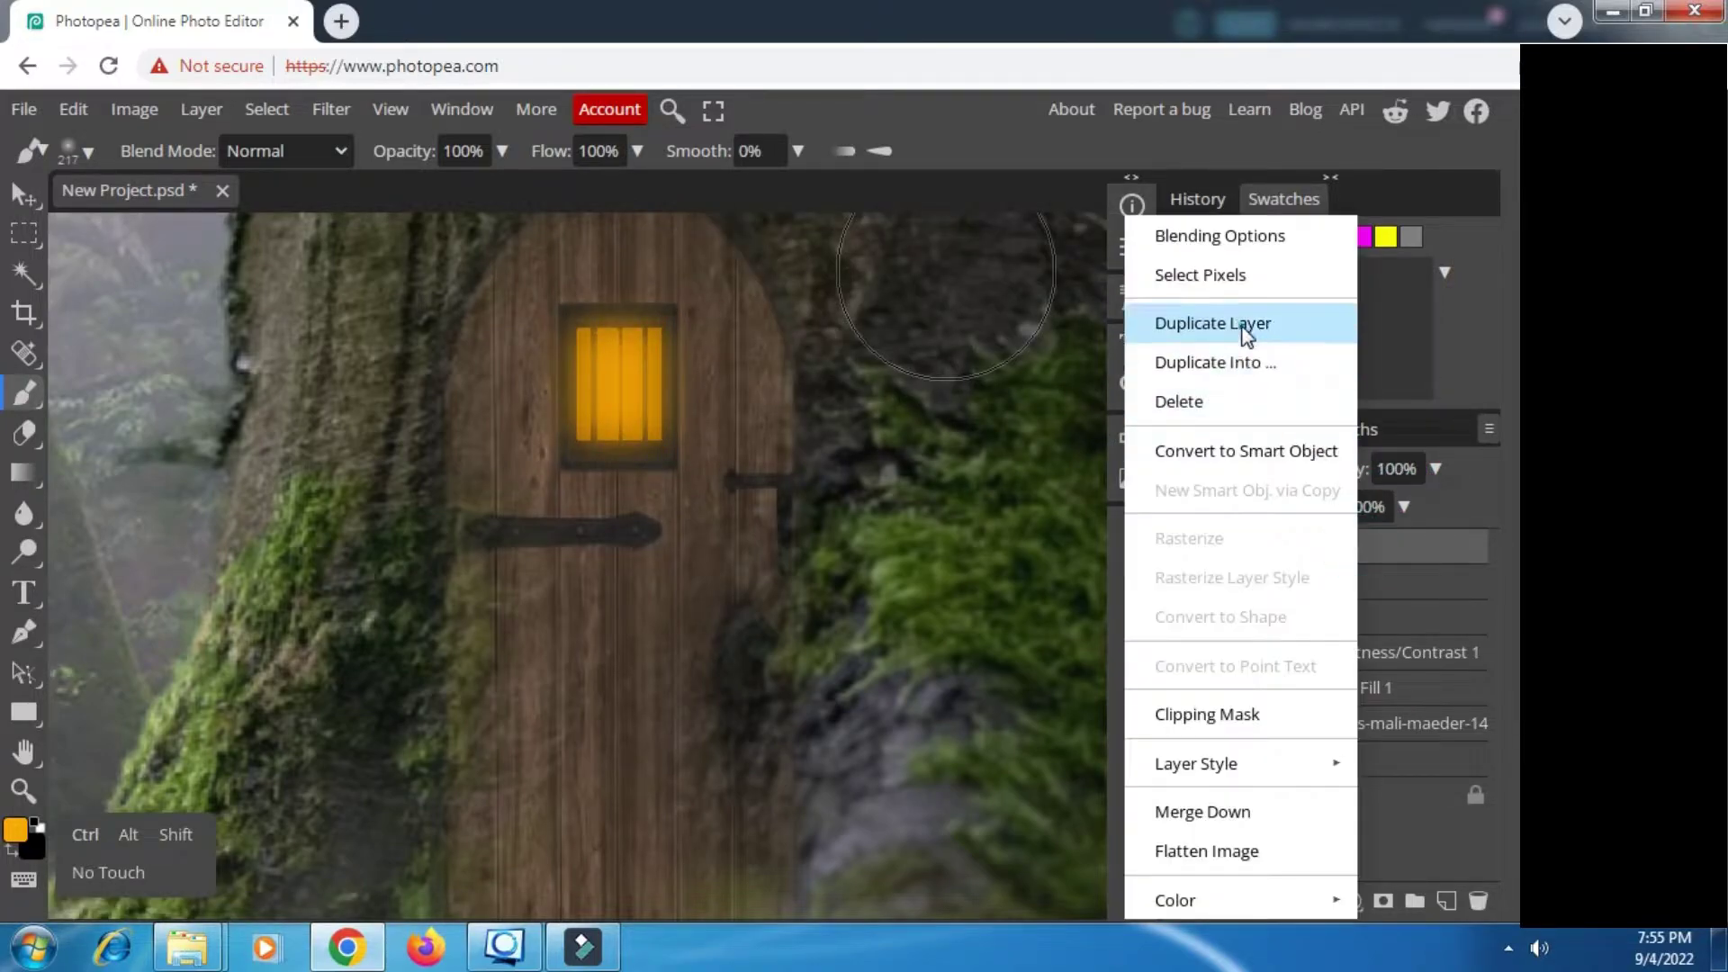
left_click(1244, 324)
left_click(1283, 468)
left_click(1187, 346)
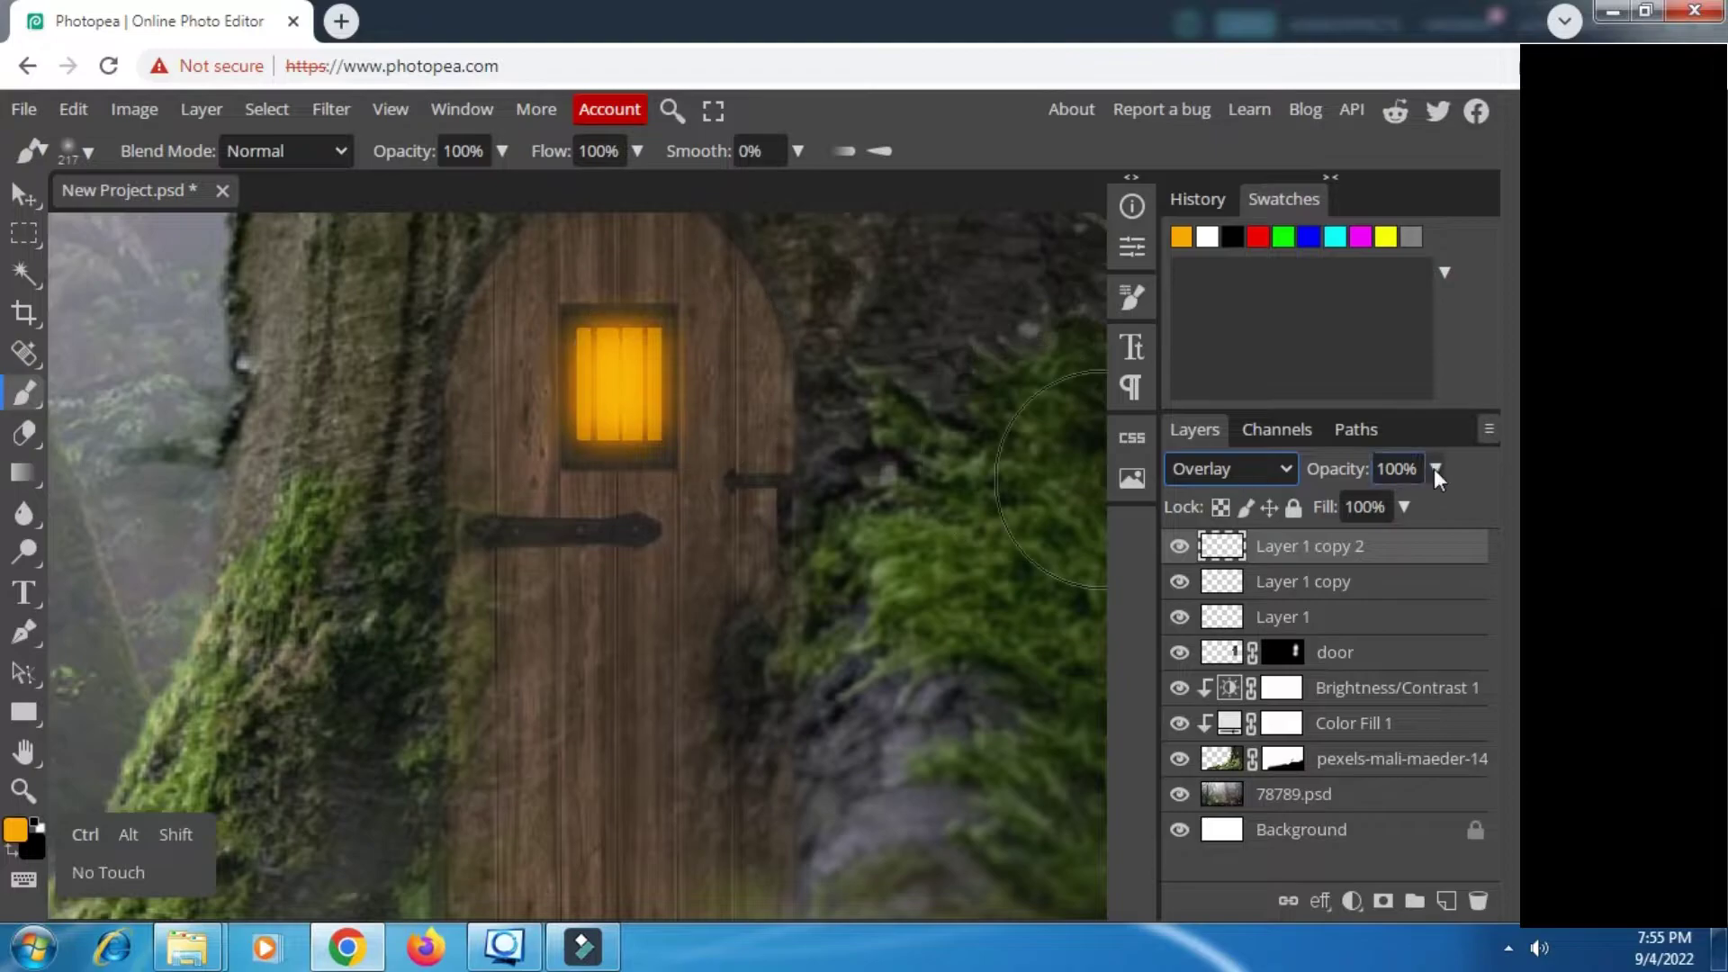
left_click_drag(1436, 469, 1359, 504)
scroll(615, 404, "down", 3)
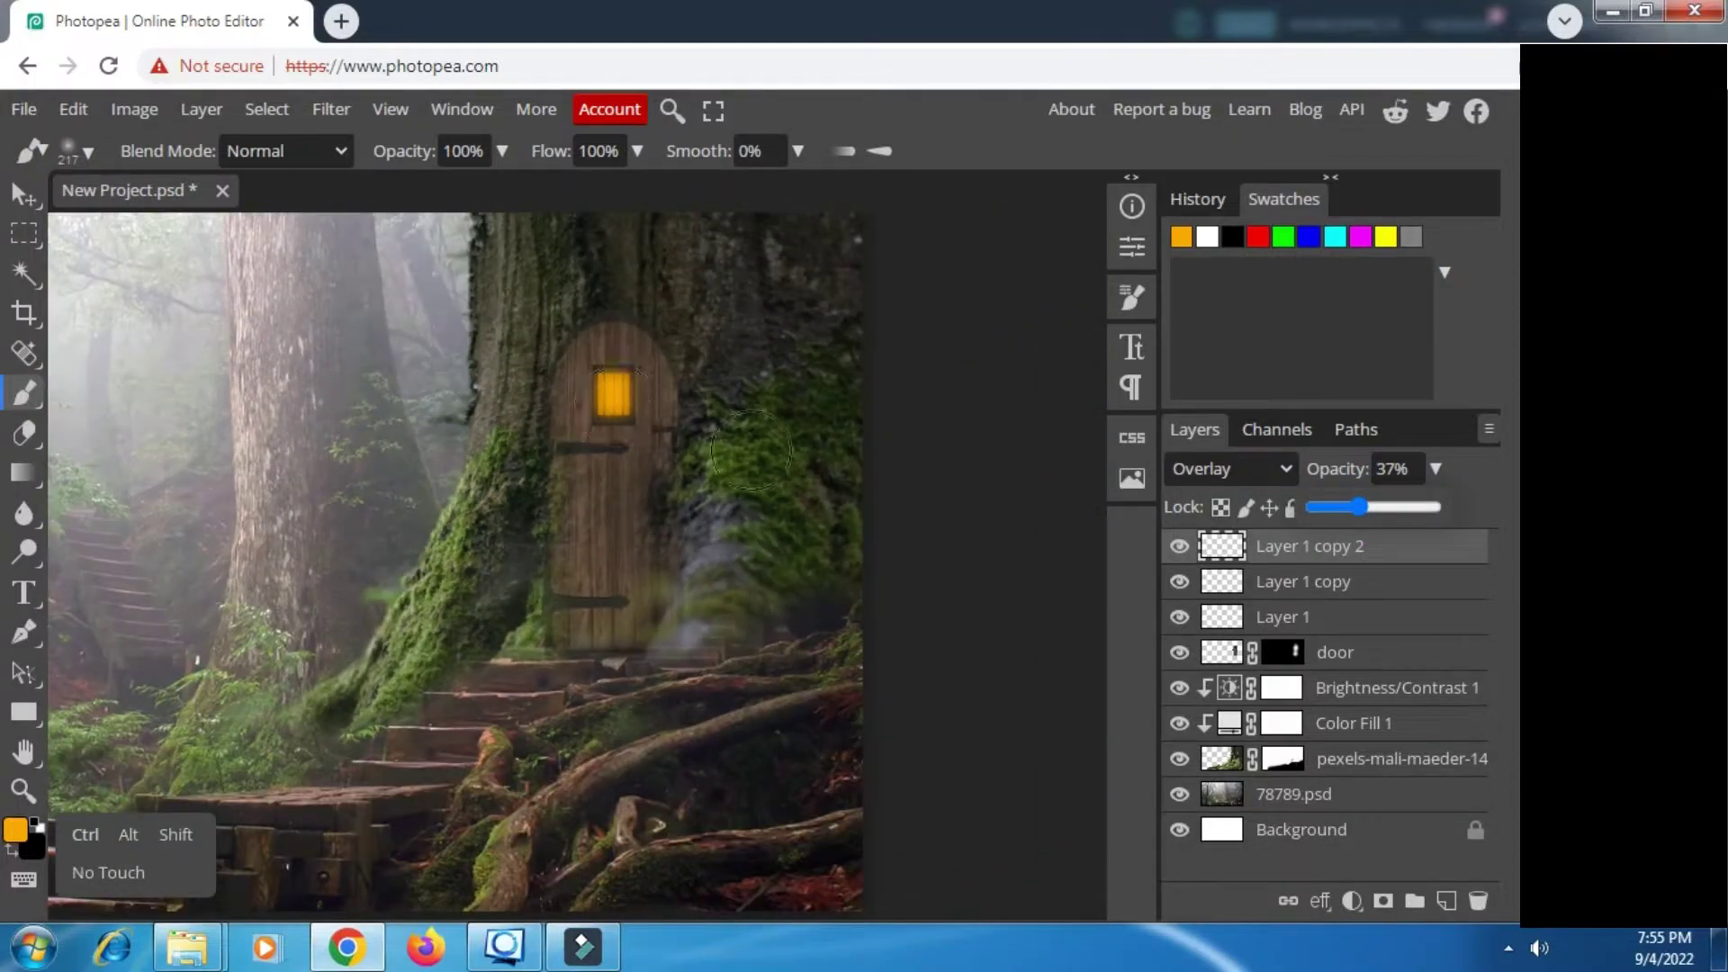
Step: Add a Brightness/Contrast adjustment layer clipped to the door, lowering its brightness and slightly reducing its contrast
left_click(1335, 651)
left_click(1352, 901)
left_click(1350, 240)
right_click(1350, 651)
left_click(1354, 749)
left_click_drag(846, 387, 819, 385)
left_click_drag(907, 461, 896, 460)
left_click(1132, 247)
Step: Set the opacity of the original orange window-light layer, Layer 1, to 44%
left_click(1314, 617)
left_click(1435, 469)
left_click_drag(1426, 506, 1365, 504)
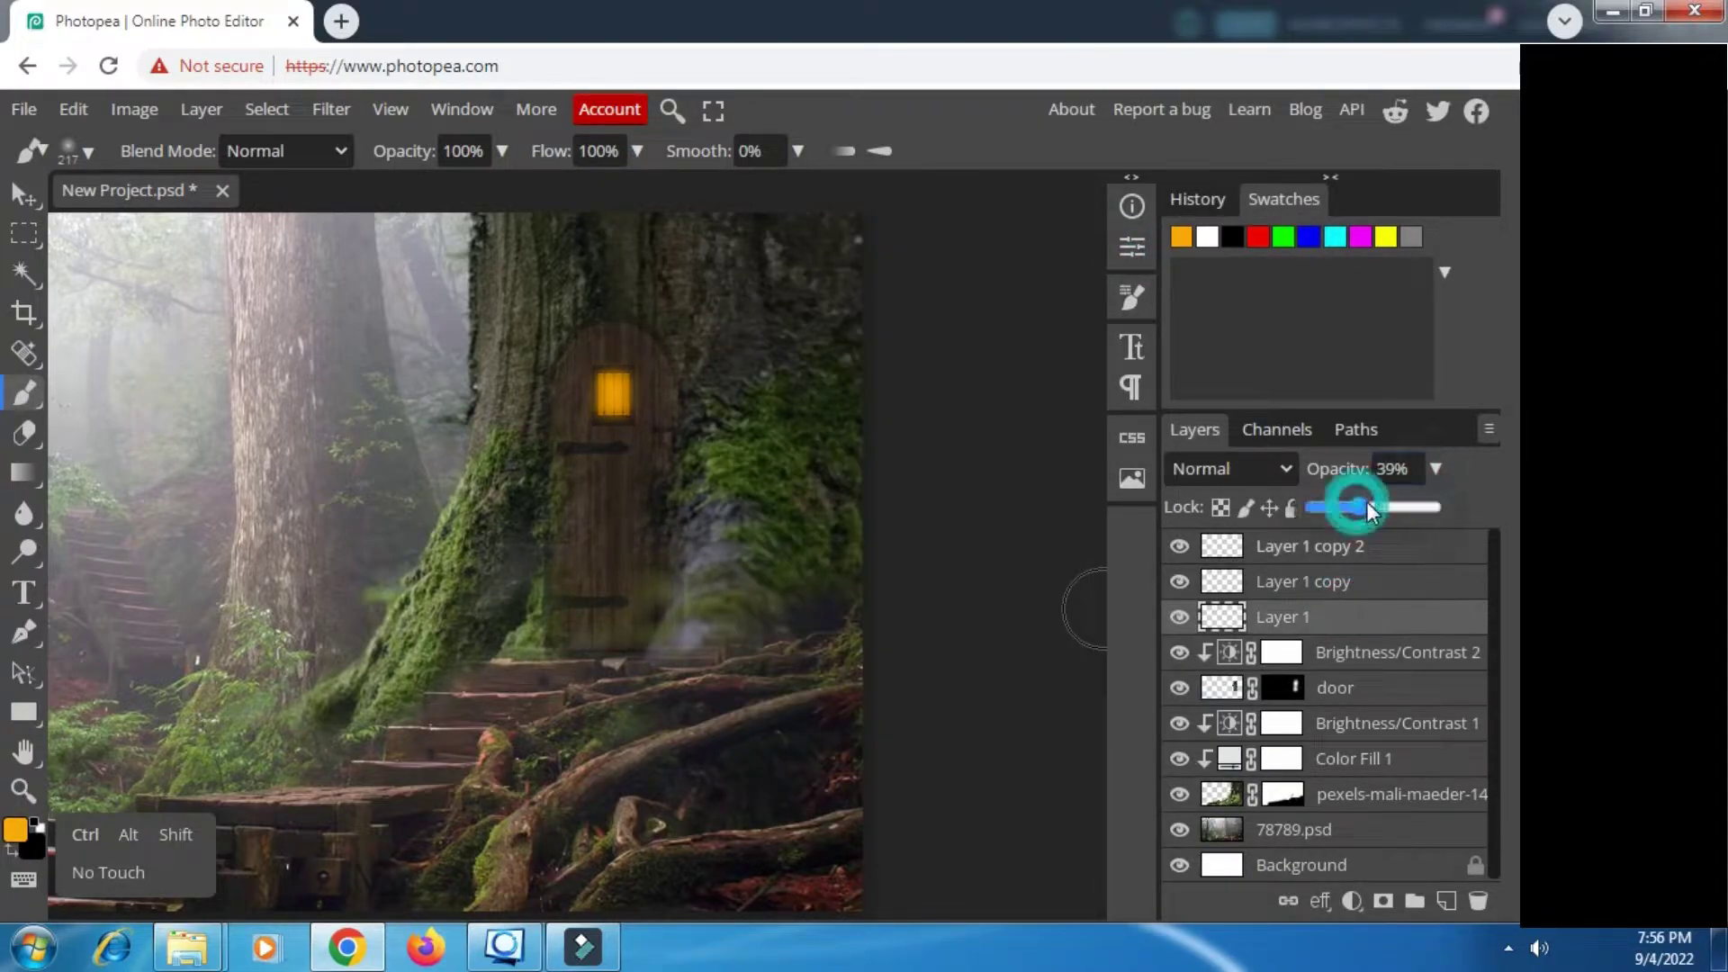
scroll(711, 448, "down", 2)
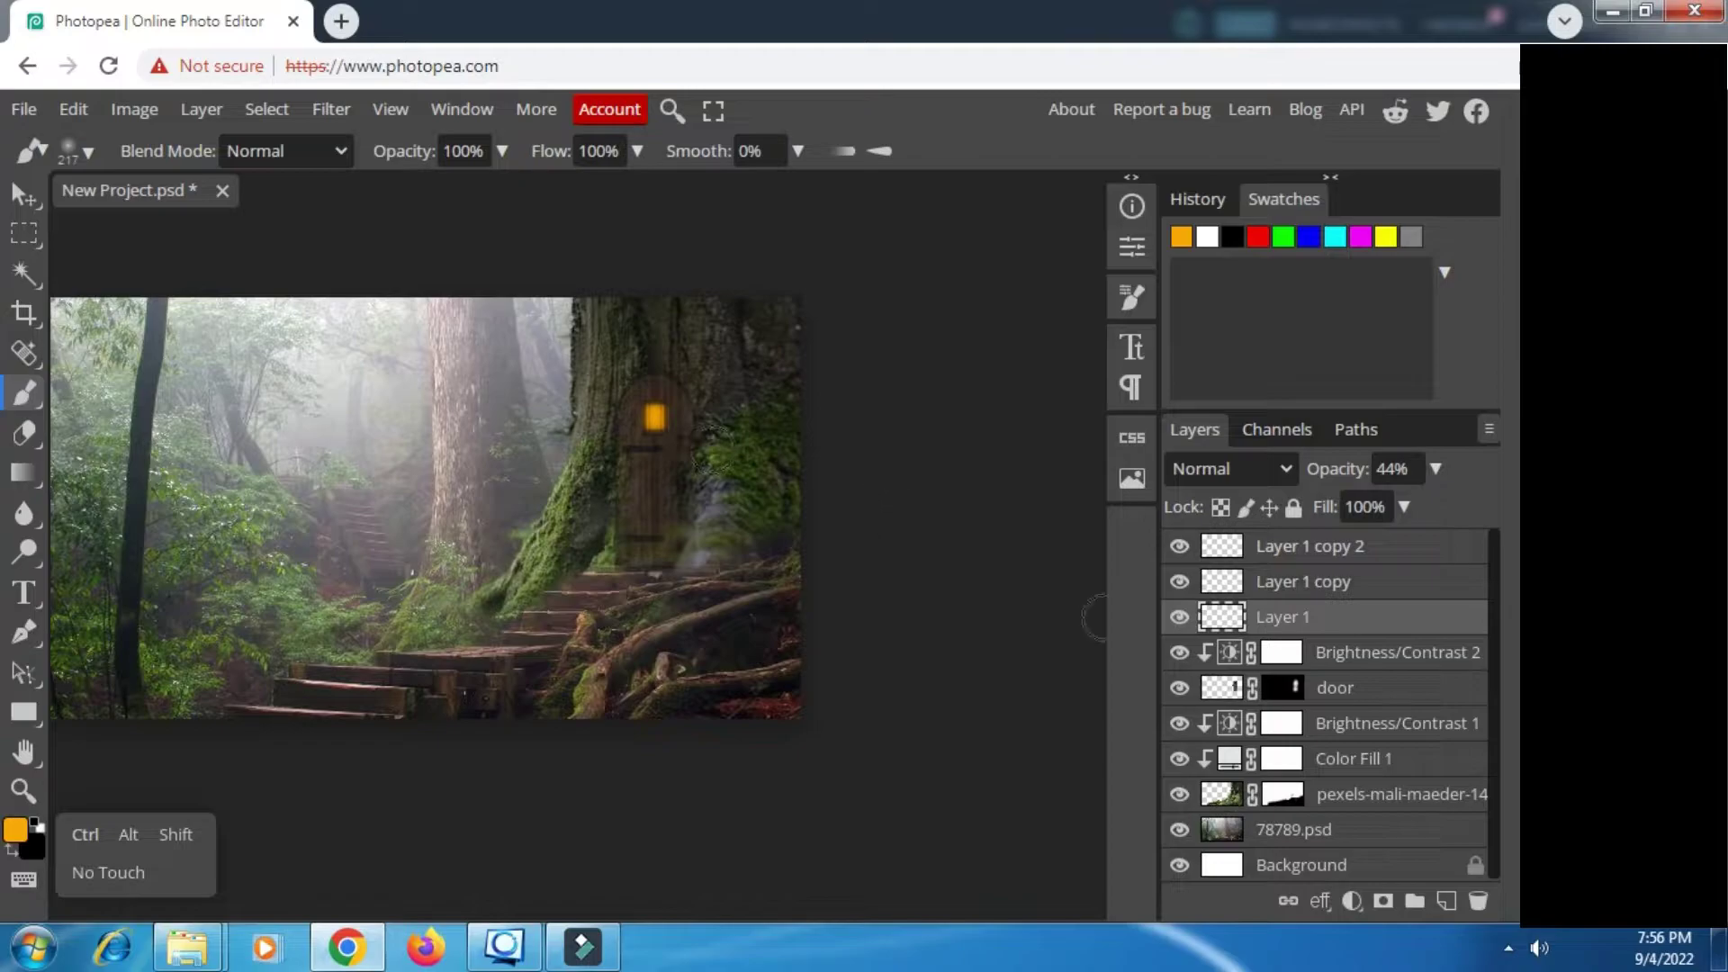
scroll(1080, 625, "down", 1)
Step: Set the brightness of the tree's clipped Brightness/Contrast adjustment to -95
left_click(1359, 720)
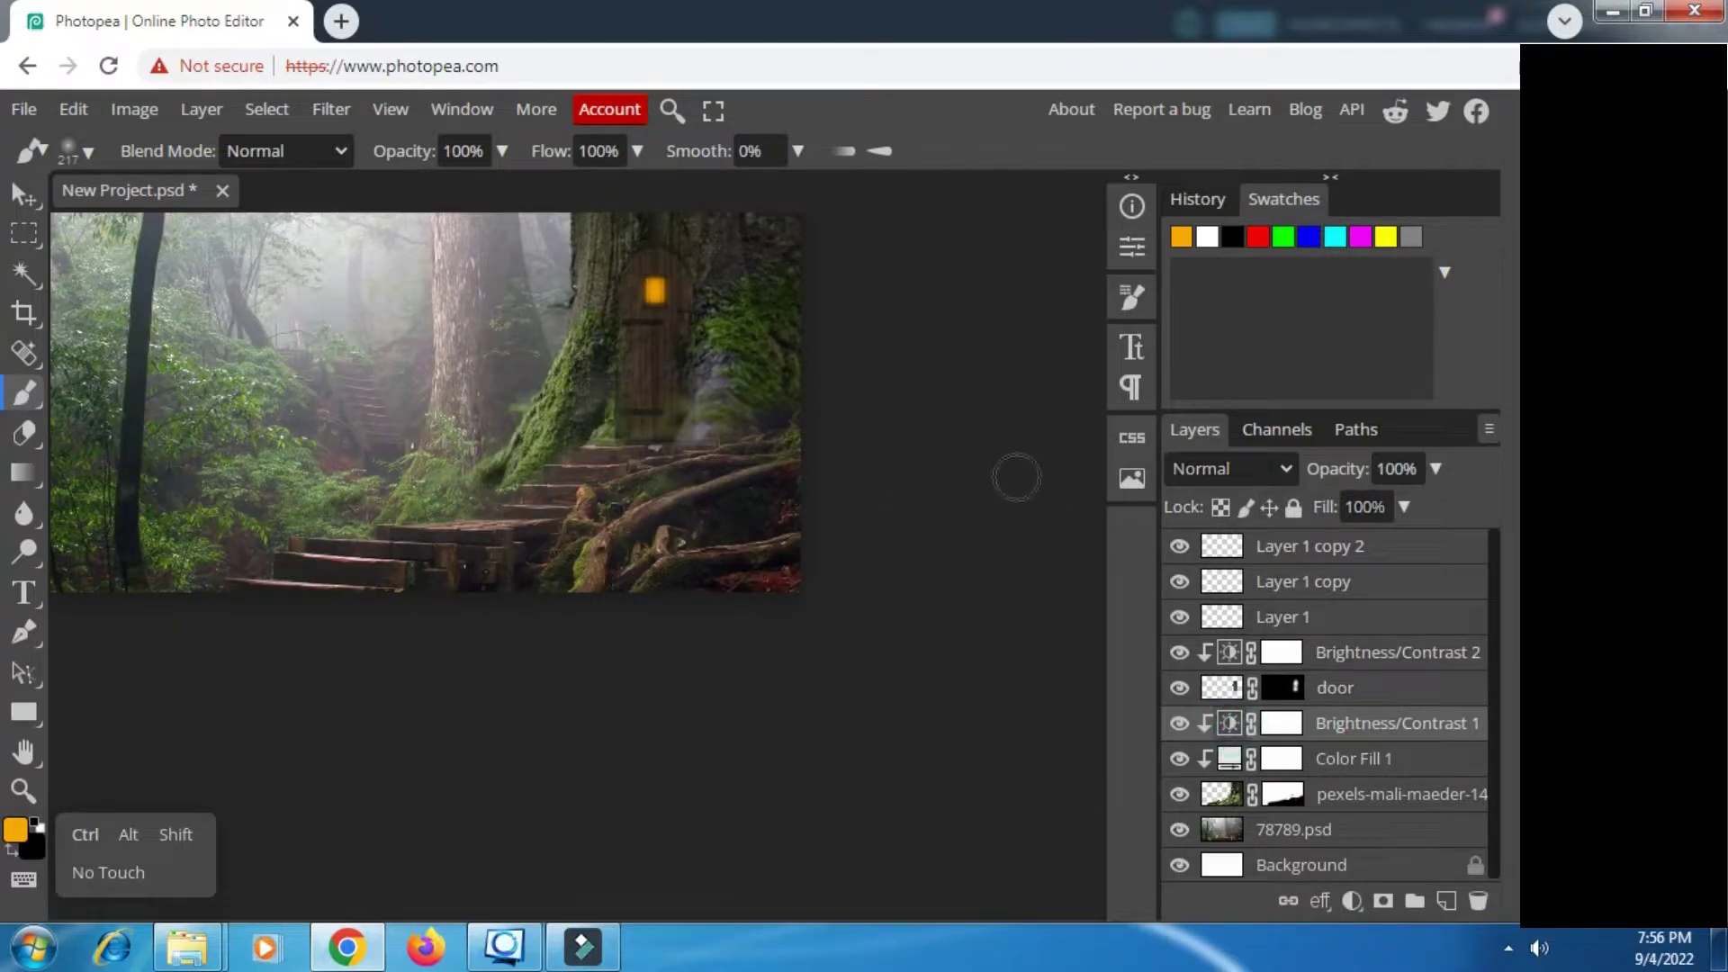
left_click(1132, 246)
left_click_drag(802, 385, 806, 385)
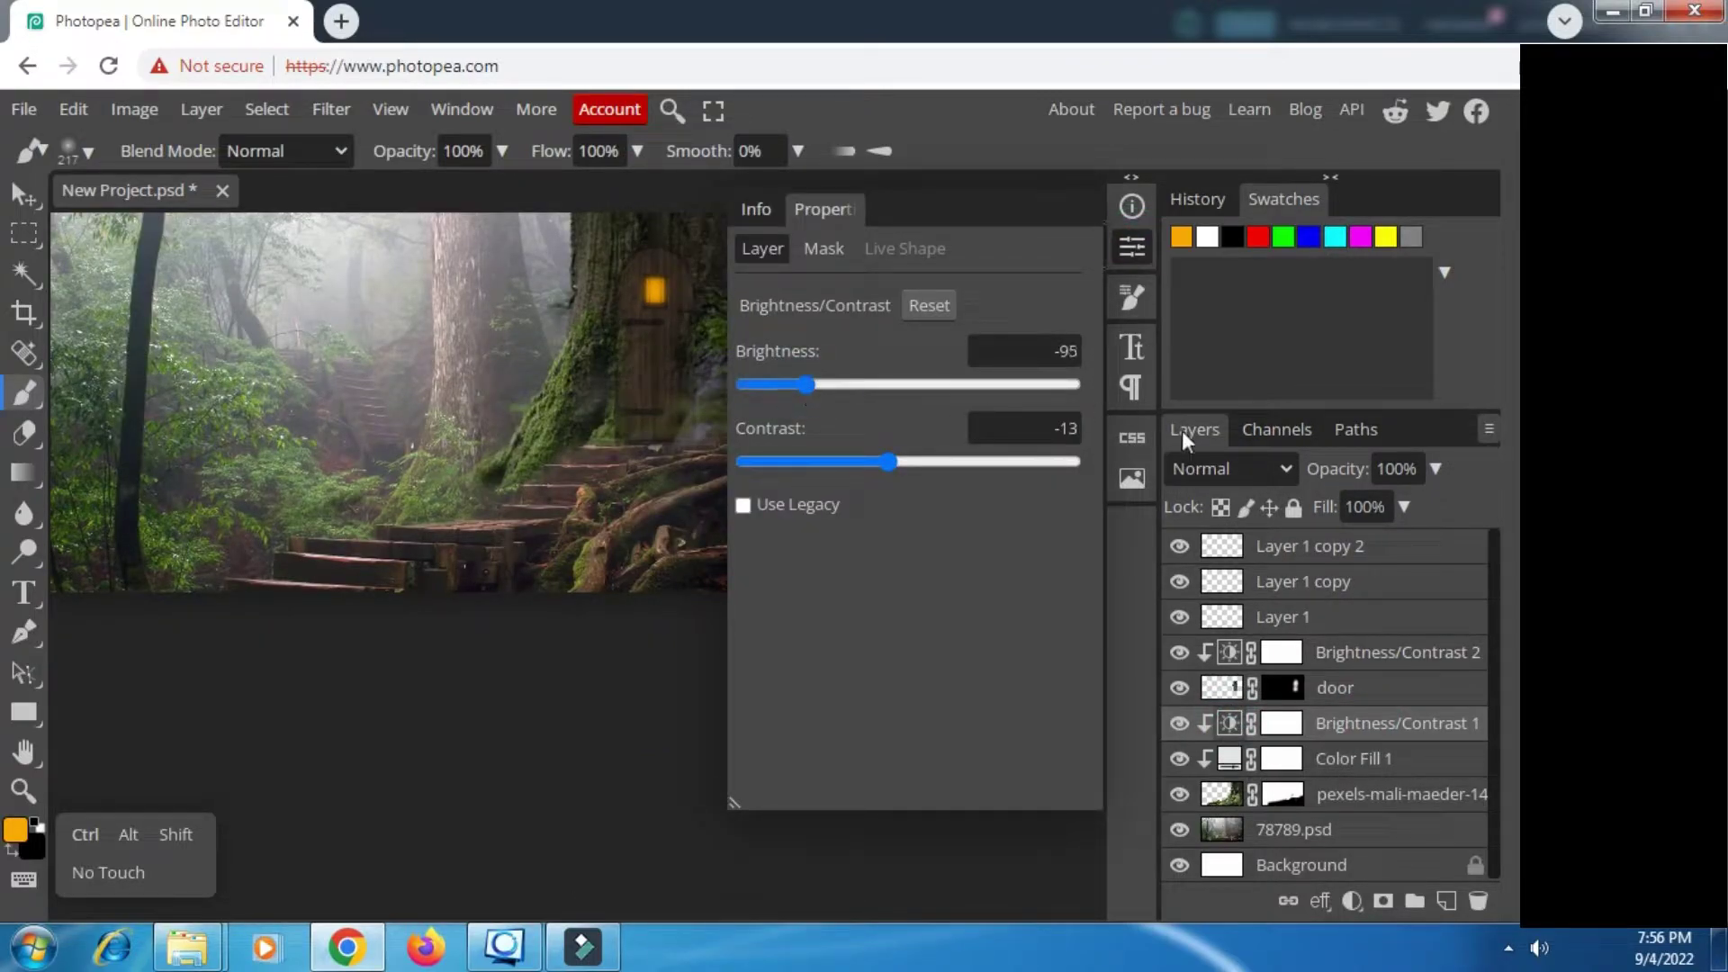
Step: Paint black with a smaller brush on the tree's mask along the trunk's upper edge to remove the leftover fringe
left_click(1279, 792)
left_click(1132, 247)
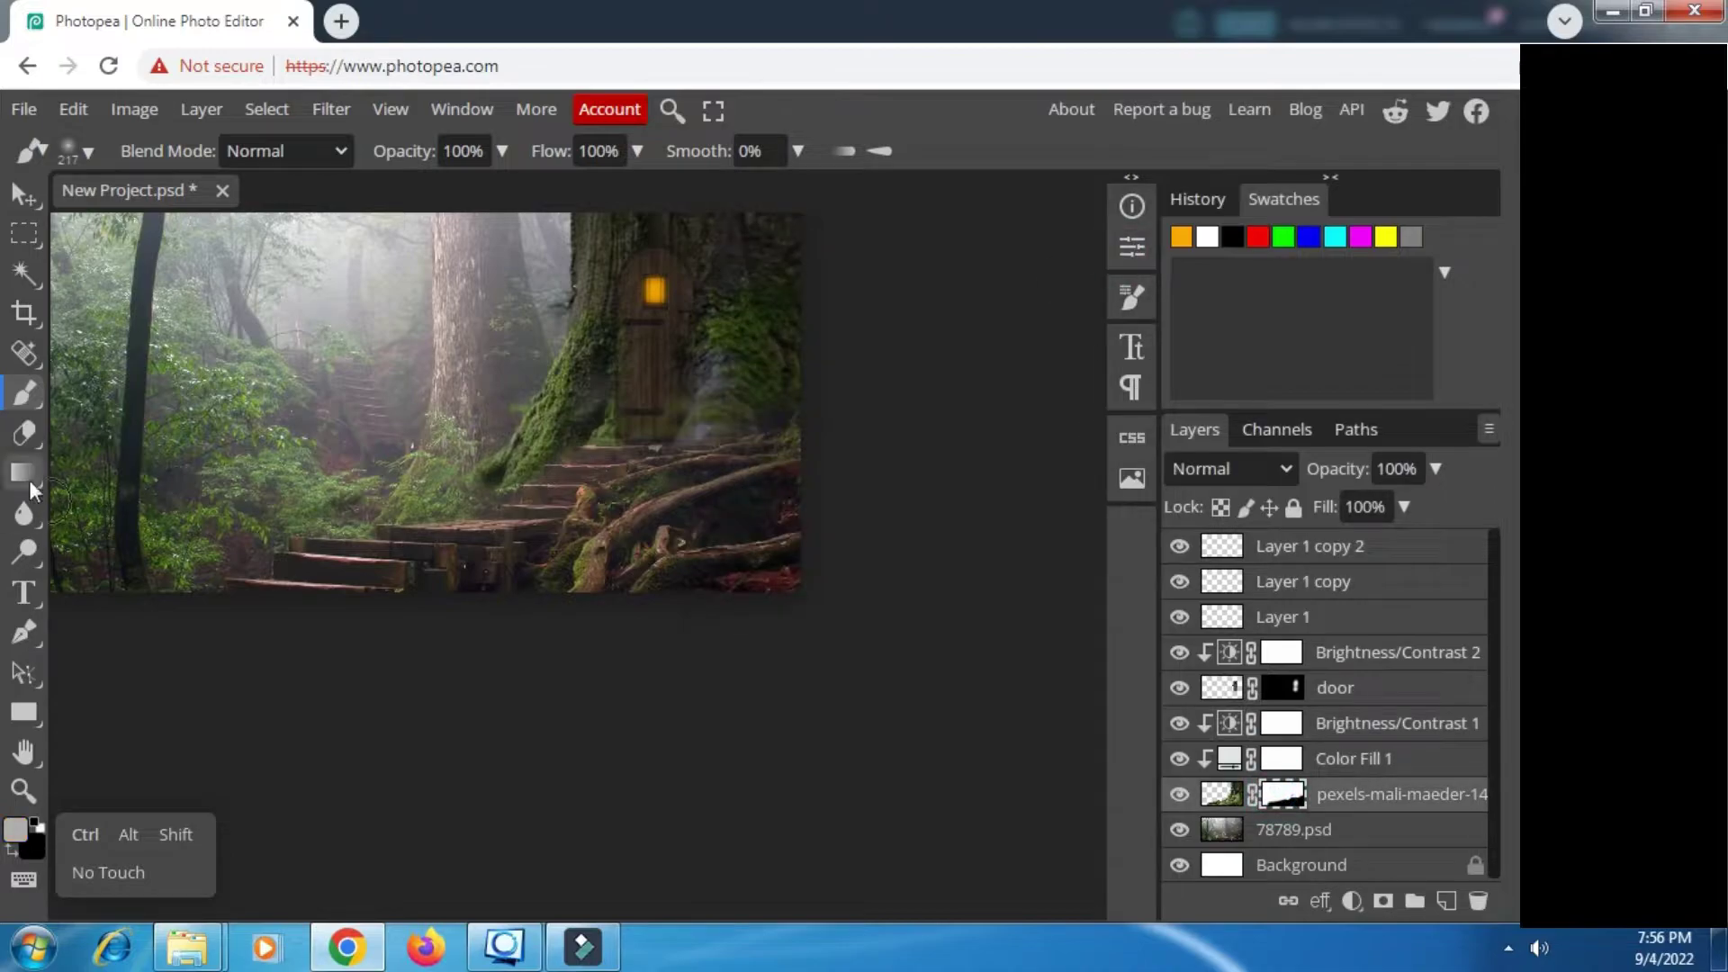
left_click(34, 823)
left_click(12, 849)
scroll(613, 270, "up", 6)
scroll(576, 360, "down", 3)
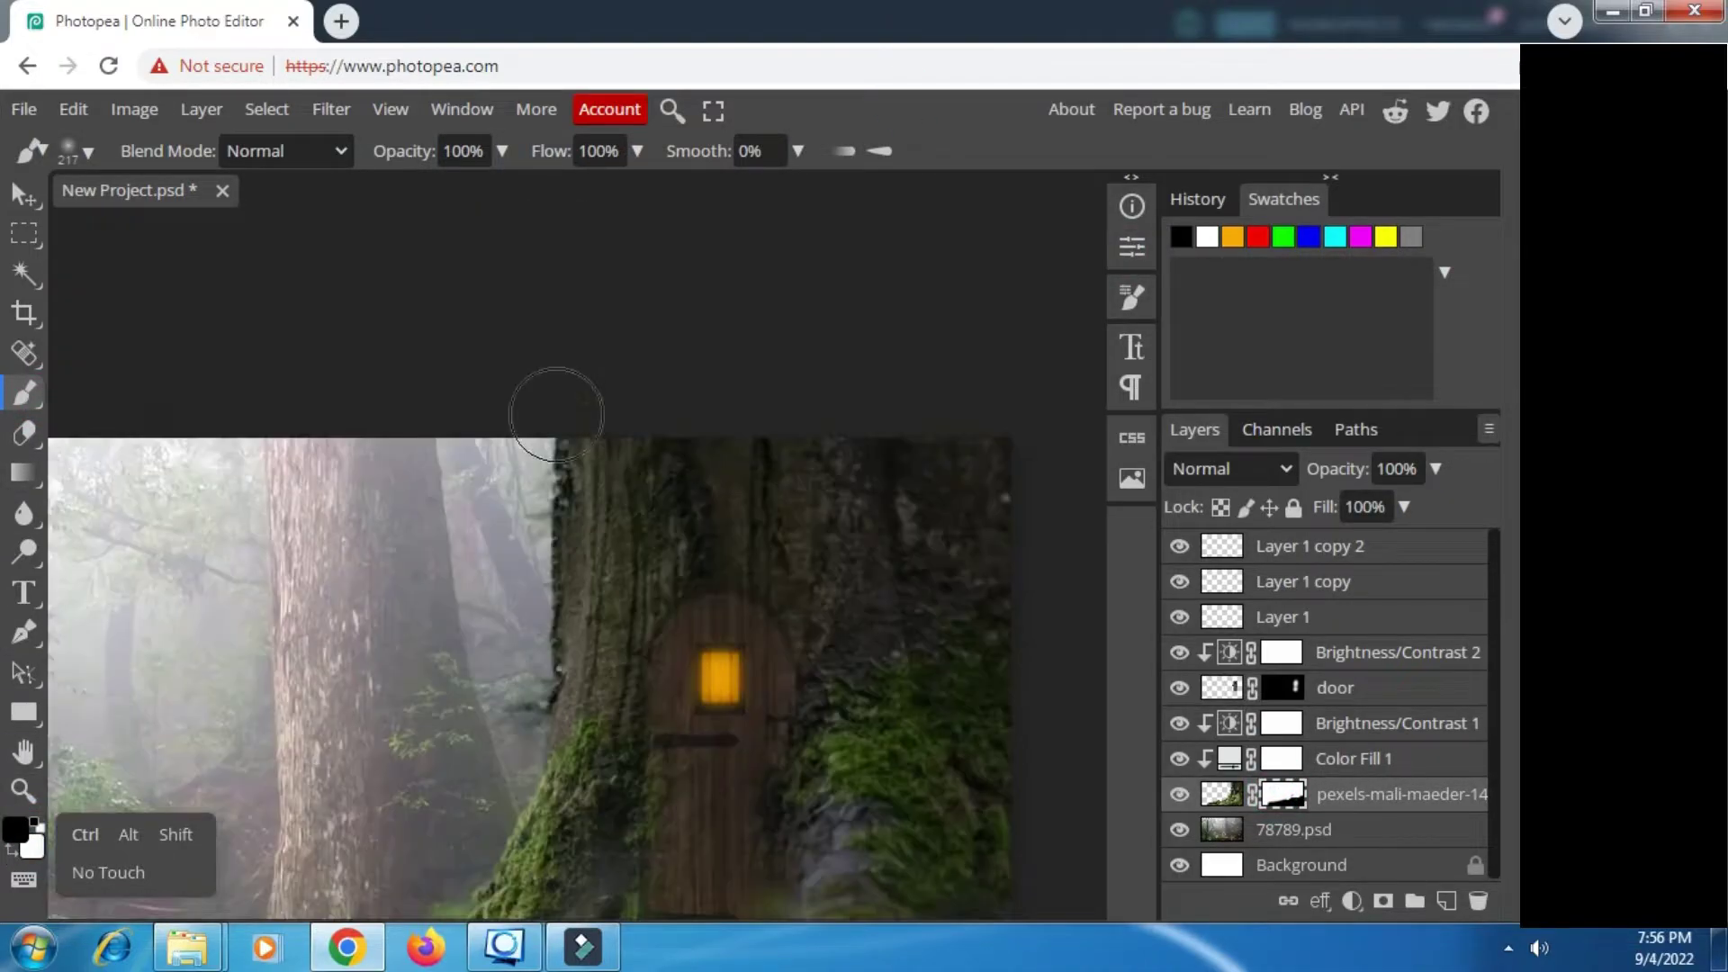
right_click(577, 483)
left_click(807, 531)
left_click_drag(547, 434, 547, 557)
key("ctrl+z")
scroll(568, 380, "down", 3)
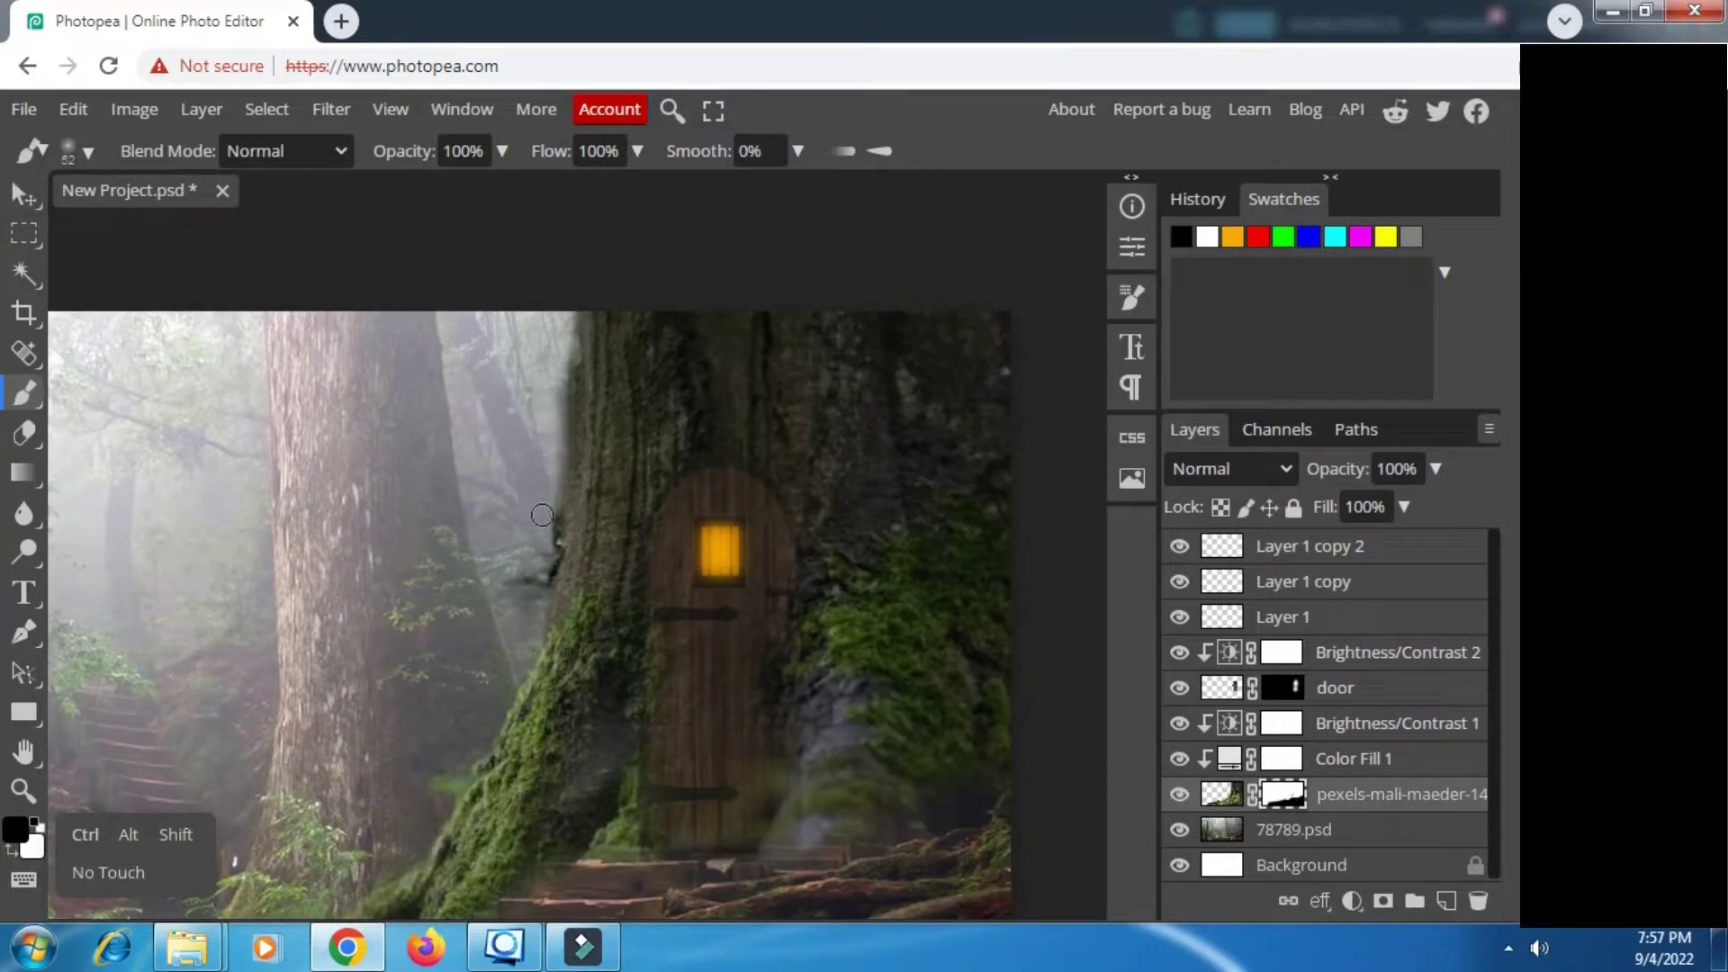
Step: Mask out the leftover fringe along the mossy lower edge of the trunk beside the stairs
left_click_drag(479, 739, 460, 763)
mouse_move(493, 708)
left_mouse_down()
mouse_move(602, 452)
mouse_move(650, 398)
left_mouse_up()
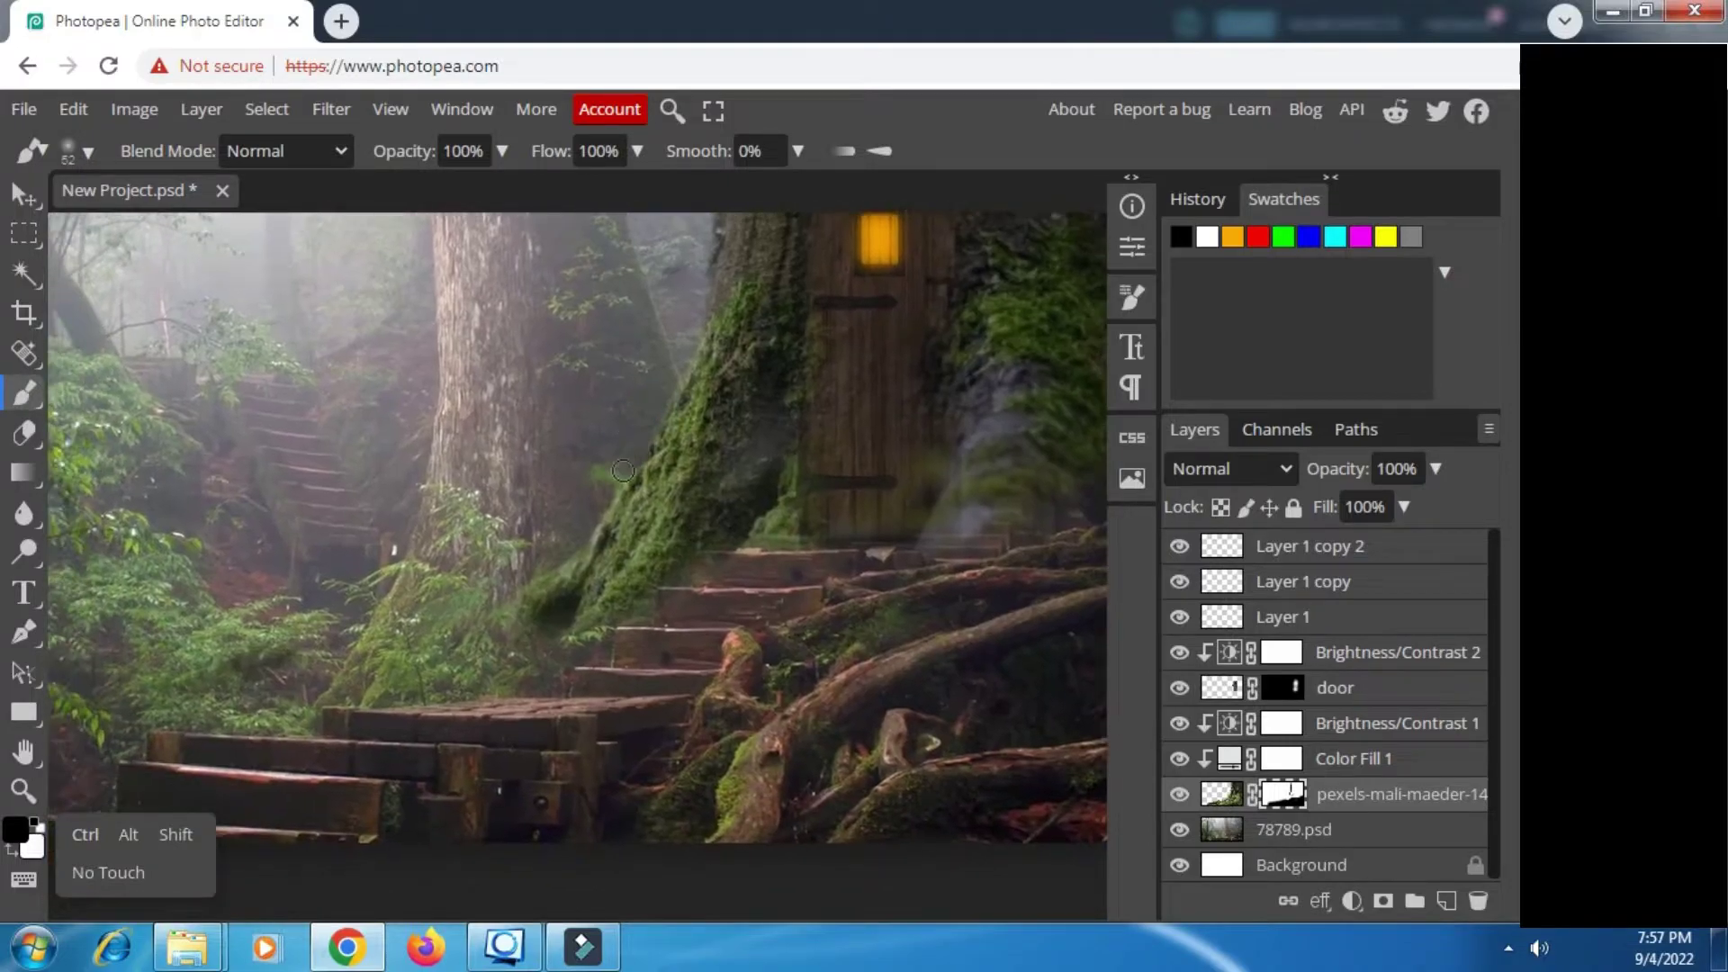
scroll(621, 392, "up", 3)
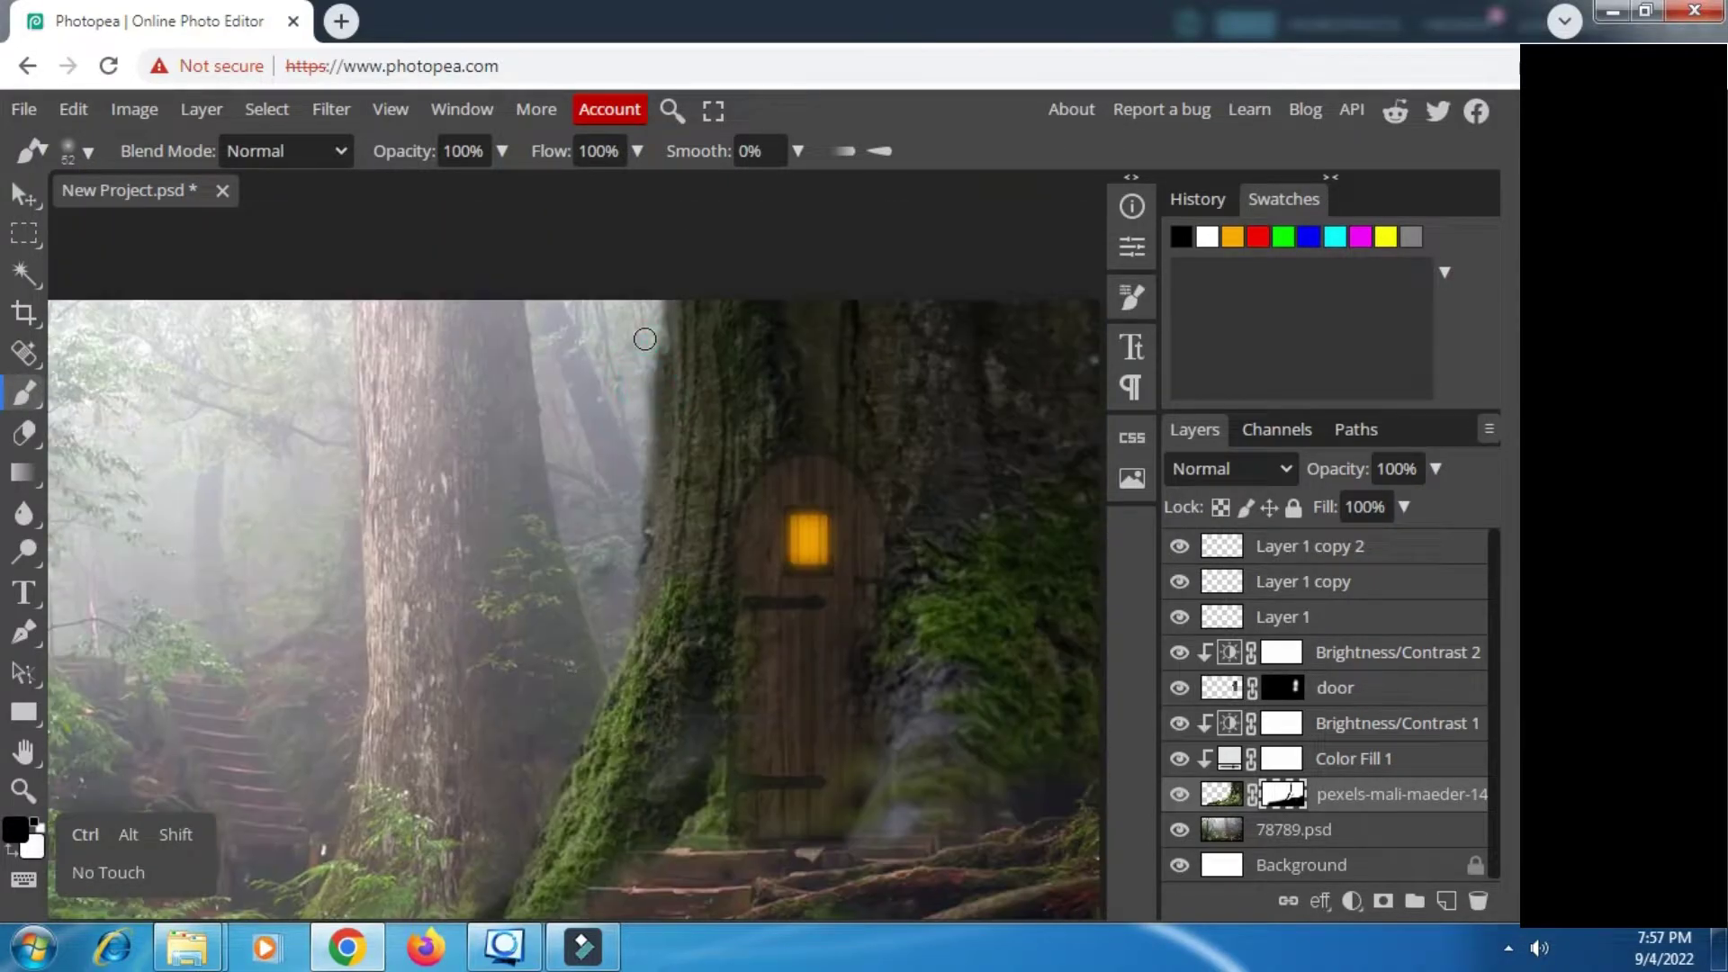
scroll(600, 636, "down", 2)
scroll(608, 458, "down", 3)
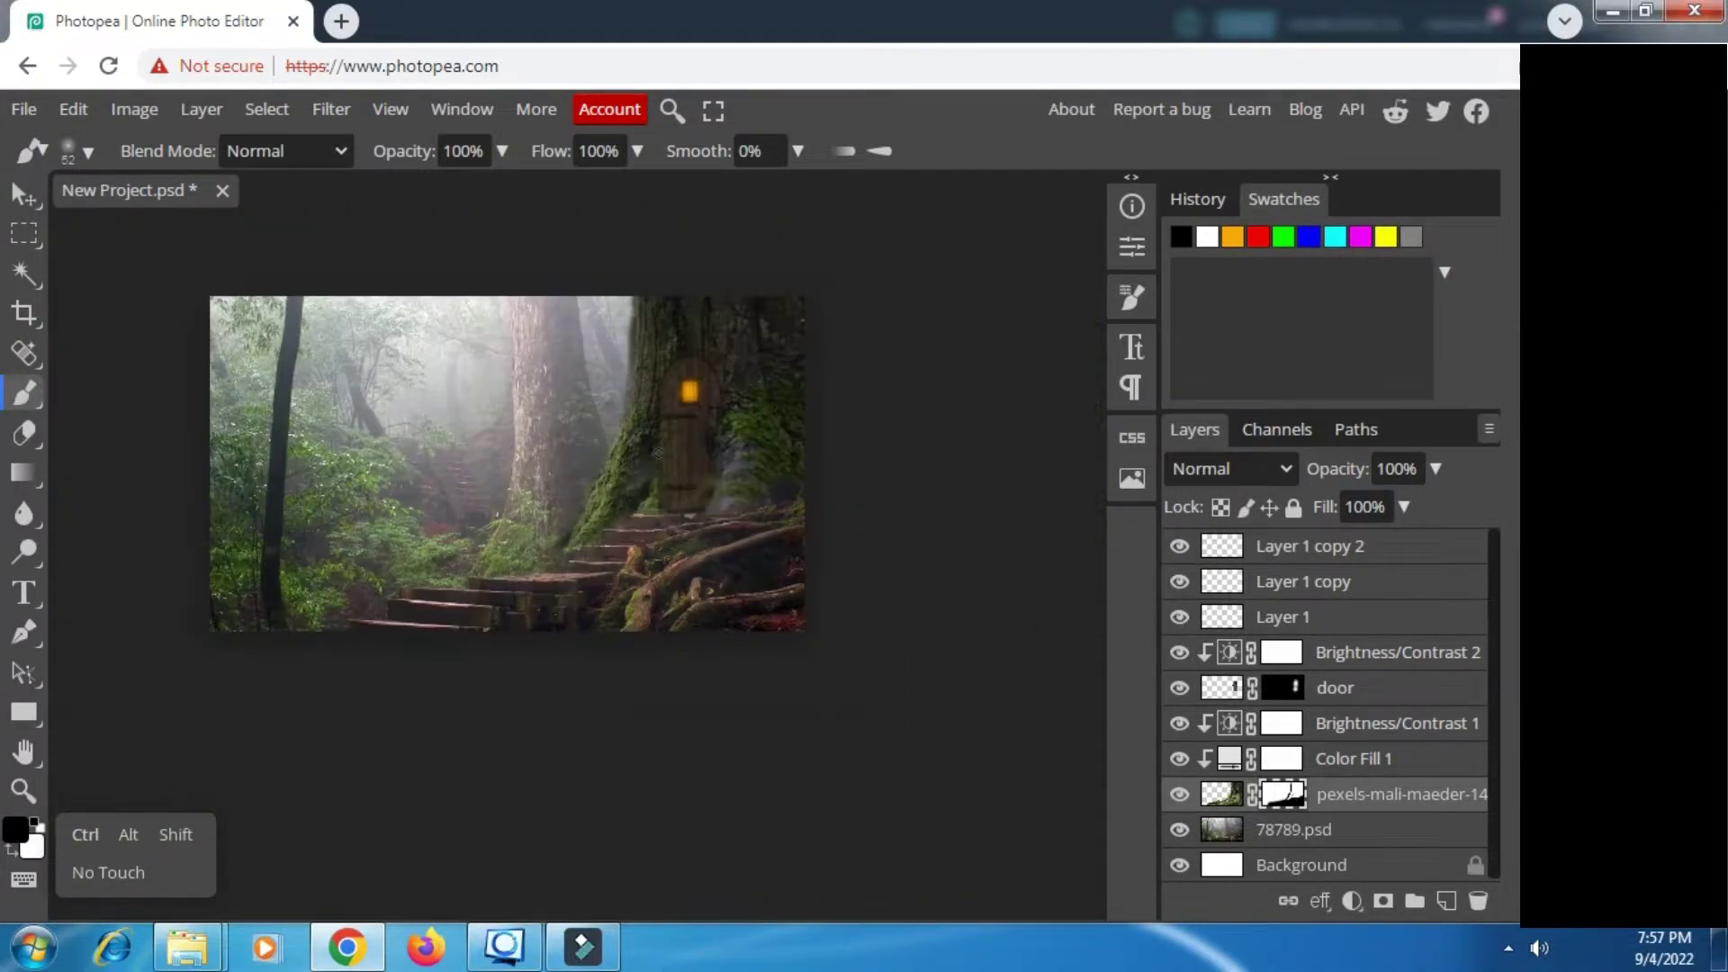
scroll(547, 486, "up", 1)
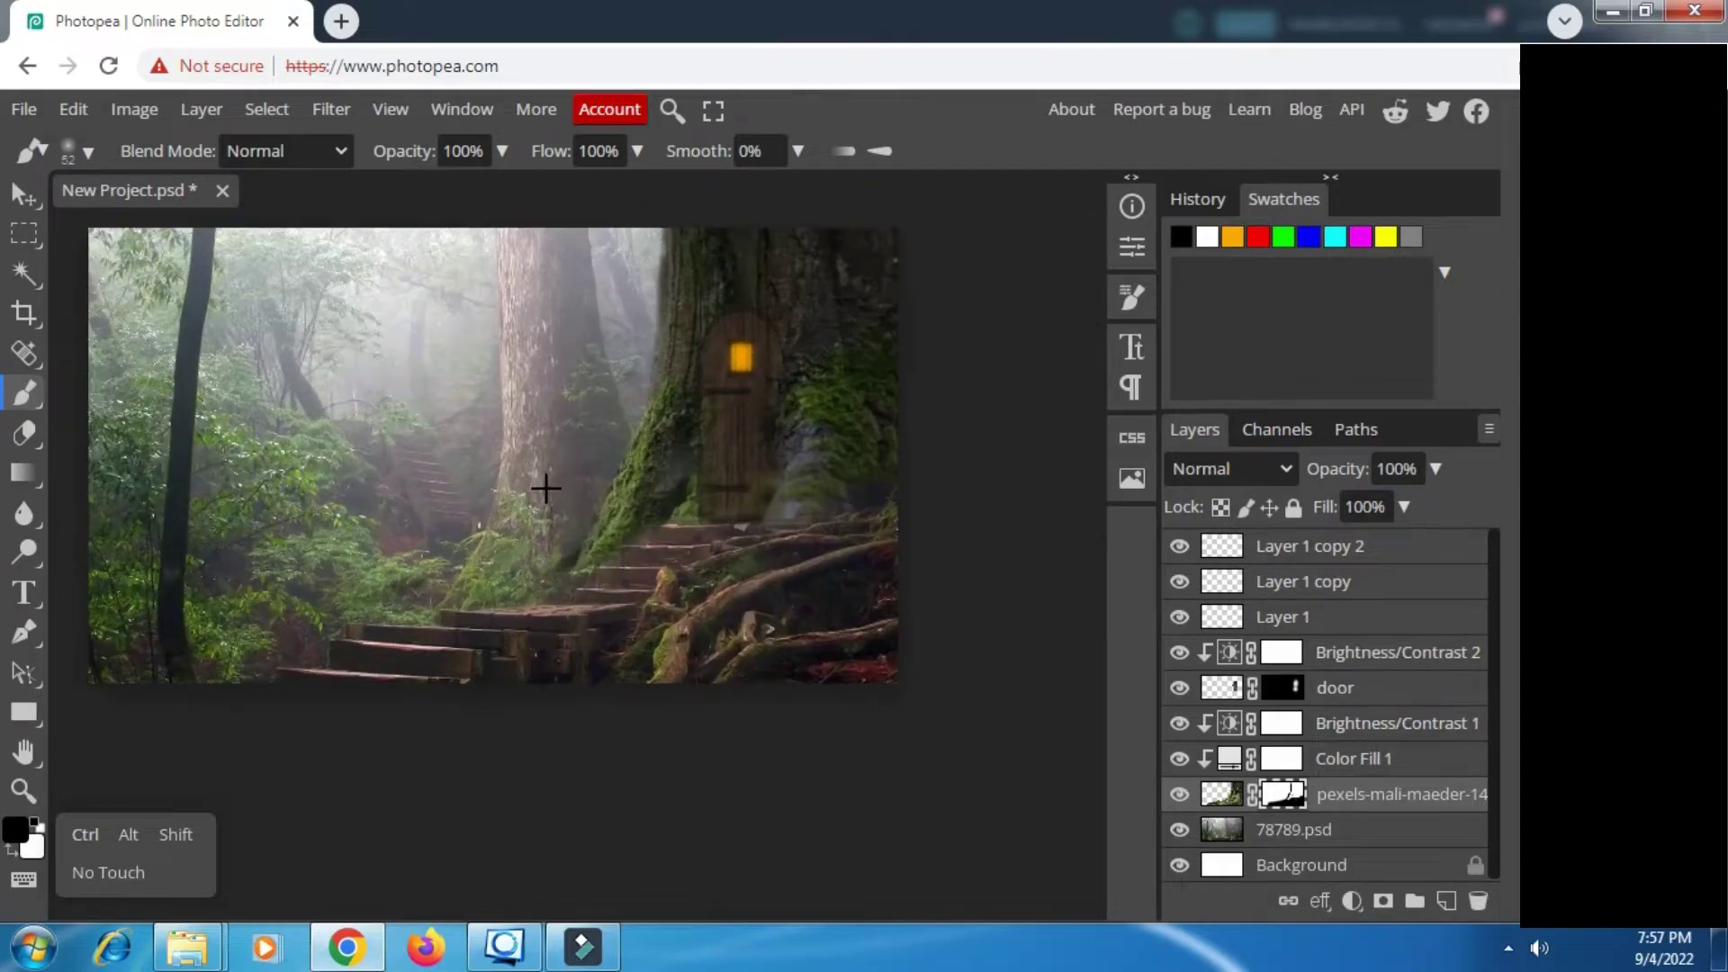
Step: Place the torch image from the Pictures folder above the topmost window-light layer
left_click(1304, 546)
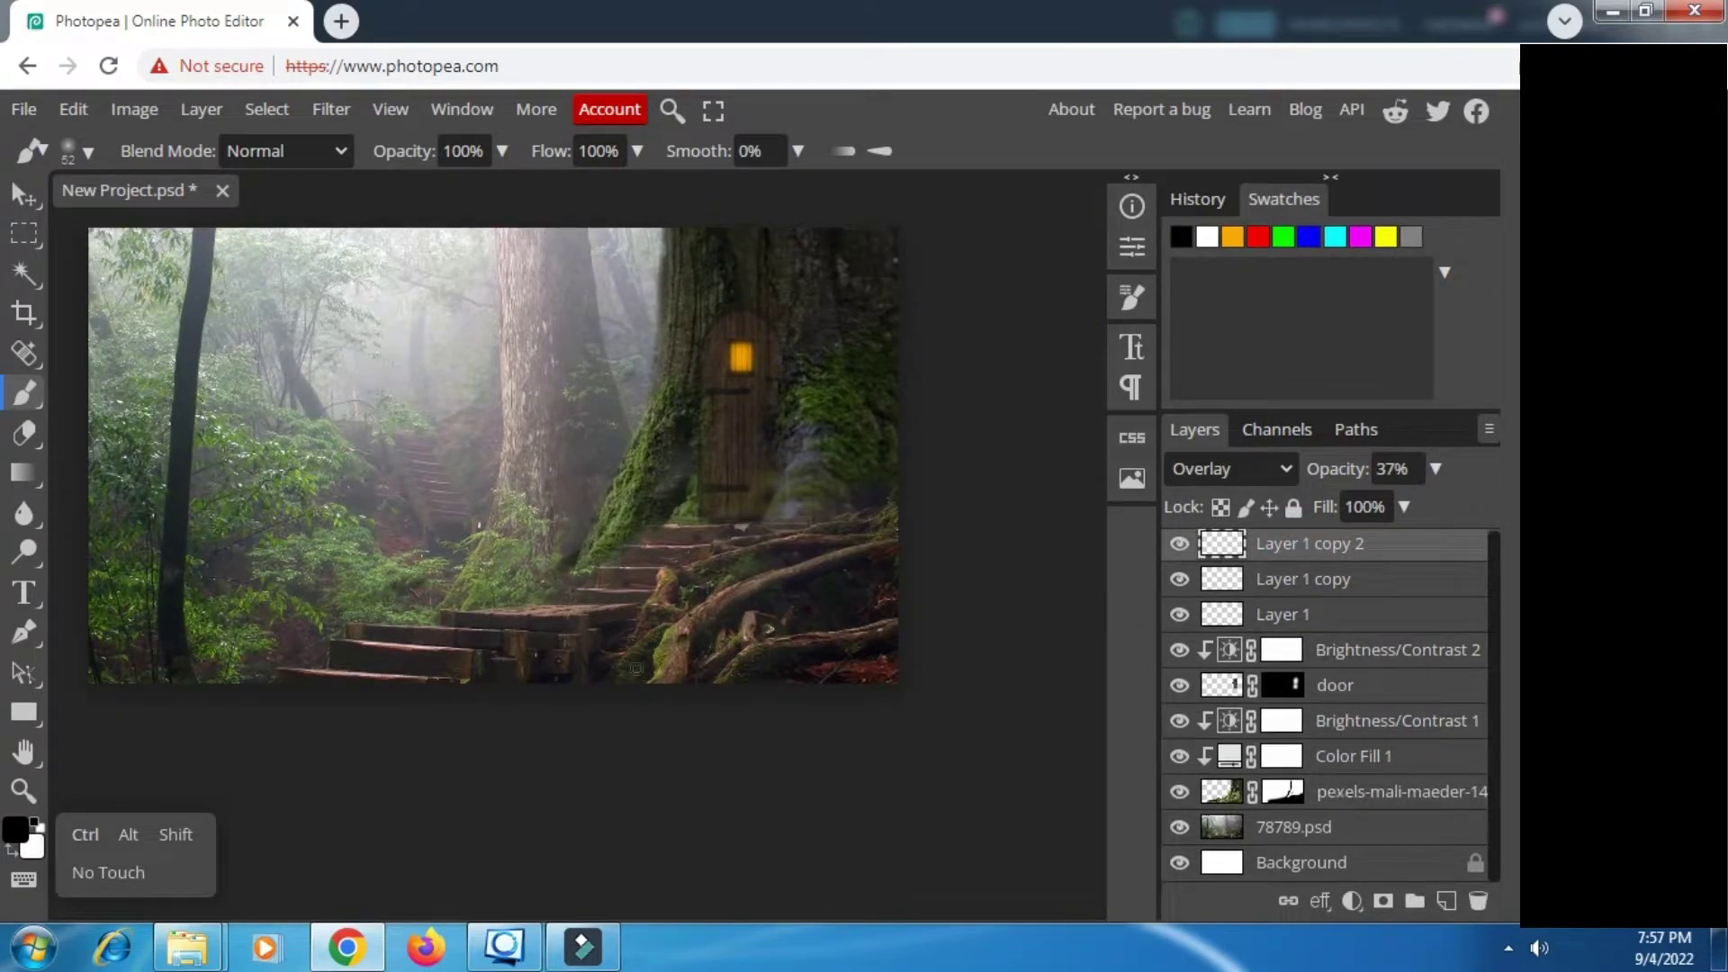
left_click(187, 947)
scroll(909, 430, "down", 1)
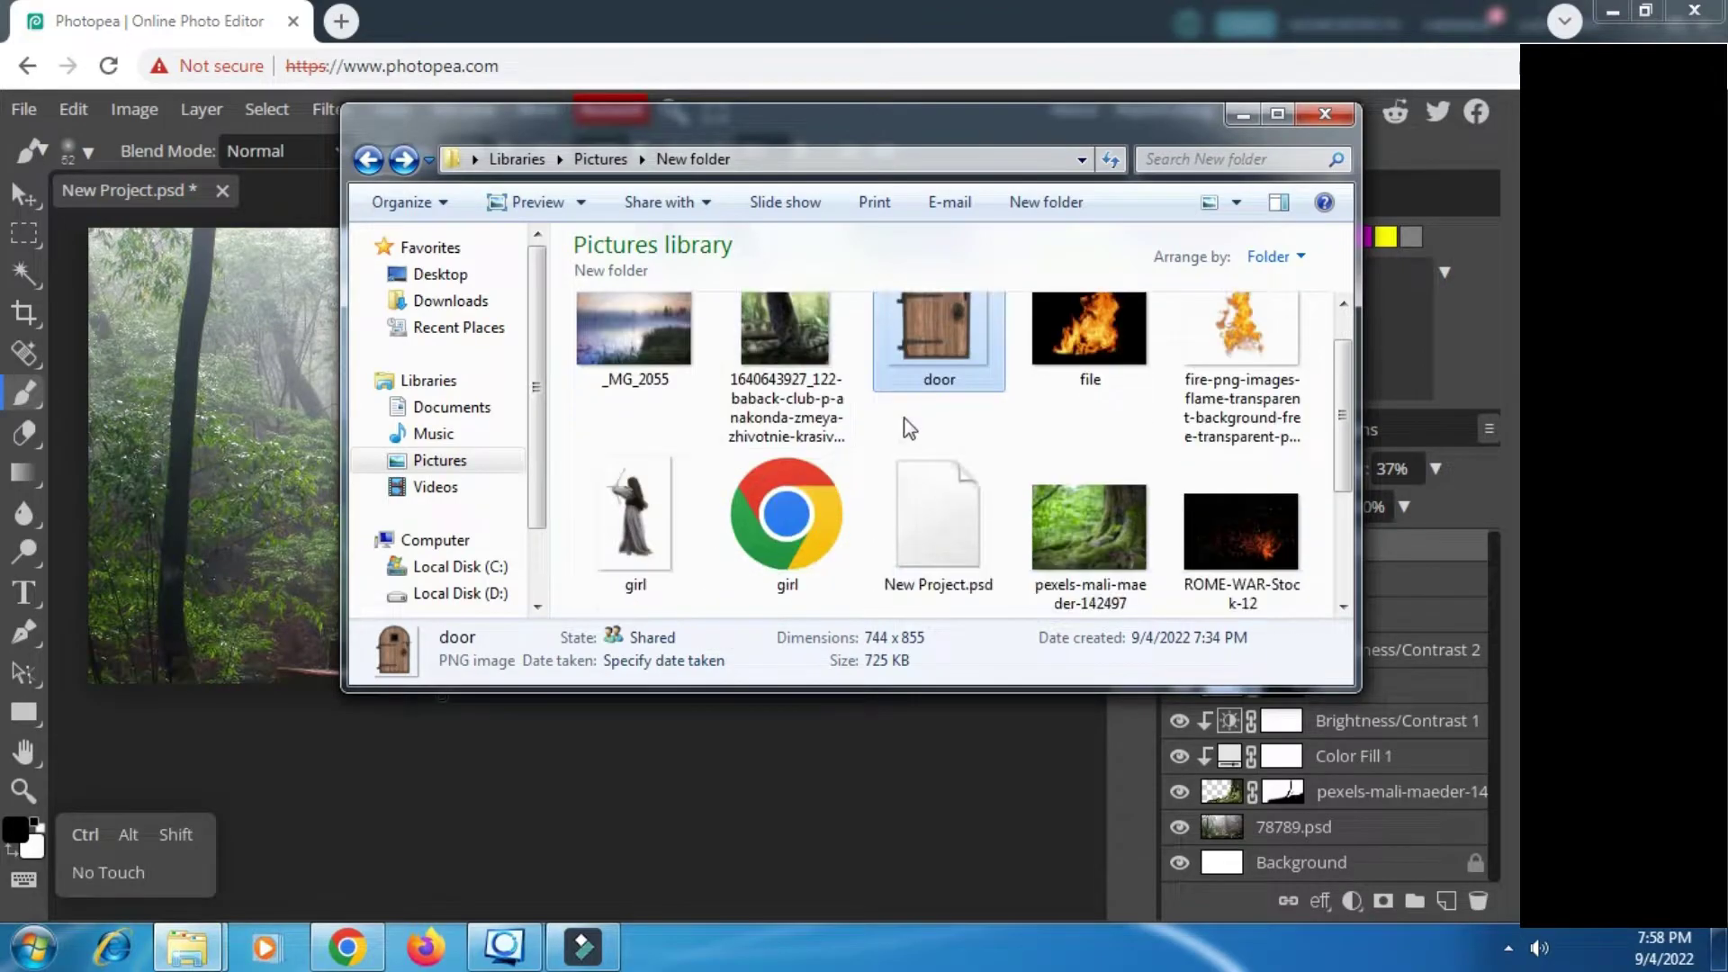
scroll(908, 429, "down", 2)
left_click(657, 516)
left_click_drag(664, 480, 455, 493)
mouse_move(653, 220)
left_mouse_down()
mouse_move(597, 251)
mouse_move(598, 278)
left_mouse_up()
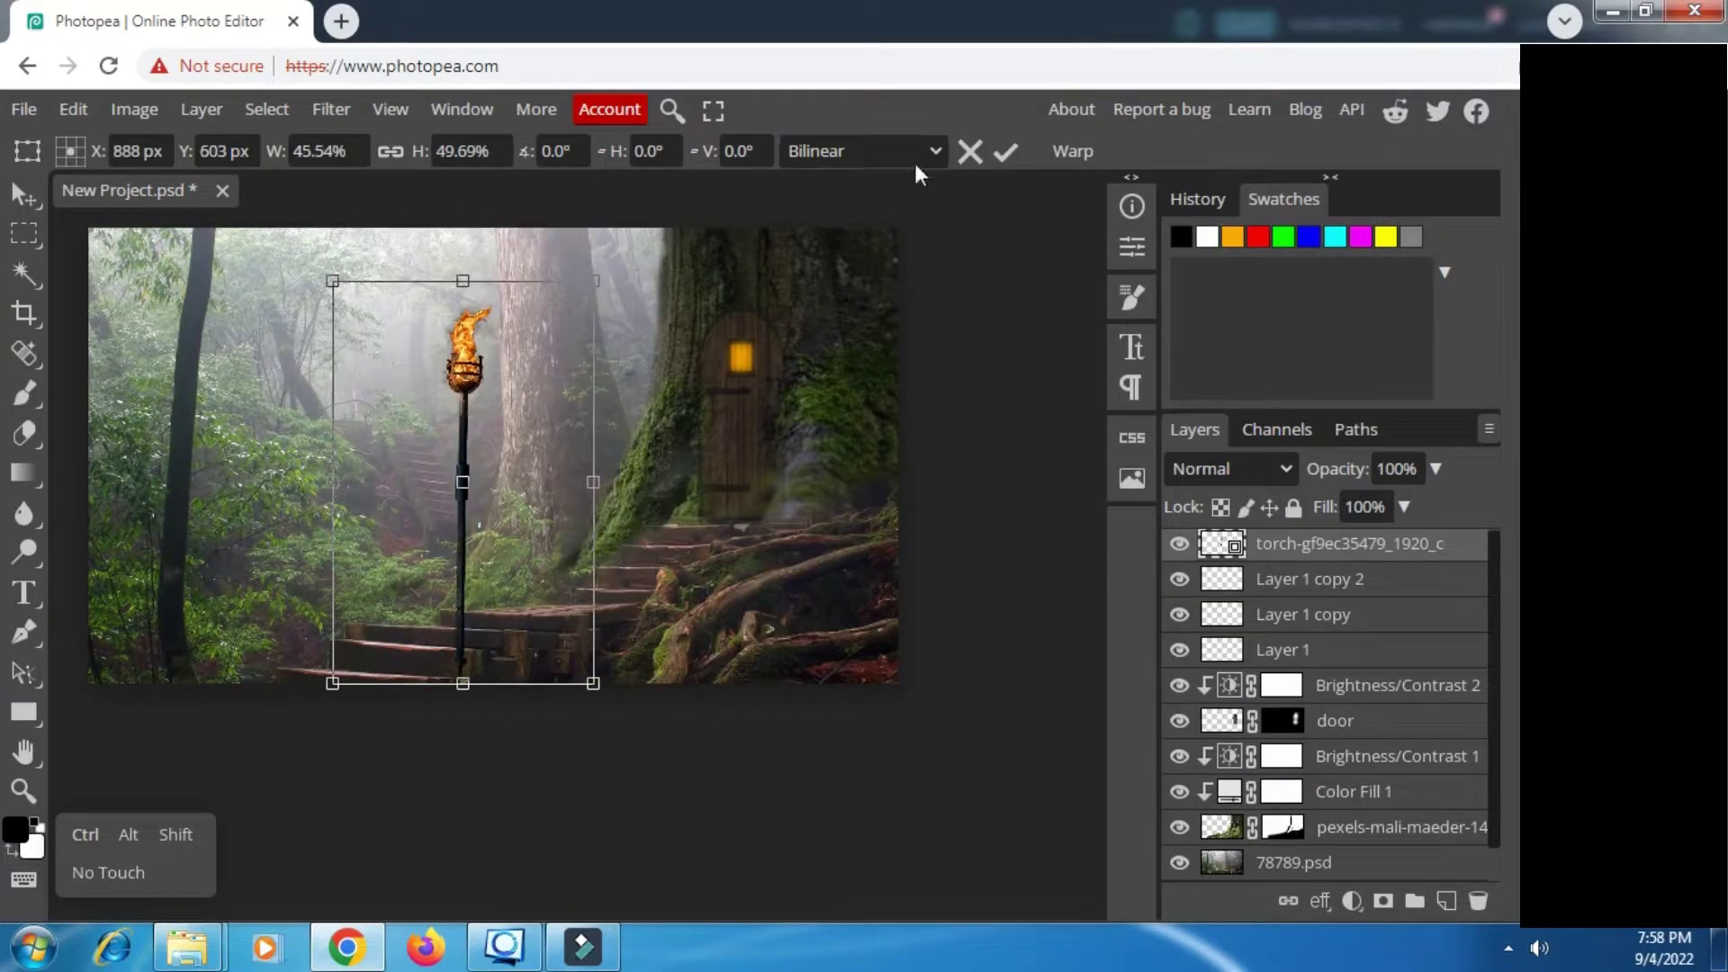
left_click(1005, 151)
key("b")
right_click(576, 364)
left_click(32, 268)
right_click(464, 299)
left_click(551, 759)
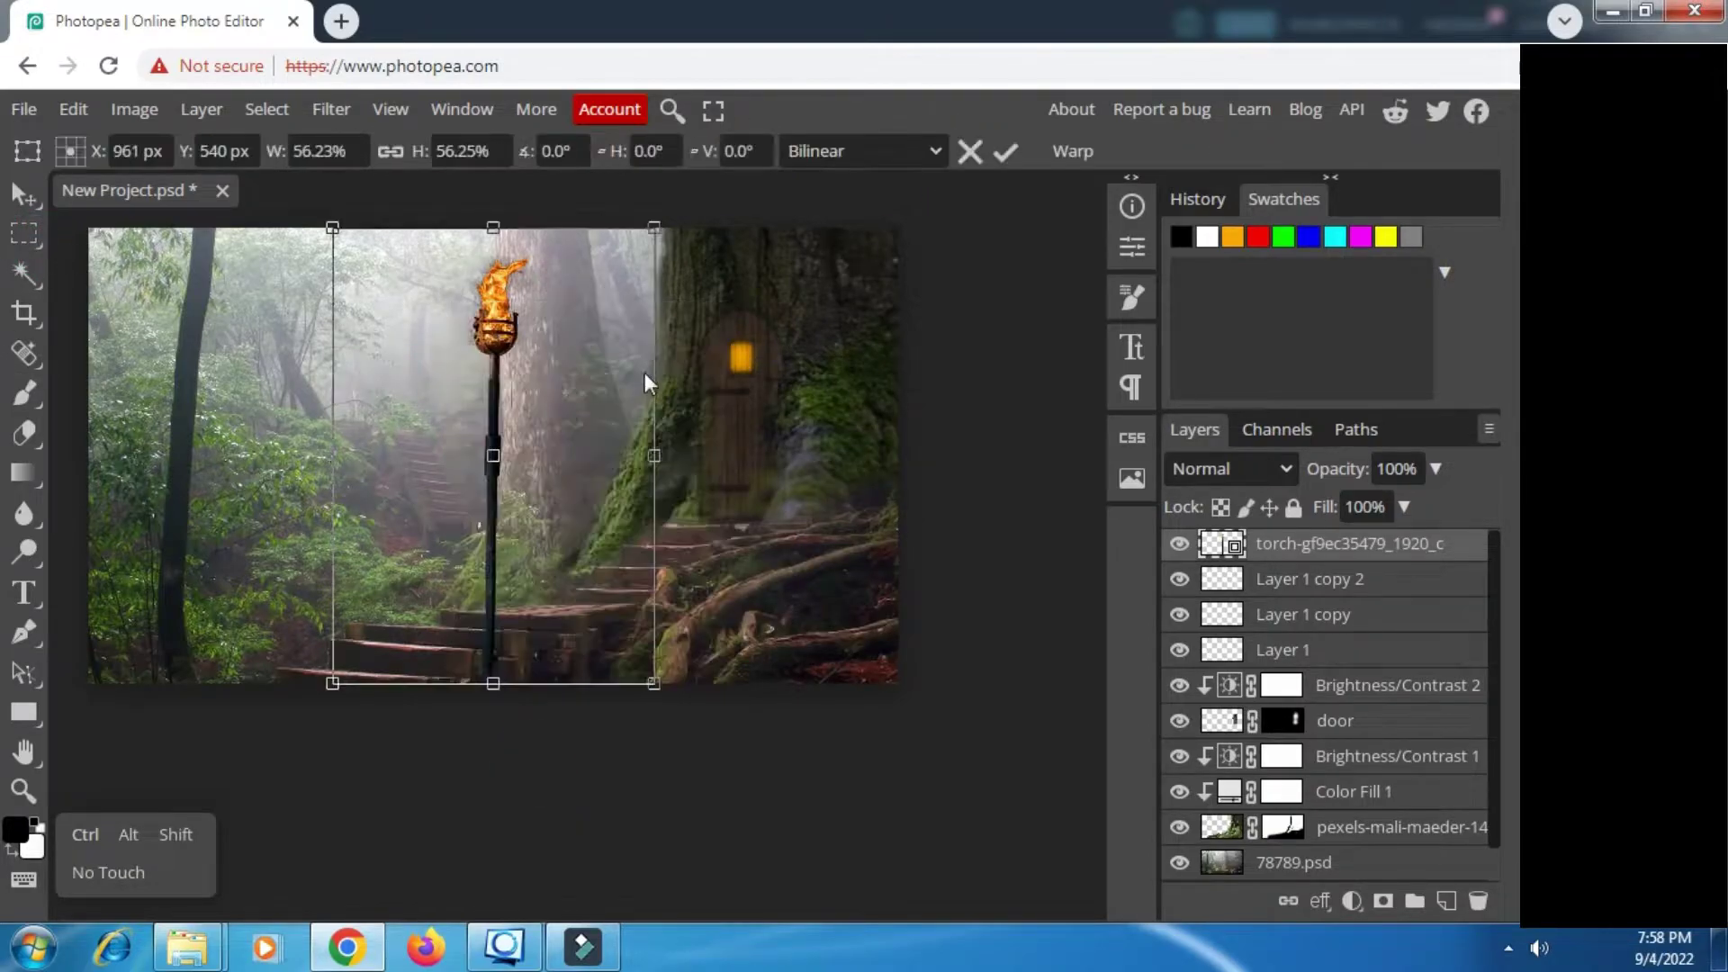
Step: Shrink the torch, flip it horizontally and place it on the steps just left of the door
left_click_drag(650, 225, 717, 457)
scroll(718, 401, "up", 3)
right_click(702, 397)
left_click(783, 791)
left_click(1002, 158)
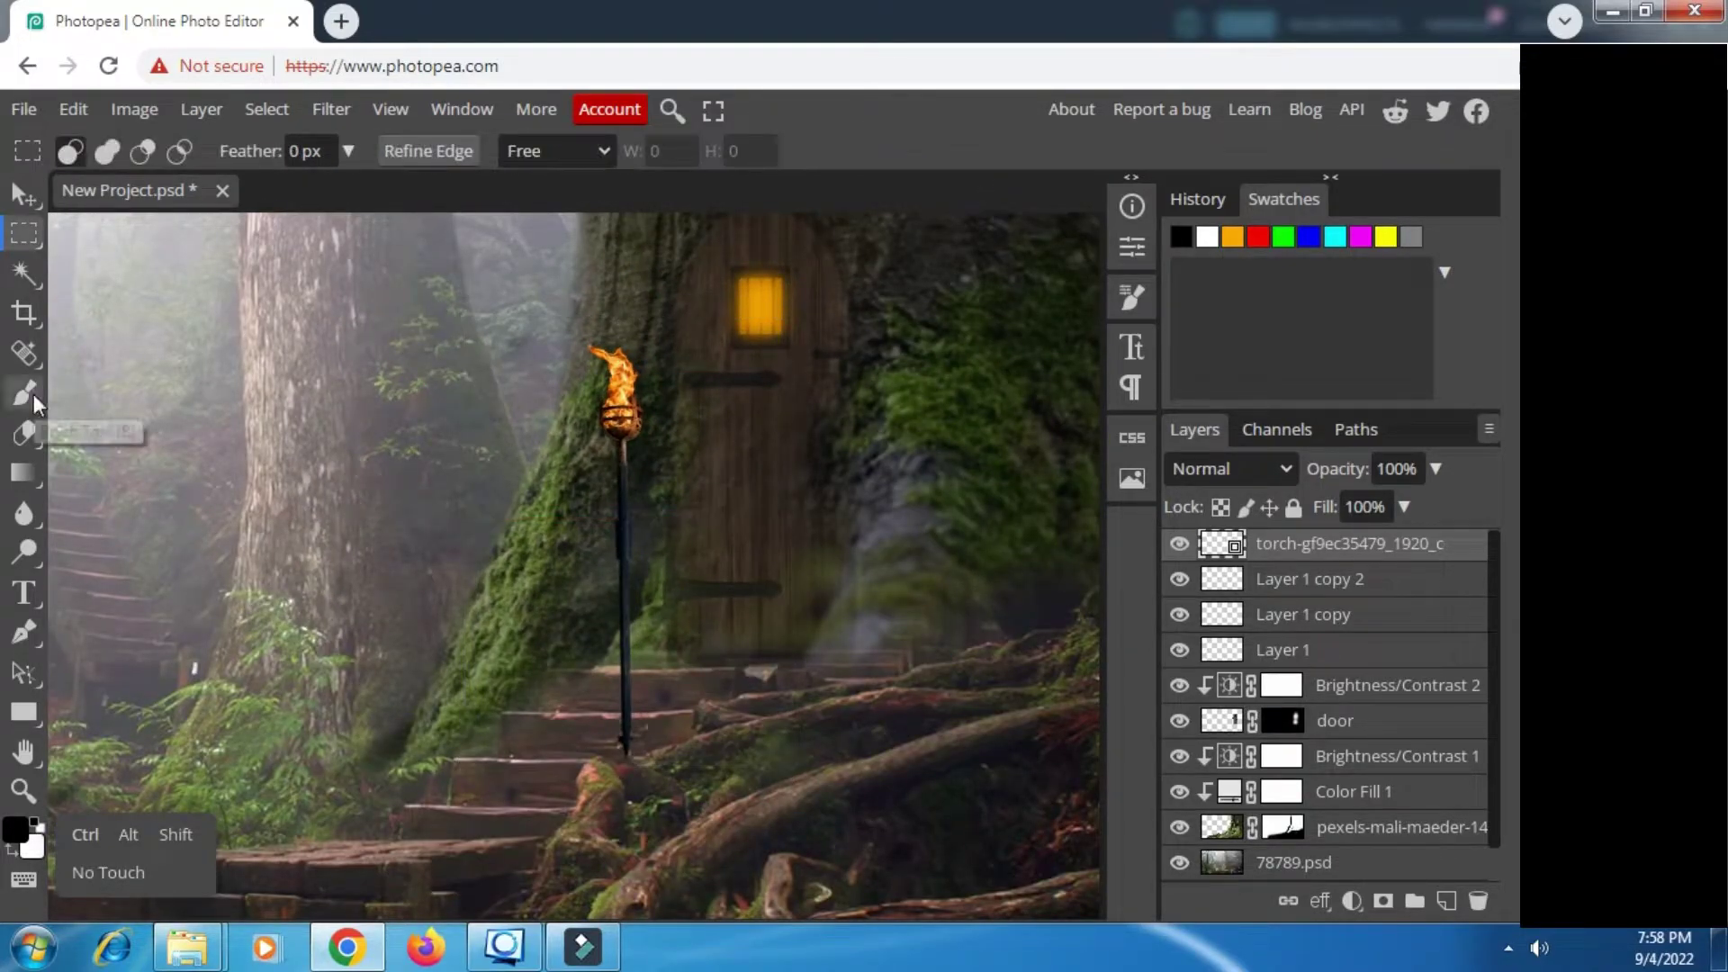
Step: Rasterize and duplicate the torch layer, moving the copy to the right side of the door
right_click(1271, 551)
left_click(1174, 539)
right_click(1272, 551)
left_click(1161, 325)
left_click(22, 195)
left_click_drag(623, 559, 846, 554)
Step: Erase the lower ends of both torch poles with a size 73 Eraser so they end at the door's base
left_click(24, 432)
right_click(330, 465)
left_click(573, 619)
left_click(544, 518)
left_click_drag(839, 698, 841, 716)
left_click(1287, 575)
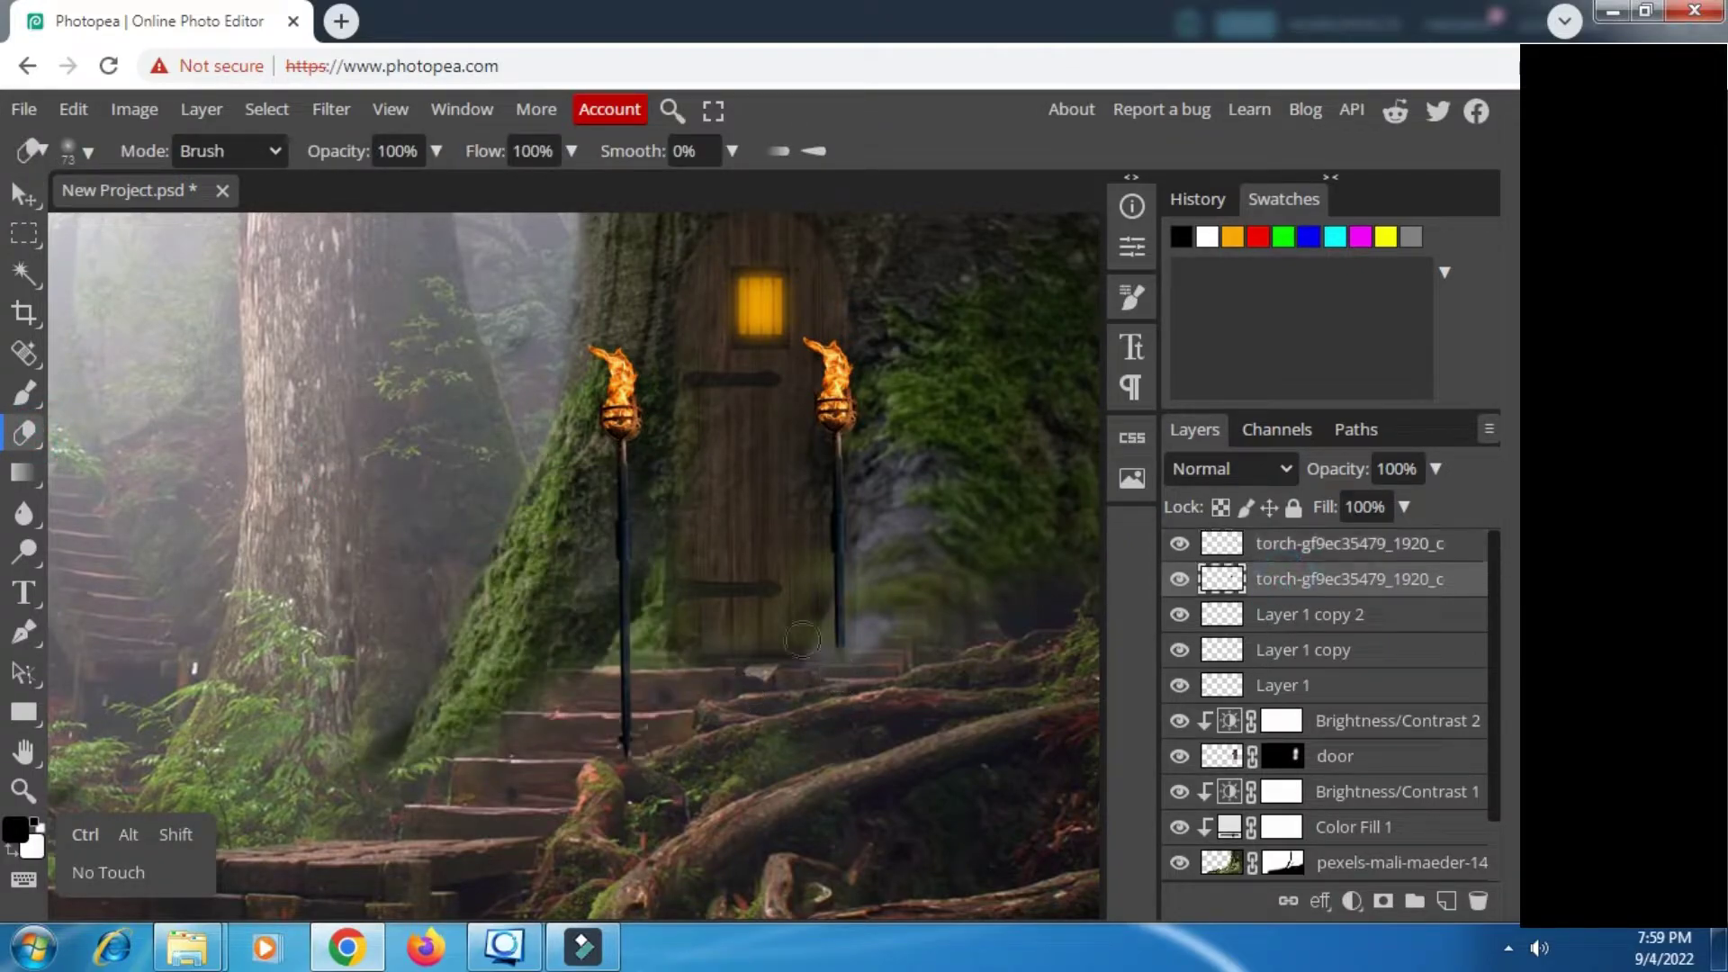
scroll(692, 653, "down", 2)
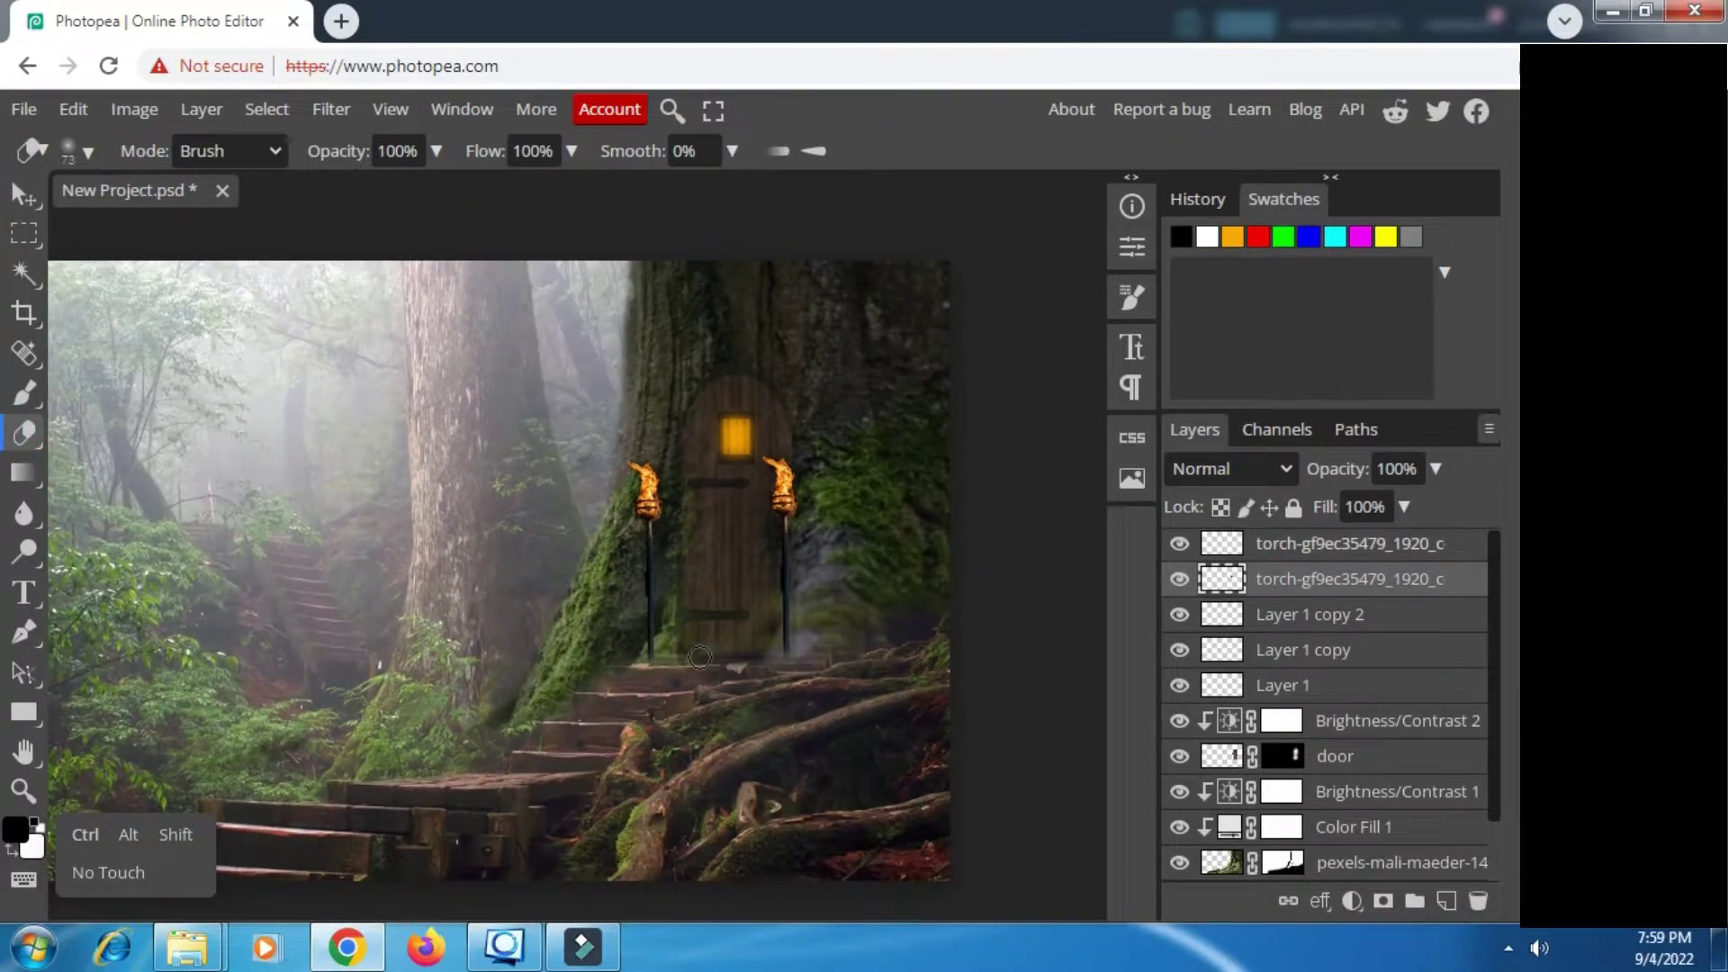
Step: Flip the right torch horizontally with Free Transform and nudge it left against the door's right edge
scroll(700, 657, "up", 1)
key("alt+bracketright")
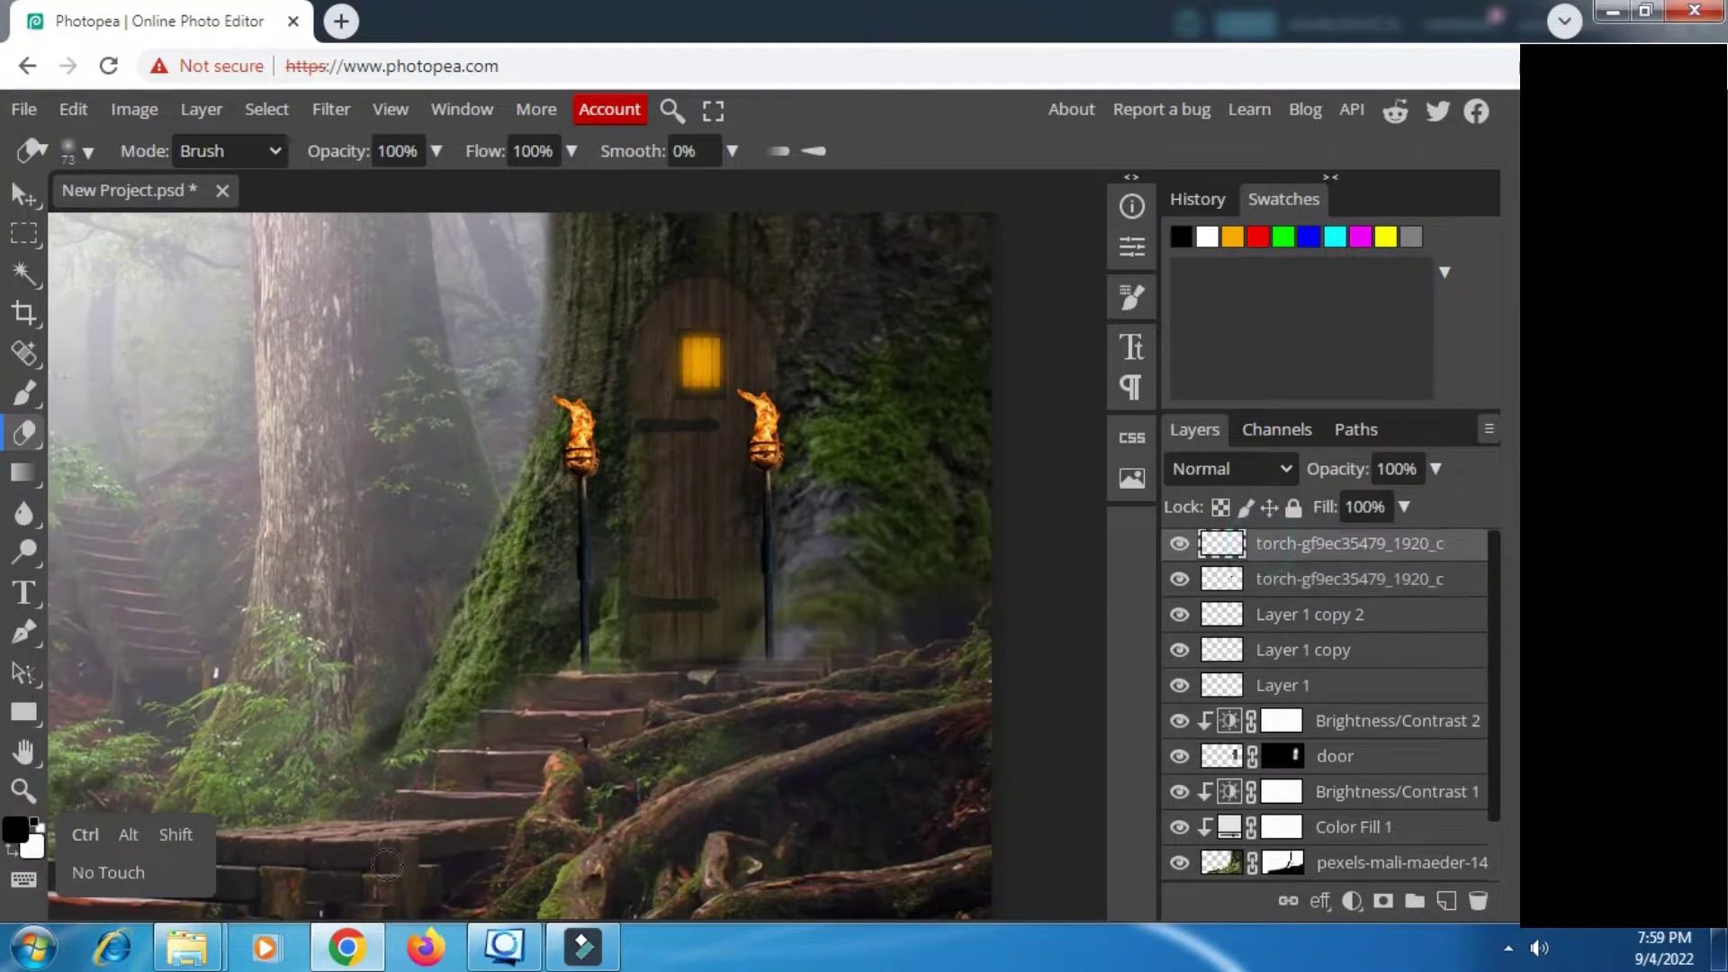
key("m")
right_click(682, 607)
left_click(758, 762)
right_click(817, 567)
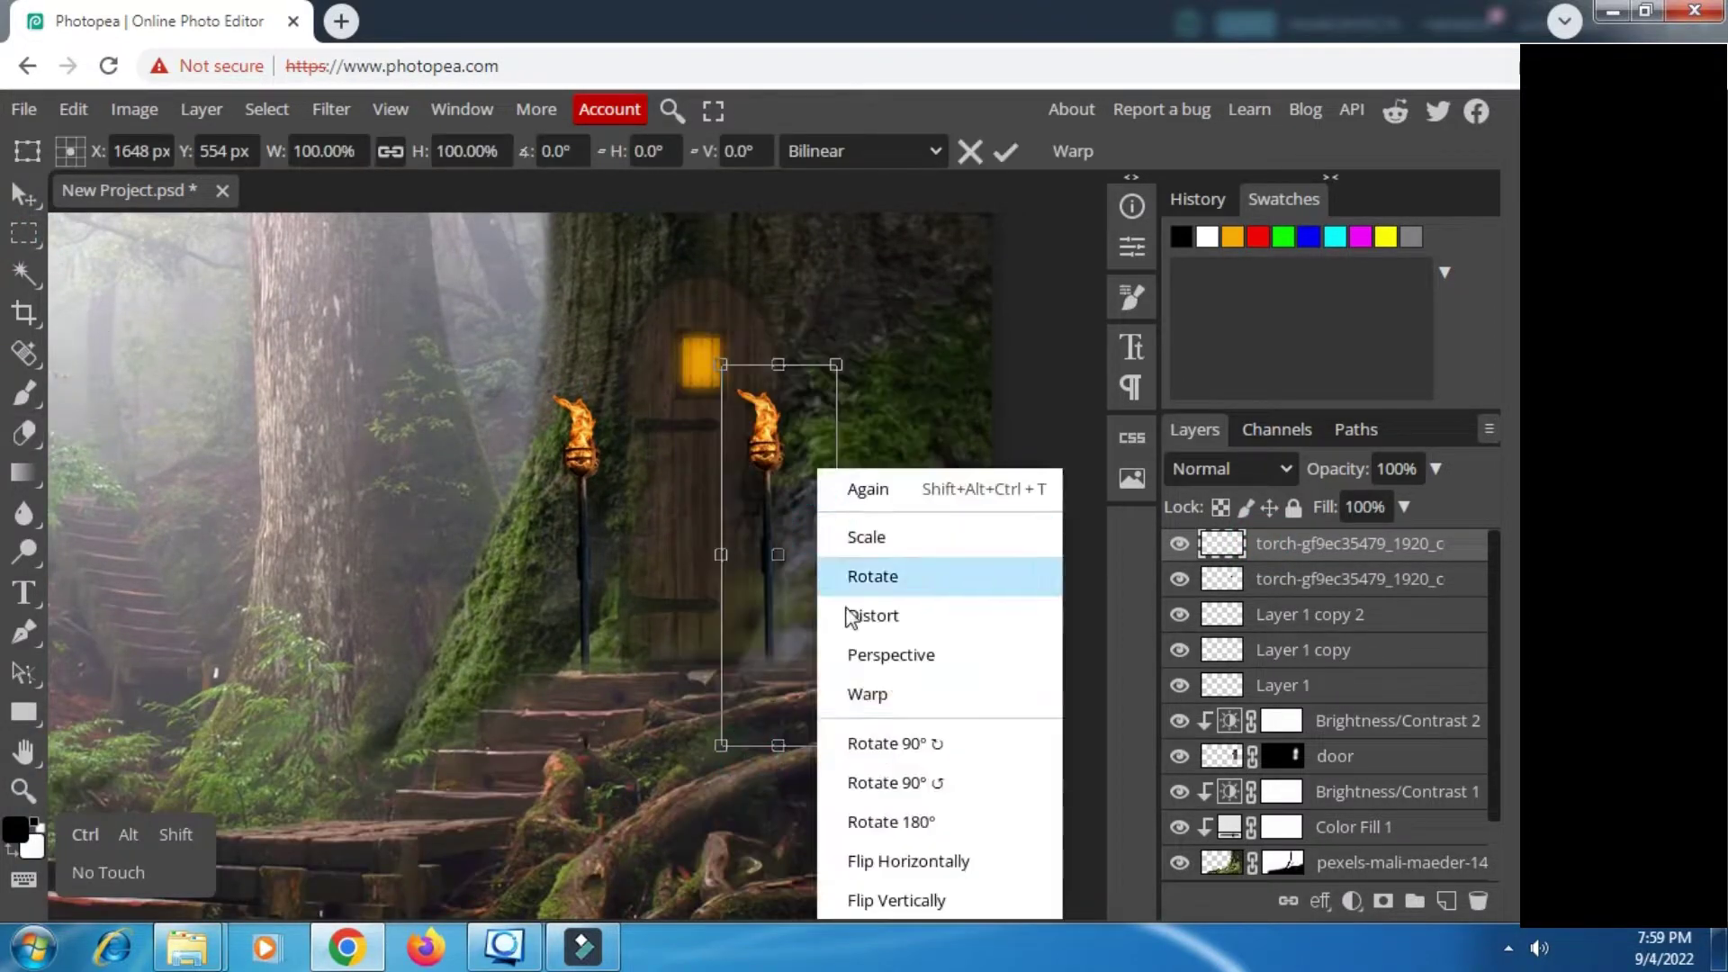
left_click(886, 857)
left_click_drag(813, 616, 792, 618)
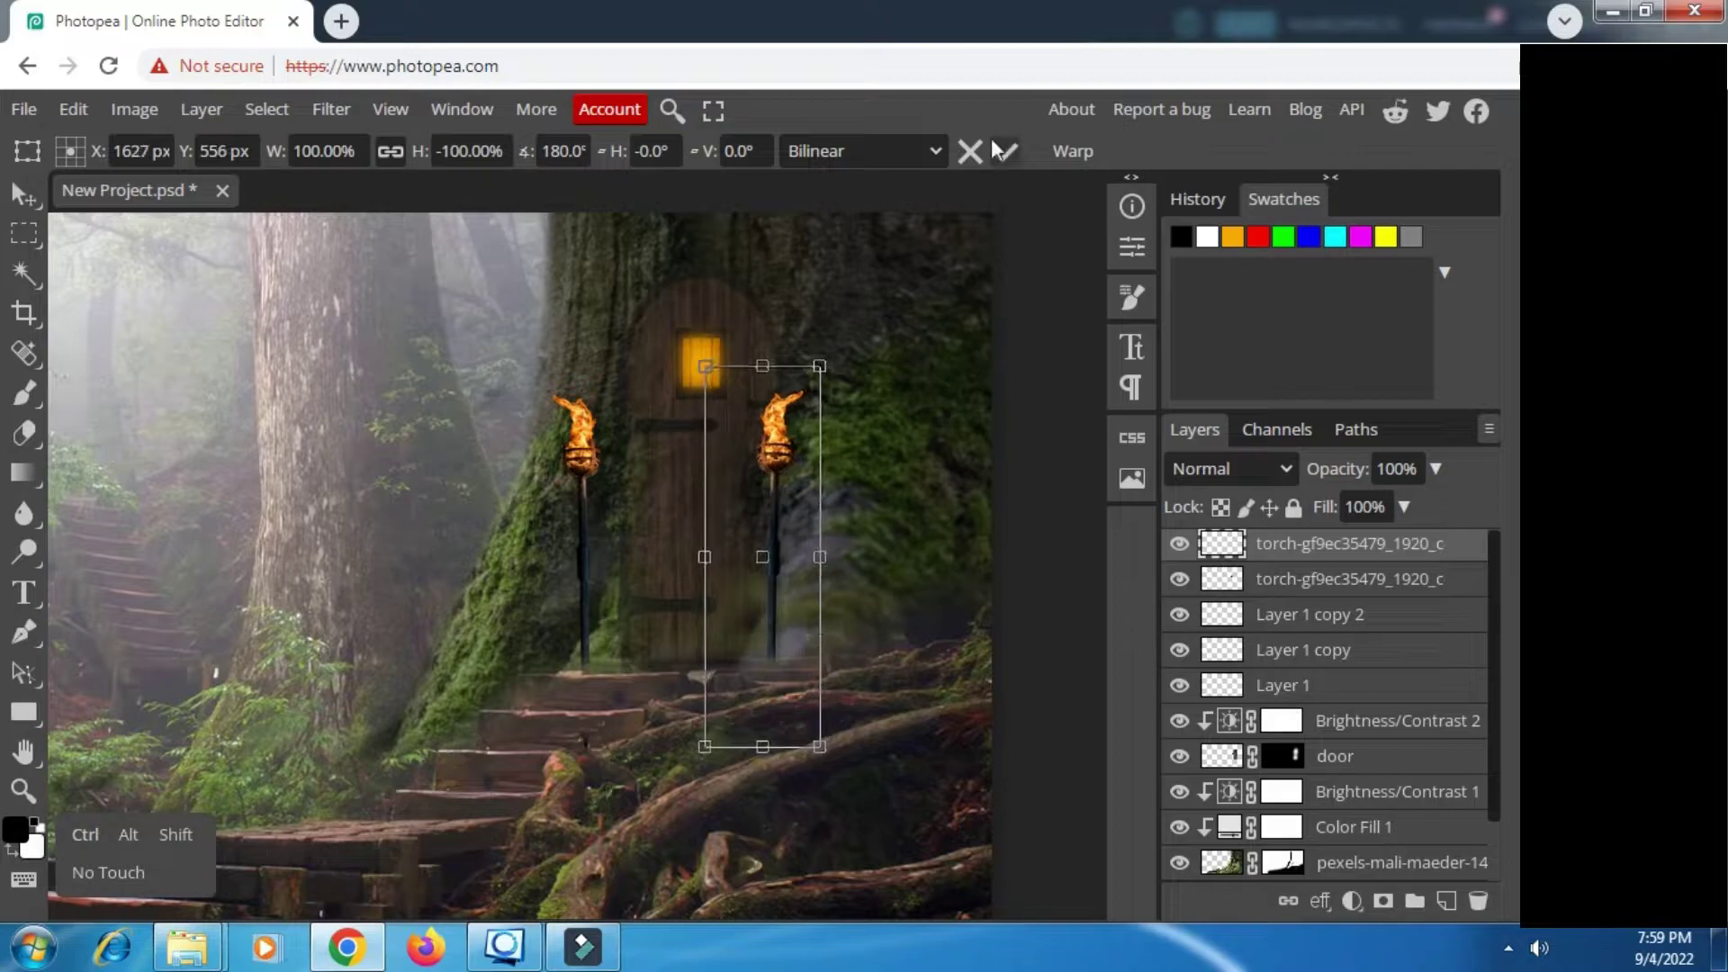
left_click(1005, 151)
Step: Place the fire PNG from the Pictures folder and shrink it to about 11% over the door area
left_click(187, 947)
left_click_drag(1242, 387, 288, 540)
scroll(385, 426, "down", 3)
left_click_drag(523, 275, 214, 584)
left_click_drag(176, 630, 595, 421)
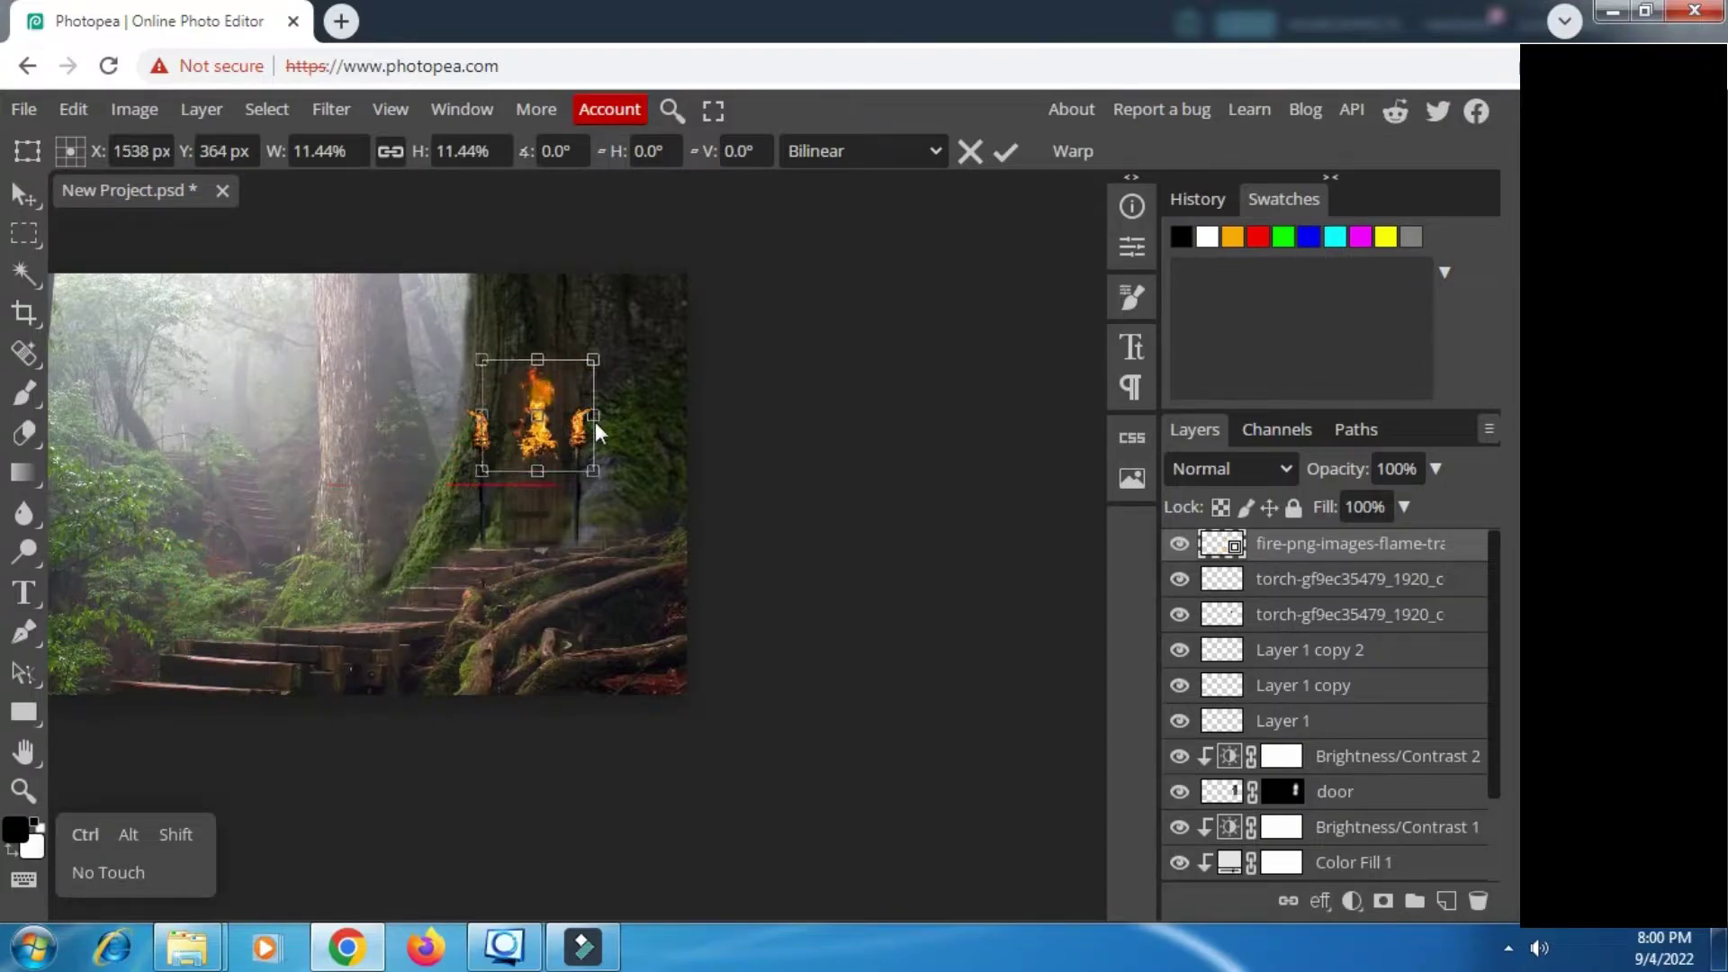
Step: Shrink the flame further and fit it onto the head of the right torch
scroll(594, 395, "up", 3)
left_click_drag(686, 278, 602, 380)
left_click_drag(541, 500, 587, 497)
left_click_drag(648, 370, 613, 398)
left_click_drag(524, 513, 554, 498)
left_click_drag(641, 391, 620, 425)
left_click(1012, 160)
Step: Erase the excess of the new flame and the right torch's original flame tip with the size 73 Eraser
left_click(25, 433)
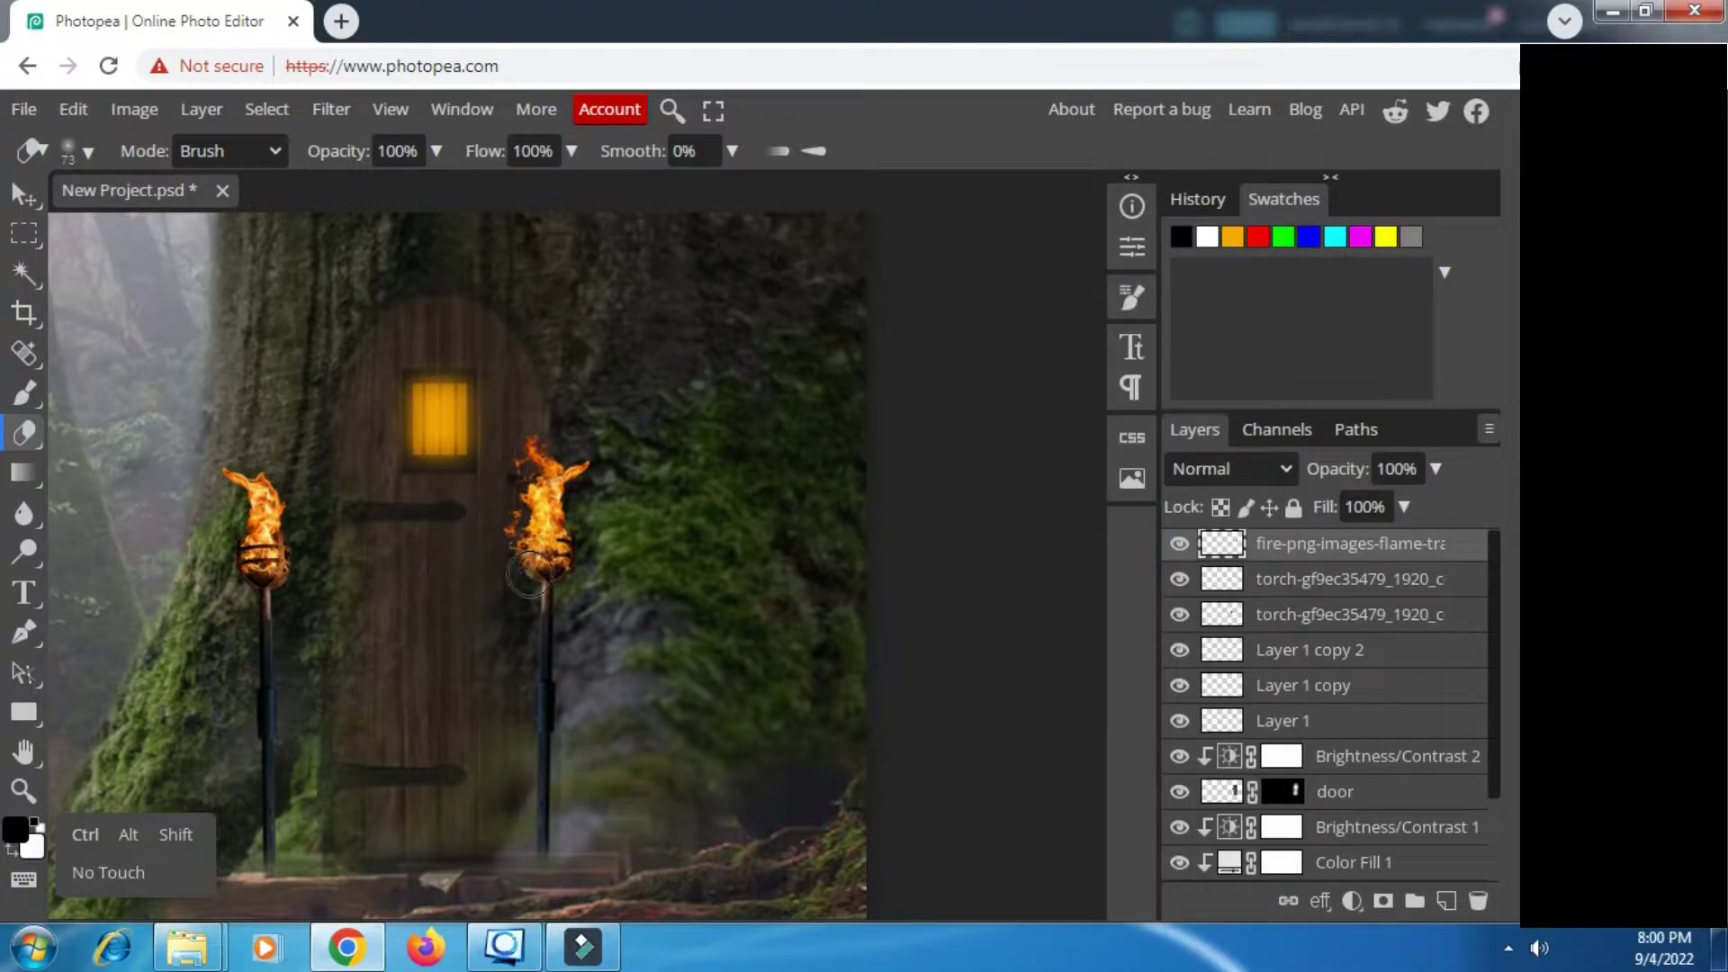
left_click(1273, 580)
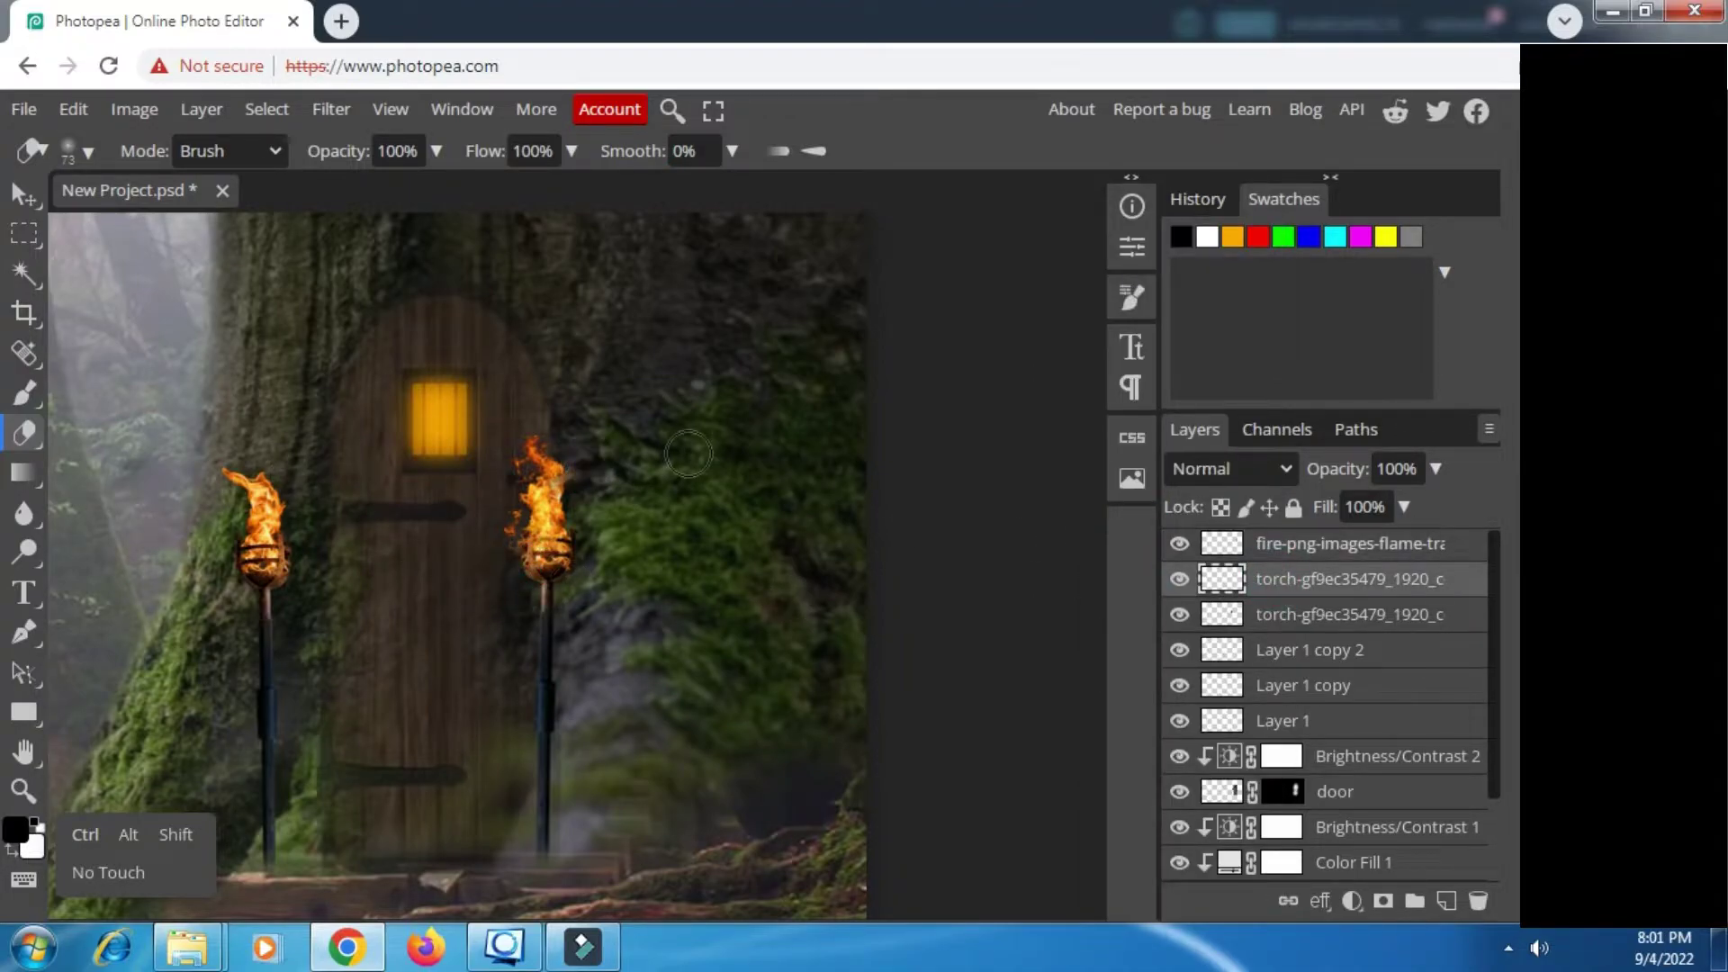
scroll(689, 455, "down", 3)
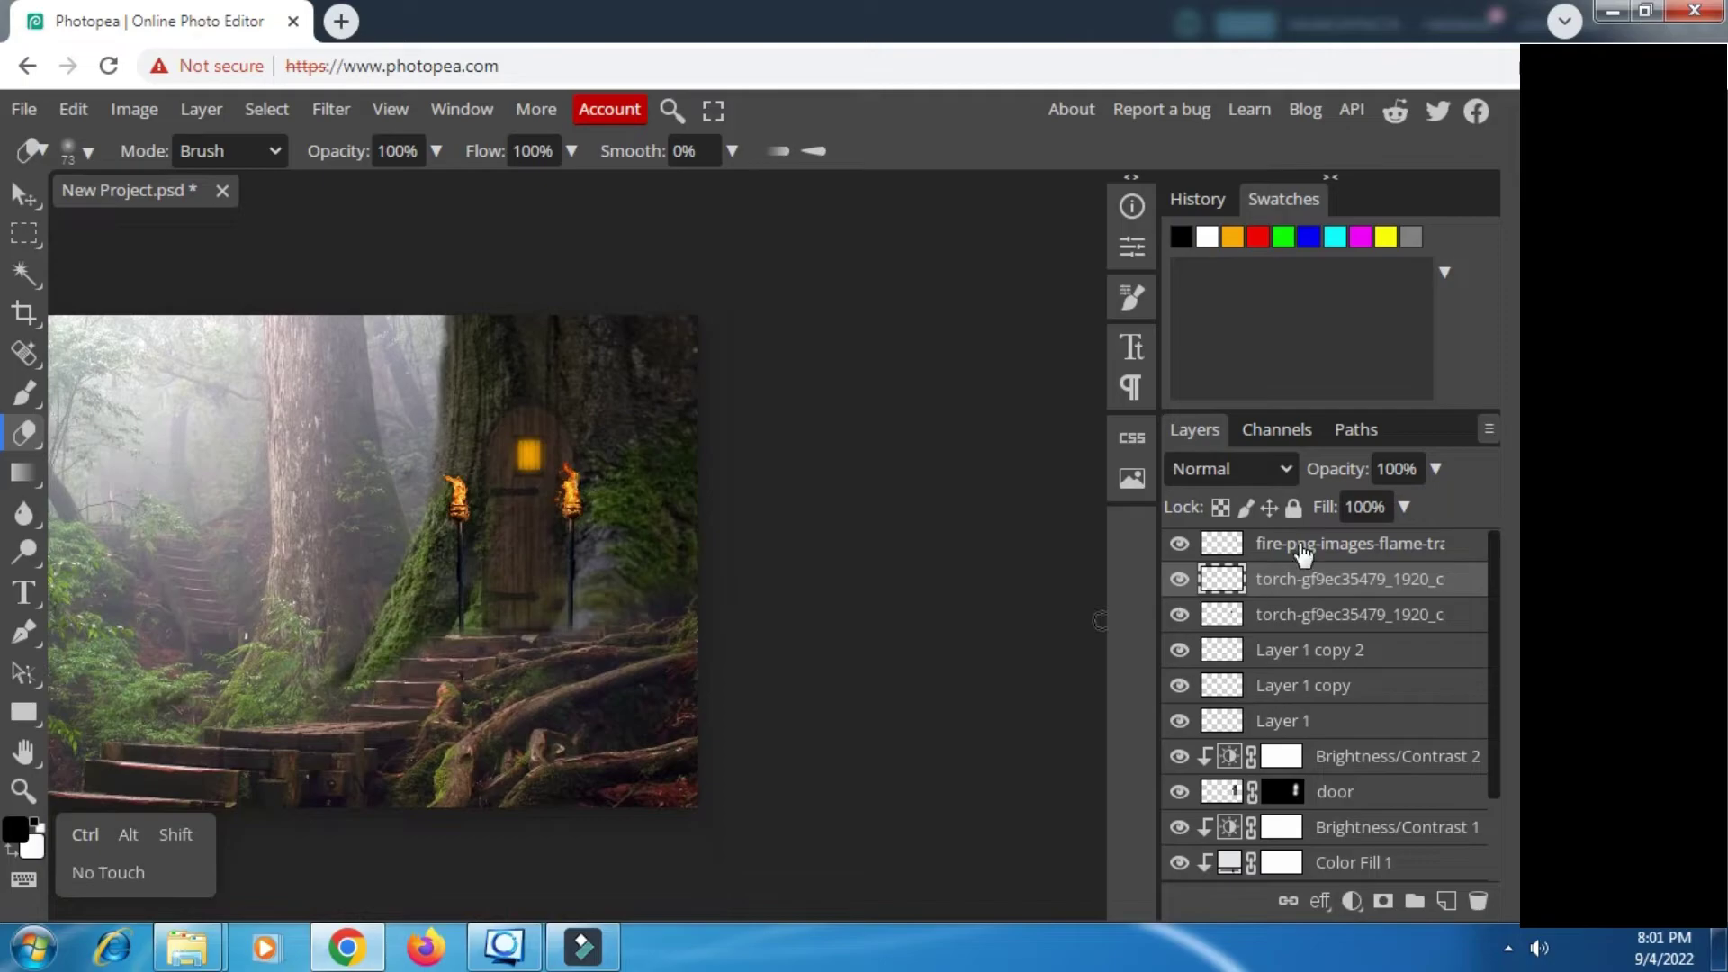
left_click(1304, 547)
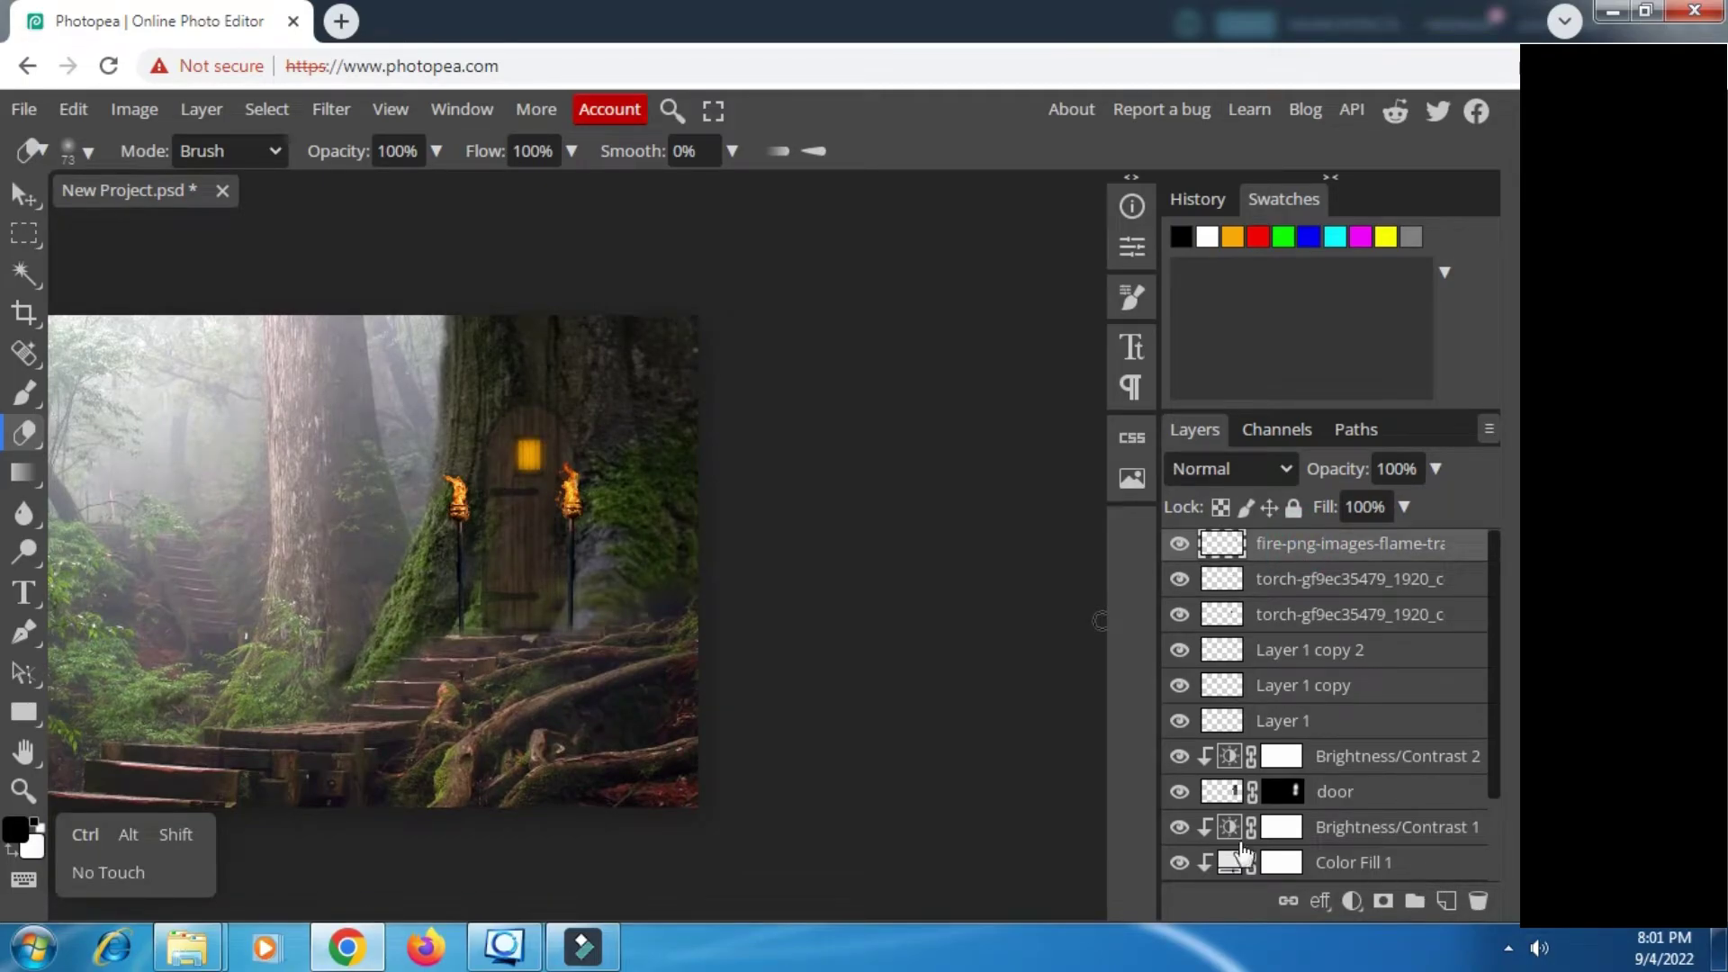
Step: Place the snake image from the Pictures folder above the flame layer
mouse_move(187, 947)
left_click(192, 743)
left_click(787, 378)
left_click_drag(787, 378, 277, 513)
left_click(1001, 151)
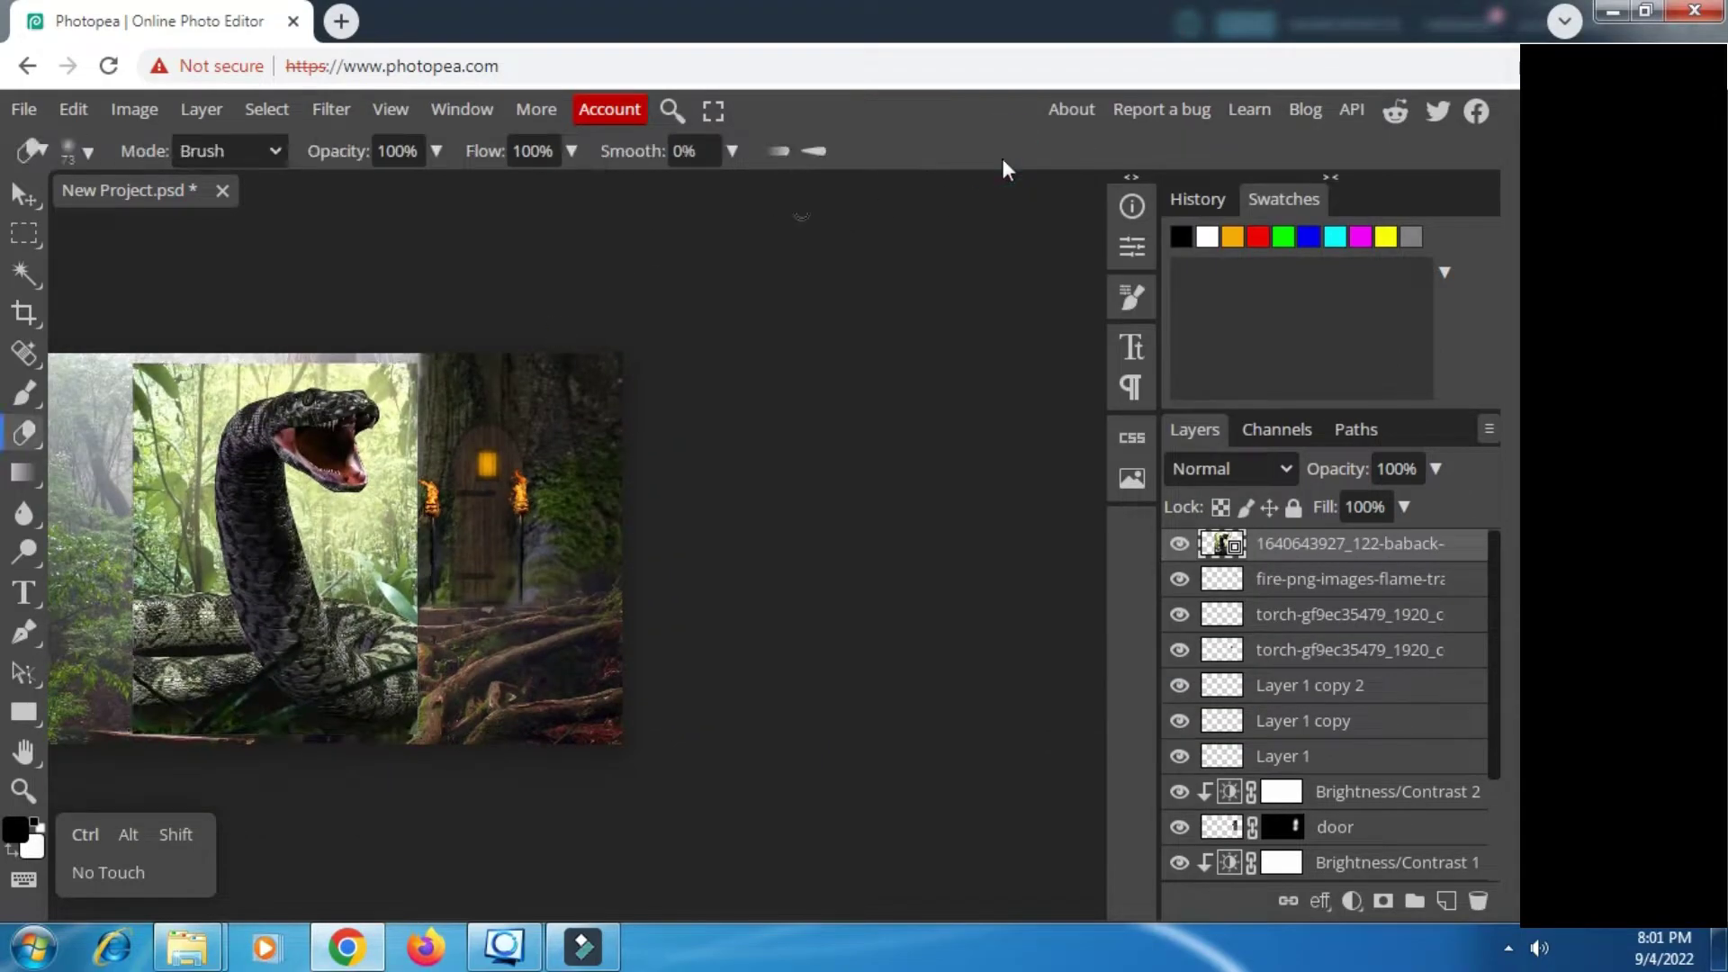
Step: Cut the snake out of its jungle background with Magic Cut, keeping the coiled body, and output it to a new layer
left_click(266, 109)
left_click(310, 313)
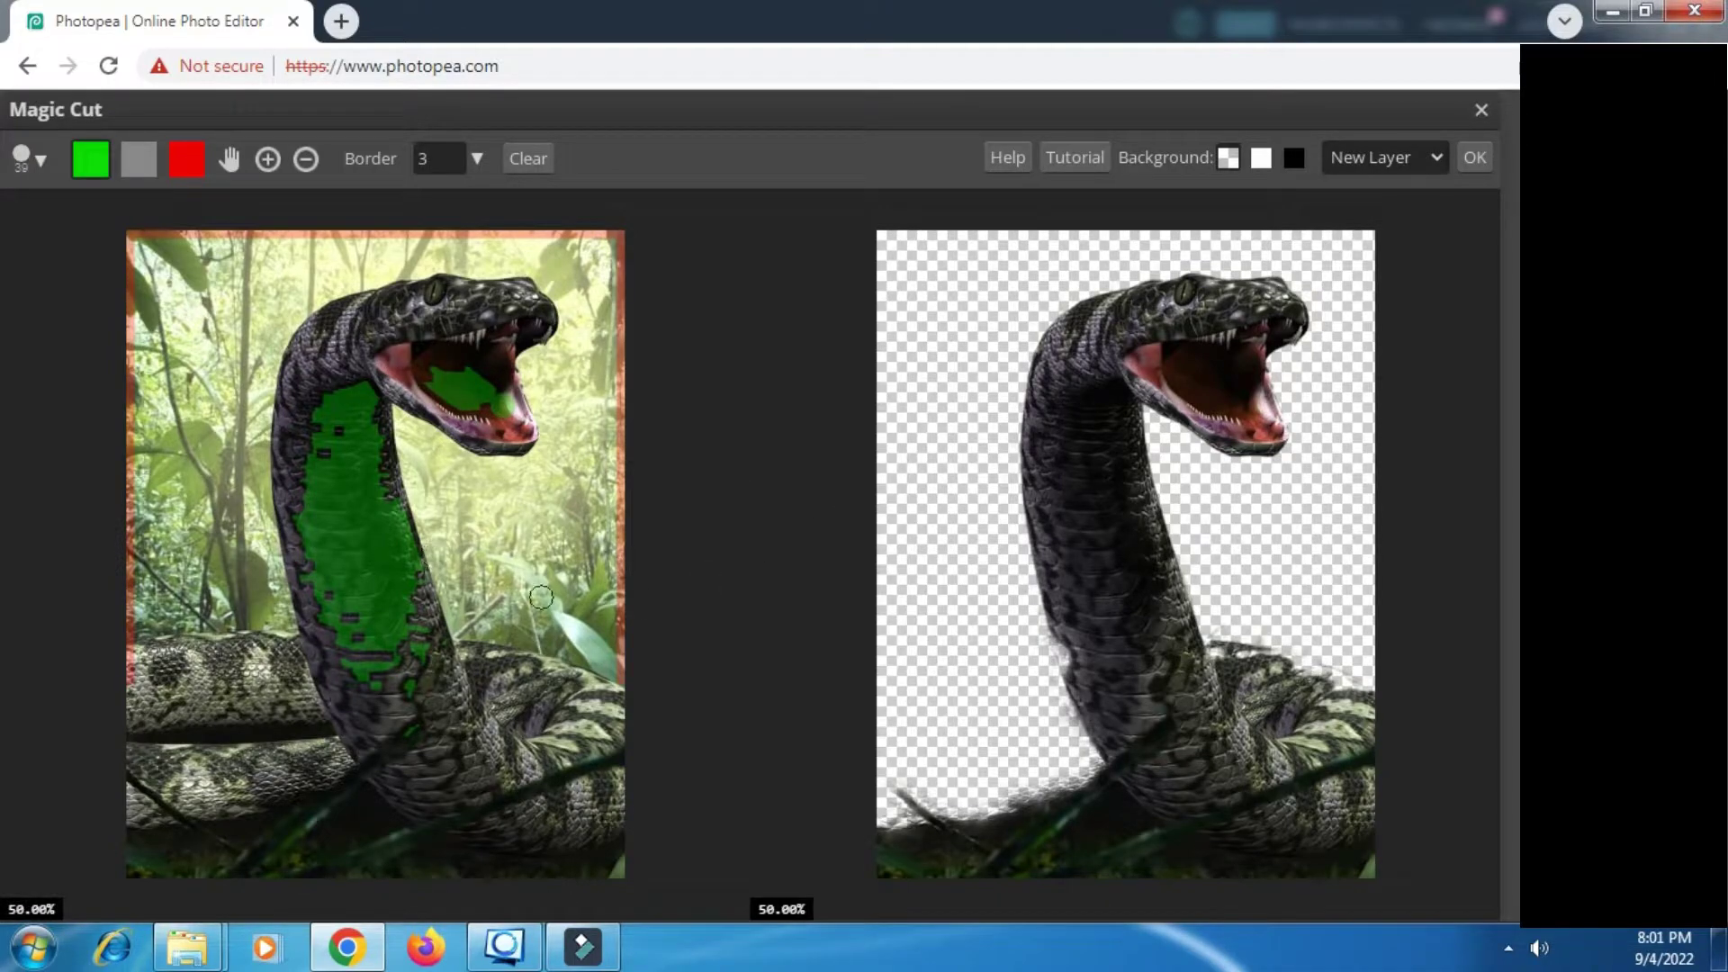
left_click_drag(283, 671, 283, 705)
left_click(147, 177)
left_click(118, 687)
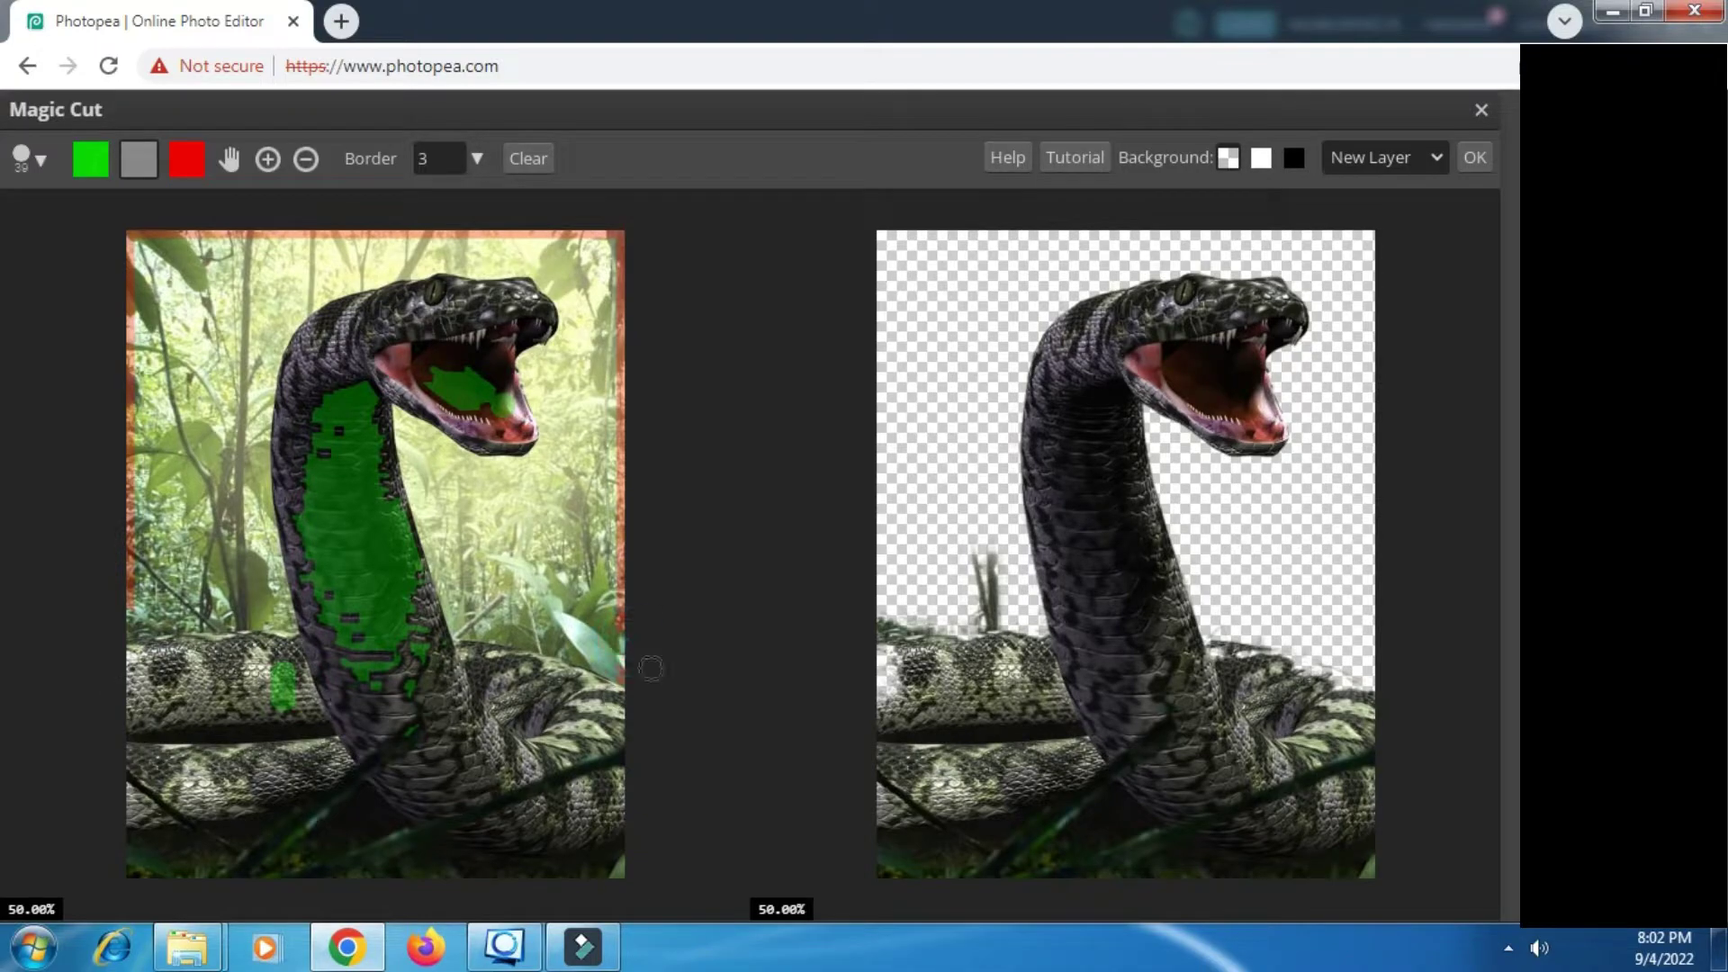
left_click(1472, 161)
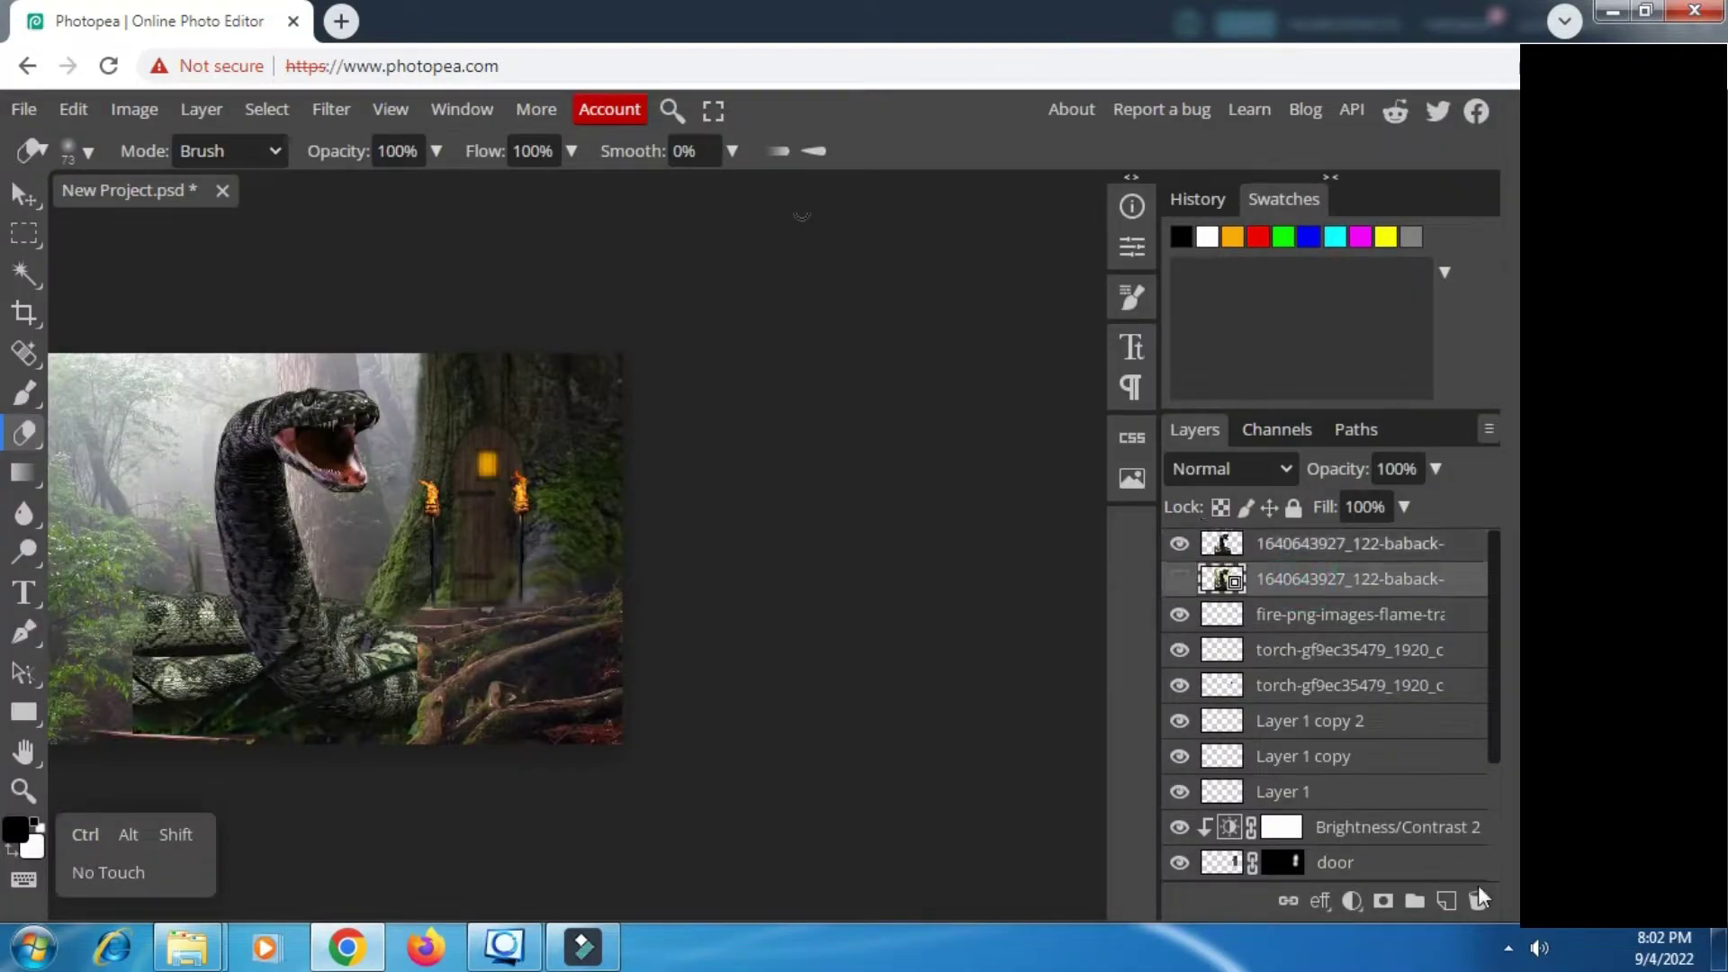
Step: Delete the original snake layer and move the snake cutout left into the misty forest
key("v")
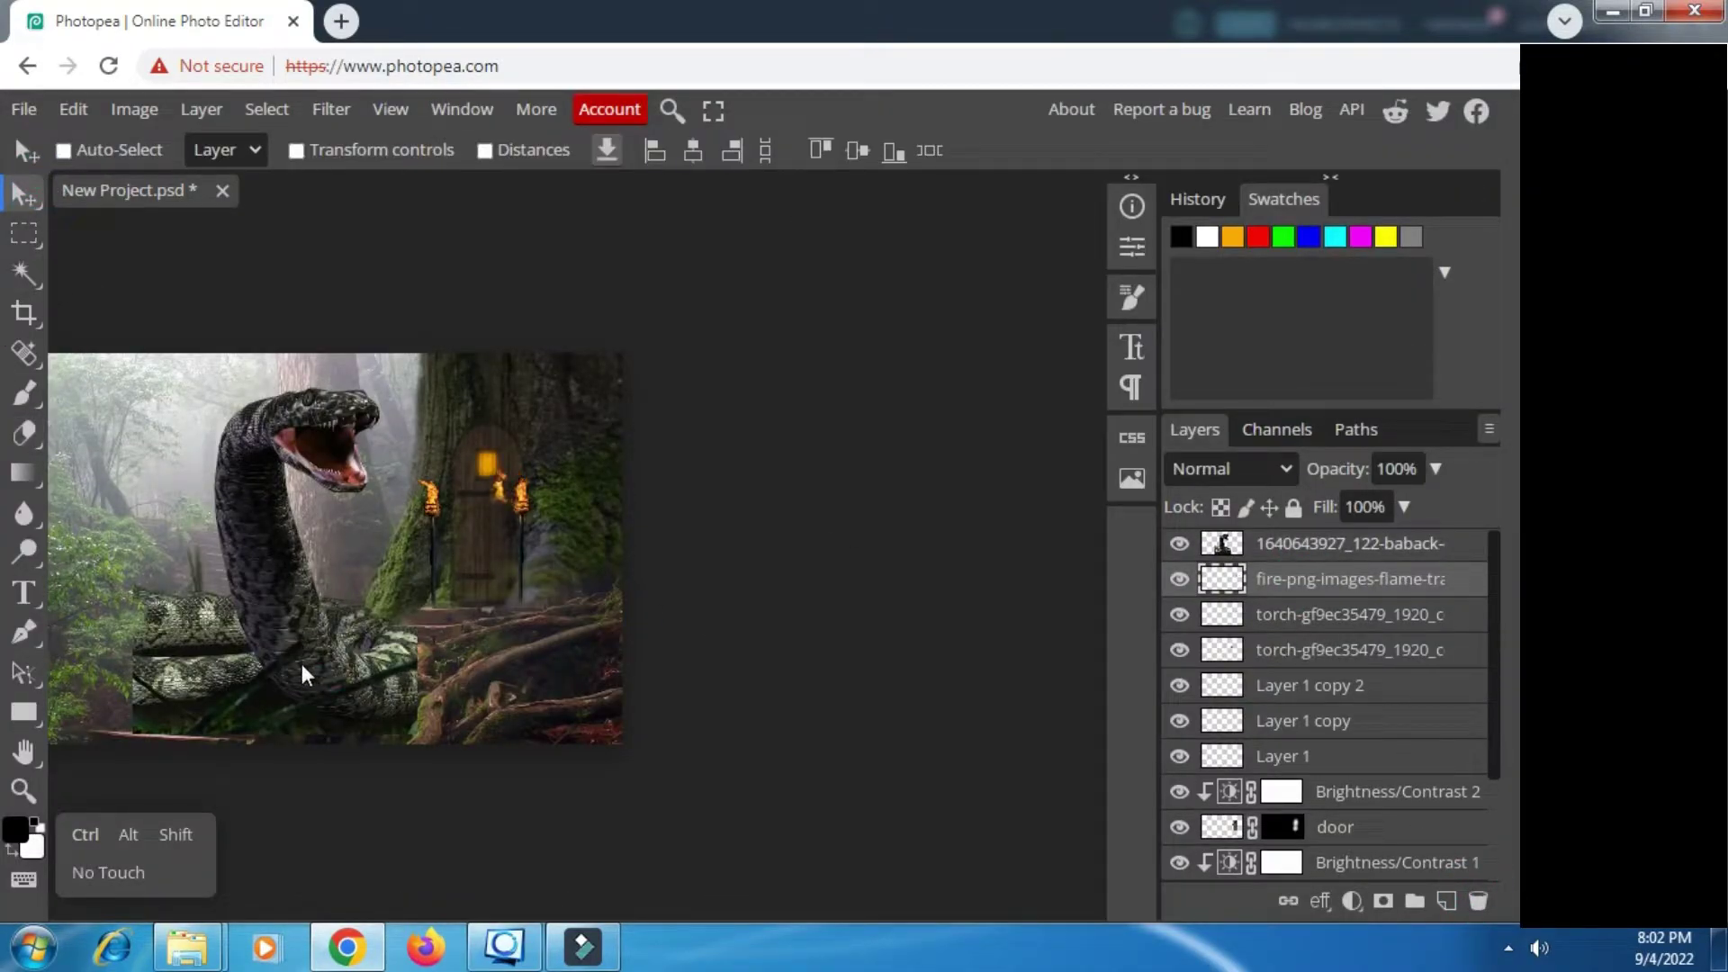
left_click(1206, 198)
left_click(1280, 198)
left_click_drag(279, 604, 208, 590)
key("space")
left_click_drag(305, 532, 565, 522)
left_click_drag(455, 555, 414, 571)
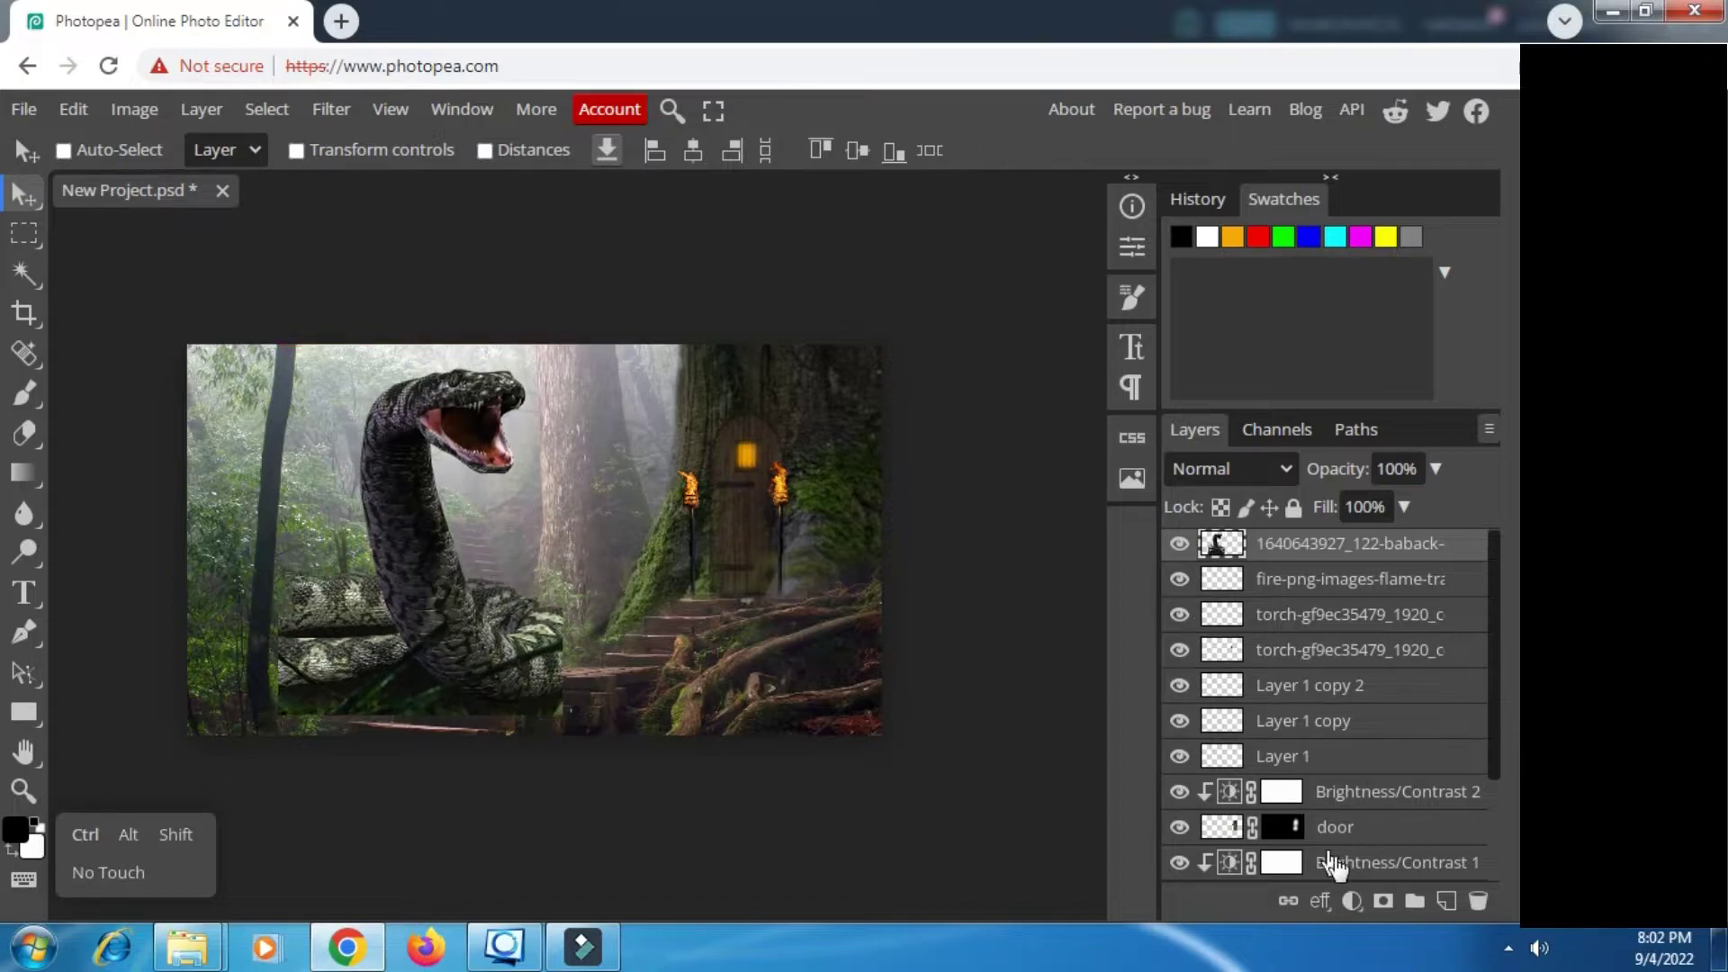
Step: Add a pale color fill layer clipped to the snake and lower its opacity for a hazy look
left_click(1351, 901)
left_click(1345, 111)
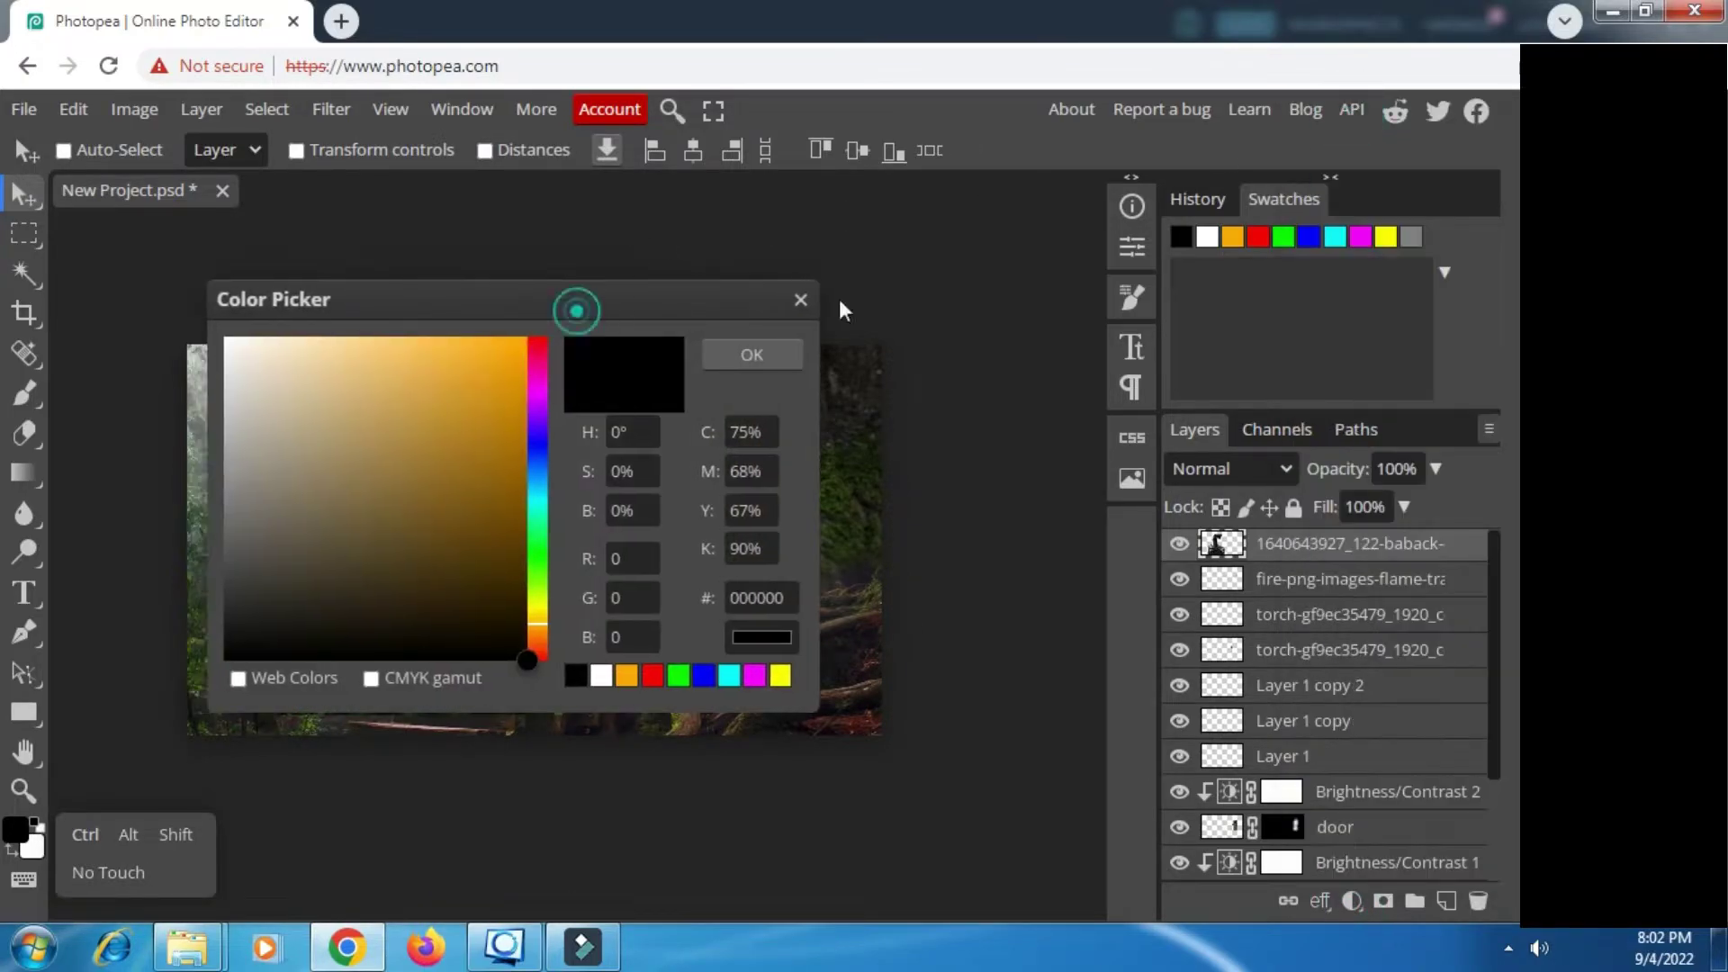
left_click(520, 359)
left_click(1227, 334)
right_click(1341, 553)
left_click(1199, 726)
left_click(1437, 470)
left_click_drag(1357, 509, 1334, 508)
Step: Add a layer mask to the snake layer and invert it to hide the whole snake
left_click(1307, 581)
left_click(1383, 900)
left_click(1132, 247)
left_click(764, 491)
left_click(1132, 246)
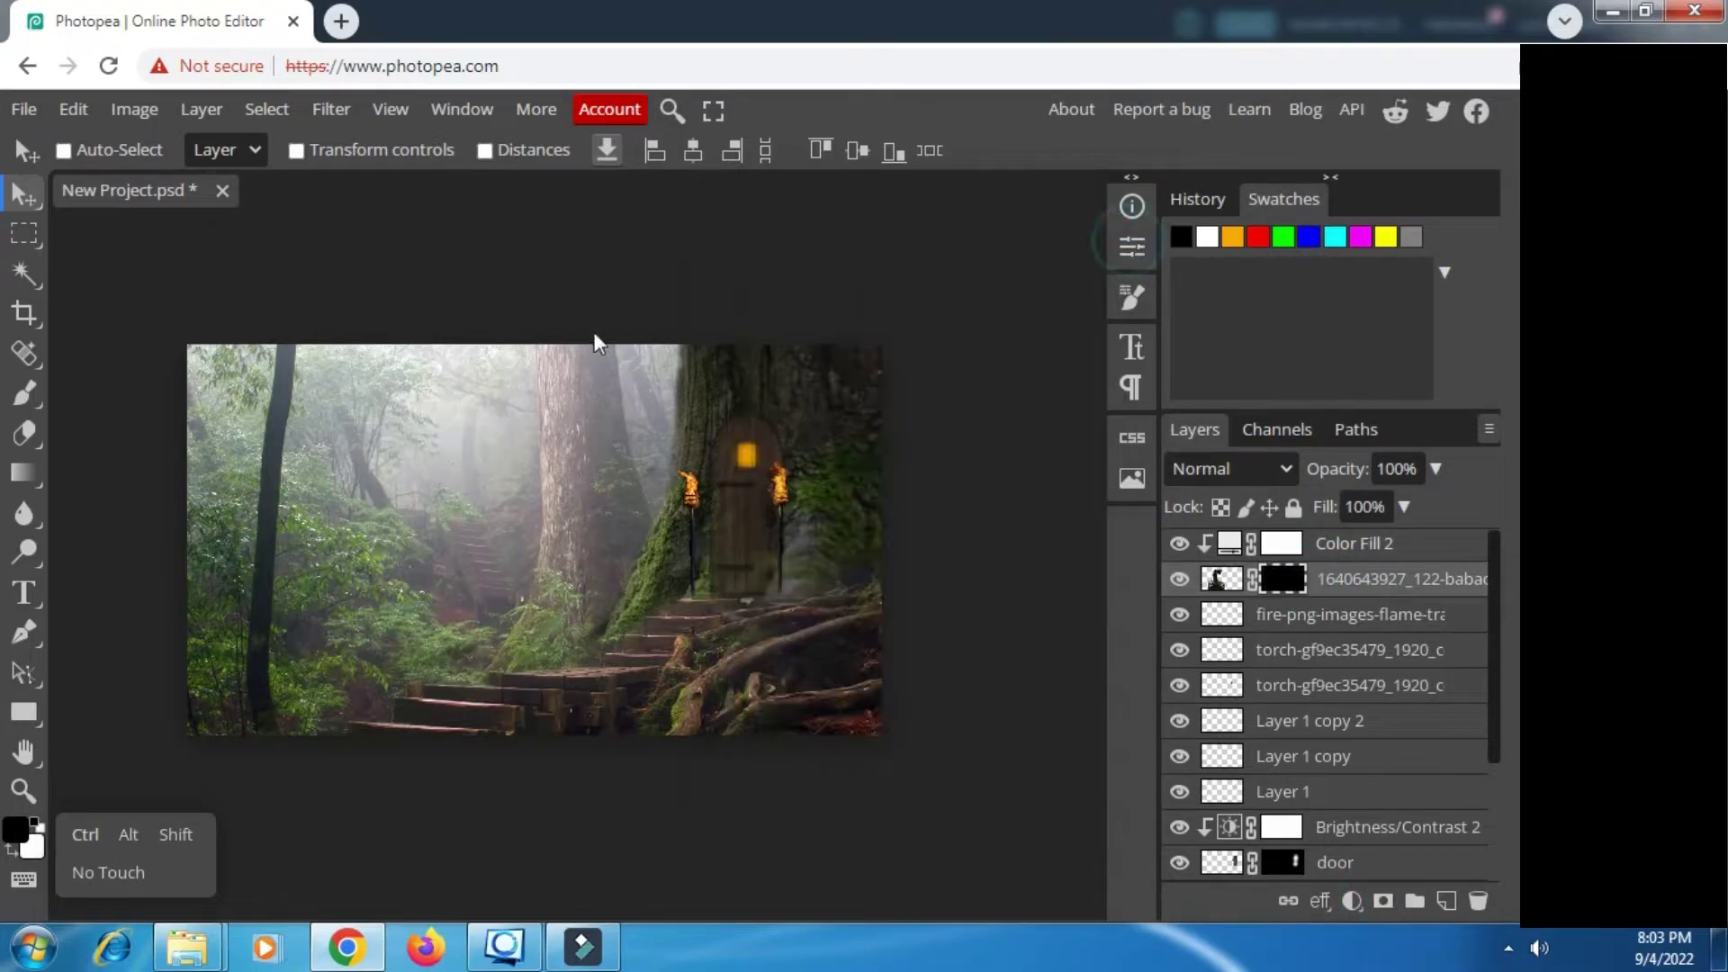
Step: Paint the snake's head and neck back in on the mask with a soft white brush, size 333, at 25% opacity
left_click(24, 392)
left_click(37, 822)
left_click(411, 188)
right_click(458, 476)
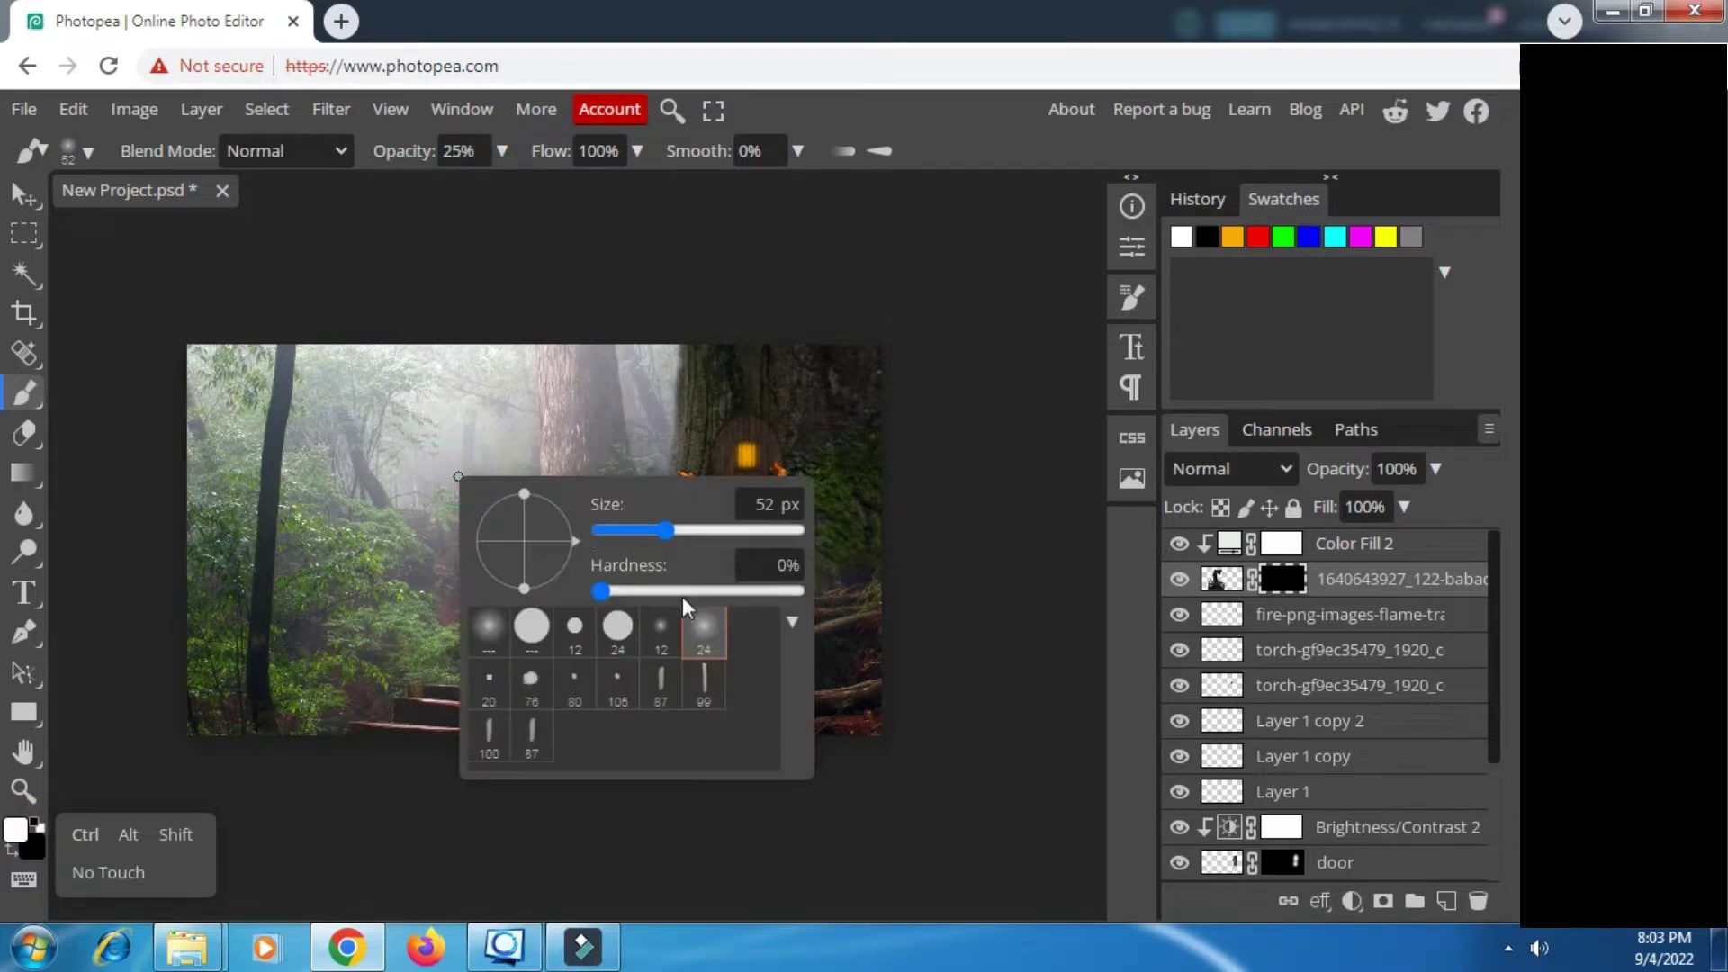
mouse_move(477, 360)
left_mouse_down()
mouse_move(437, 387)
mouse_move(461, 421)
mouse_move(488, 393)
mouse_move(466, 462)
mouse_move(398, 420)
mouse_move(447, 543)
left_mouse_up()
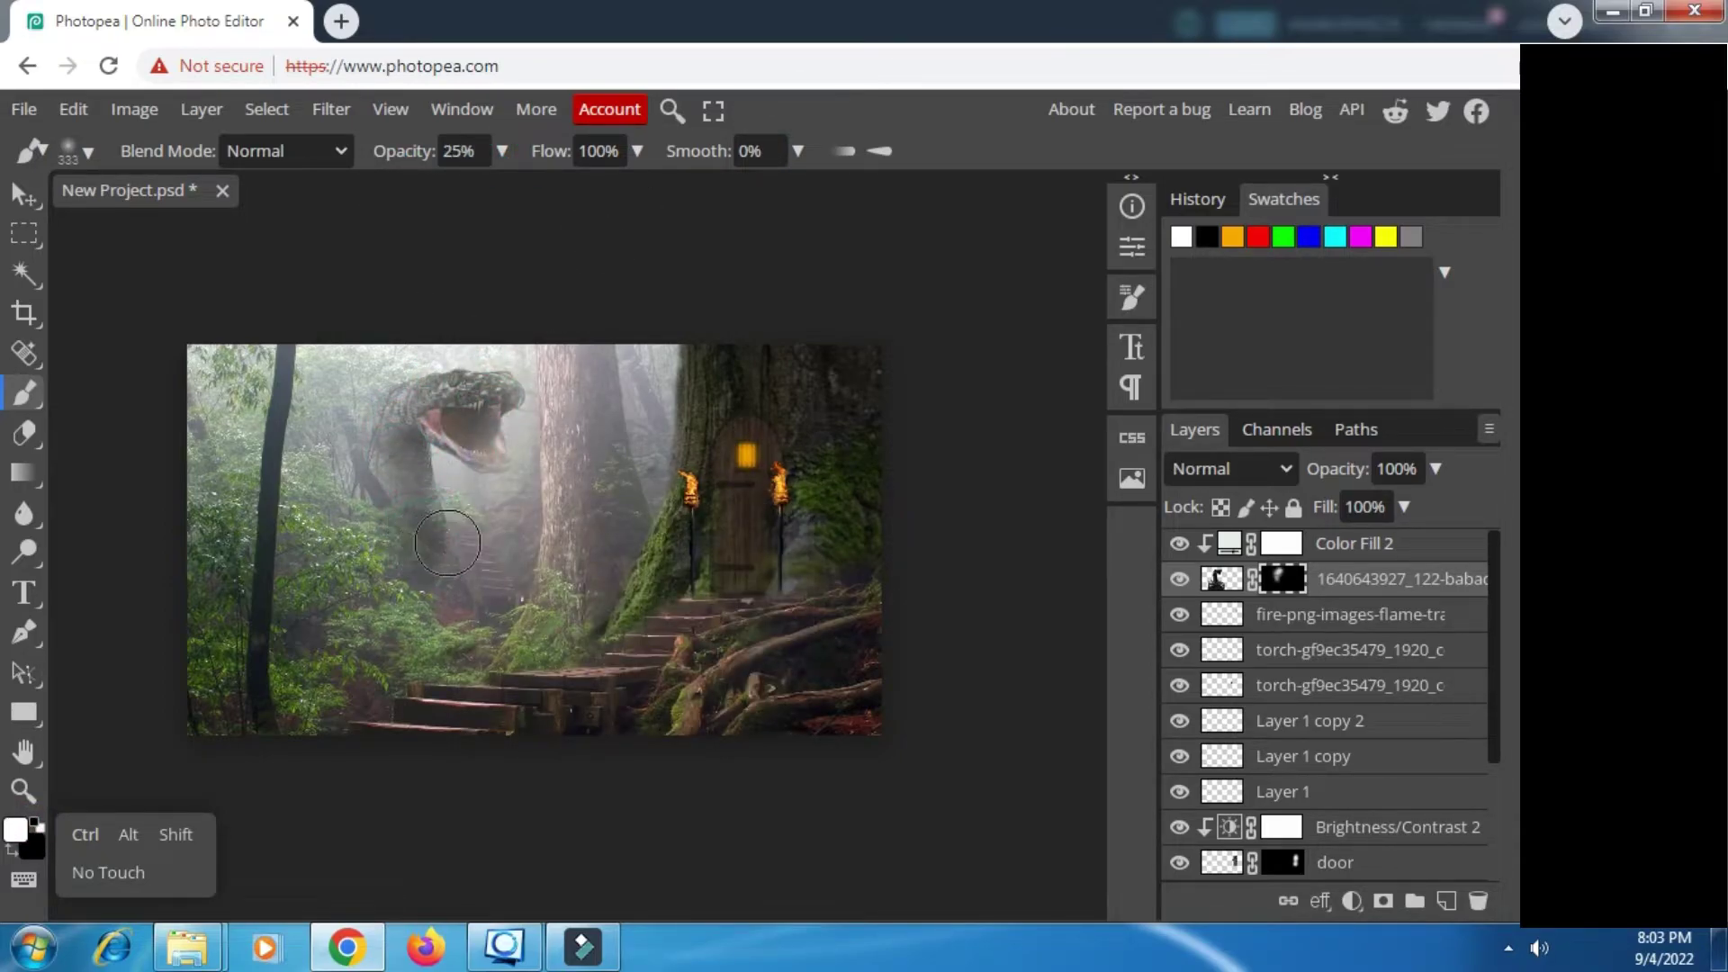
Step: Move the snake slightly right and up, and reveal more of its head and neck on the mask
key("v")
mouse_move(407, 479)
left_mouse_down()
mouse_move(469, 529)
mouse_move(409, 411)
mouse_move(533, 407)
mouse_move(526, 461)
mouse_move(497, 460)
mouse_move(498, 595)
mouse_move(434, 466)
left_mouse_up()
left_click(25, 393)
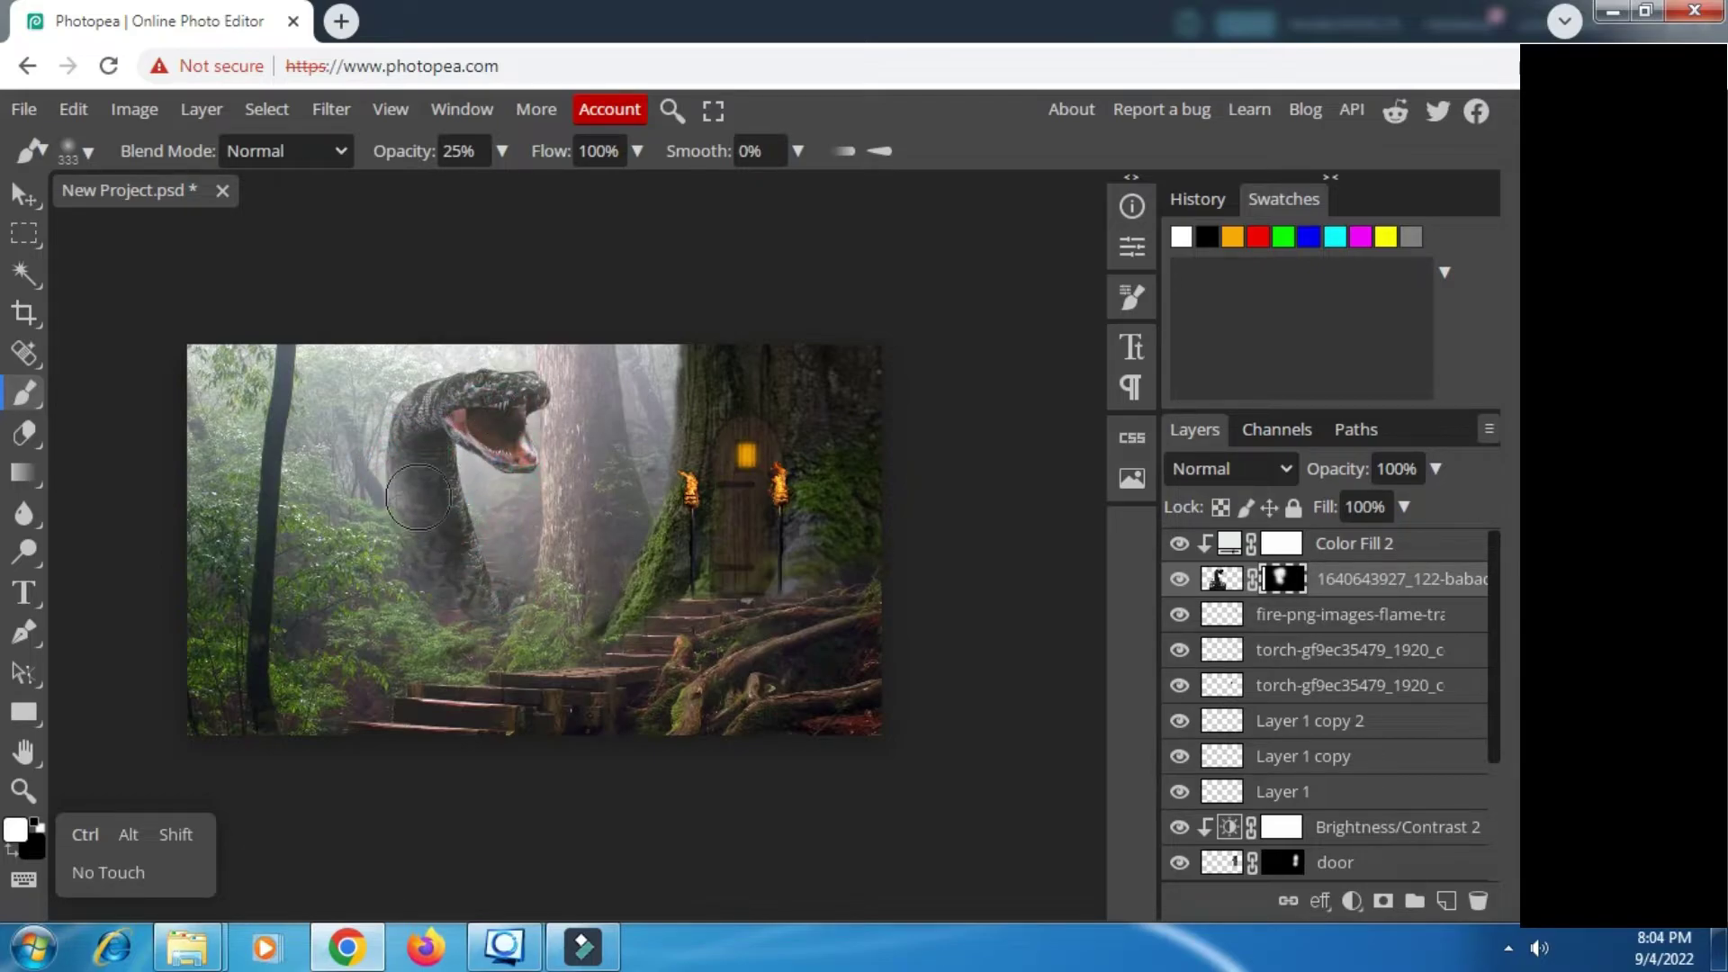
mouse_move(526, 376)
left_mouse_down()
mouse_move(539, 373)
mouse_move(553, 439)
left_mouse_up()
left_click(417, 470)
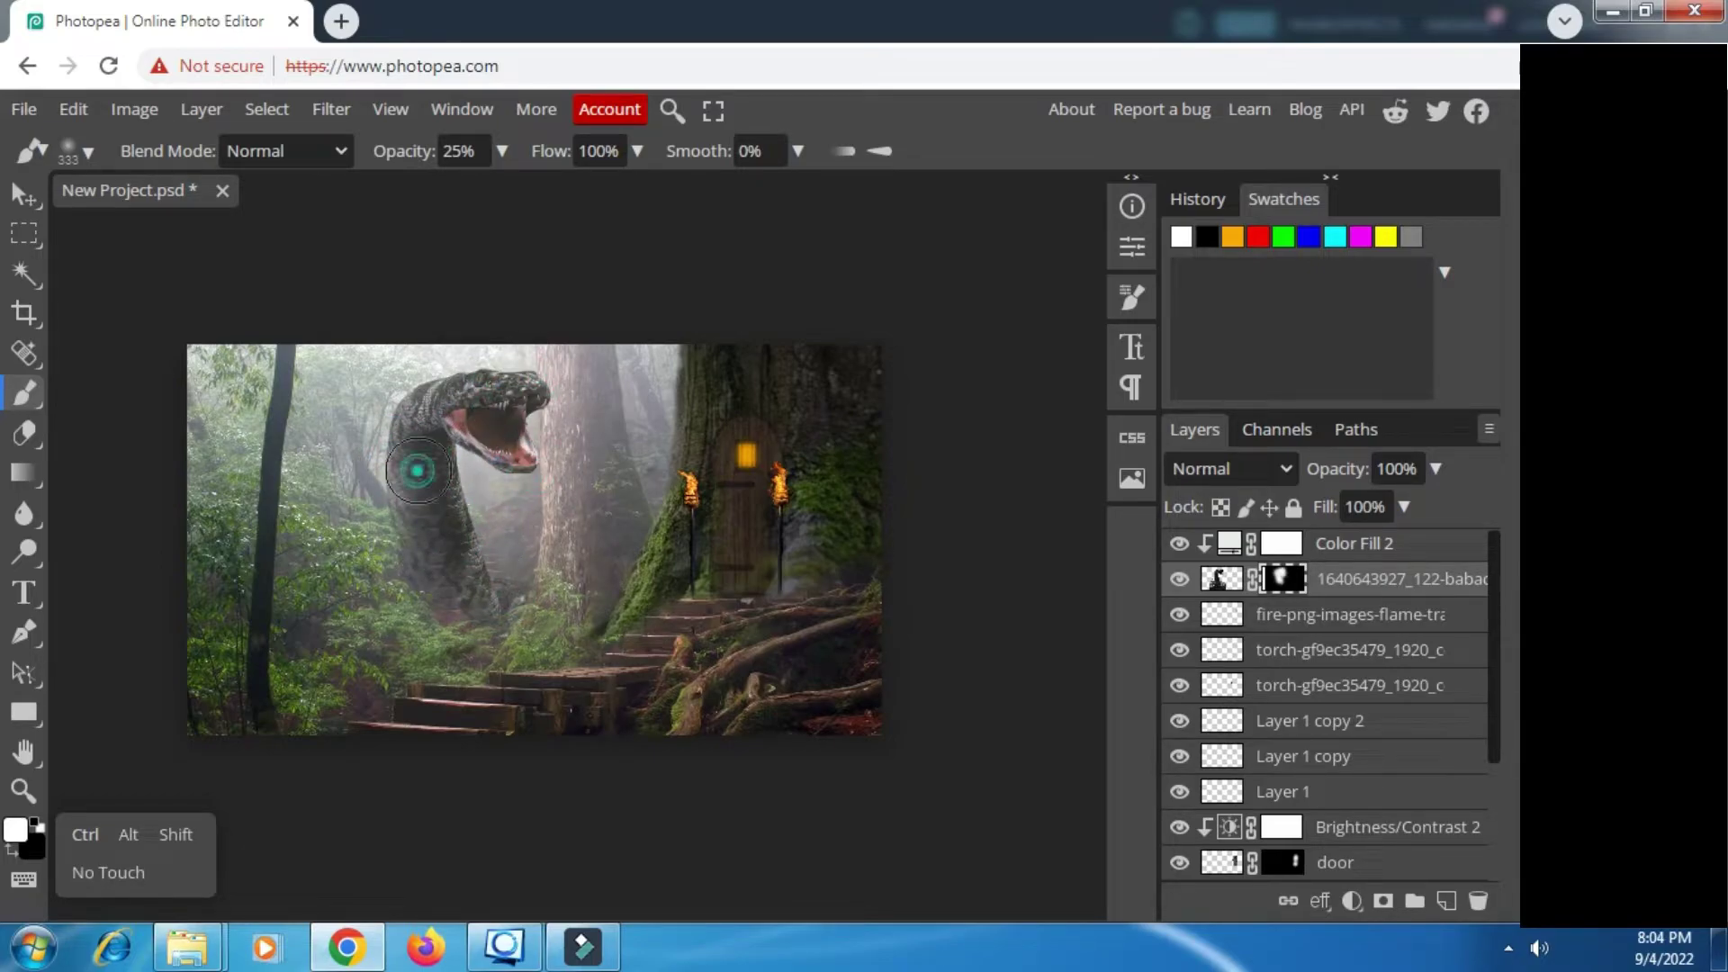
Step: Set the opacity of the snake's clipped color fill to 21%
left_click(1347, 548)
left_click(1435, 469)
left_click_drag(1336, 506, 1341, 504)
scroll(410, 565, "up", 1)
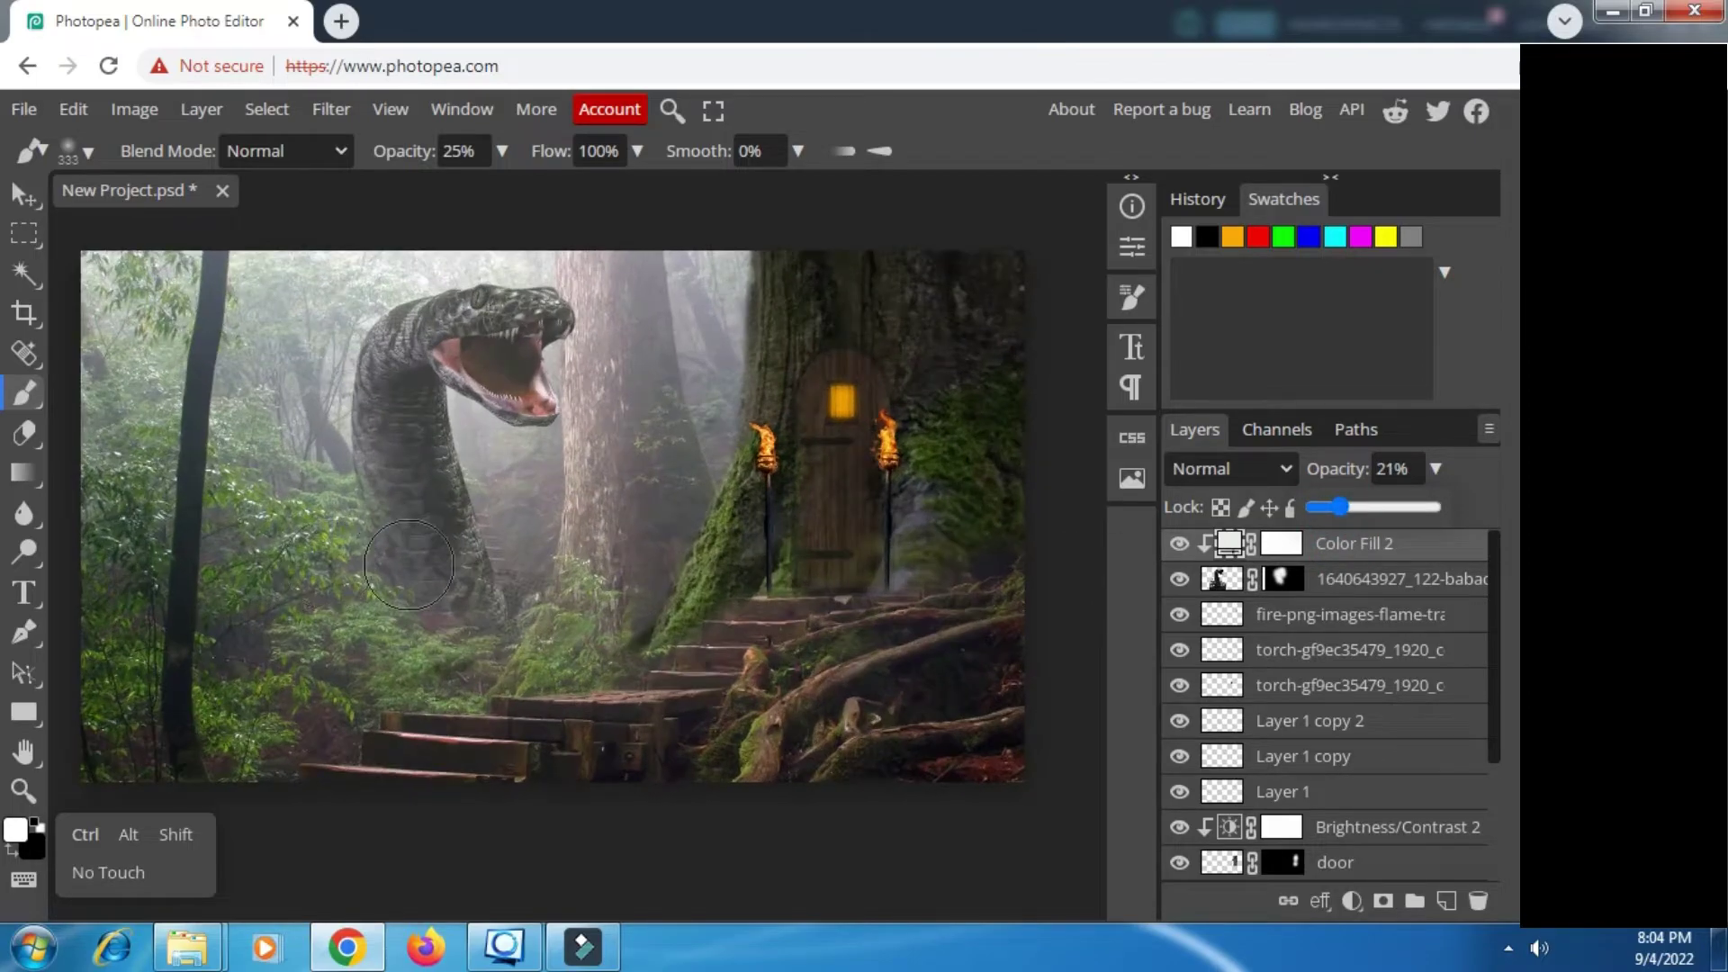
scroll(409, 564, "down", 1)
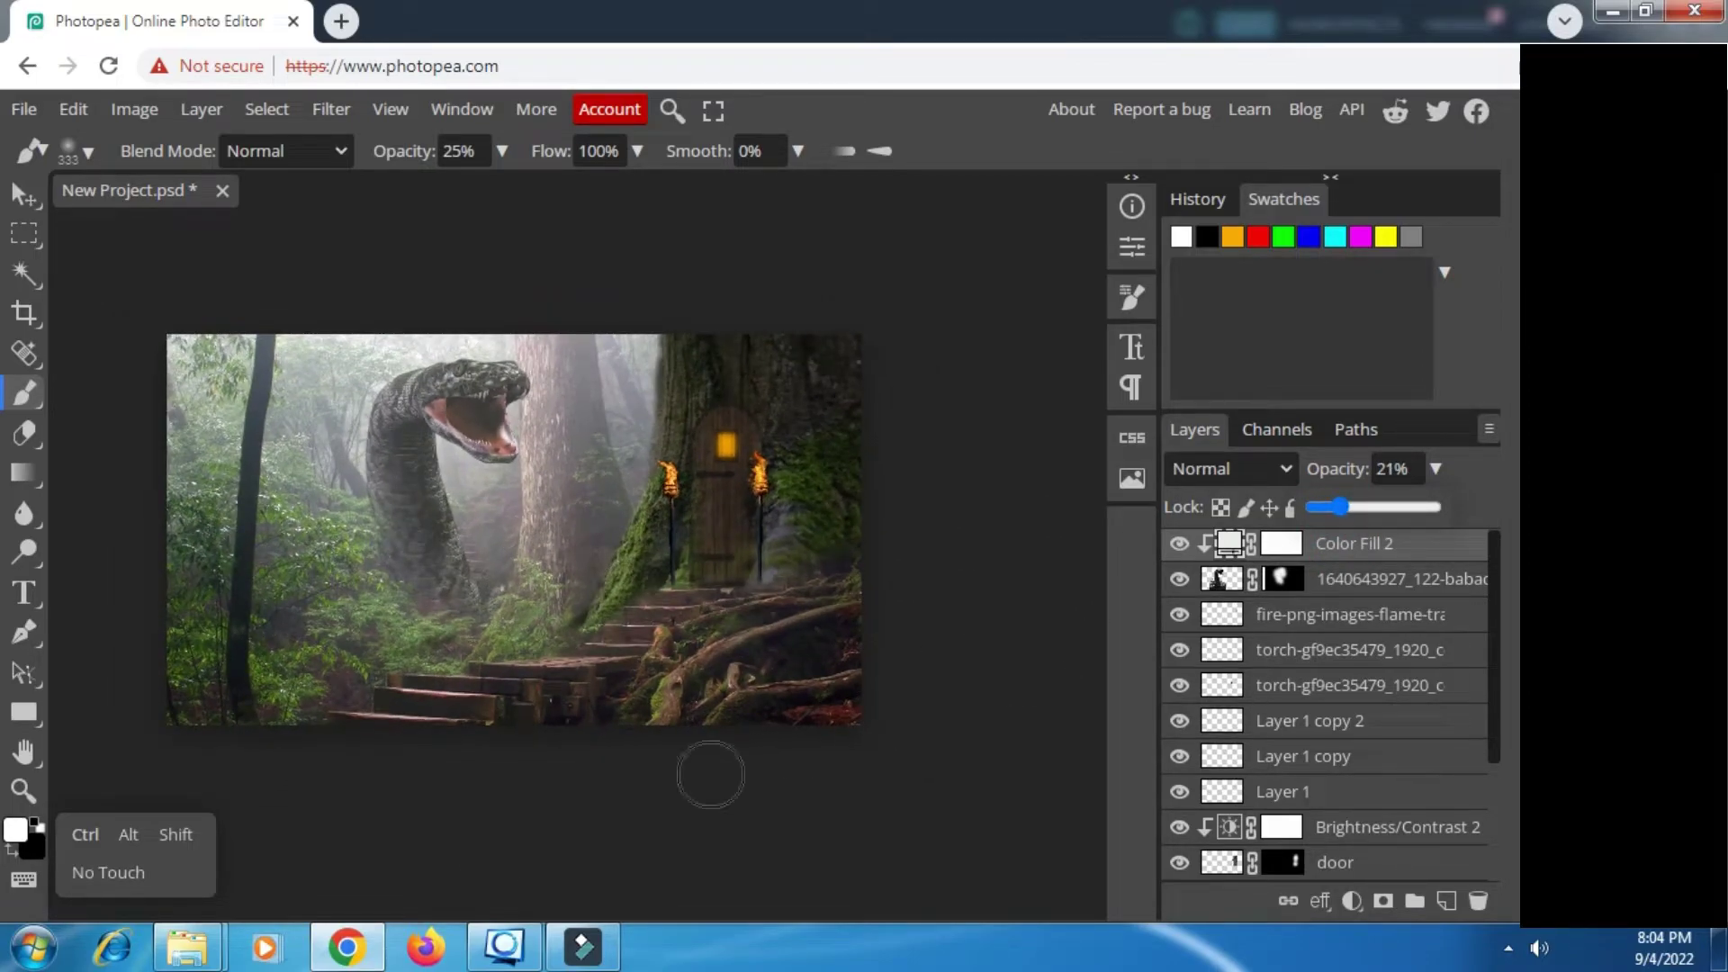
Step: Place the girl image from the Pictures folder into the forest scene
mouse_move(187, 947)
left_click(162, 819)
scroll(640, 584, "down", 1)
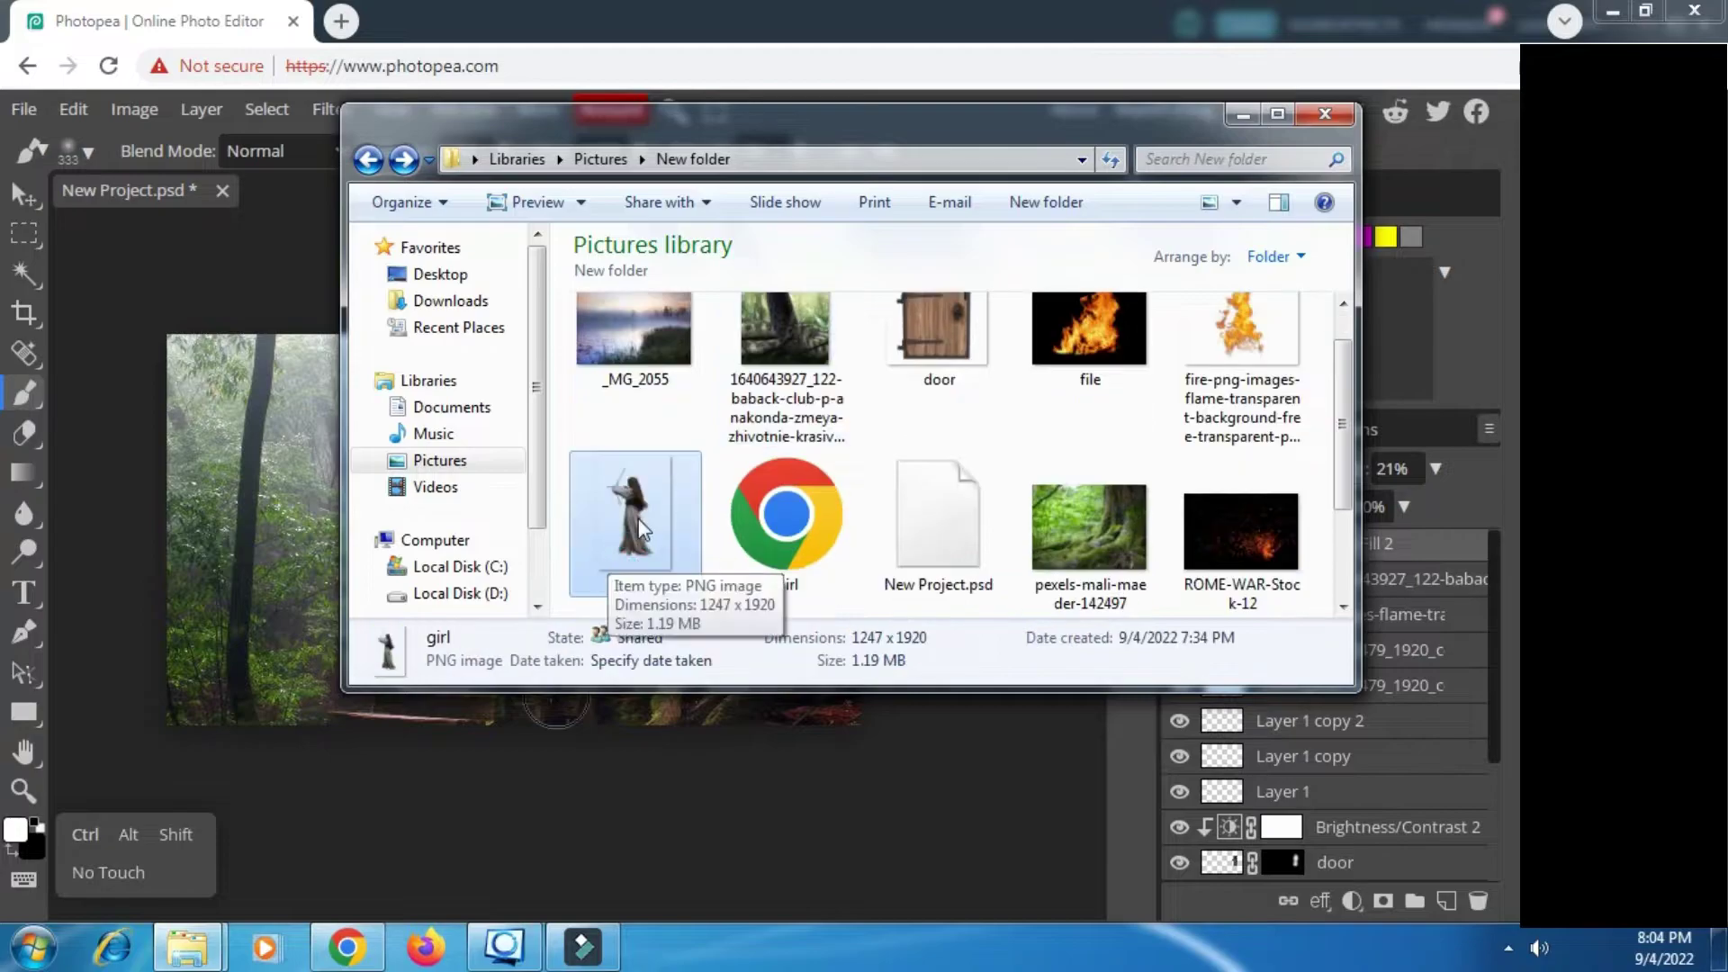
left_click_drag(630, 500, 432, 491)
Step: Scale the girl down and stand her on the wooden stairs, aiming her bow at the snake's mouth
left_click_drag(595, 592, 626, 586)
left_click_drag(417, 327, 445, 367)
left_click_drag(609, 550, 621, 545)
left_click_drag(456, 363, 473, 390)
left_click_drag(612, 495, 601, 489)
left_click_drag(674, 385, 681, 373)
left_click_drag(609, 482, 627, 478)
left_click(1005, 151)
key("b")
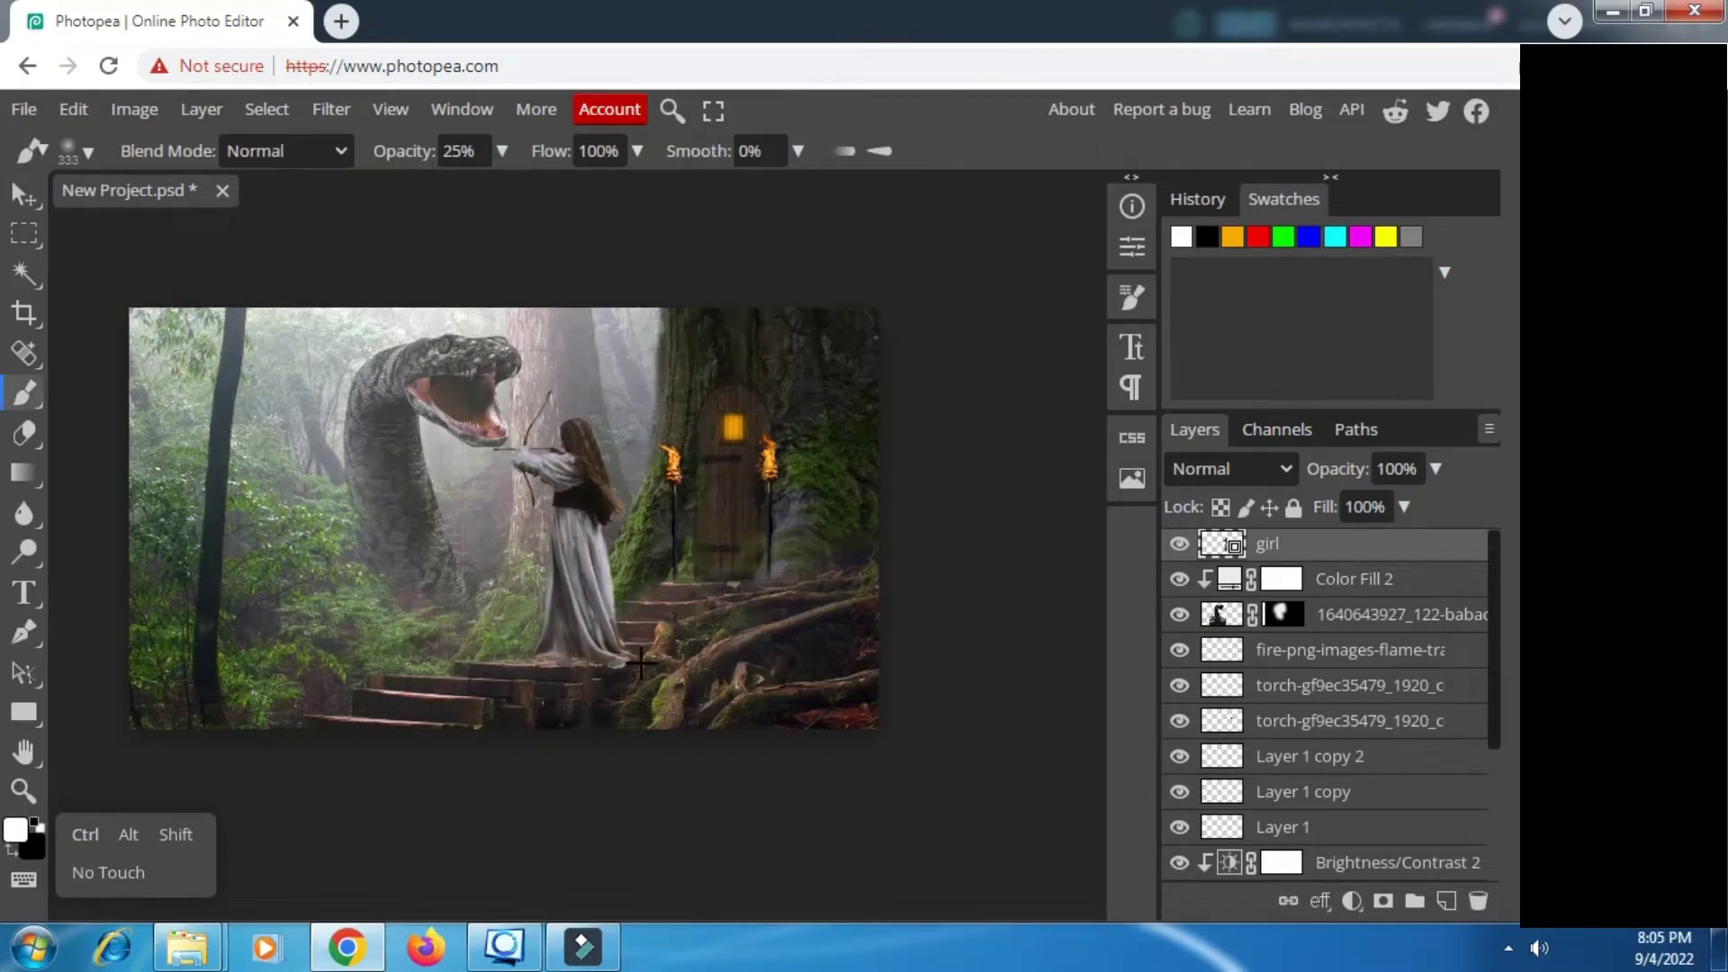
Step: Make a slight Free Transform adjustment to the girl standing on the stairs
scroll(630, 585, "up", 2)
scroll(675, 581, "down", 1)
scroll(675, 582, "down", 1)
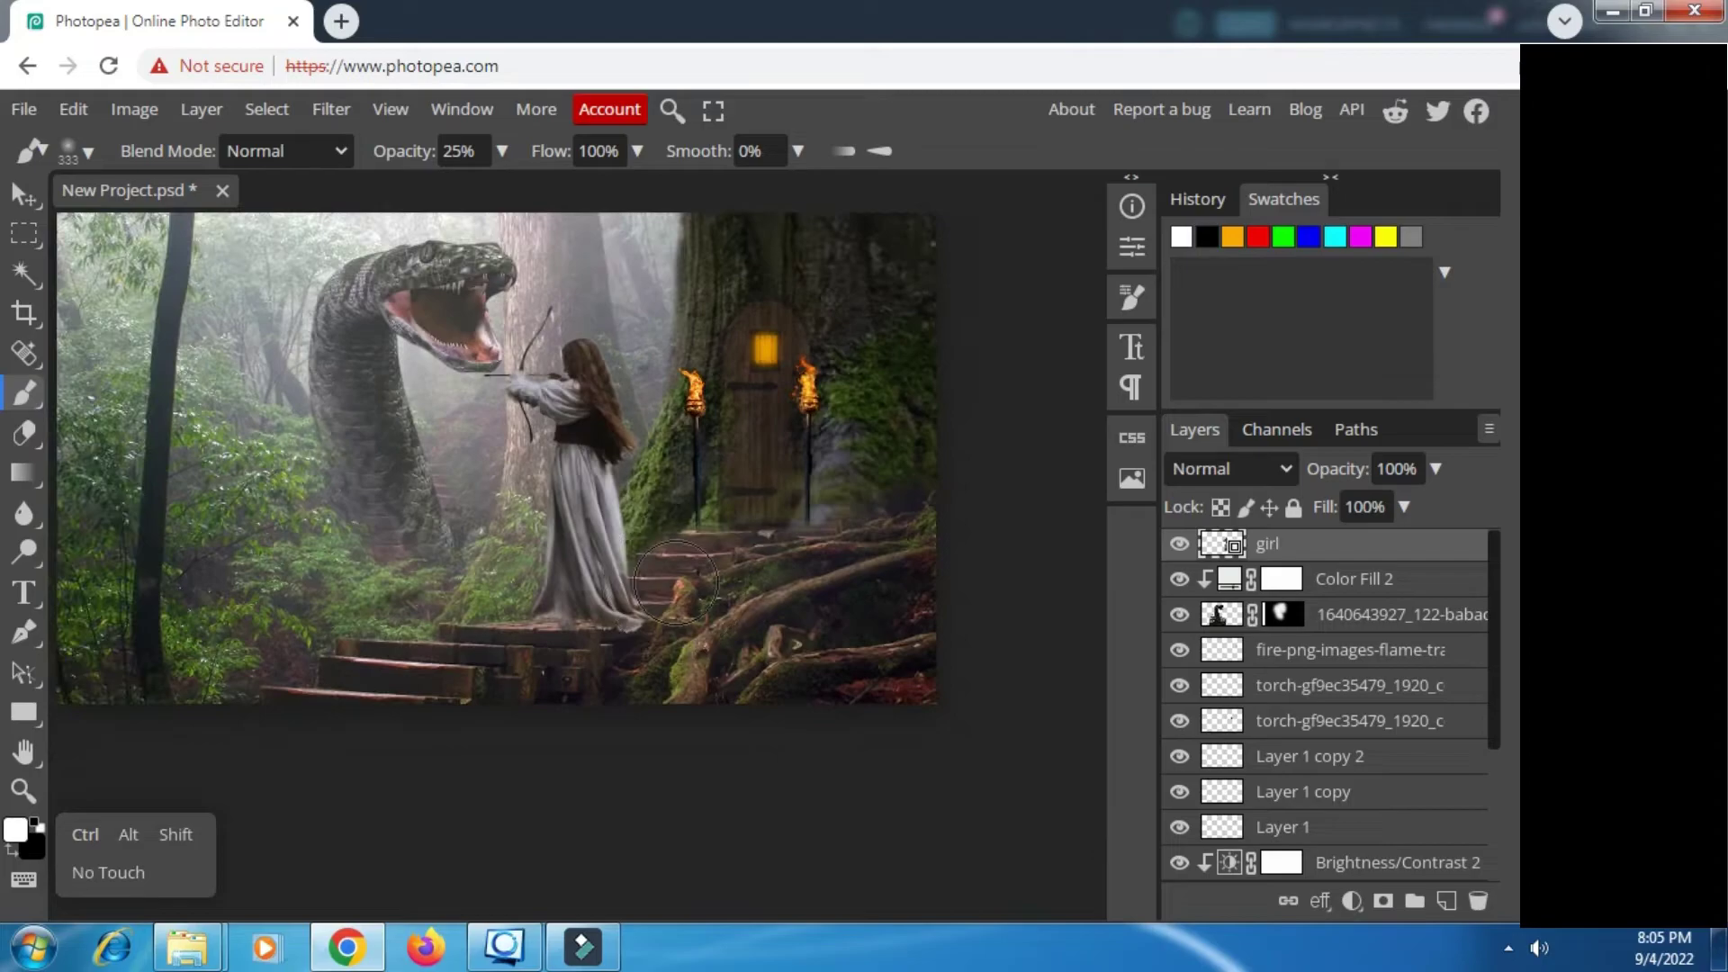
left_click(24, 234)
right_click(459, 297)
left_click(540, 760)
mouse_move(720, 259)
left_mouse_down()
mouse_move(740, 230)
mouse_move(725, 252)
left_mouse_up()
key("Return")
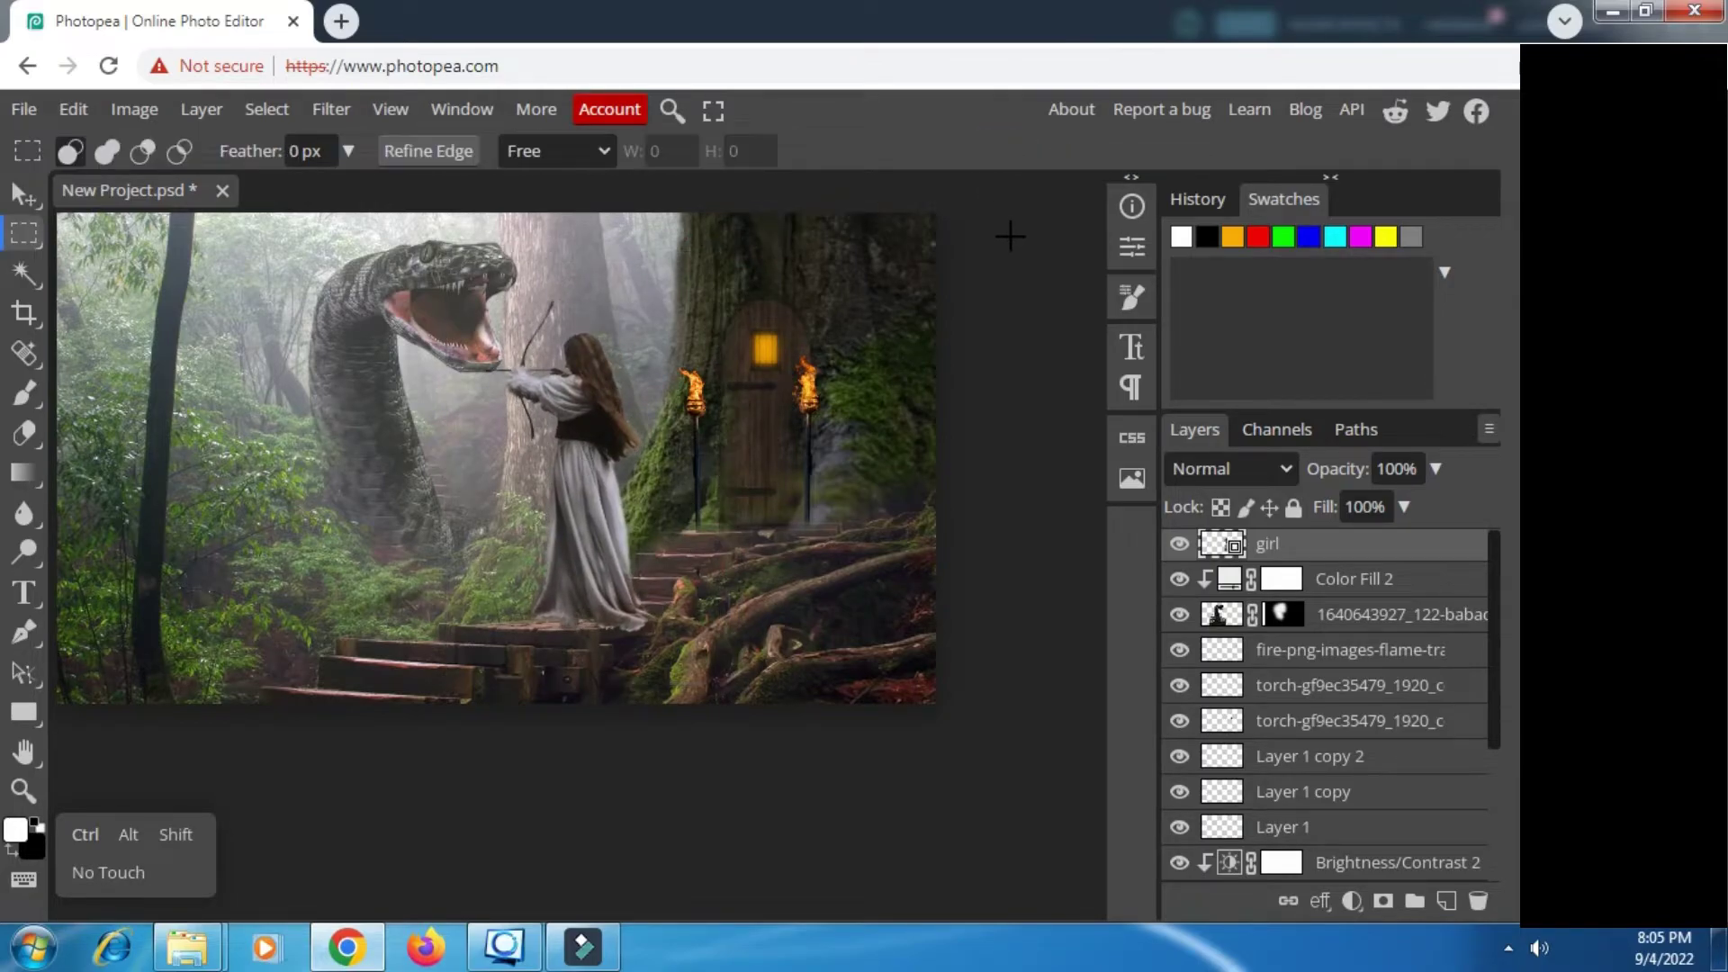
Step: Add a Brightness/Contrast adjustment clipped to the girl, lowering the brightness and slightly lowering the contrast
scroll(745, 477, "up", 2)
left_click(1353, 899)
left_click(1395, 239)
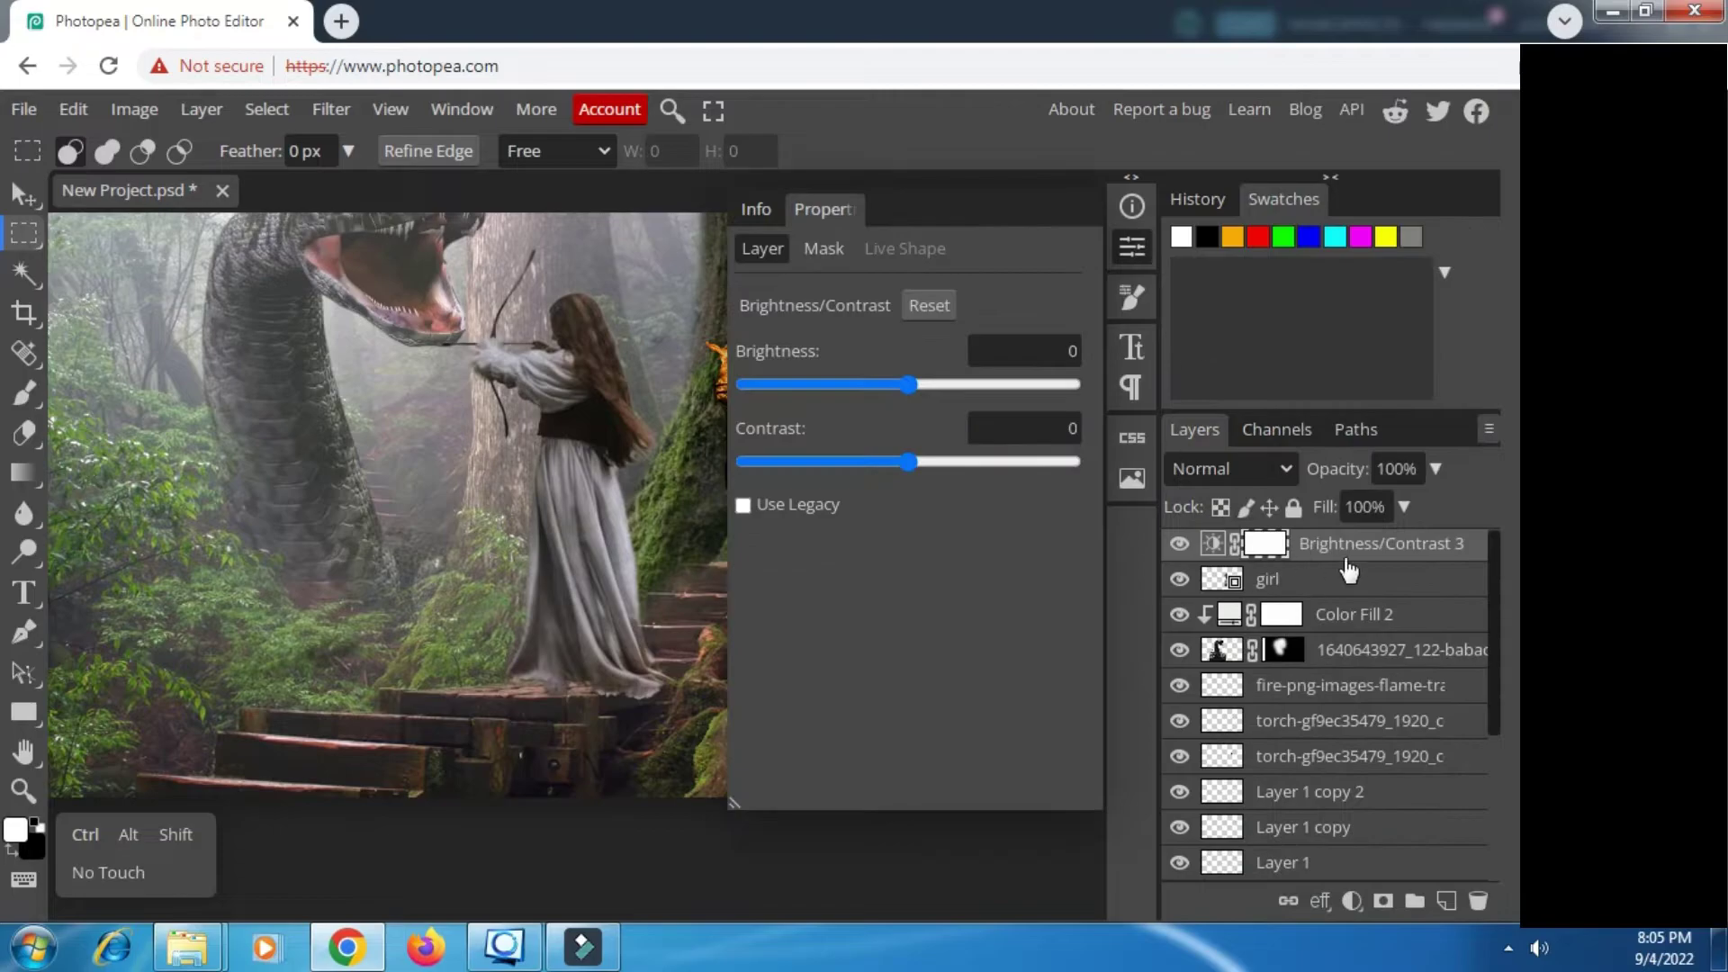
left_click(854, 385)
left_click_drag(855, 391, 851, 407)
left_click(890, 461)
left_click(1131, 247)
scroll(826, 430, "down", 2)
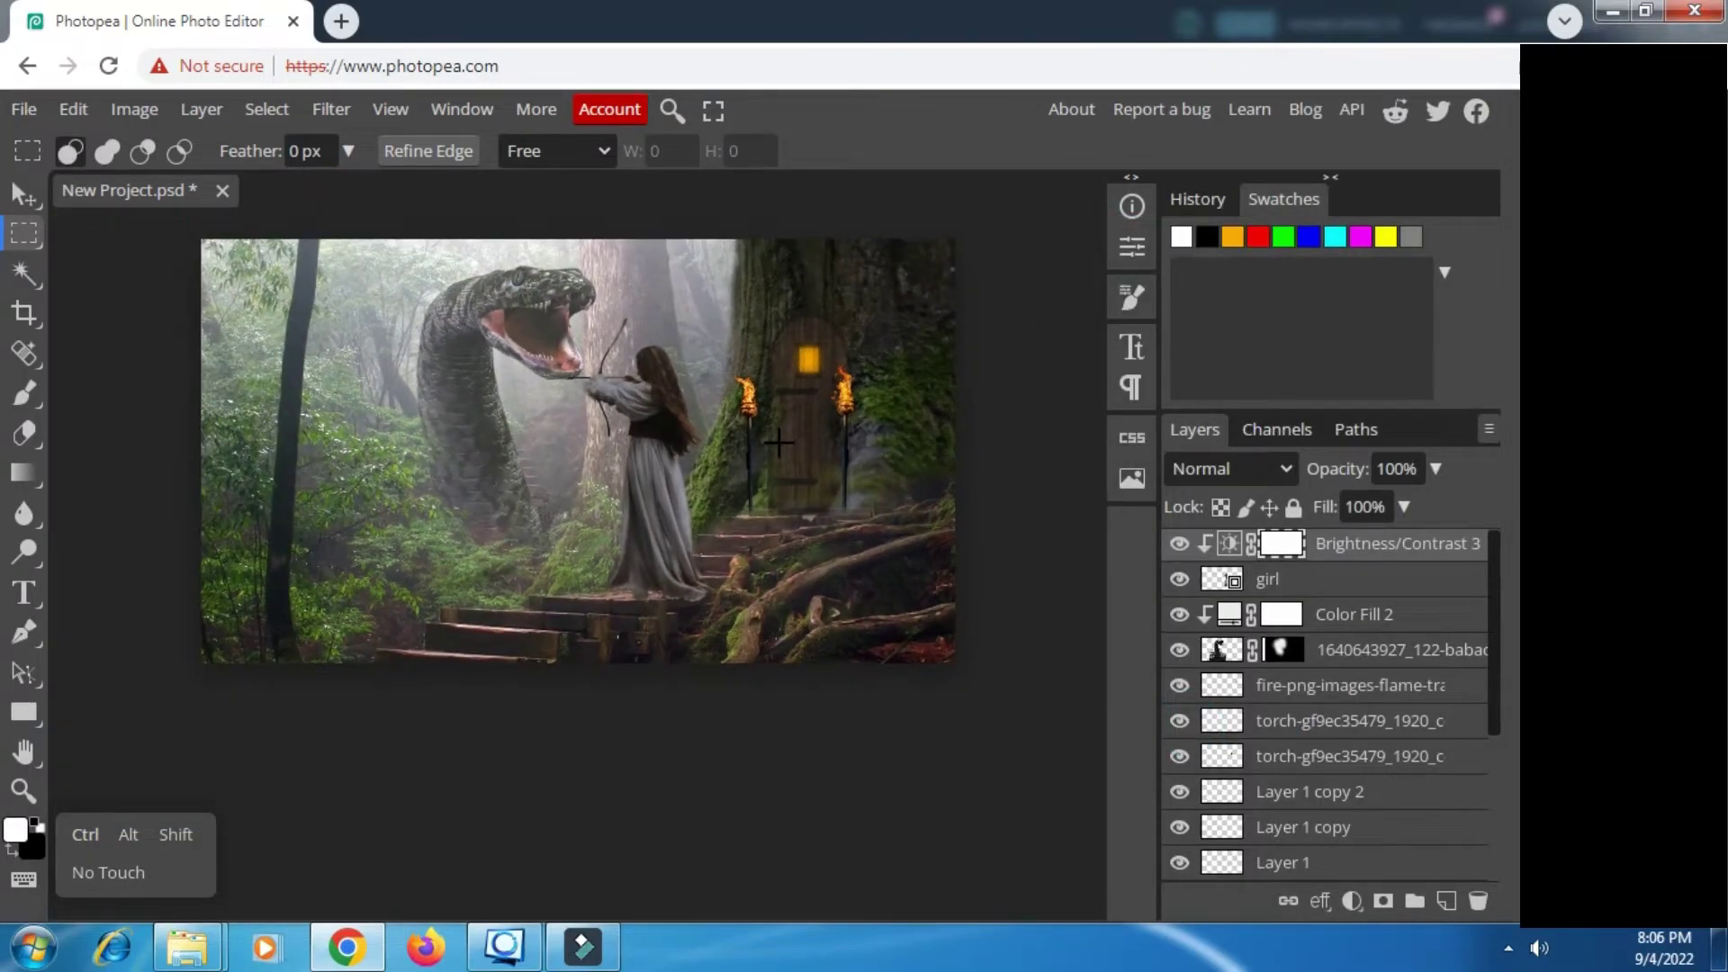
scroll(1325, 671, "down", 3)
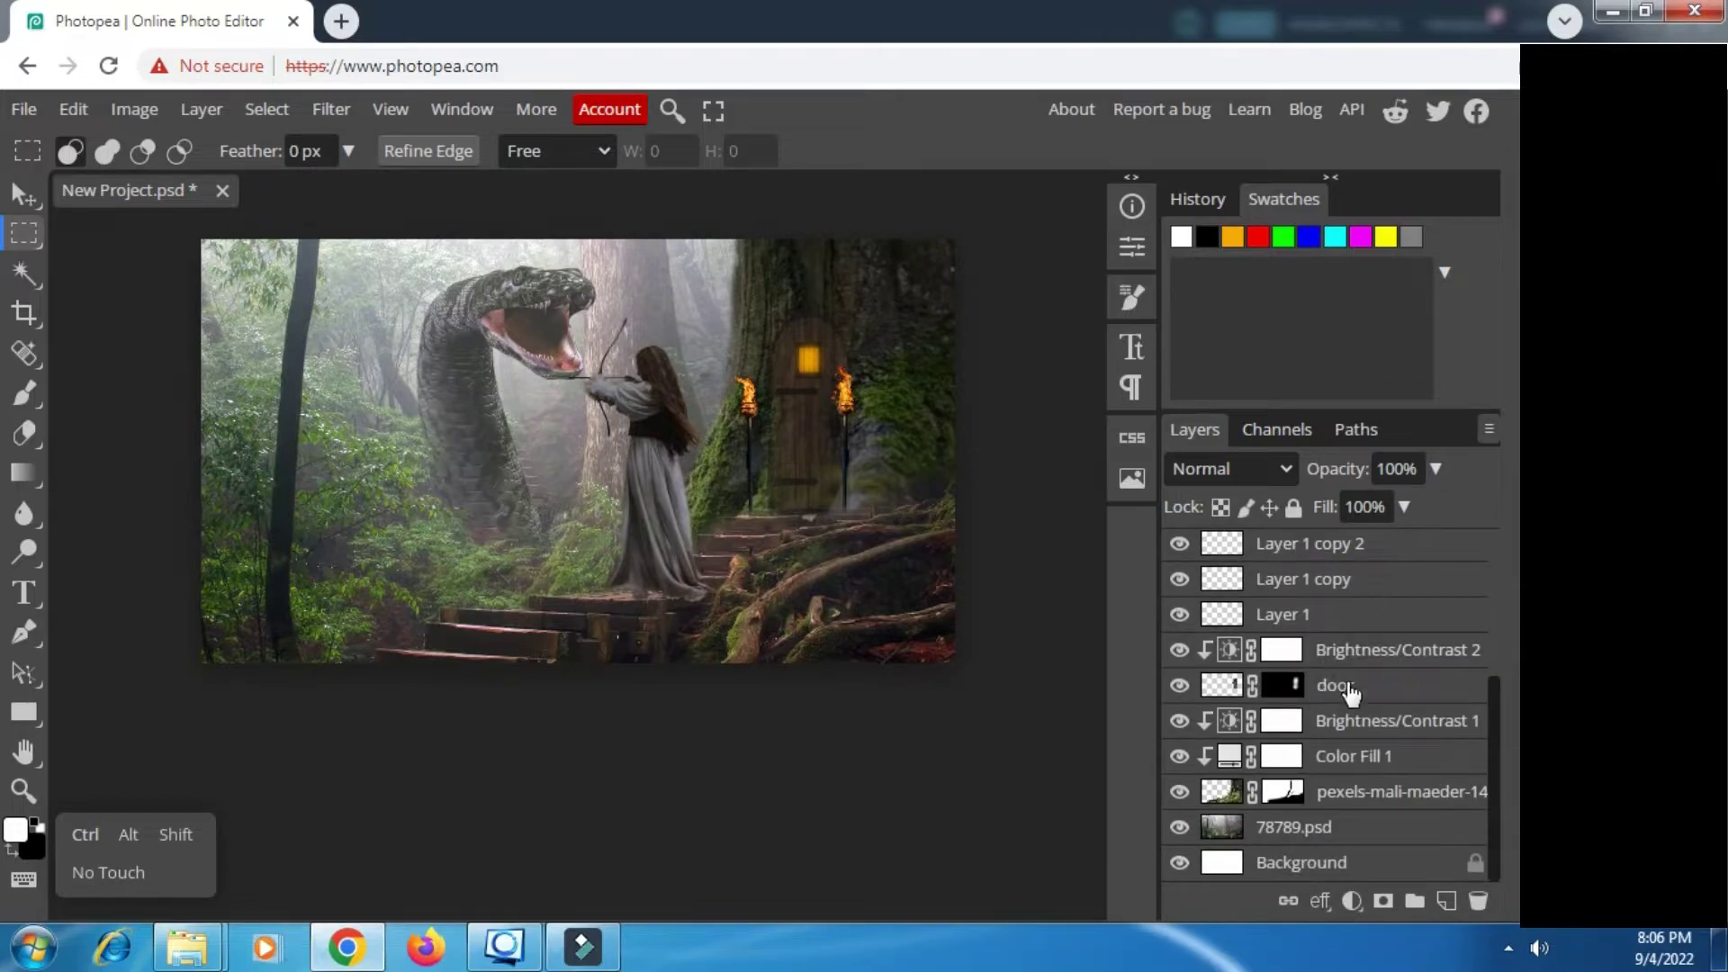
left_click(1352, 901)
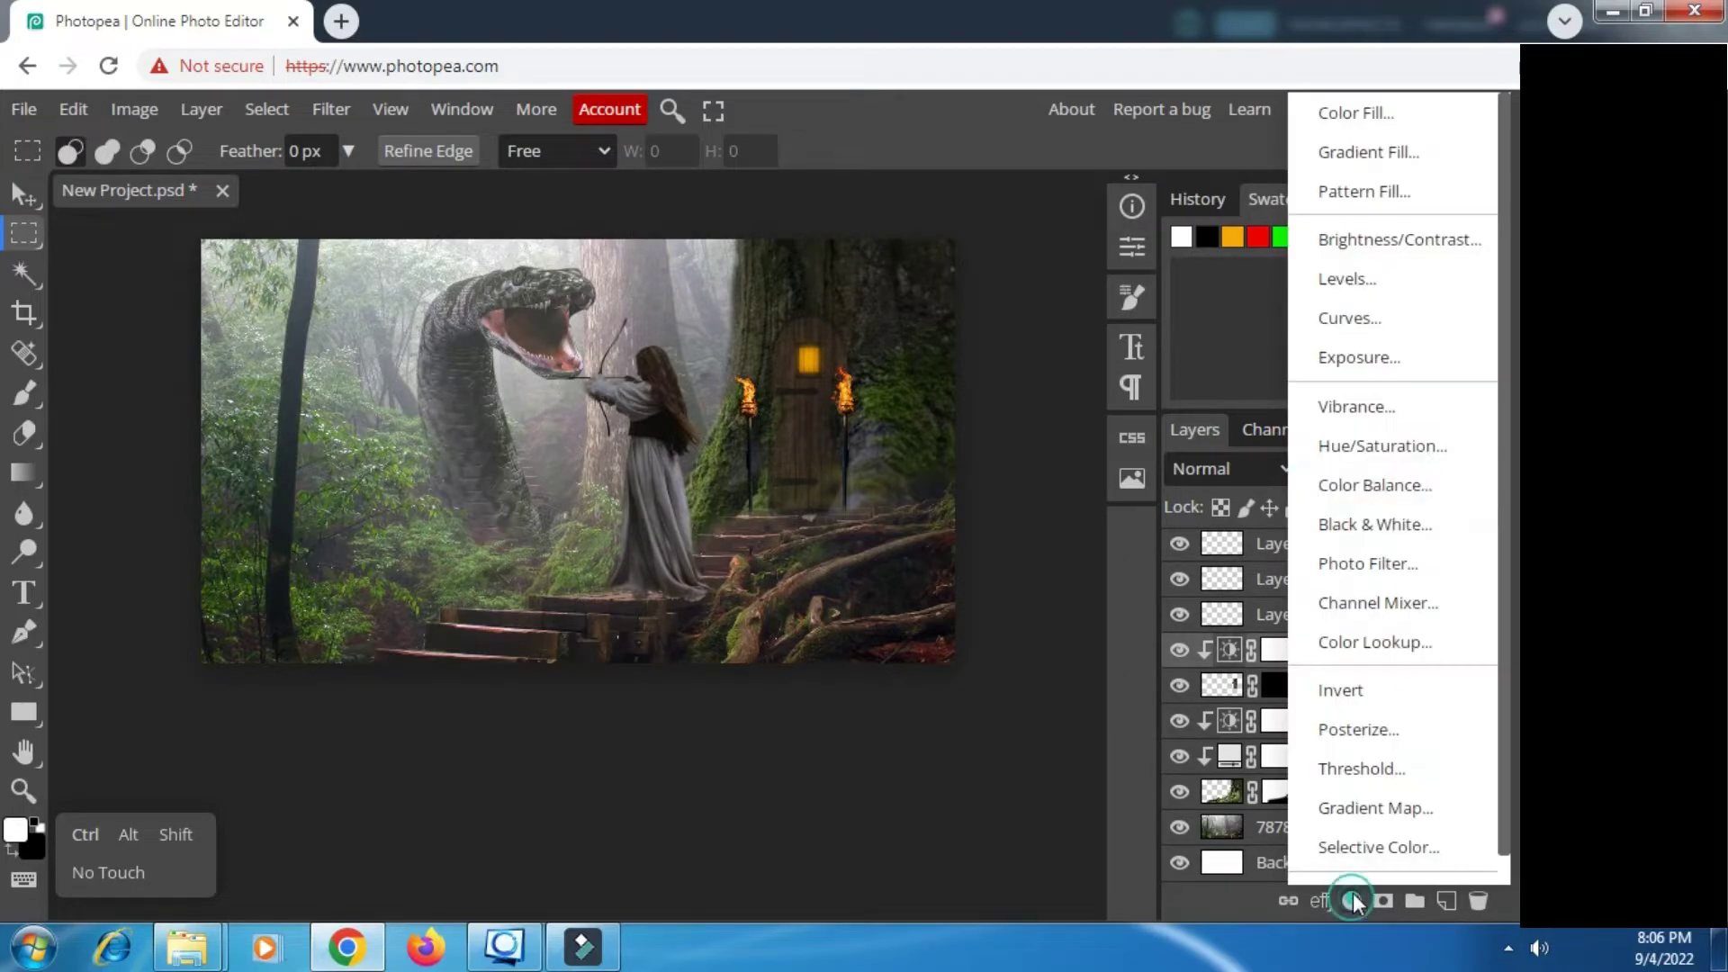
left_click(1415, 251)
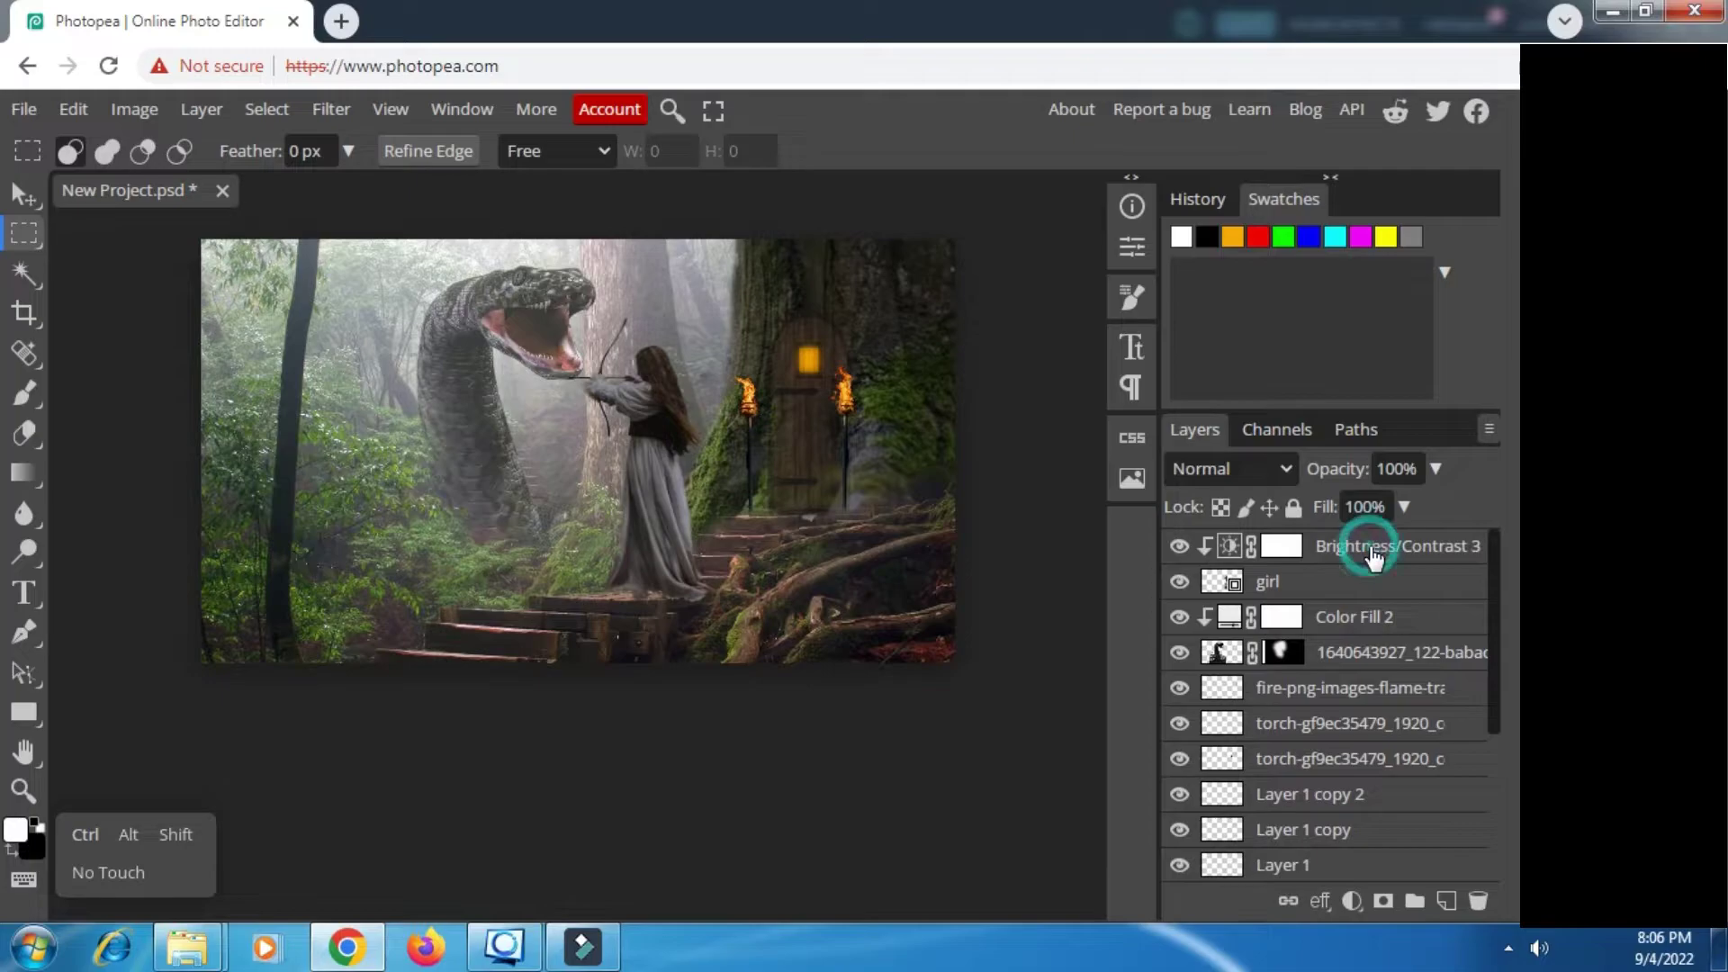
Step: Add a dark green (06270c) color fill layer above all layers and set its opacity to 10%
left_click(1351, 901)
left_click(1347, 111)
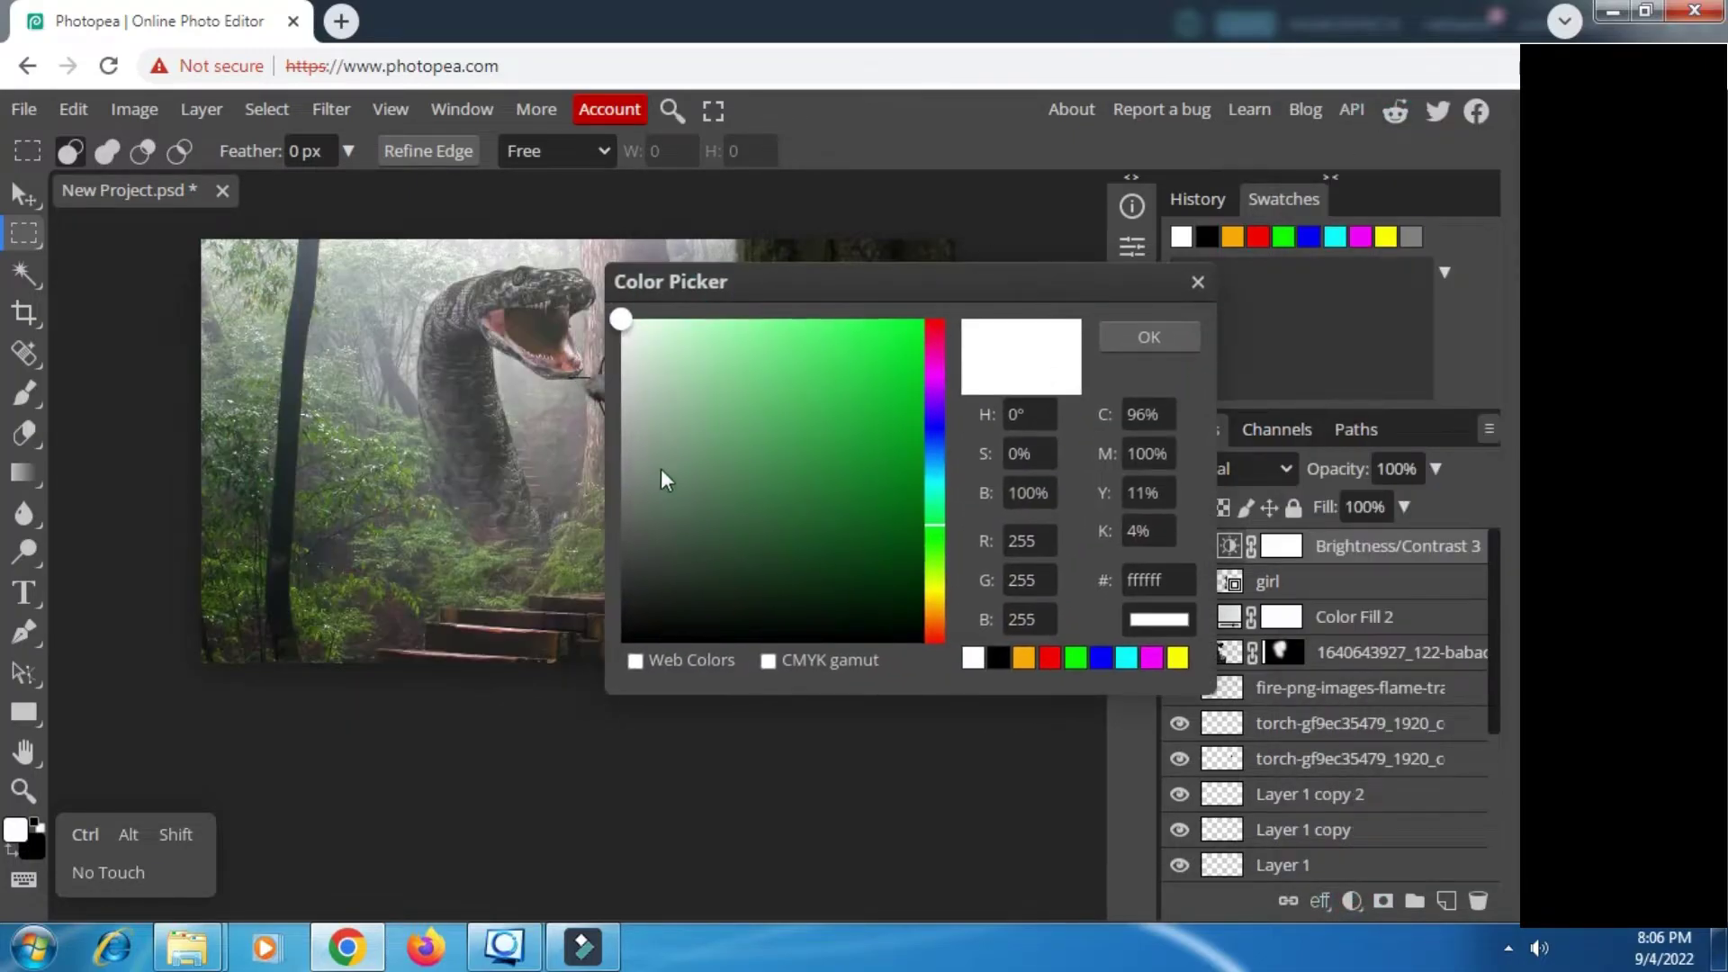
left_click(882, 615)
left_click(871, 597)
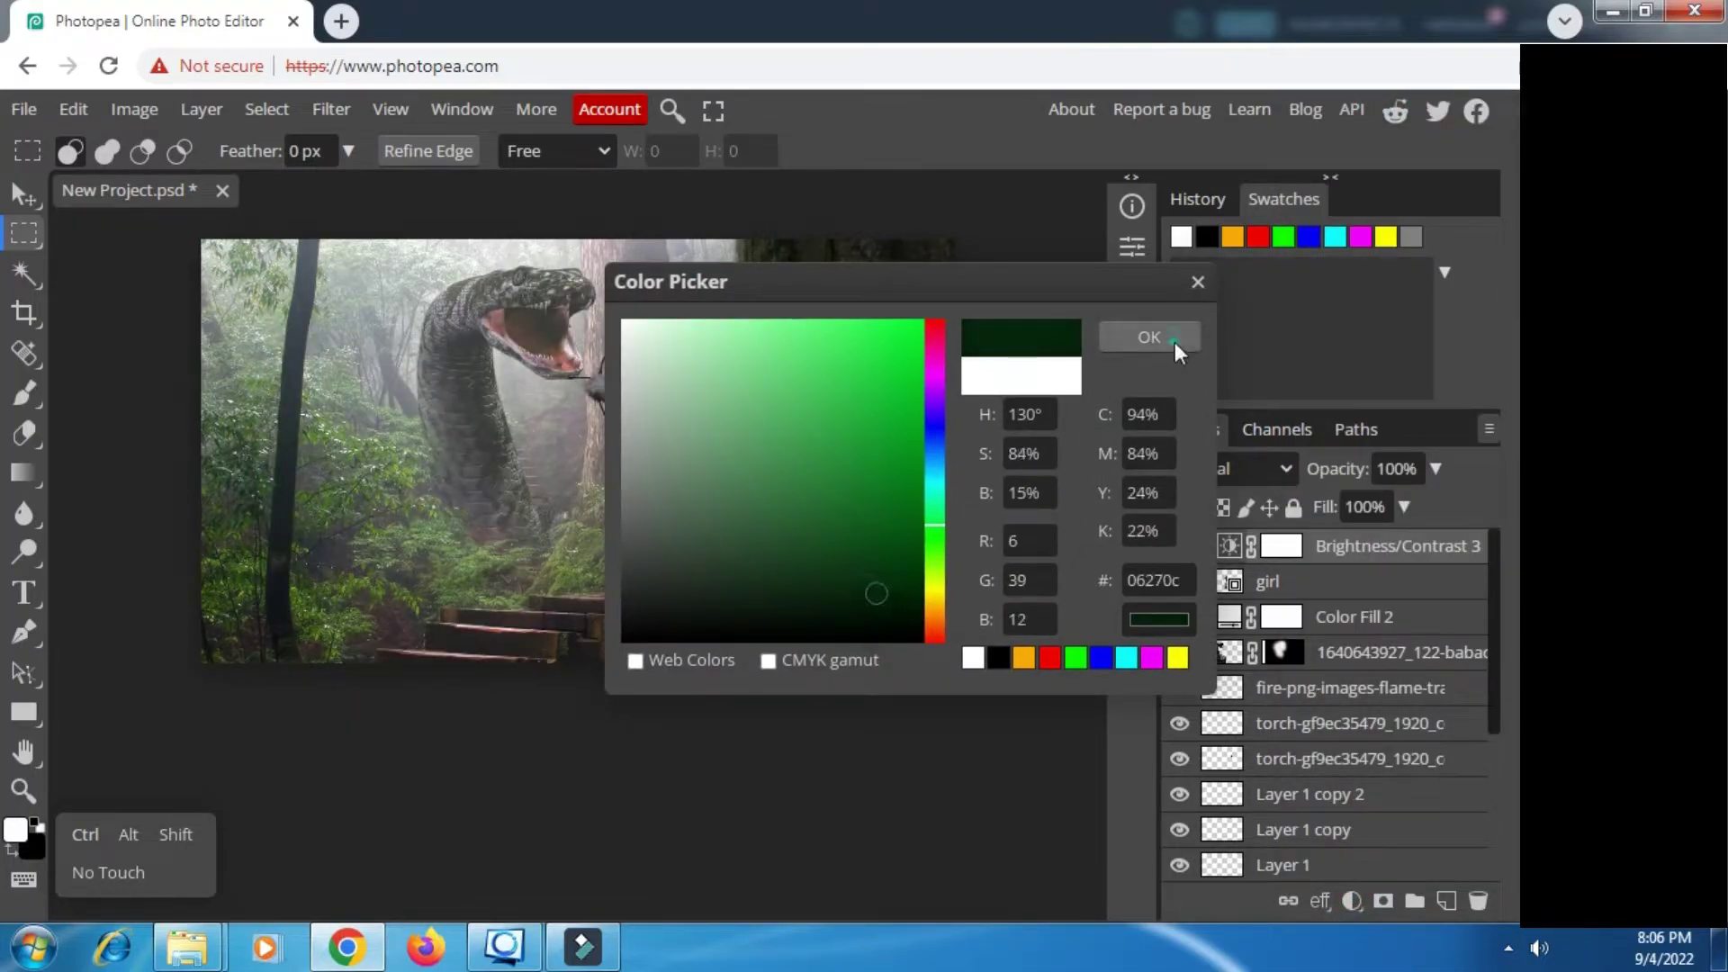
left_click(1160, 340)
left_click_drag(1435, 469, 1325, 507)
scroll(641, 397, "up", 2)
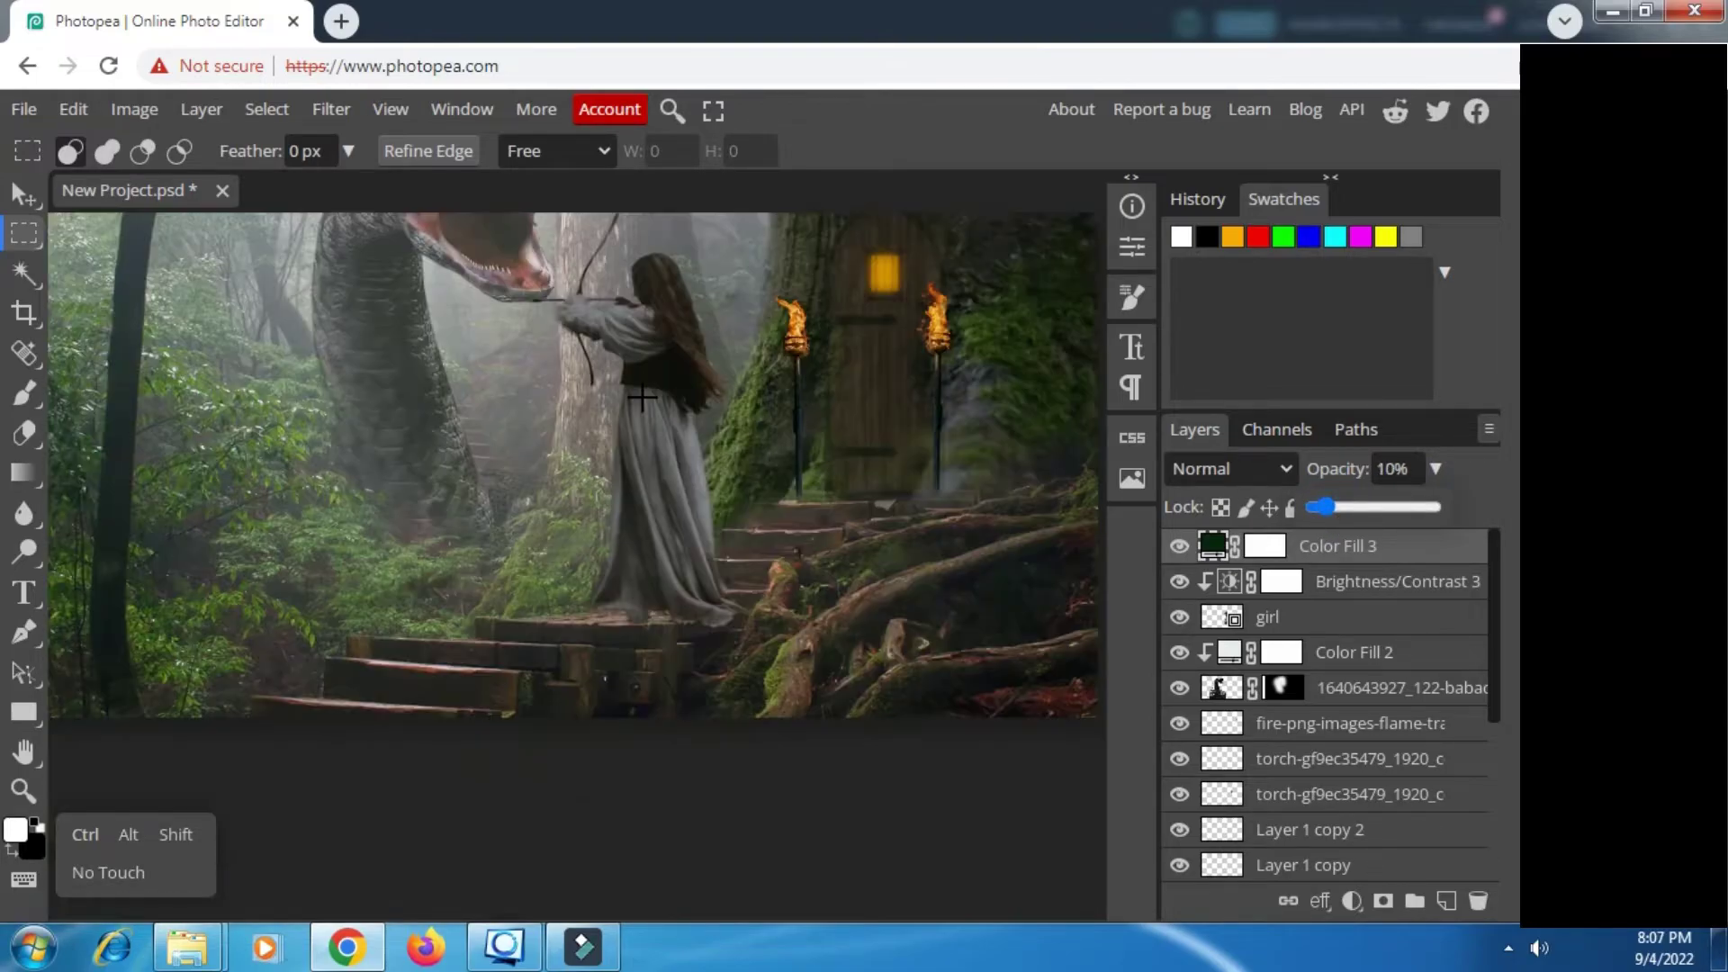
Step: Add an unclipped Brightness/Contrast adjustment above the girl's adjustment, lowering the brightness of the whole scene slightly
left_click(1386, 581)
left_click(1352, 900)
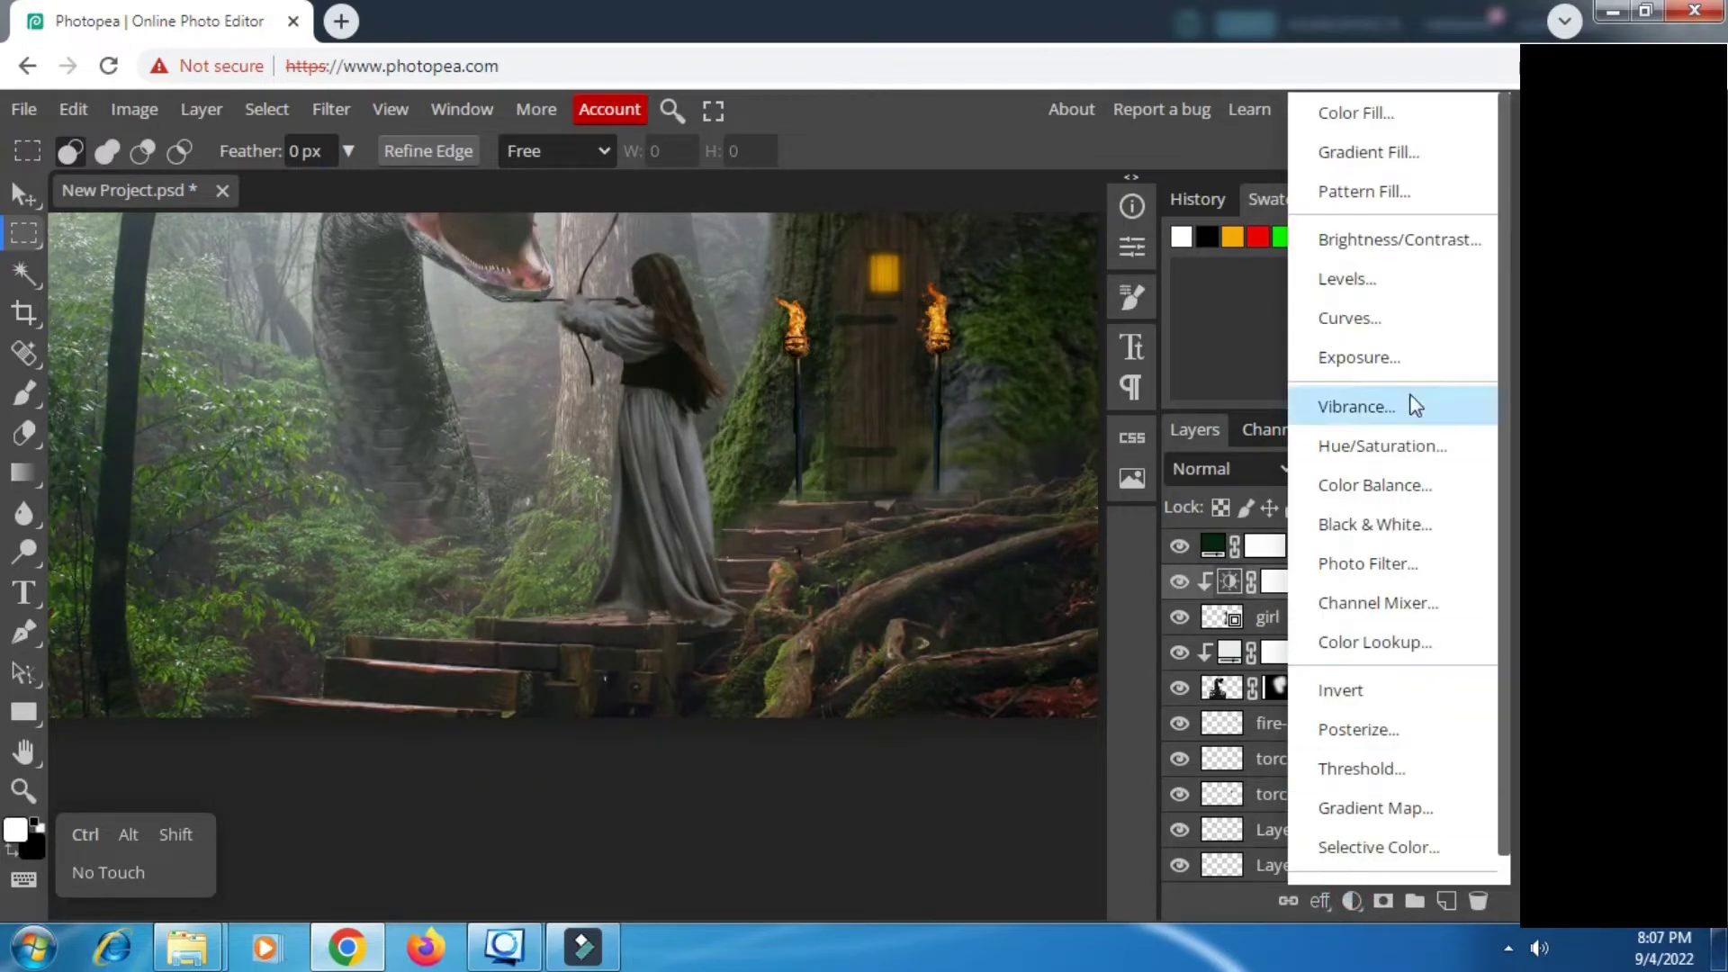
left_click(1323, 245)
left_click_drag(908, 385, 862, 384)
left_click(1132, 247)
scroll(1377, 630, "down", 5)
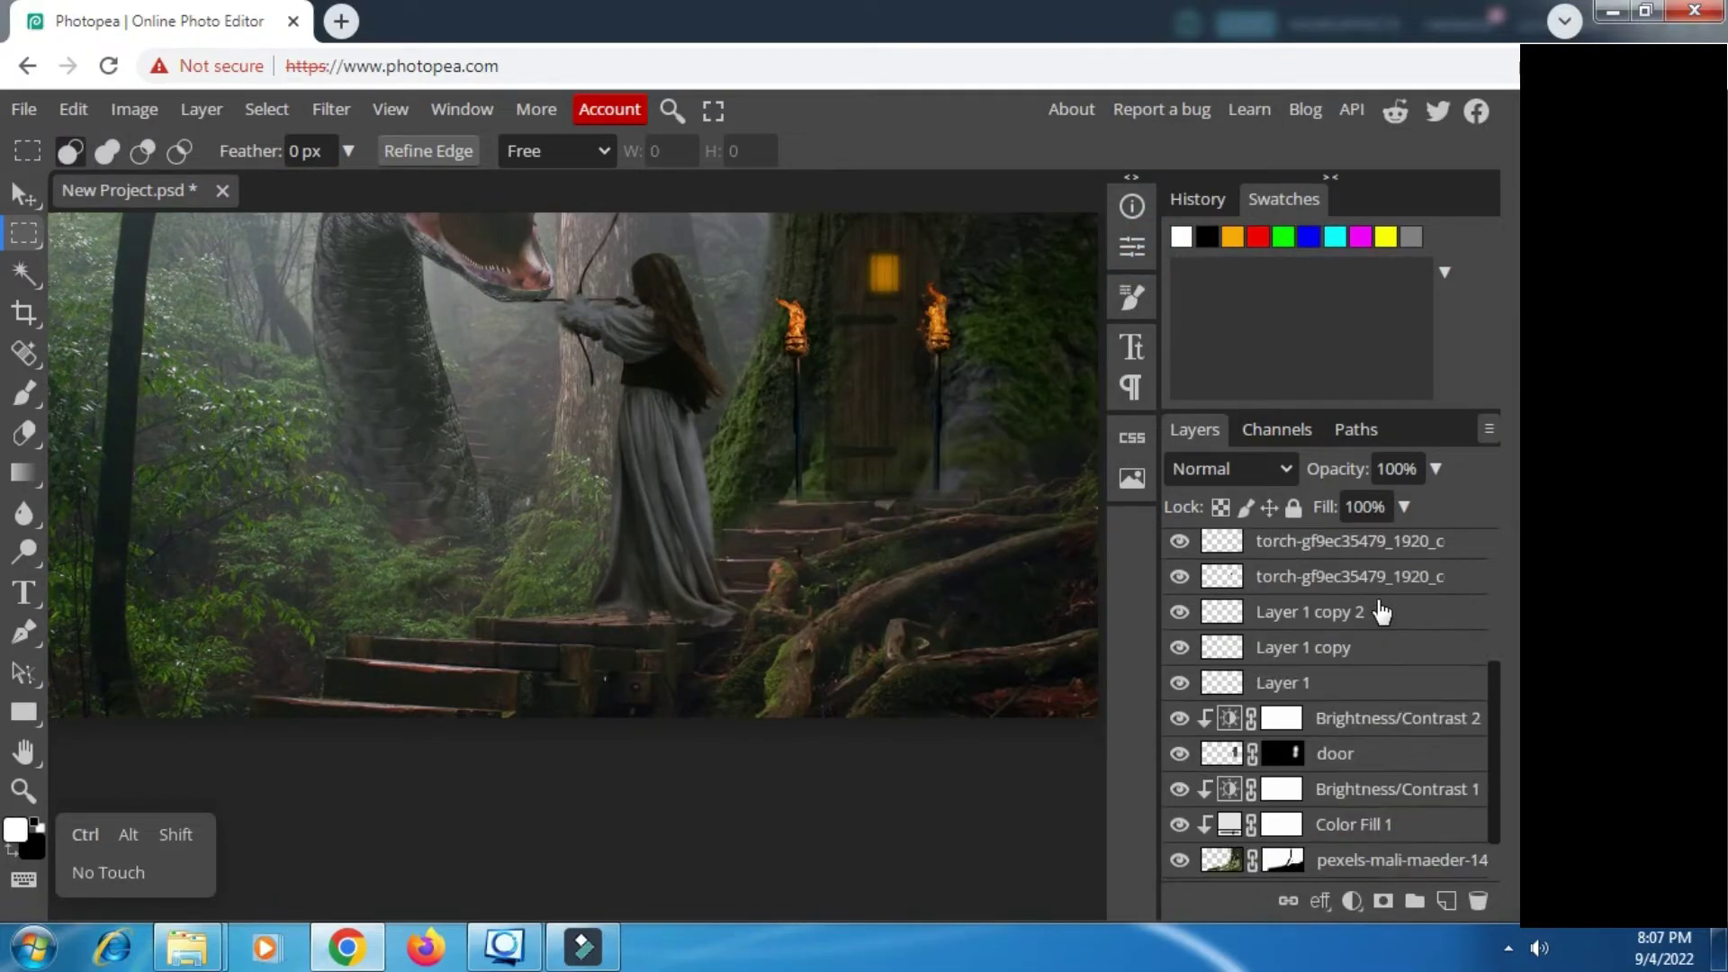
scroll(1259, 657, "up", 5)
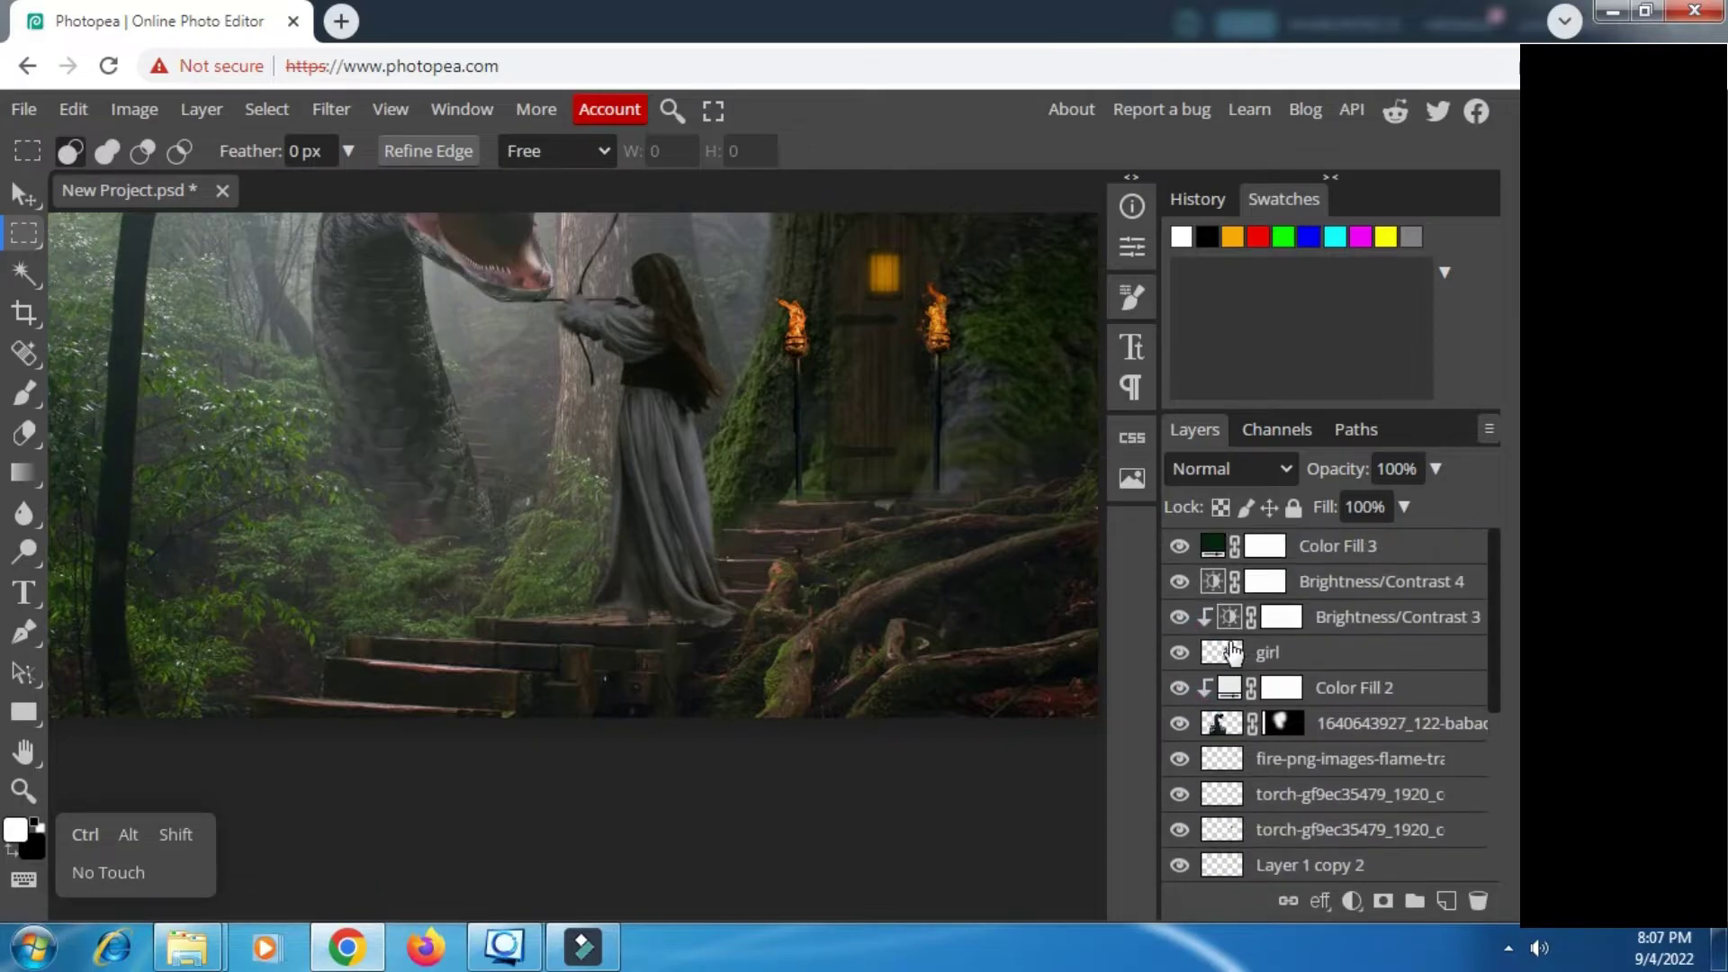
Step: Create a new layer above the girl's Brightness/Contrast adjustment and clip it to the girl
left_click(1341, 618)
left_click(1351, 900)
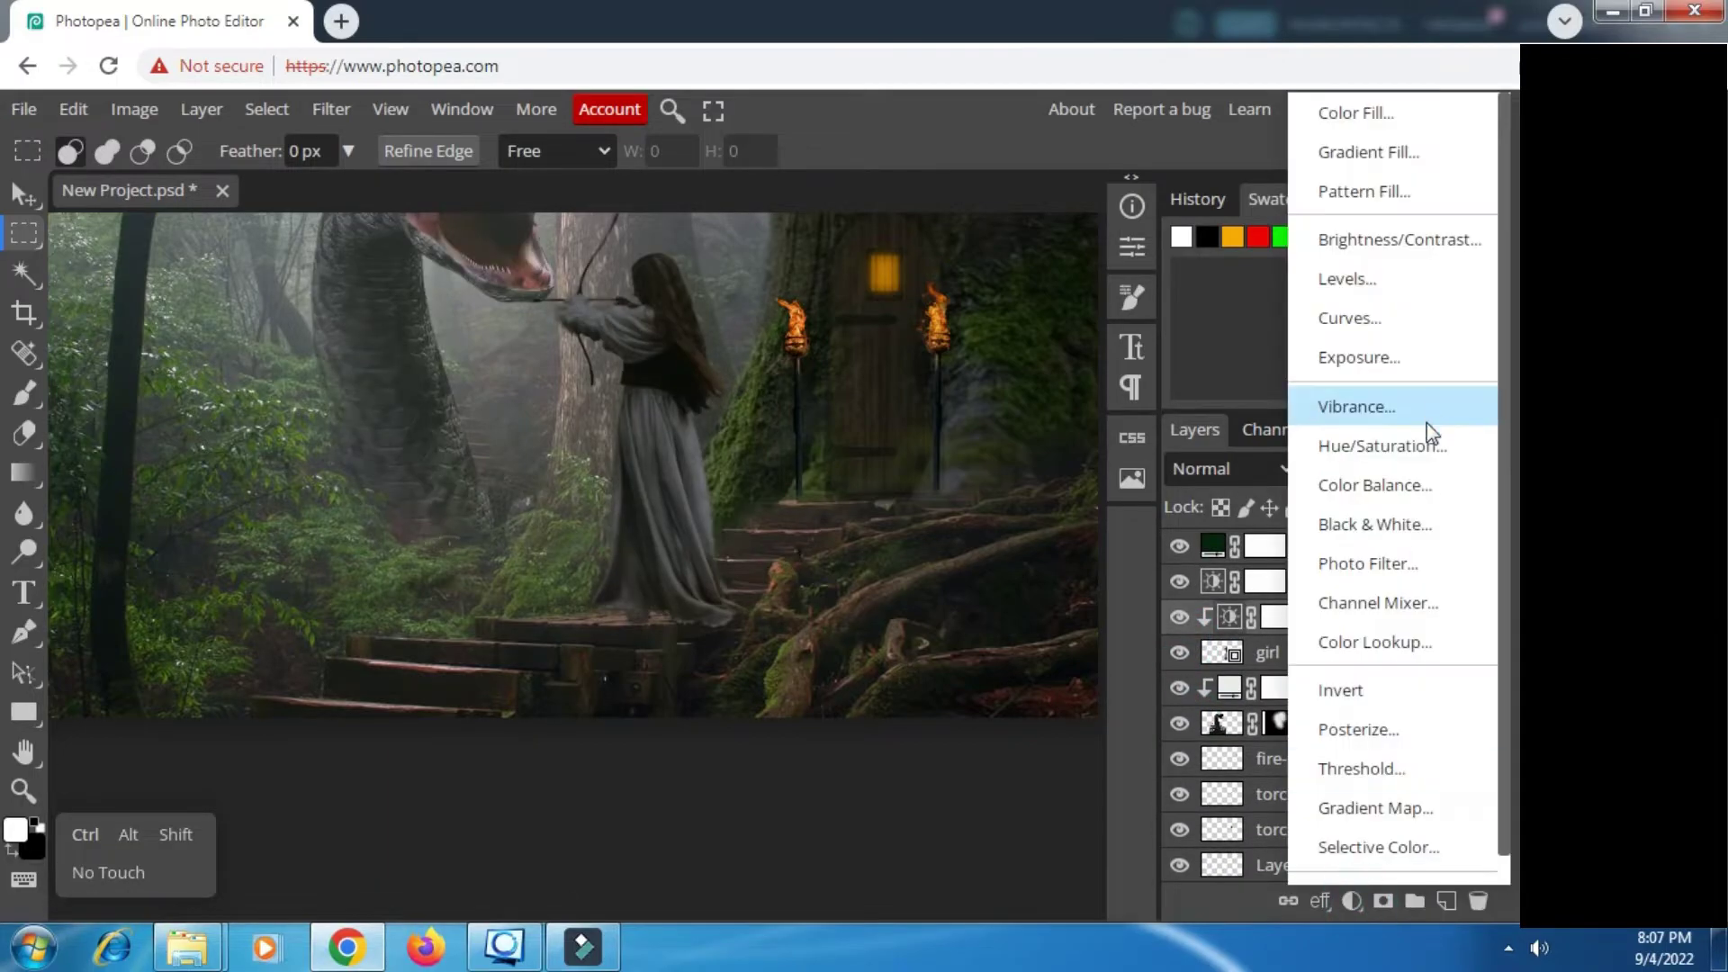
left_click(1446, 900)
right_click(1295, 616)
left_click(1332, 715)
Step: Paint orange light at 100% brush opacity over the girl's hair and the torch-facing edge of her dress
left_click(16, 829)
left_click(608, 675)
left_click(734, 355)
right_click(729, 302)
left_click(25, 394)
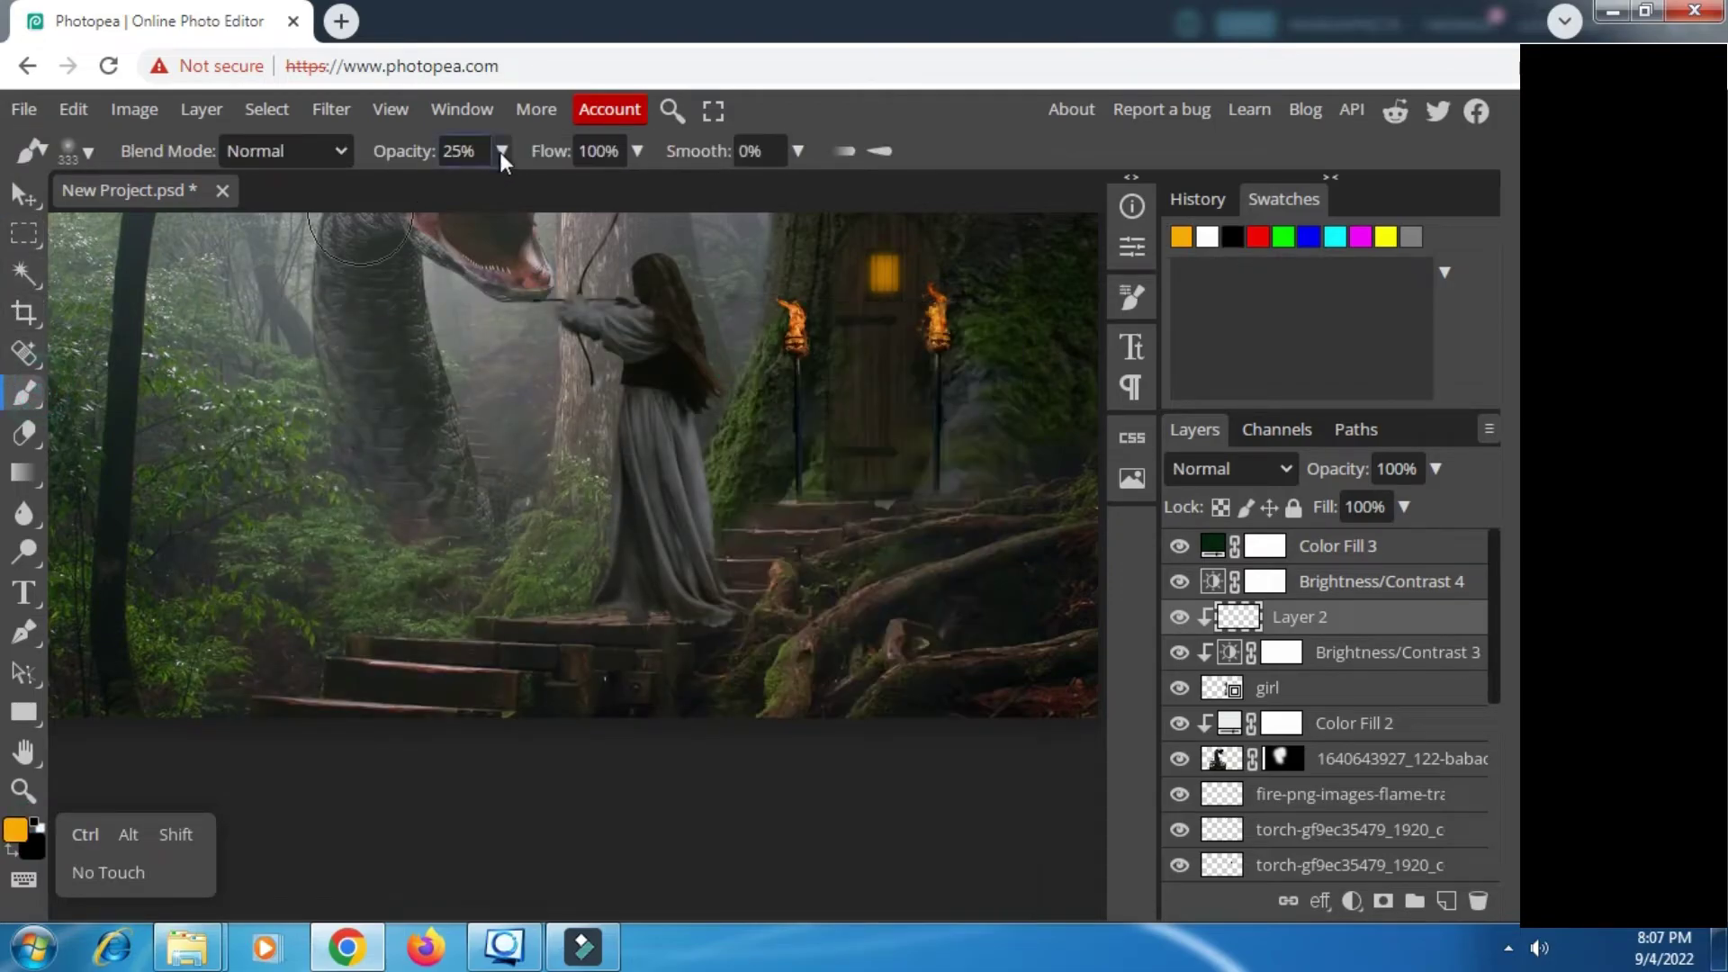
left_click_drag(711, 292, 730, 374)
left_click_drag(756, 432, 765, 513)
Step: Set the girl's orange light layer to Overlay, add orange on her bow hand, and lower the layer opacity to 62%
left_click(1231, 469)
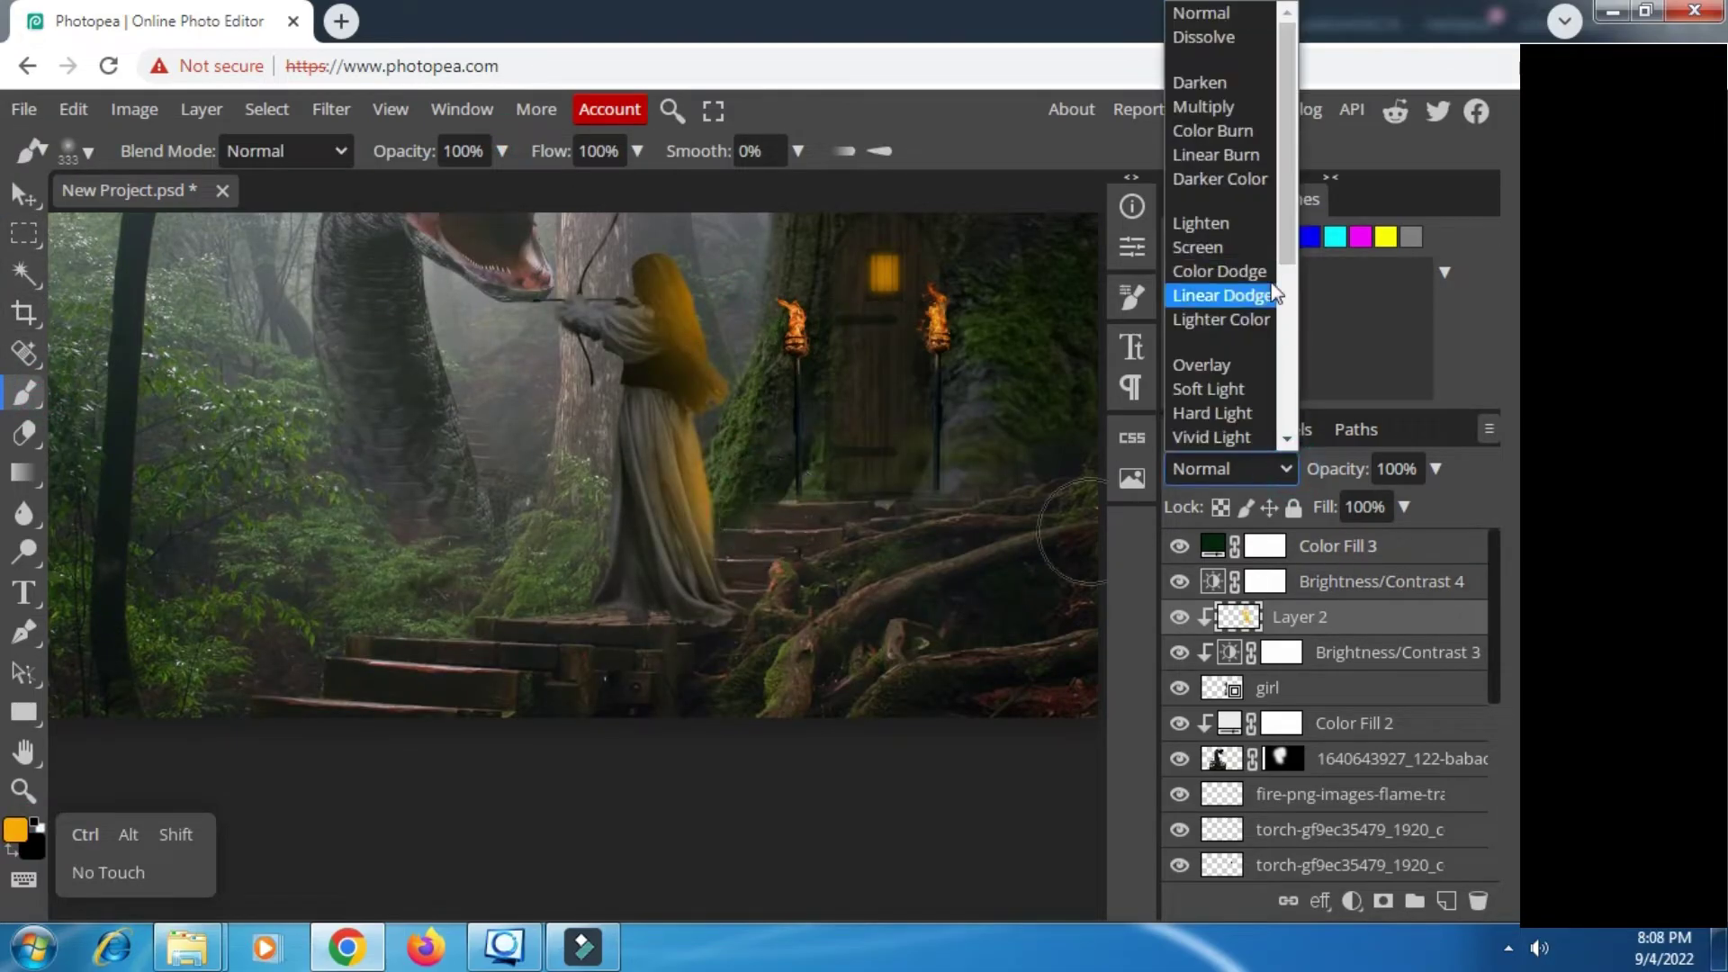
left_click(1218, 367)
scroll(774, 540, "up", 3)
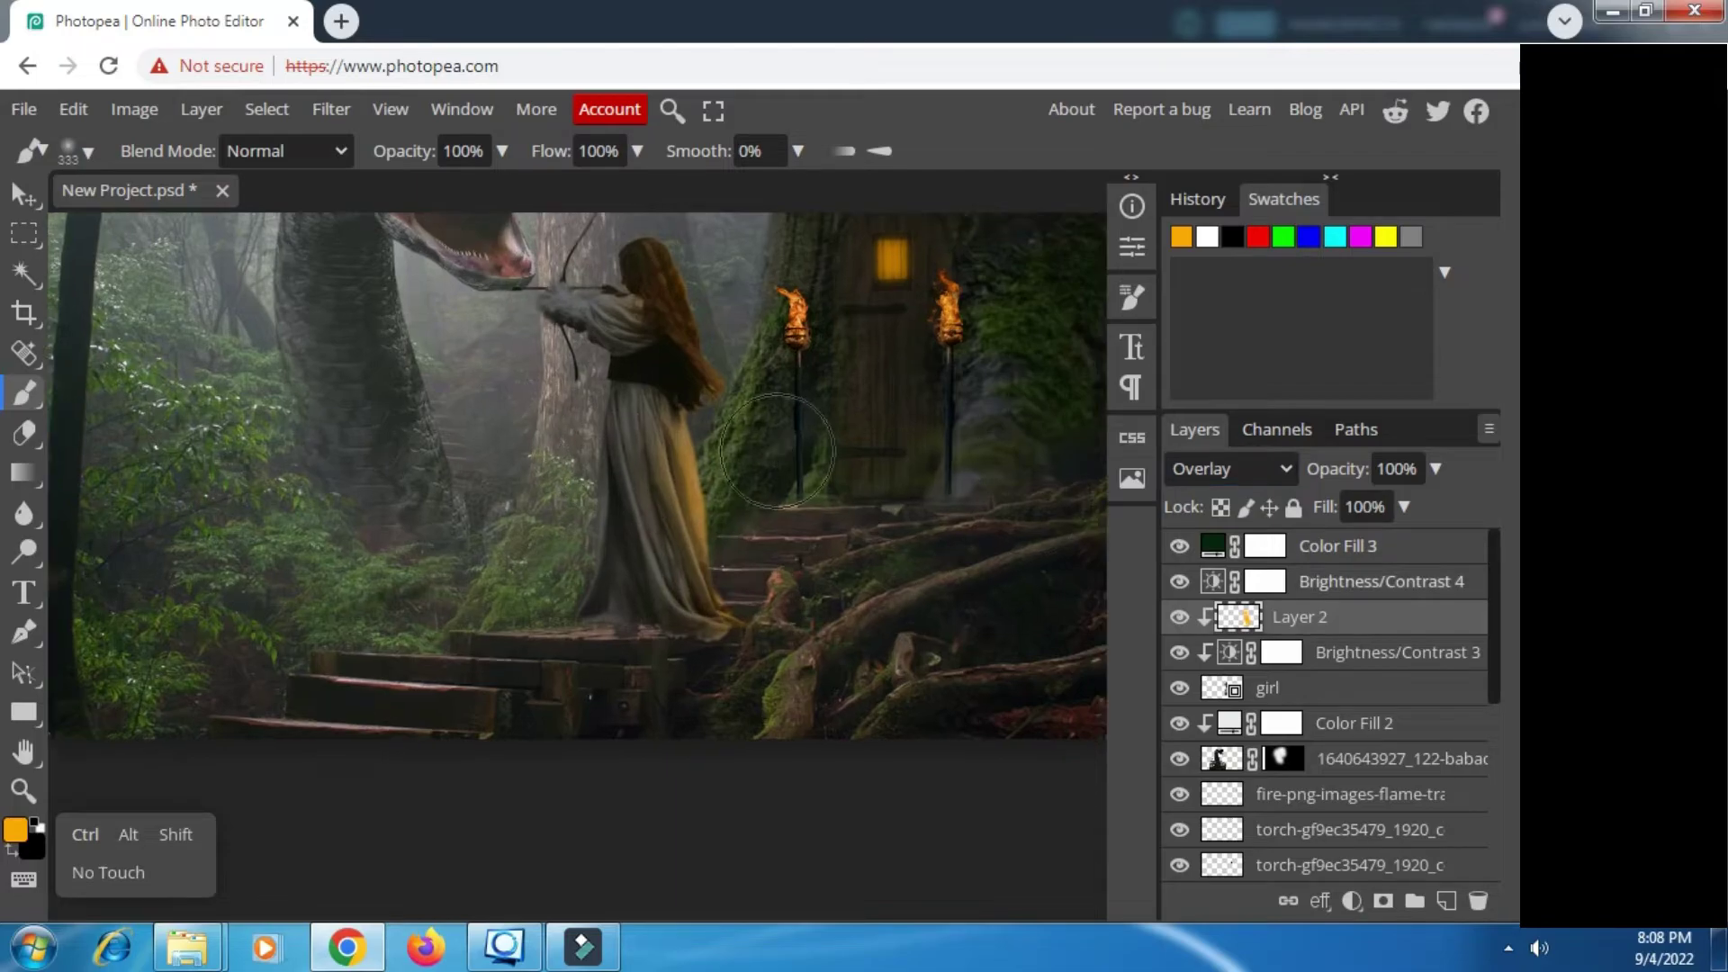
scroll(778, 450, "down", 3)
scroll(572, 526, "down", 2)
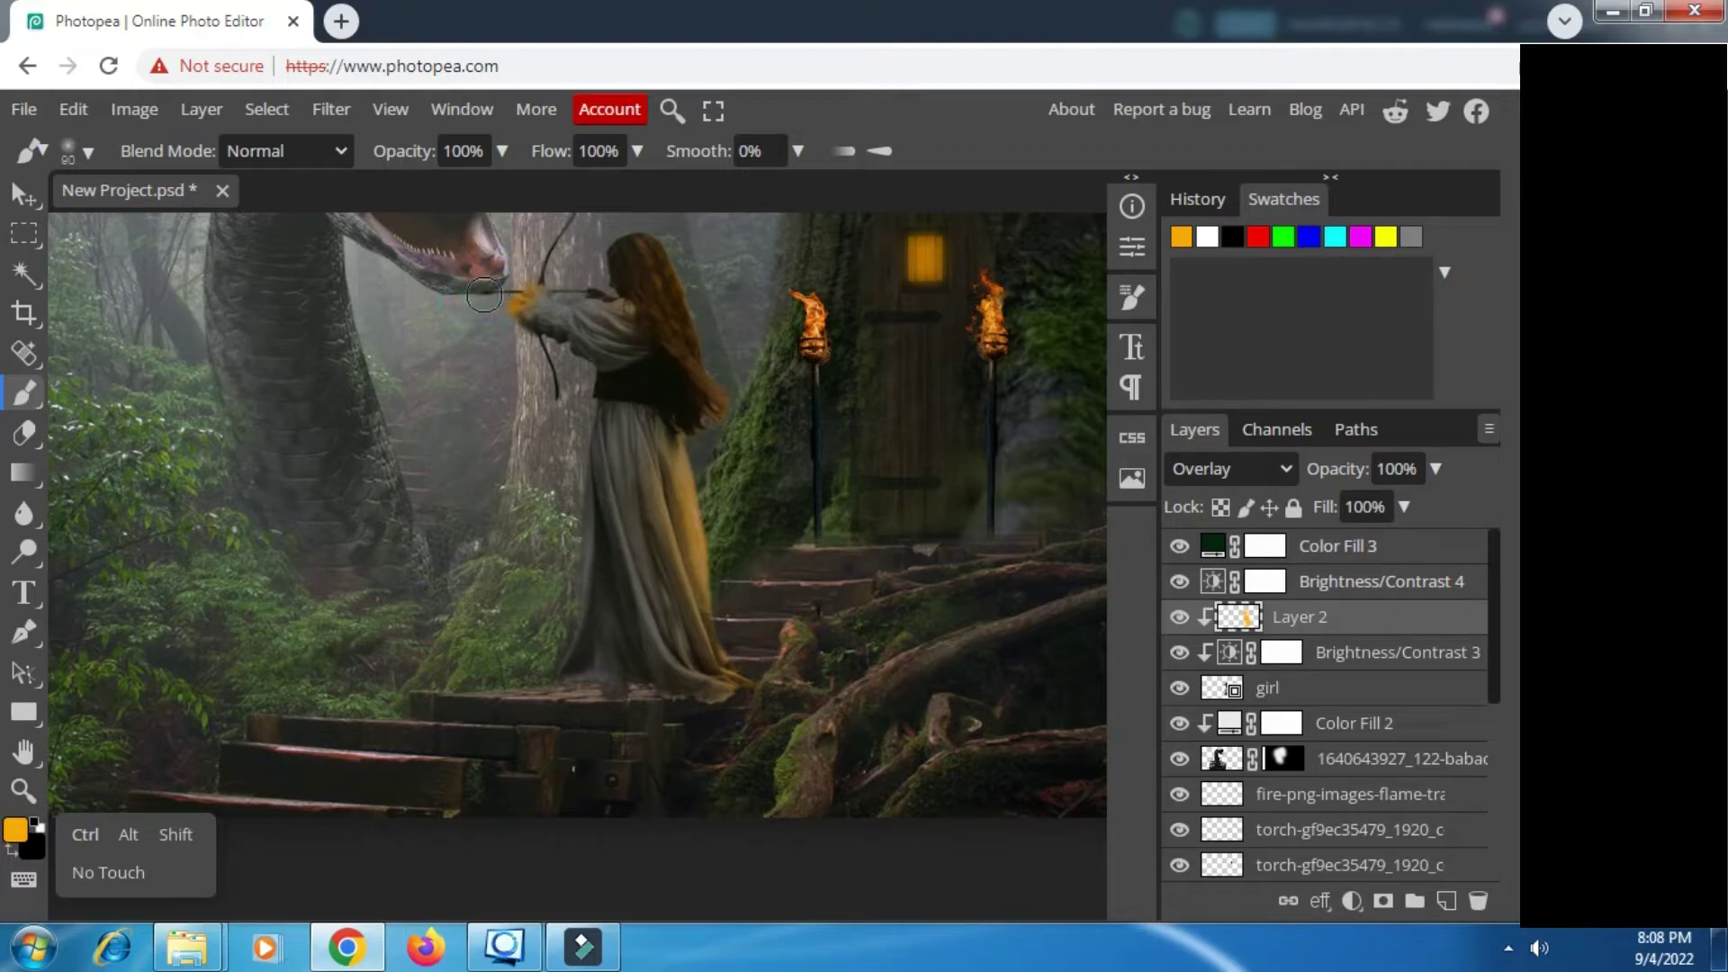
left_click(1435, 469)
left_click_drag(1433, 506, 1372, 506)
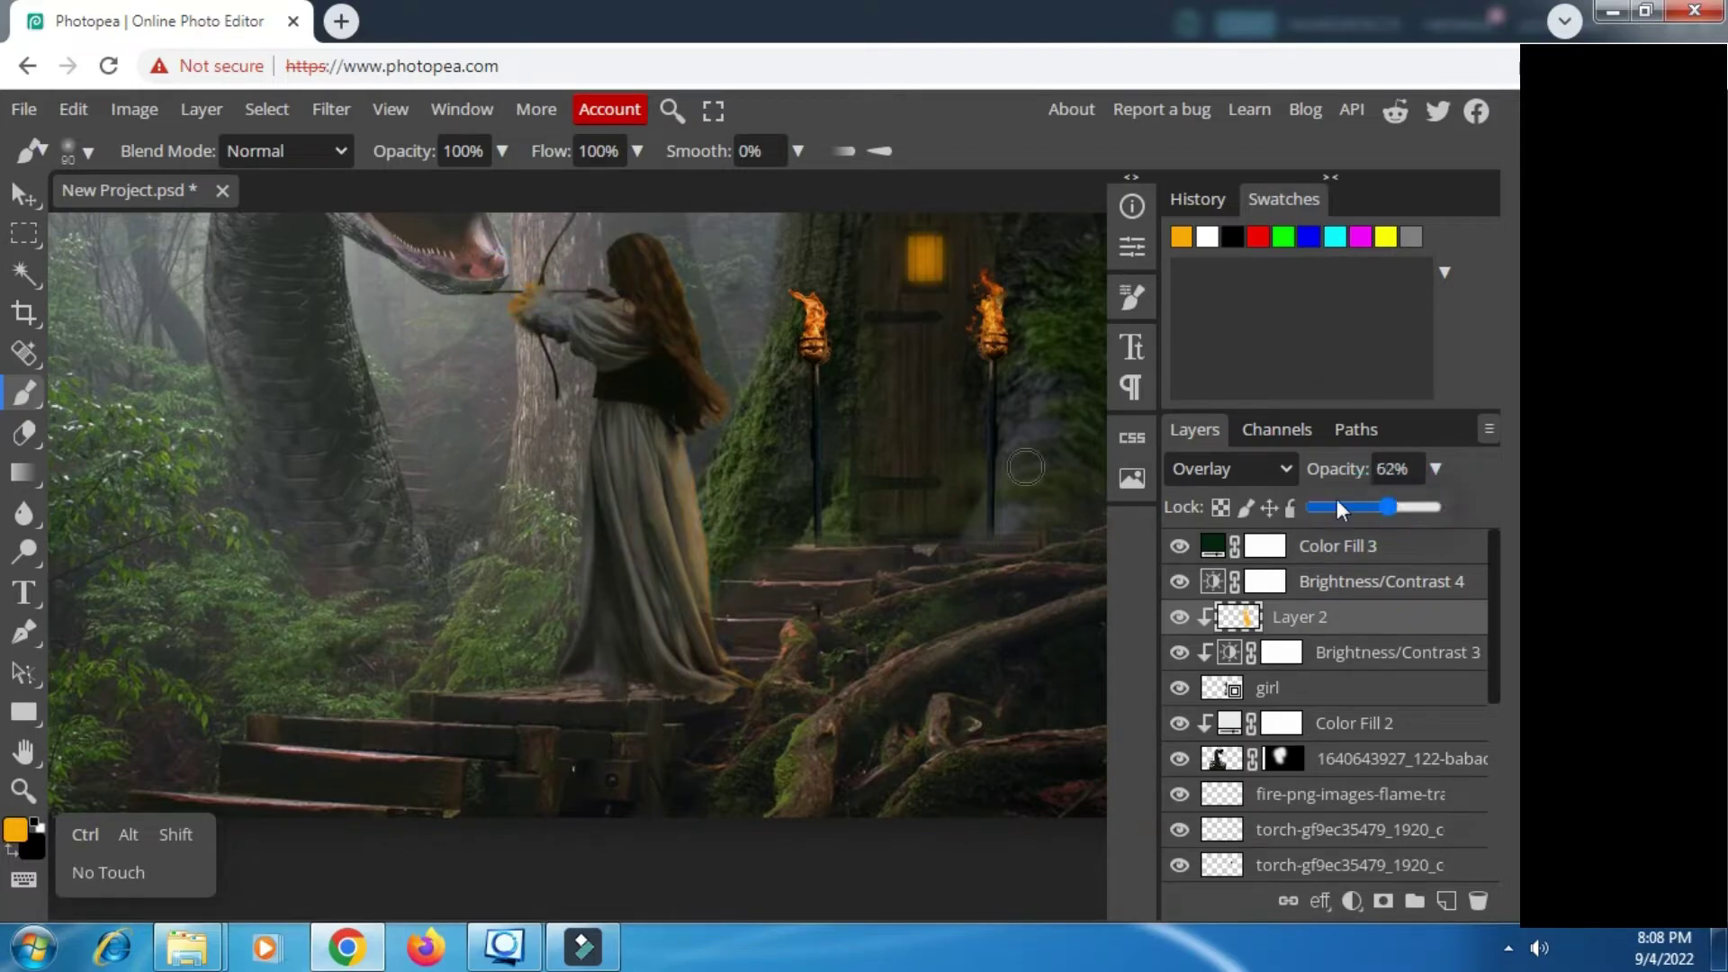
Step: Create a new layer above the torch flame layer and set its blend mode to Overlay
scroll(681, 385, "down", 2)
left_click(819, 507)
scroll(826, 510, "down", 1)
scroll(1291, 657, "down", 4)
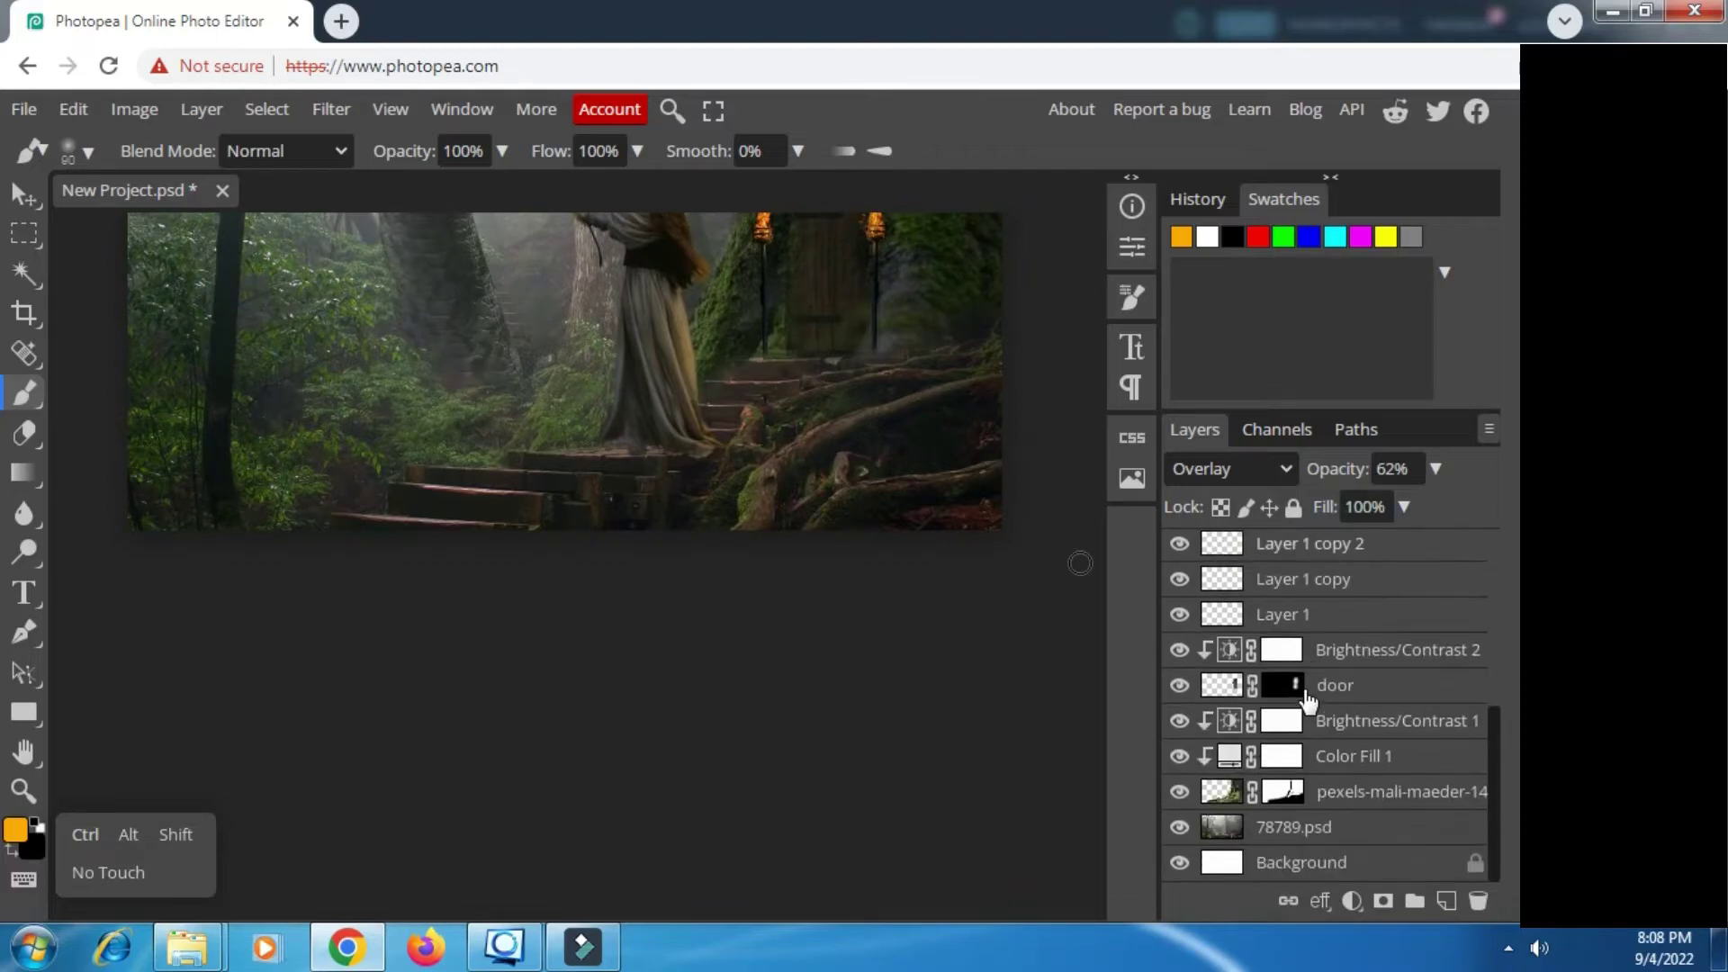
scroll(1306, 694, "up", 5)
left_click(1347, 694)
key("ctrl+shift+n")
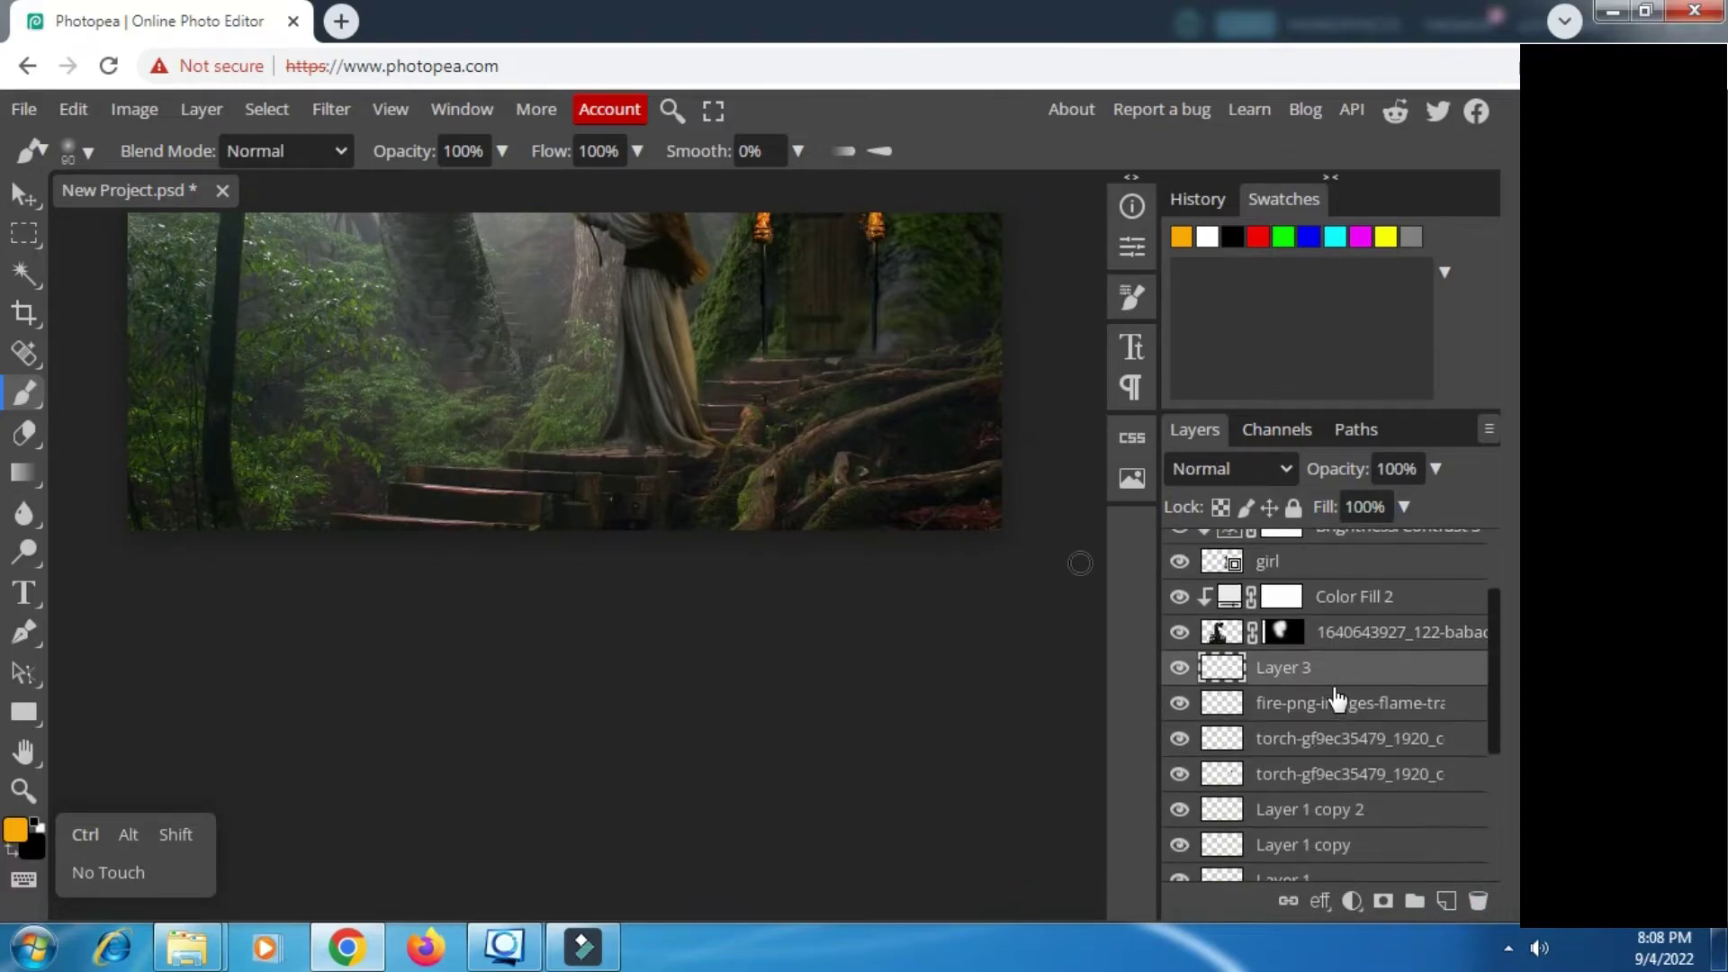
left_click(1286, 469)
left_click(1251, 362)
Step: Paint a soft orange glow at 35% brush opacity over the door and mossy tree around the torches
scroll(853, 373, "up", 1)
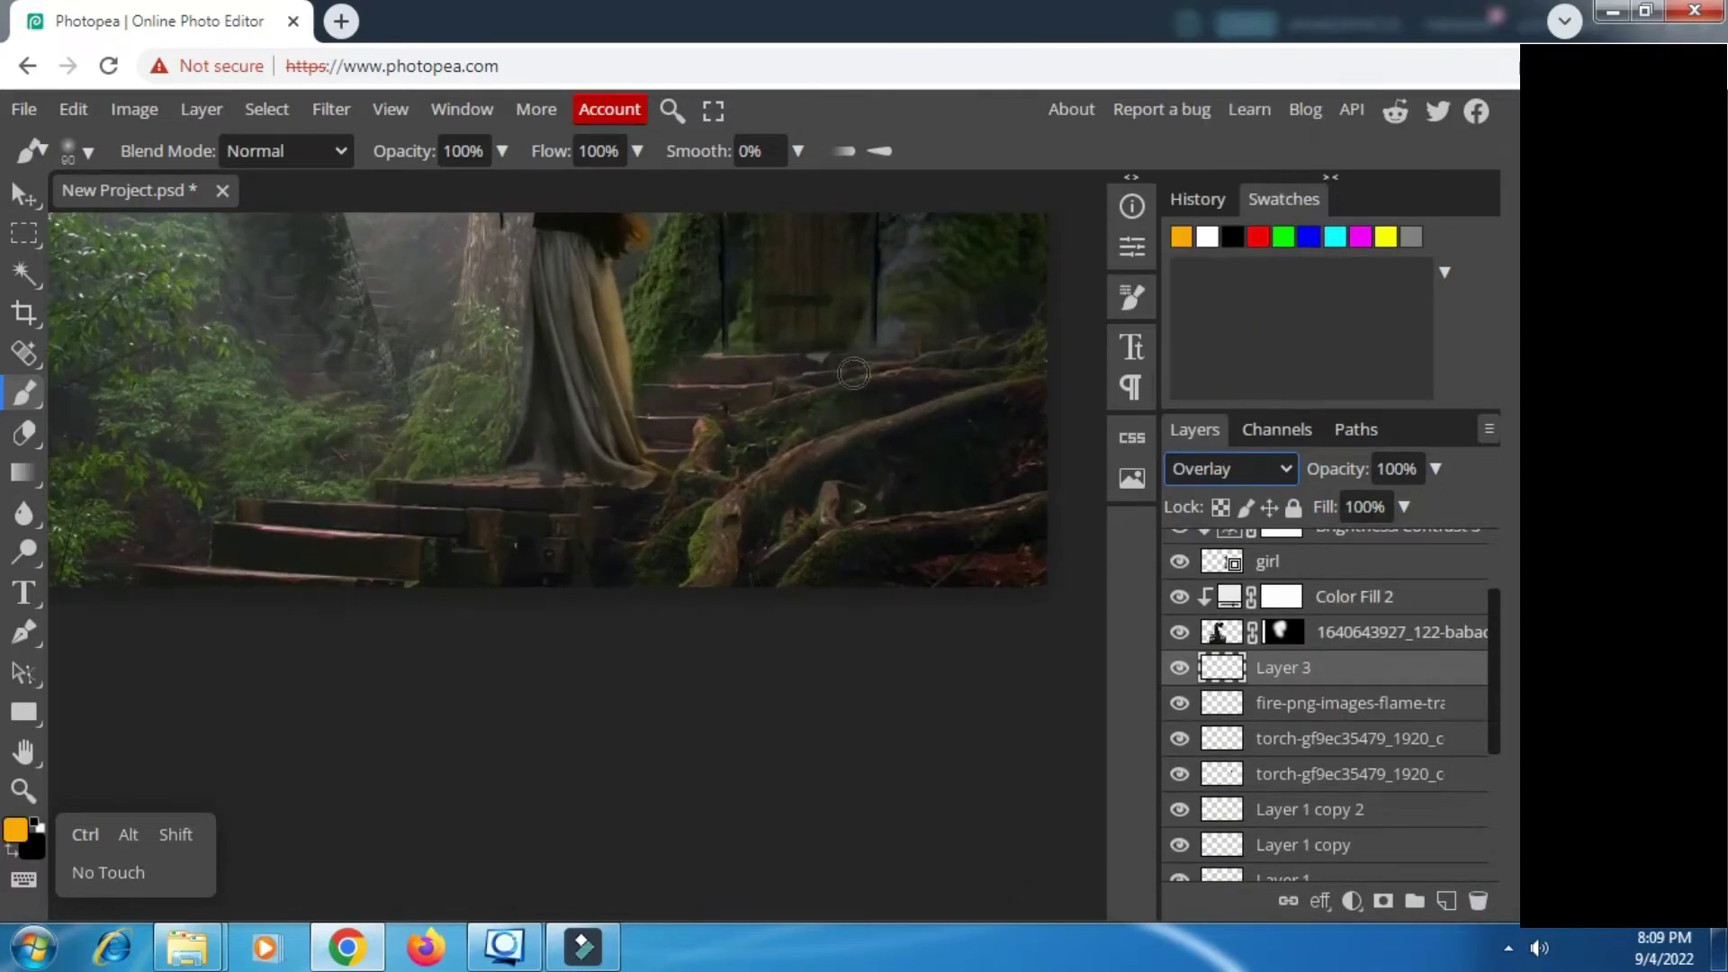
scroll(791, 351, "up", 2)
left_click(808, 374)
key("bracketleft")
key("bracketleft")
key("bracketleft")
left_click(733, 427)
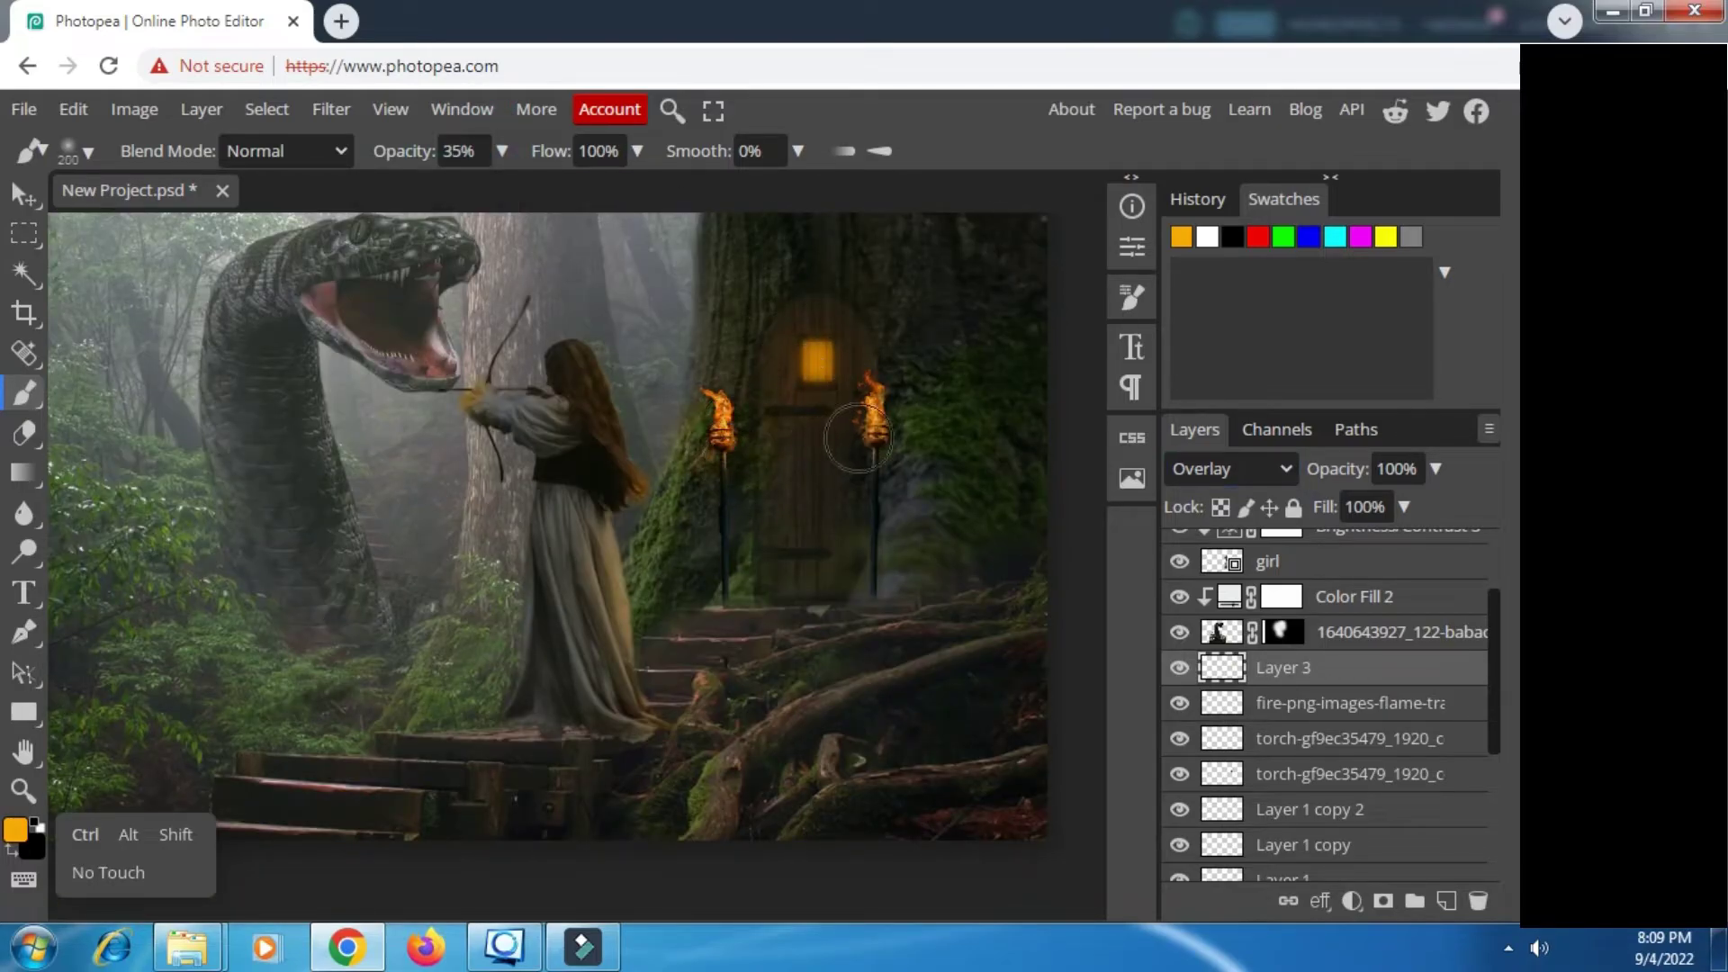
left_click(860, 471)
left_click(864, 582)
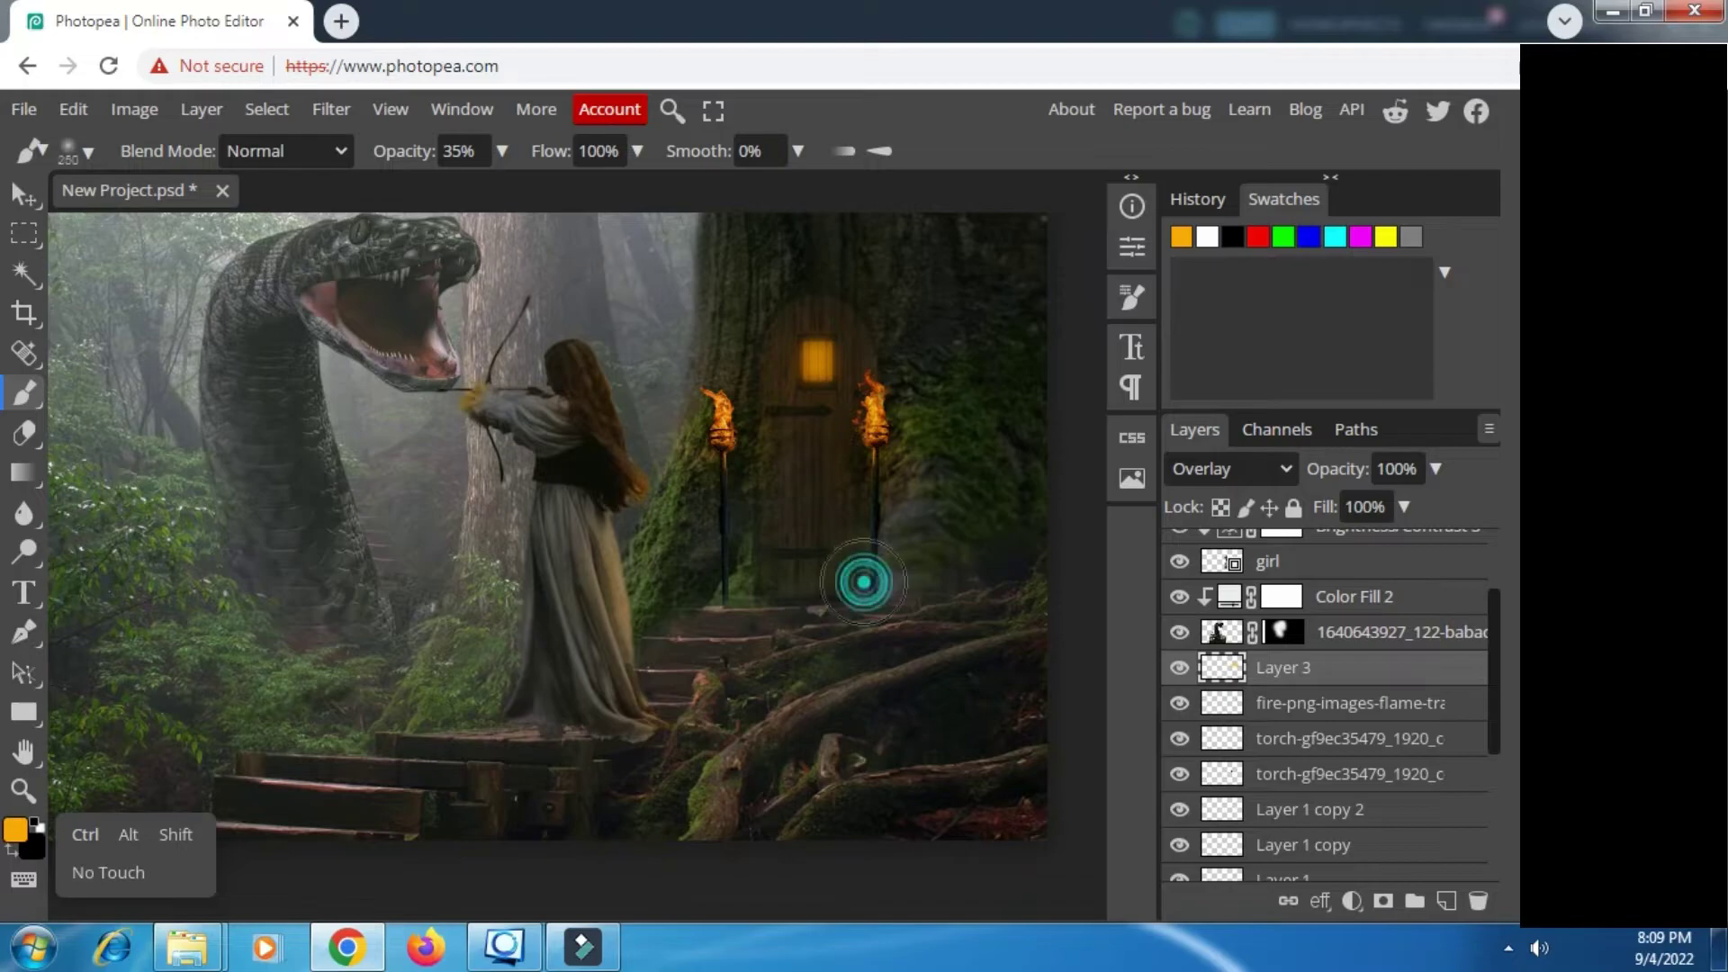
Step: Paint orange torchlight highlights along the stair edges and tree roots with a progressively smaller brush
scroll(746, 563, "down", 1)
key("bracketleft")
key("bracketleft")
key("bracketleft")
key("bracketleft")
key("bracketleft")
key("bracketleft")
key("bracketleft")
key("bracketleft")
key("bracketleft")
key("bracketleft")
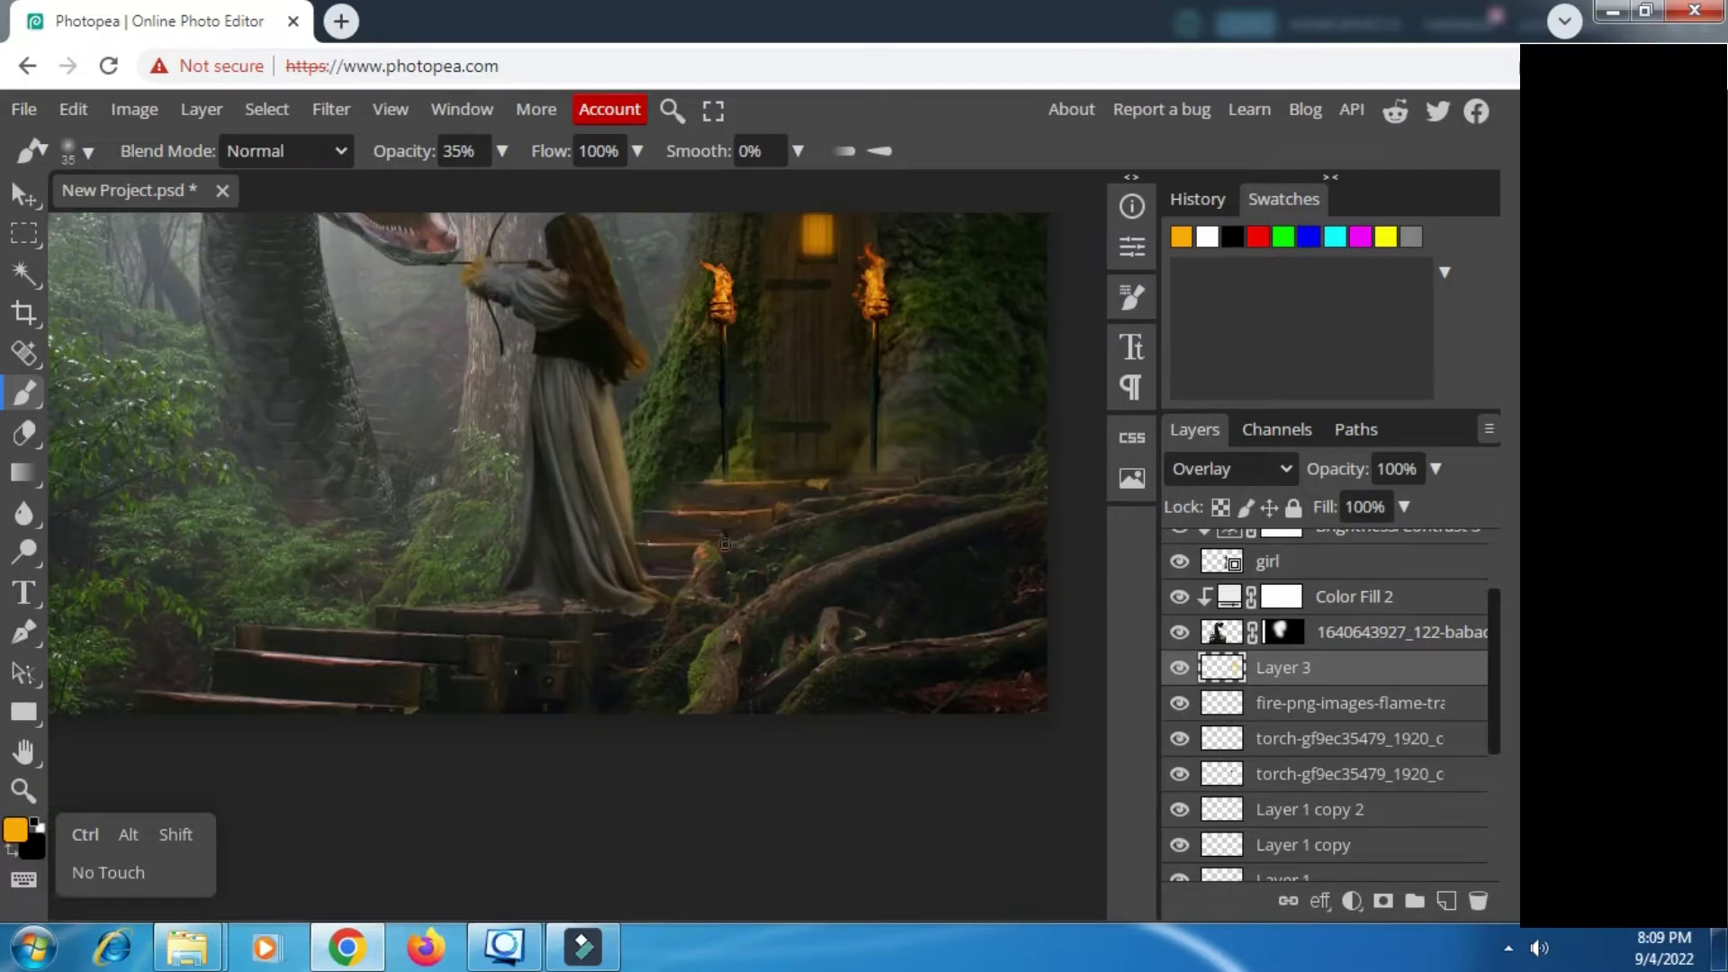
key("bracketleft")
left_click_drag(457, 597, 427, 591)
left_click(871, 465)
left_click(870, 452)
key("ctrl+z")
key("bracketleft")
key("bracketleft")
key("bracketleft")
key("bracketleft")
key("bracketleft")
key("bracketleft")
left_click(882, 646)
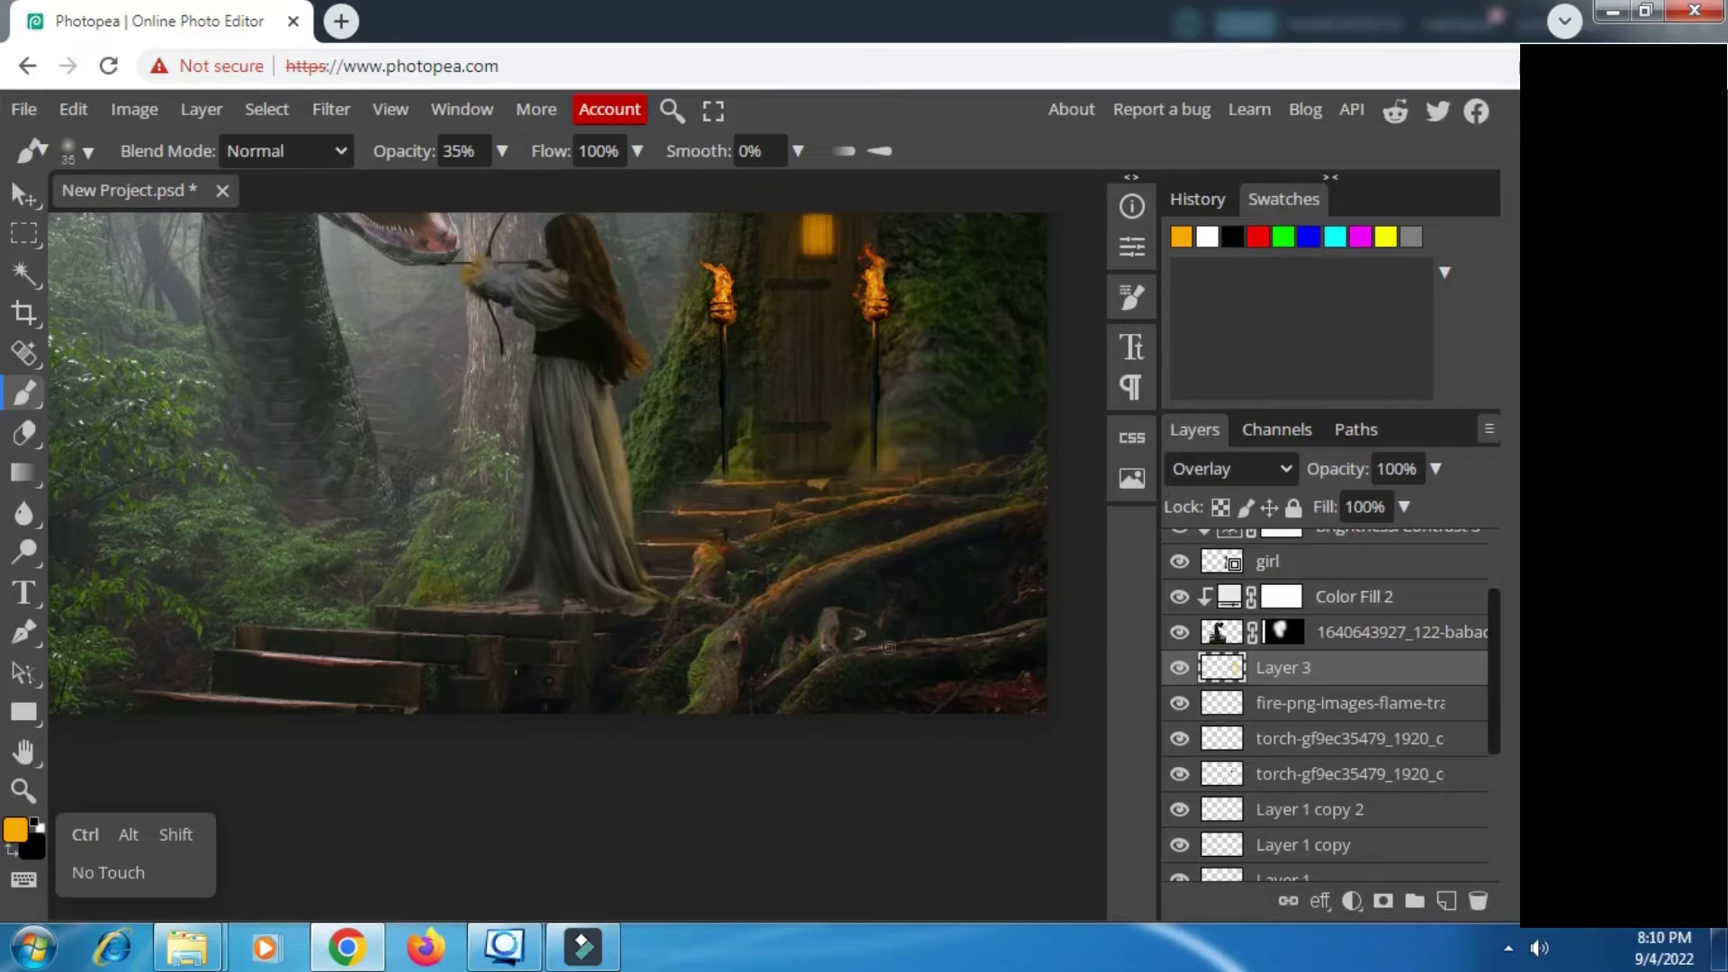
Step: Create a new layer above the torch flame layer and make black the painting color
scroll(781, 498, "up", 1)
left_click(1341, 705)
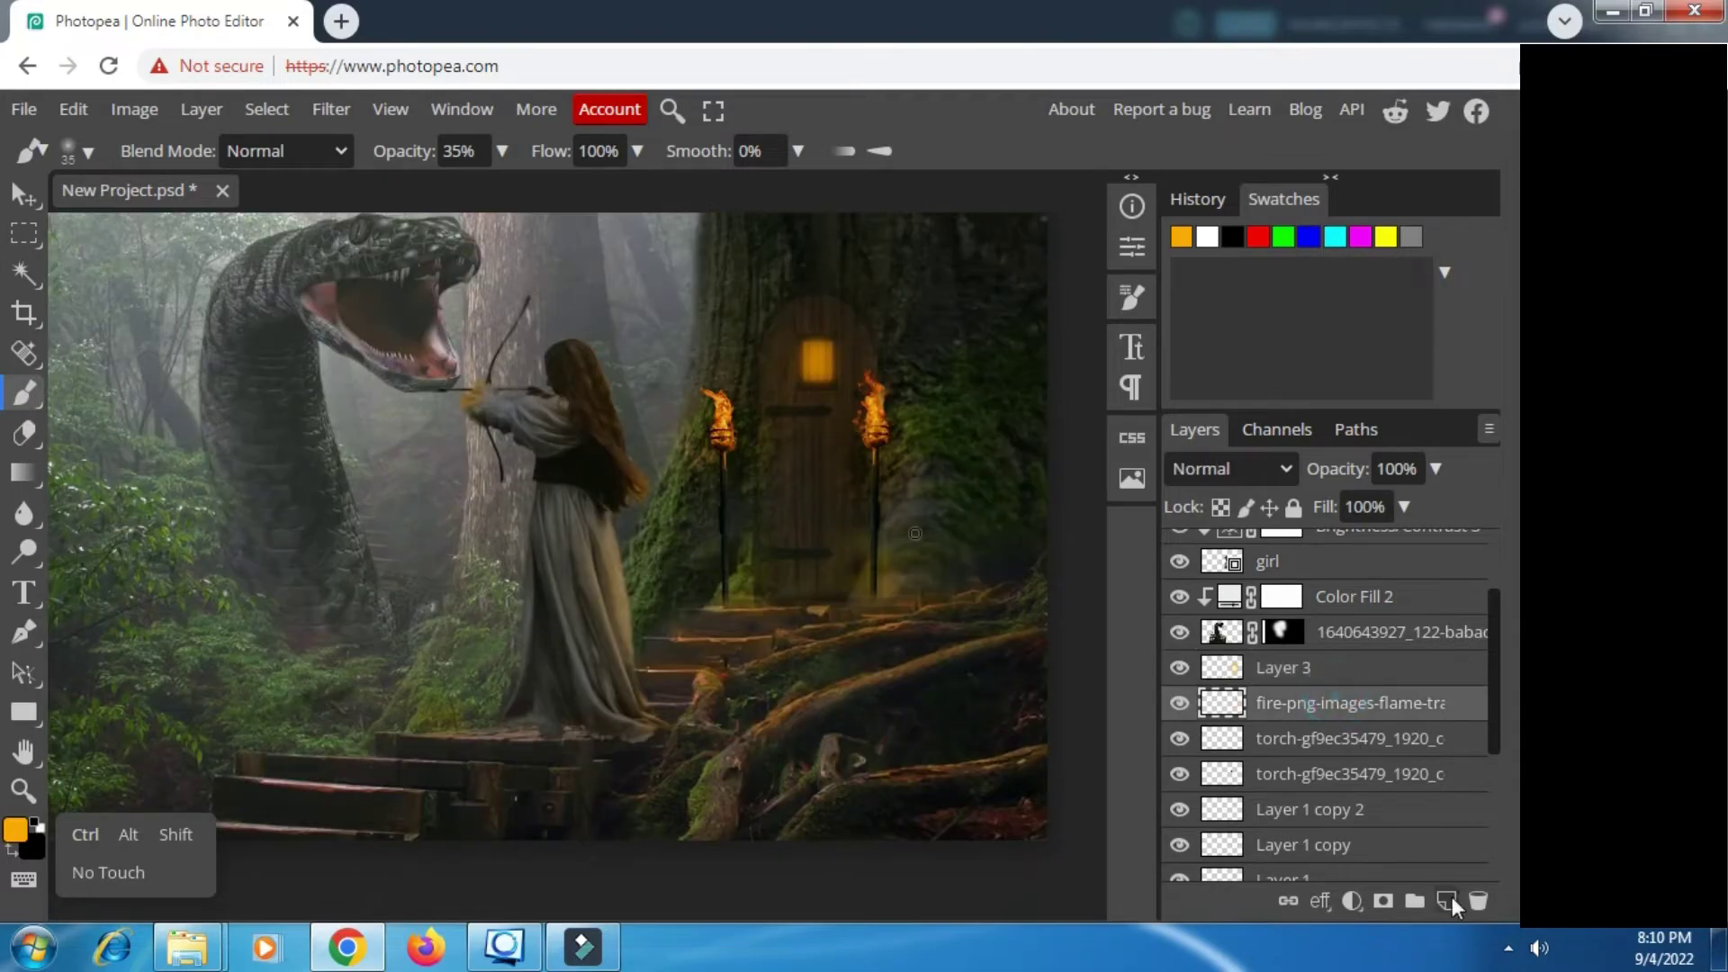
left_click(1444, 901)
left_click(13, 851)
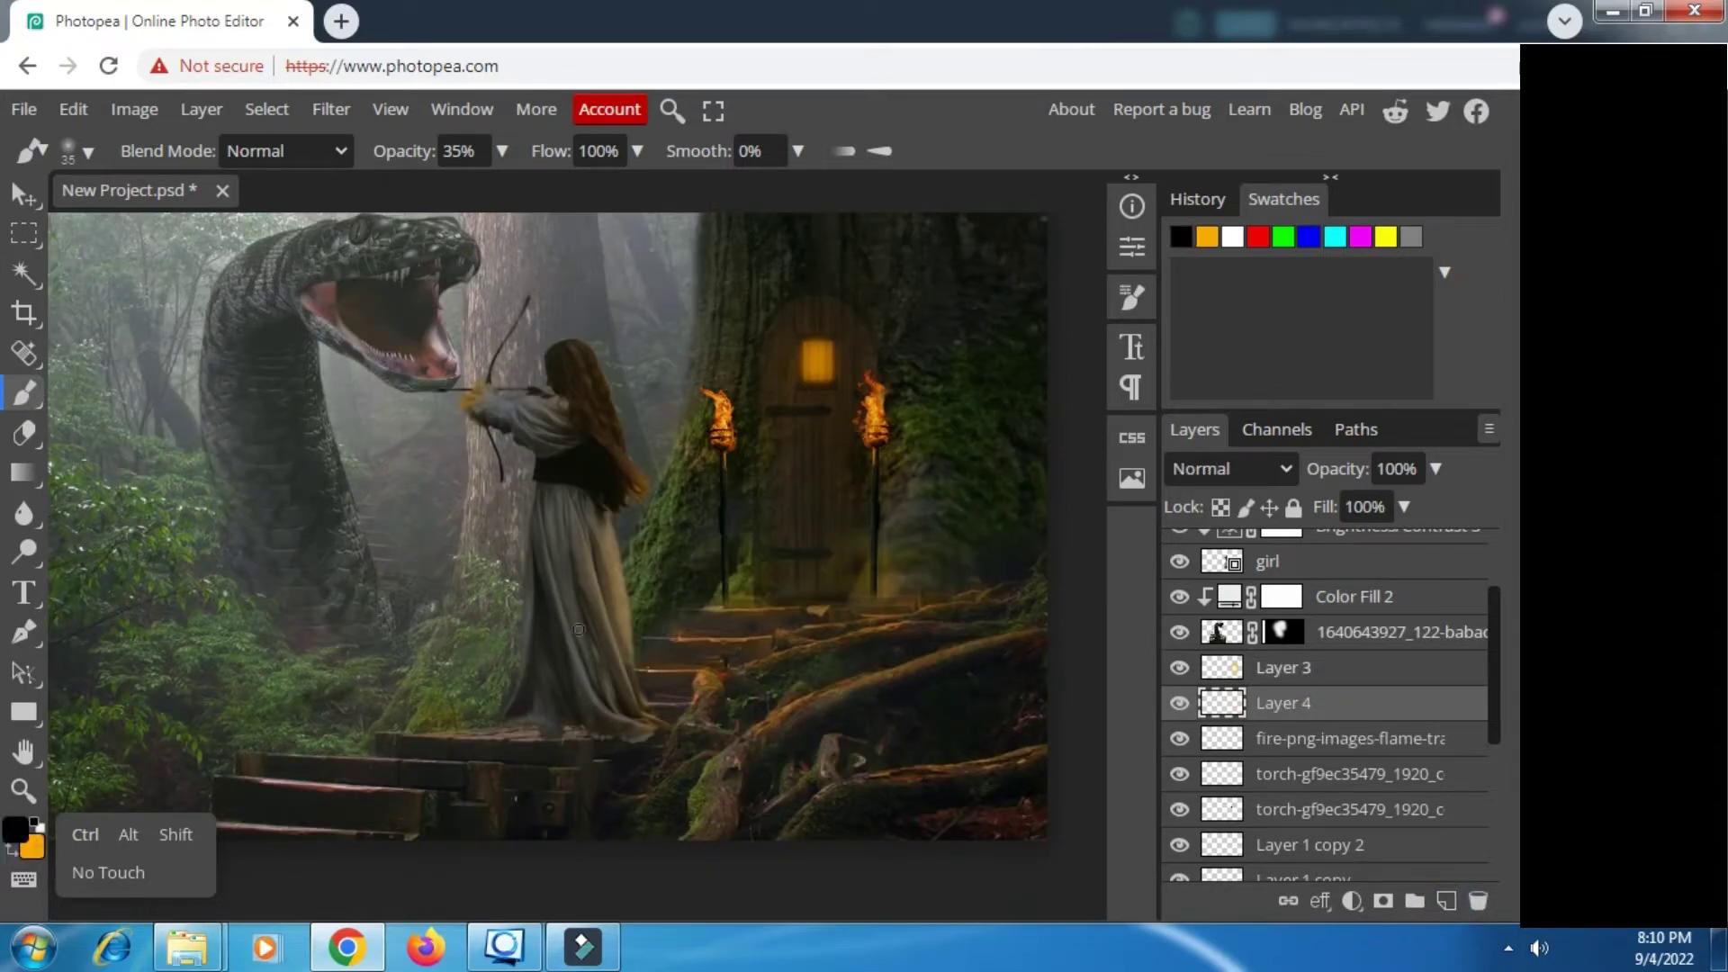
Step: Paint a shadow on the wooden stairs beneath the girl with a flattened 157 px soft brush at 19% opacity
left_click_drag(501, 150, 403, 189)
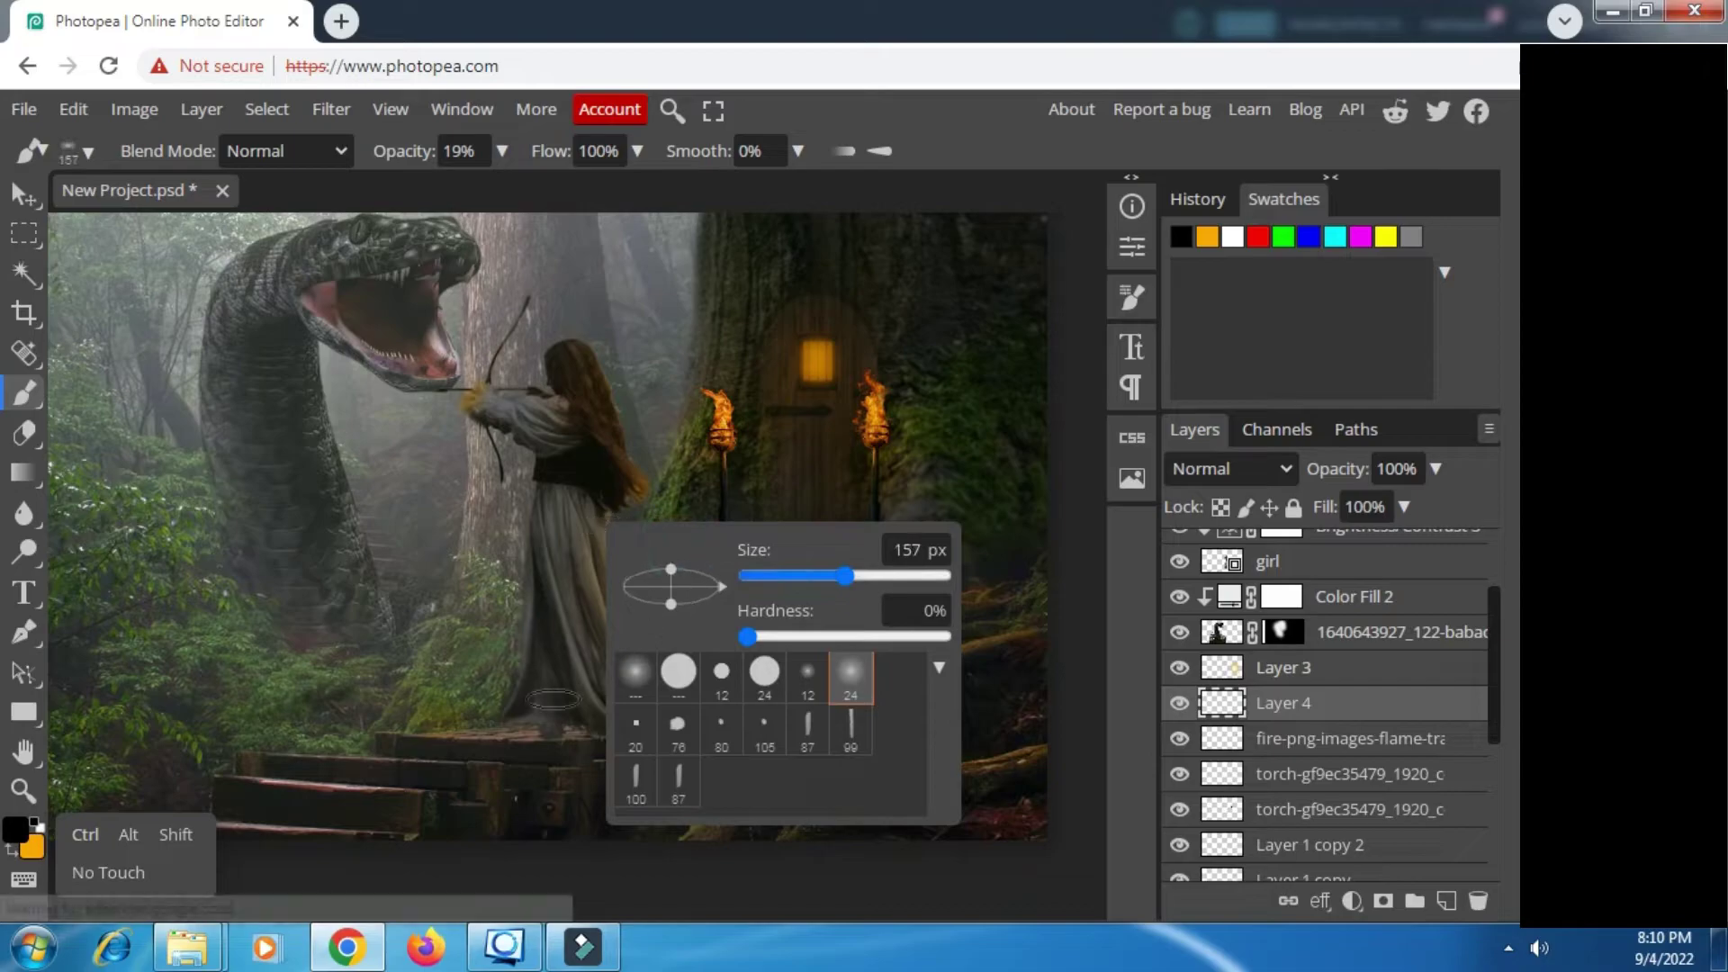
scroll(555, 608, "down", 3)
mouse_move(536, 609)
left_mouse_down()
mouse_move(513, 608)
mouse_move(608, 610)
left_mouse_up()
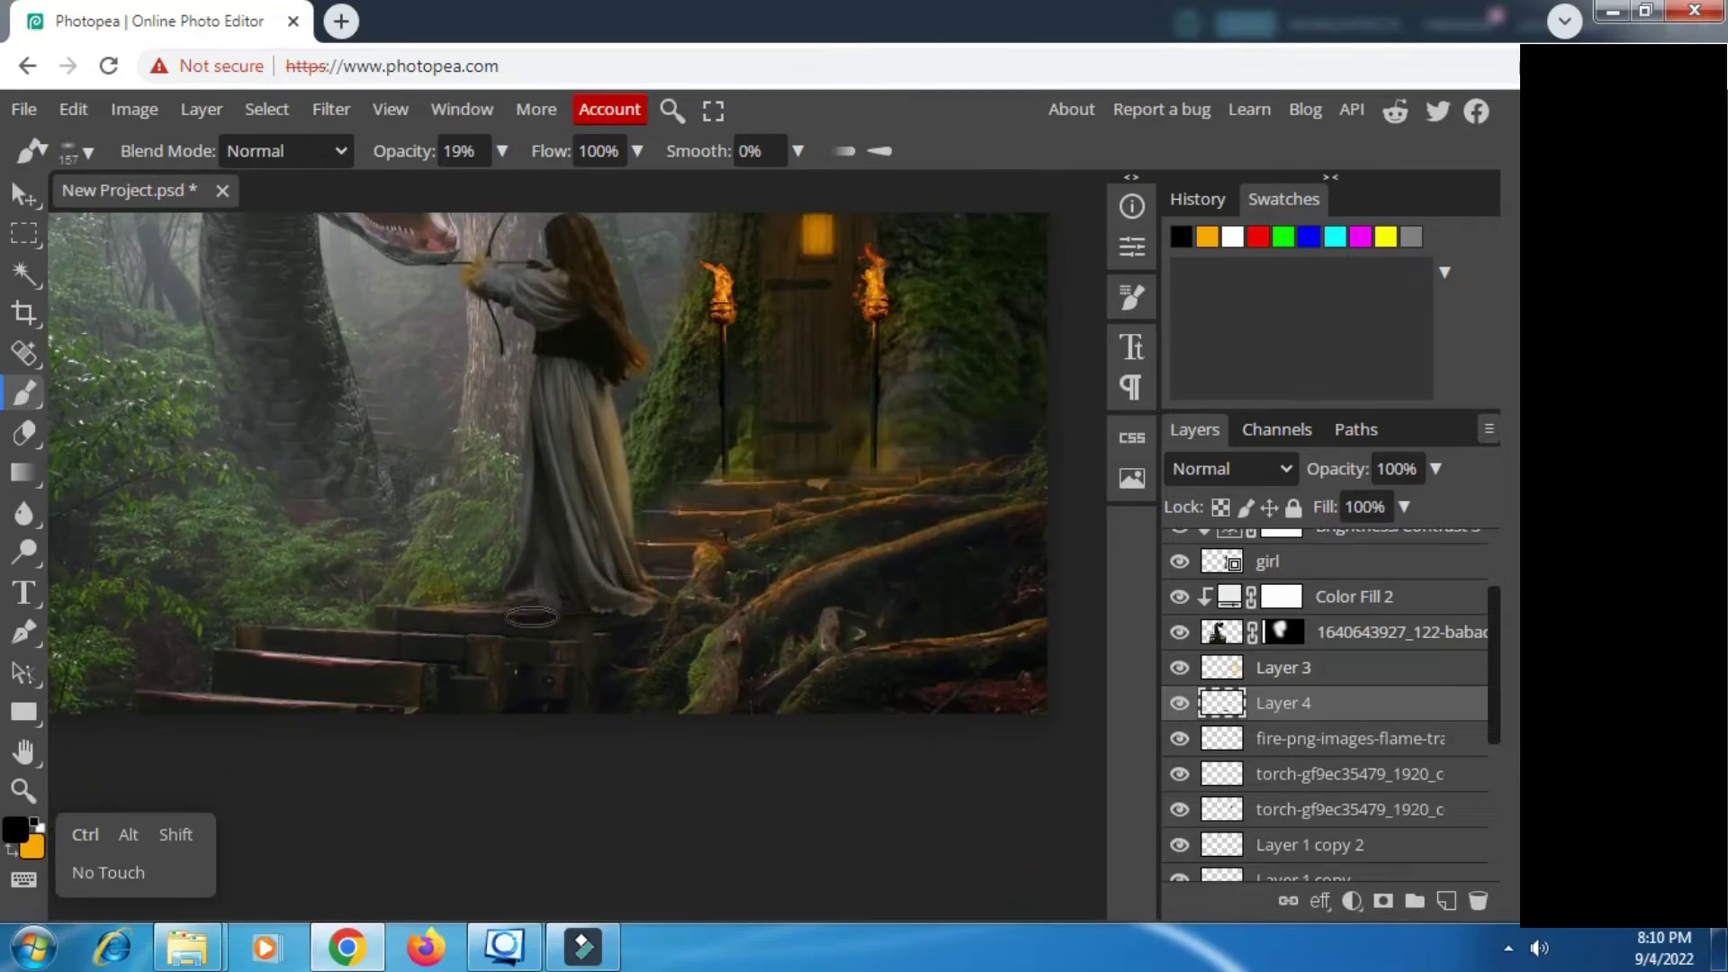
left_click_drag(494, 670, 490, 644)
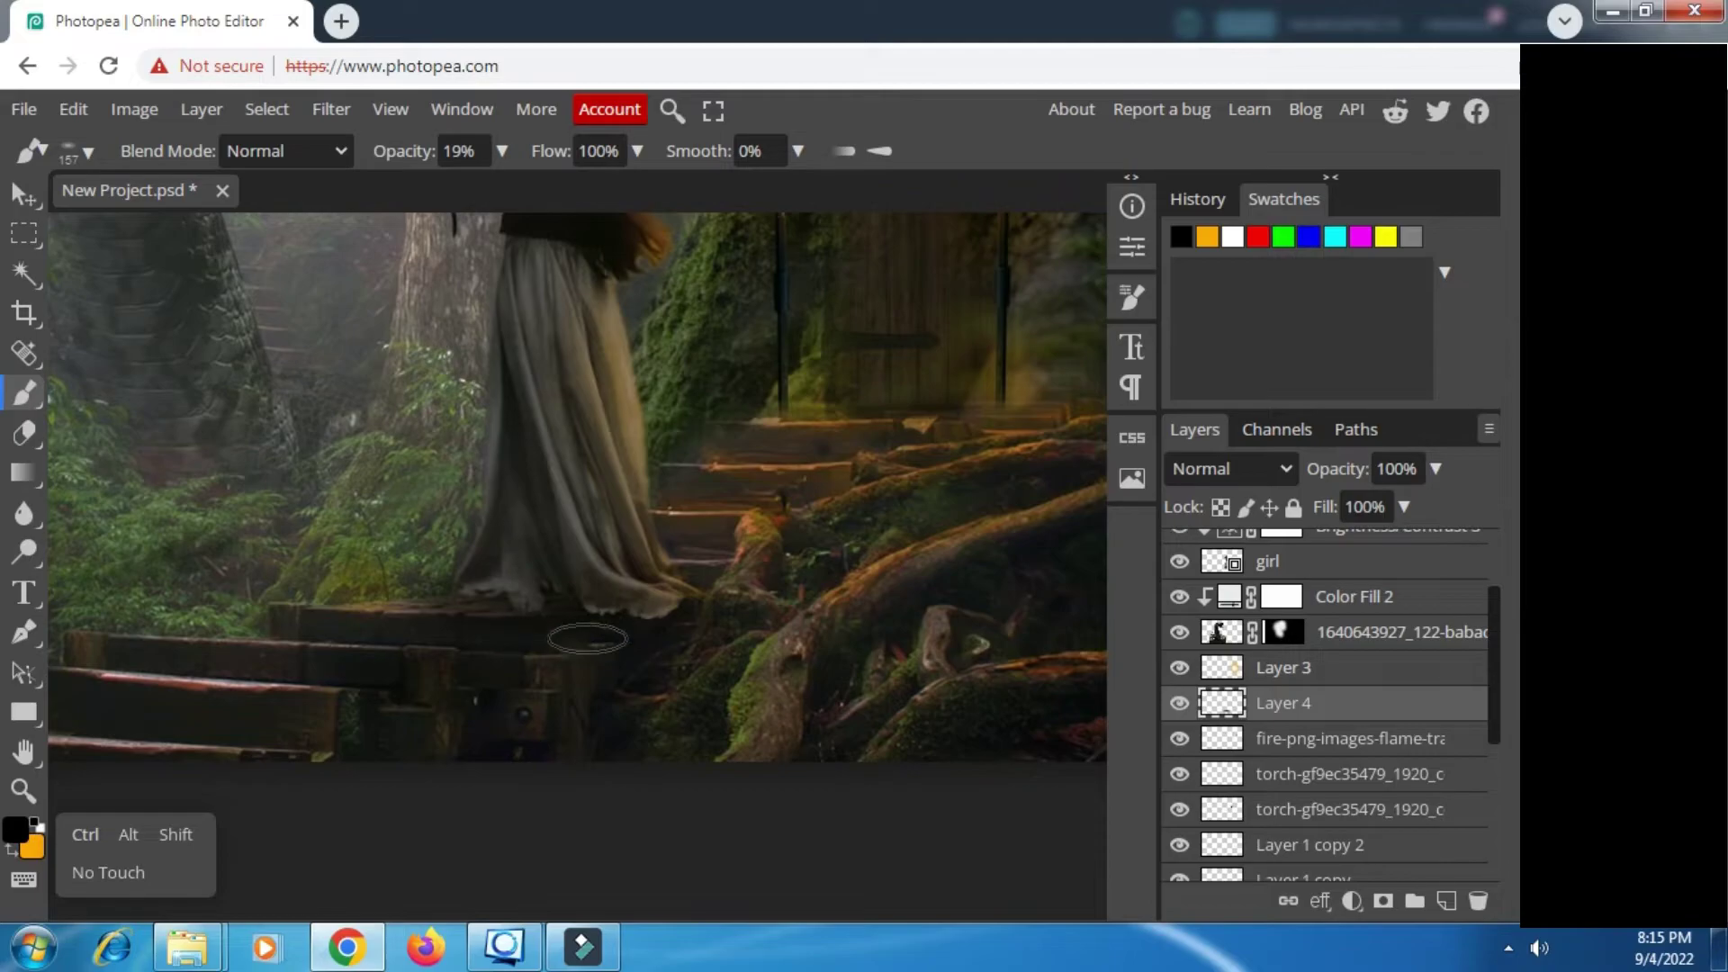
left_click(447, 647)
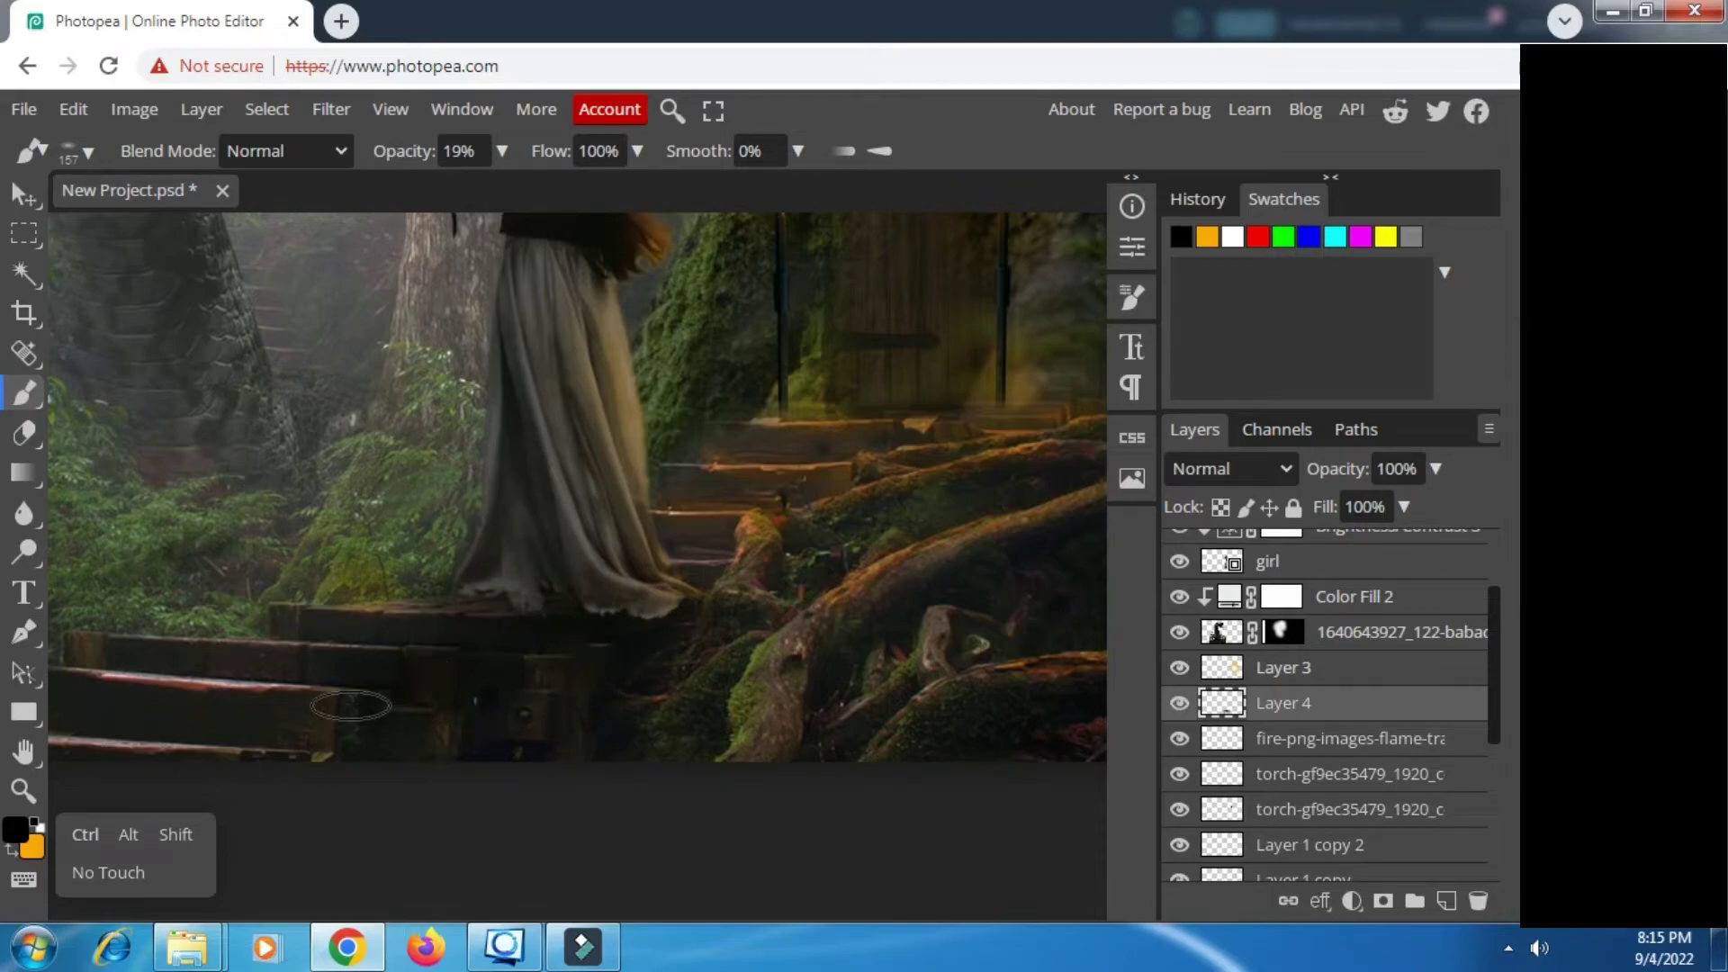
Step: Examine the girl's shading up close, toggling the visibility of the snake, Layer 2 and girl layers for comparison
scroll(1296, 630, "up", 3)
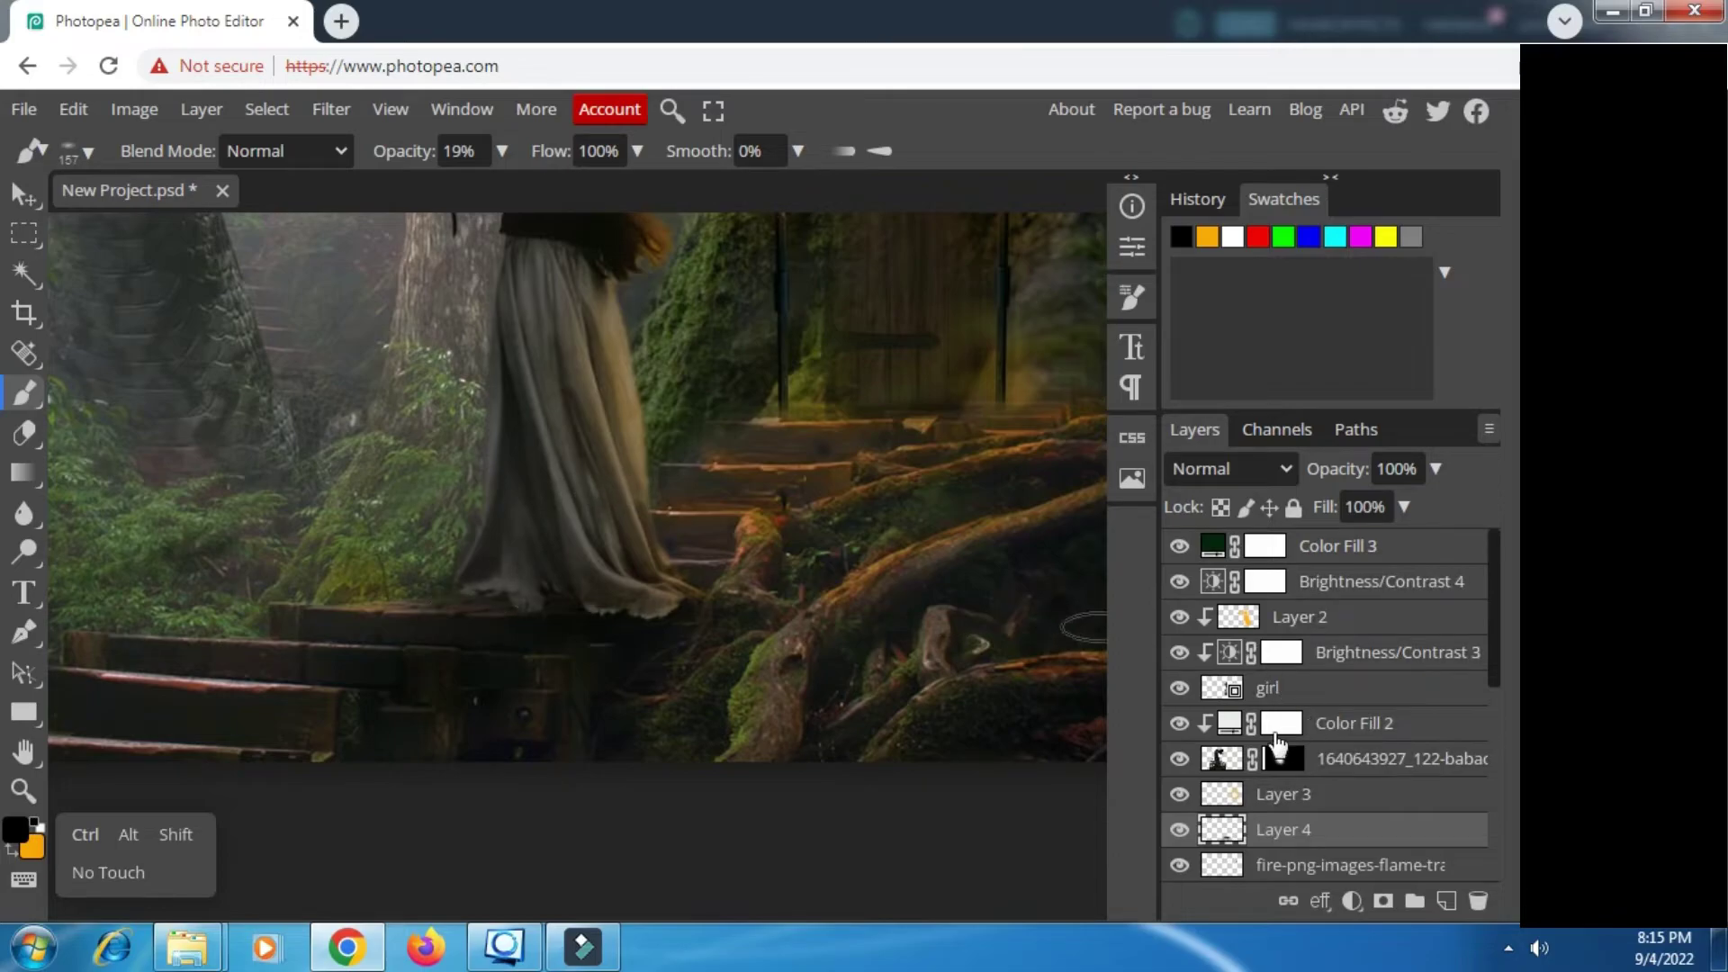
scroll(621, 666, "up", 2)
scroll(617, 666, "up", 1)
scroll(619, 664, "down", 1)
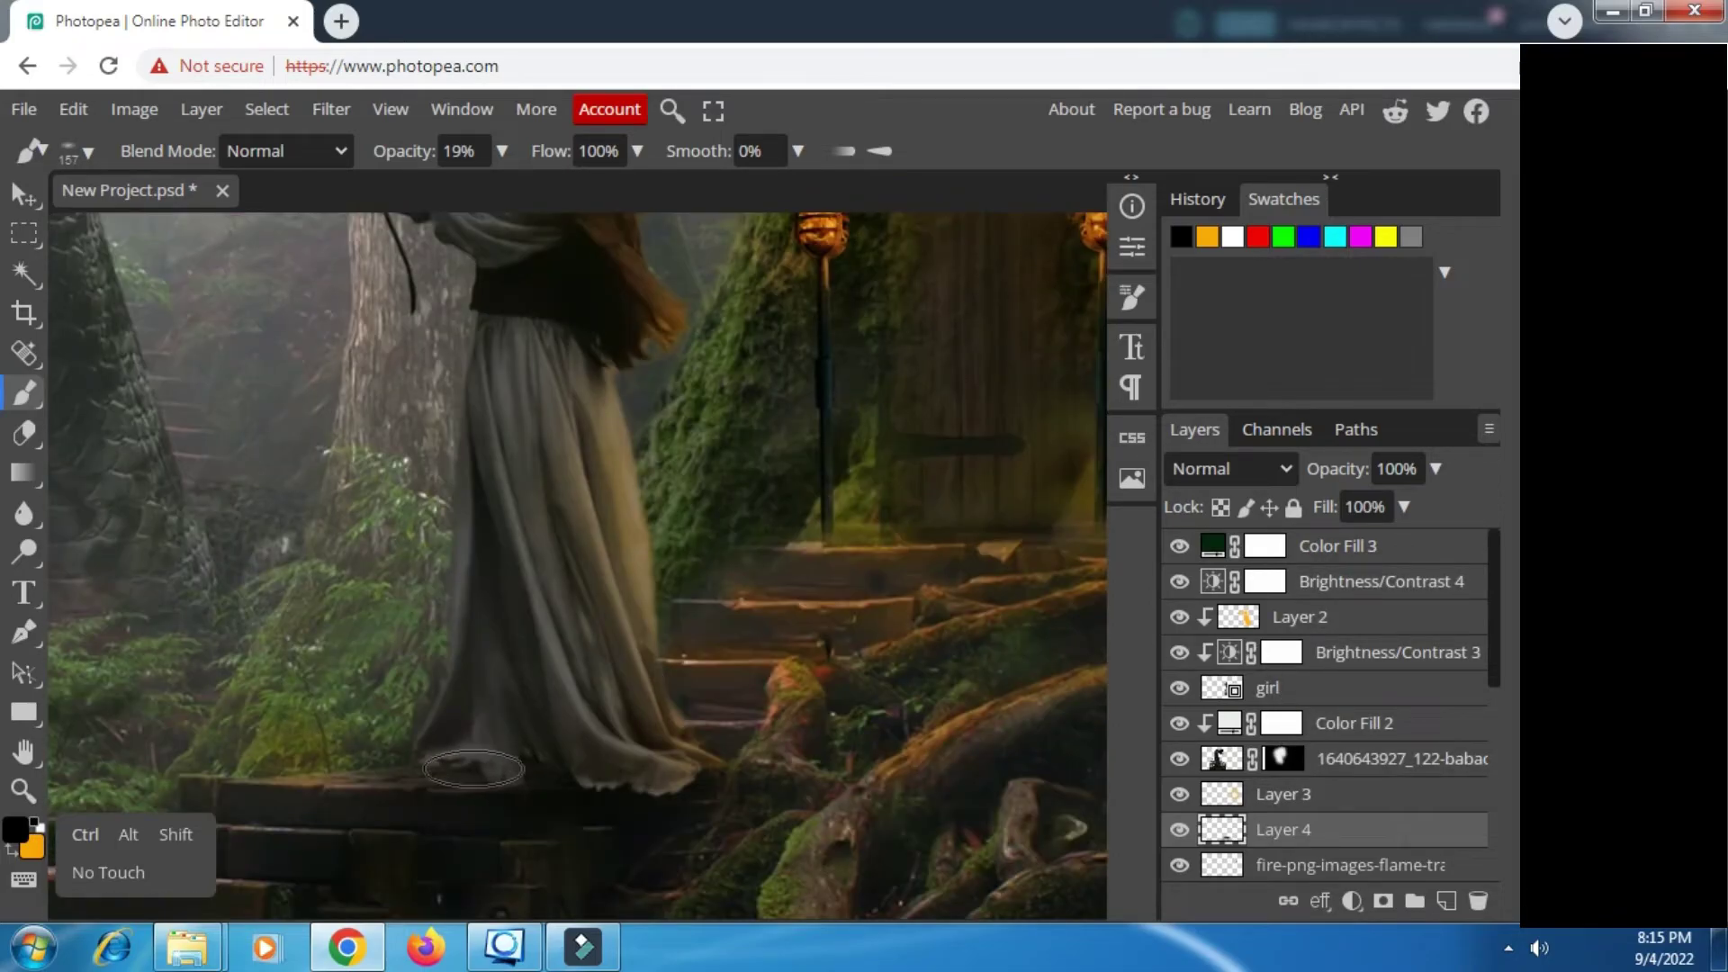
scroll(1304, 719, "down", 1)
scroll(1305, 720, "up", 1)
left_click(1178, 760)
left_click(1178, 760)
left_click(1181, 617)
left_click(1182, 617)
left_click(1180, 688)
left_click(1180, 688)
Step: Create a new layer above the girl's orange light layer and clip it to the girl
left_click(1348, 620)
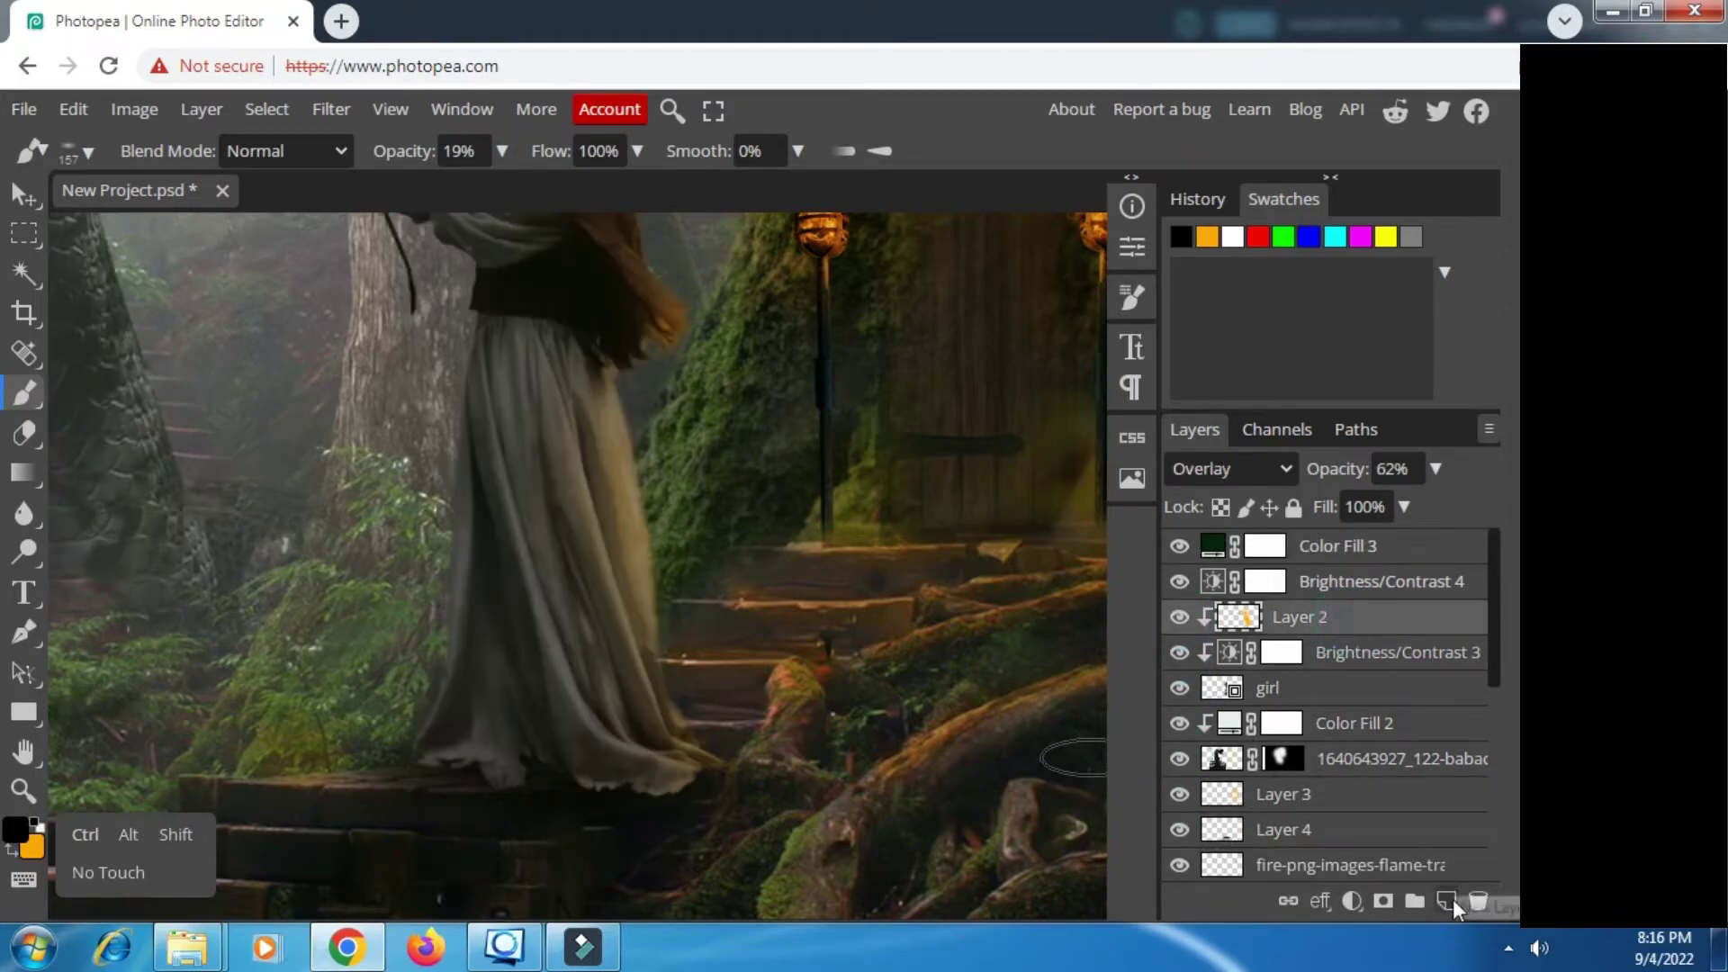
left_click(1447, 901)
right_click(1340, 621)
left_click(1246, 714)
Step: Darken the lower part of the girl's dress in black with a round 157 px soft brush at 12% opacity
right_click(701, 662)
left_click_drag(763, 662, 771, 616)
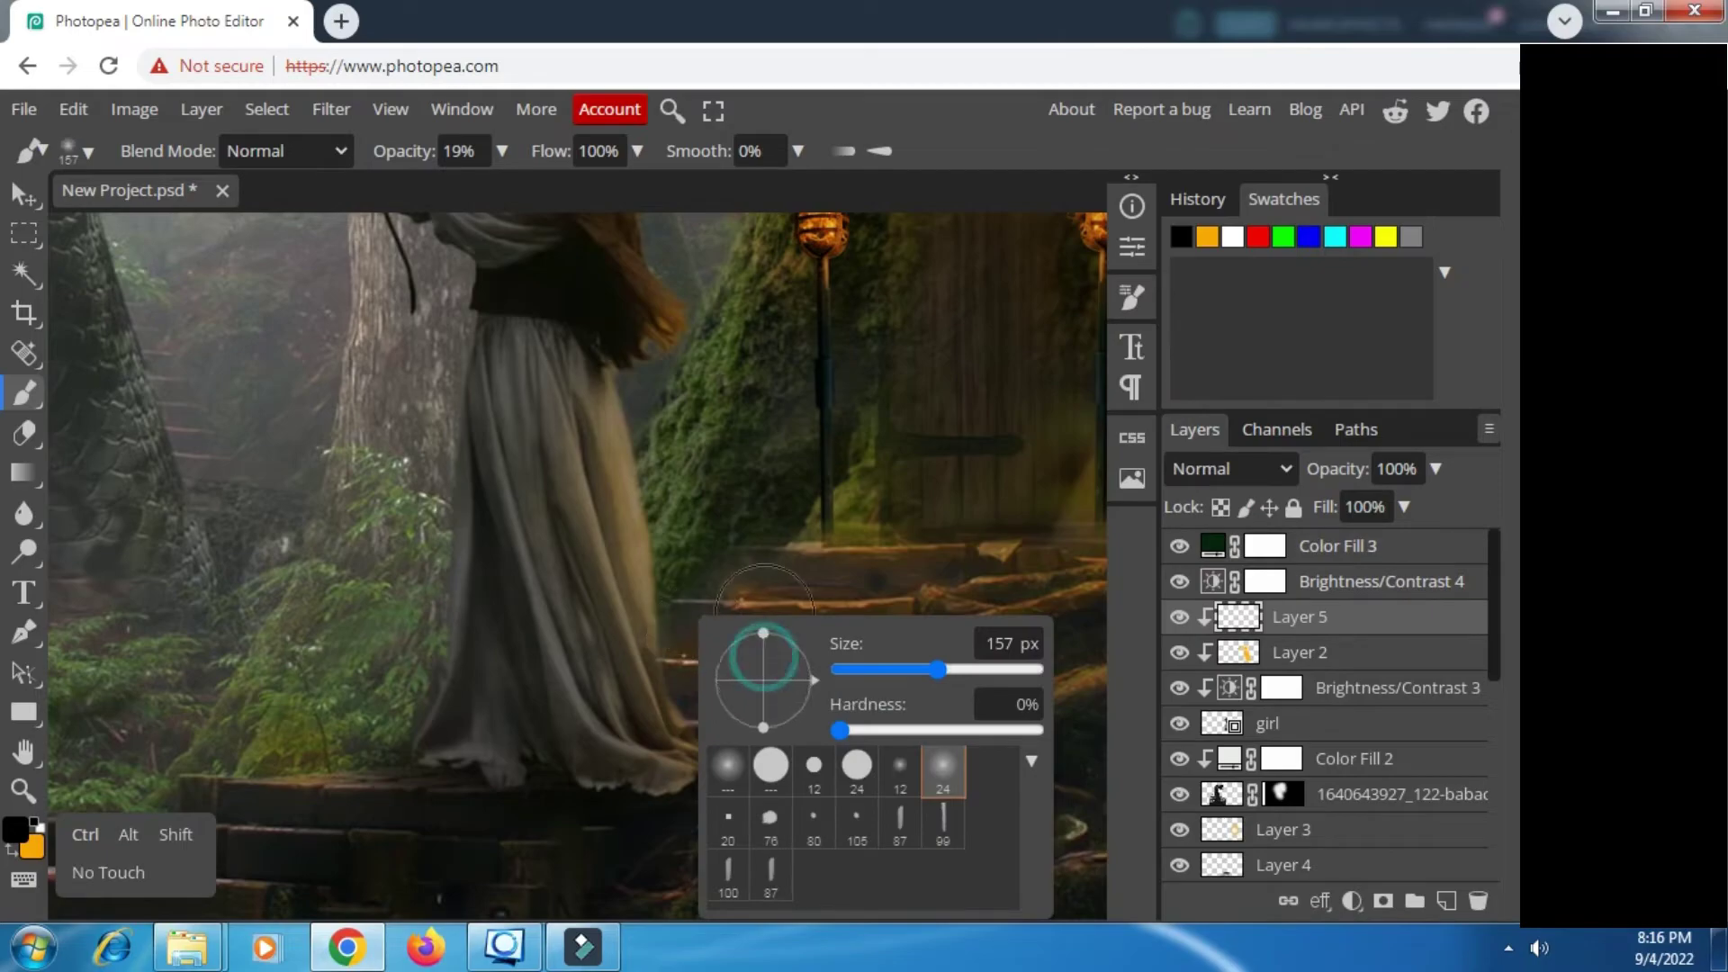
left_click(502, 151)
left_click(390, 190)
mouse_move(615, 785)
left_mouse_down()
mouse_move(647, 818)
mouse_move(565, 791)
mouse_move(532, 706)
mouse_move(476, 787)
mouse_move(655, 822)
mouse_move(678, 791)
left_mouse_up()
left_click(559, 661)
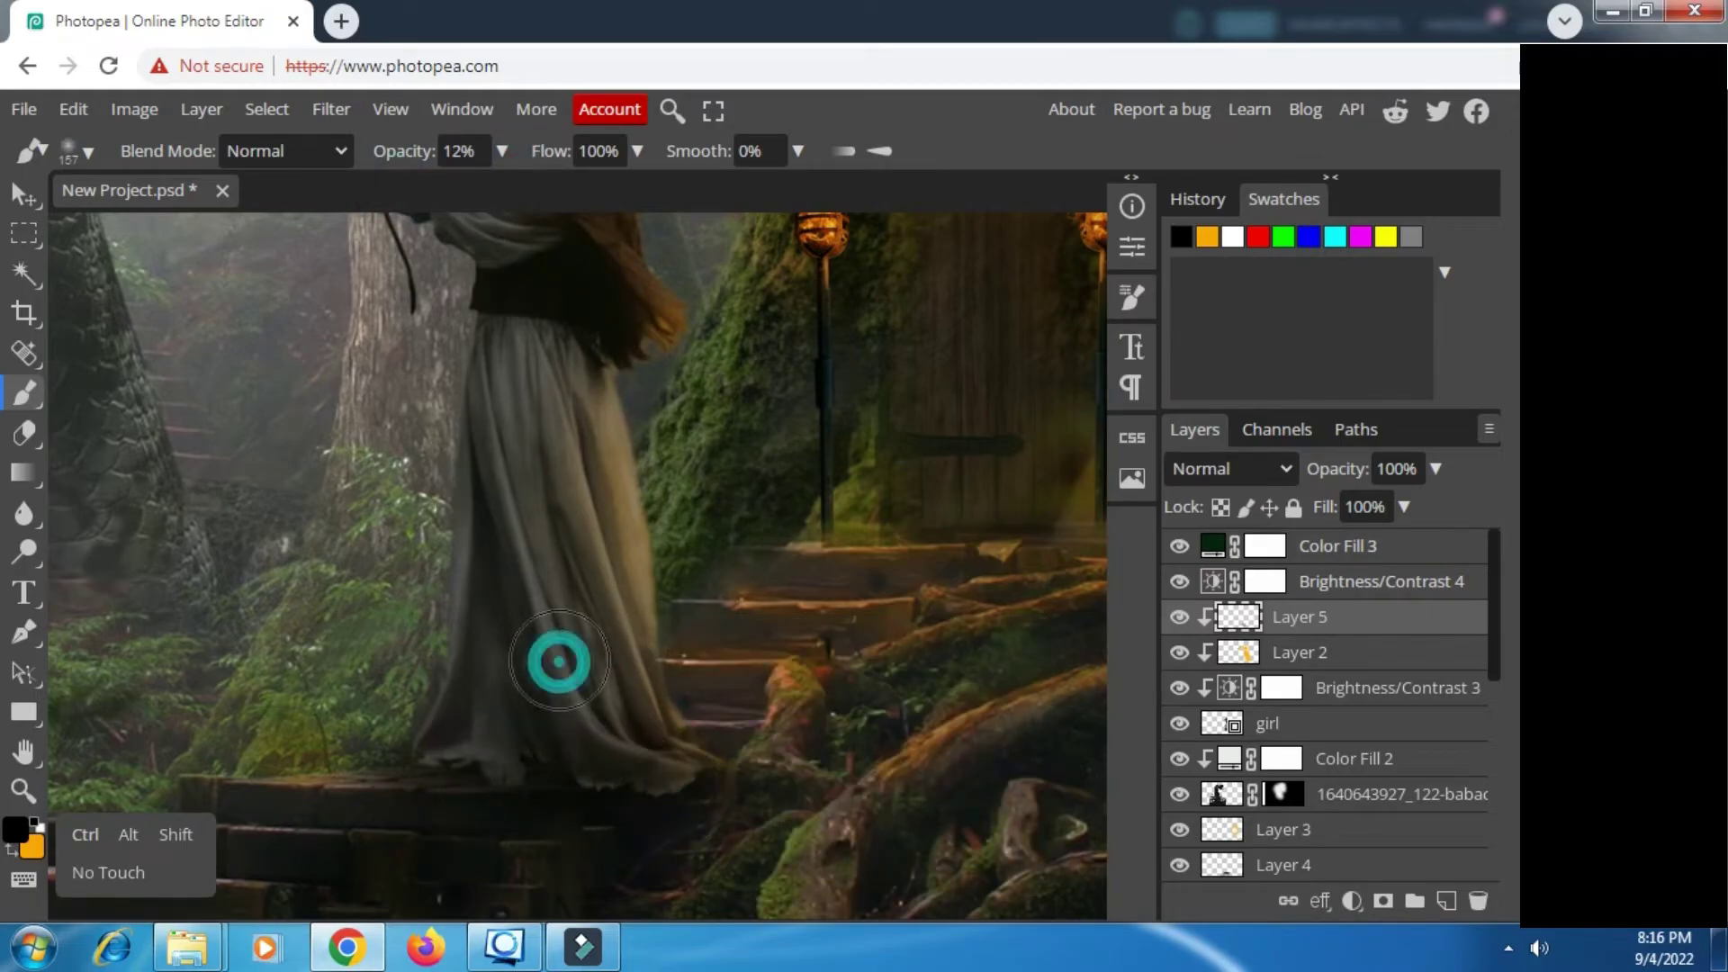
scroll(564, 603, "up", 3)
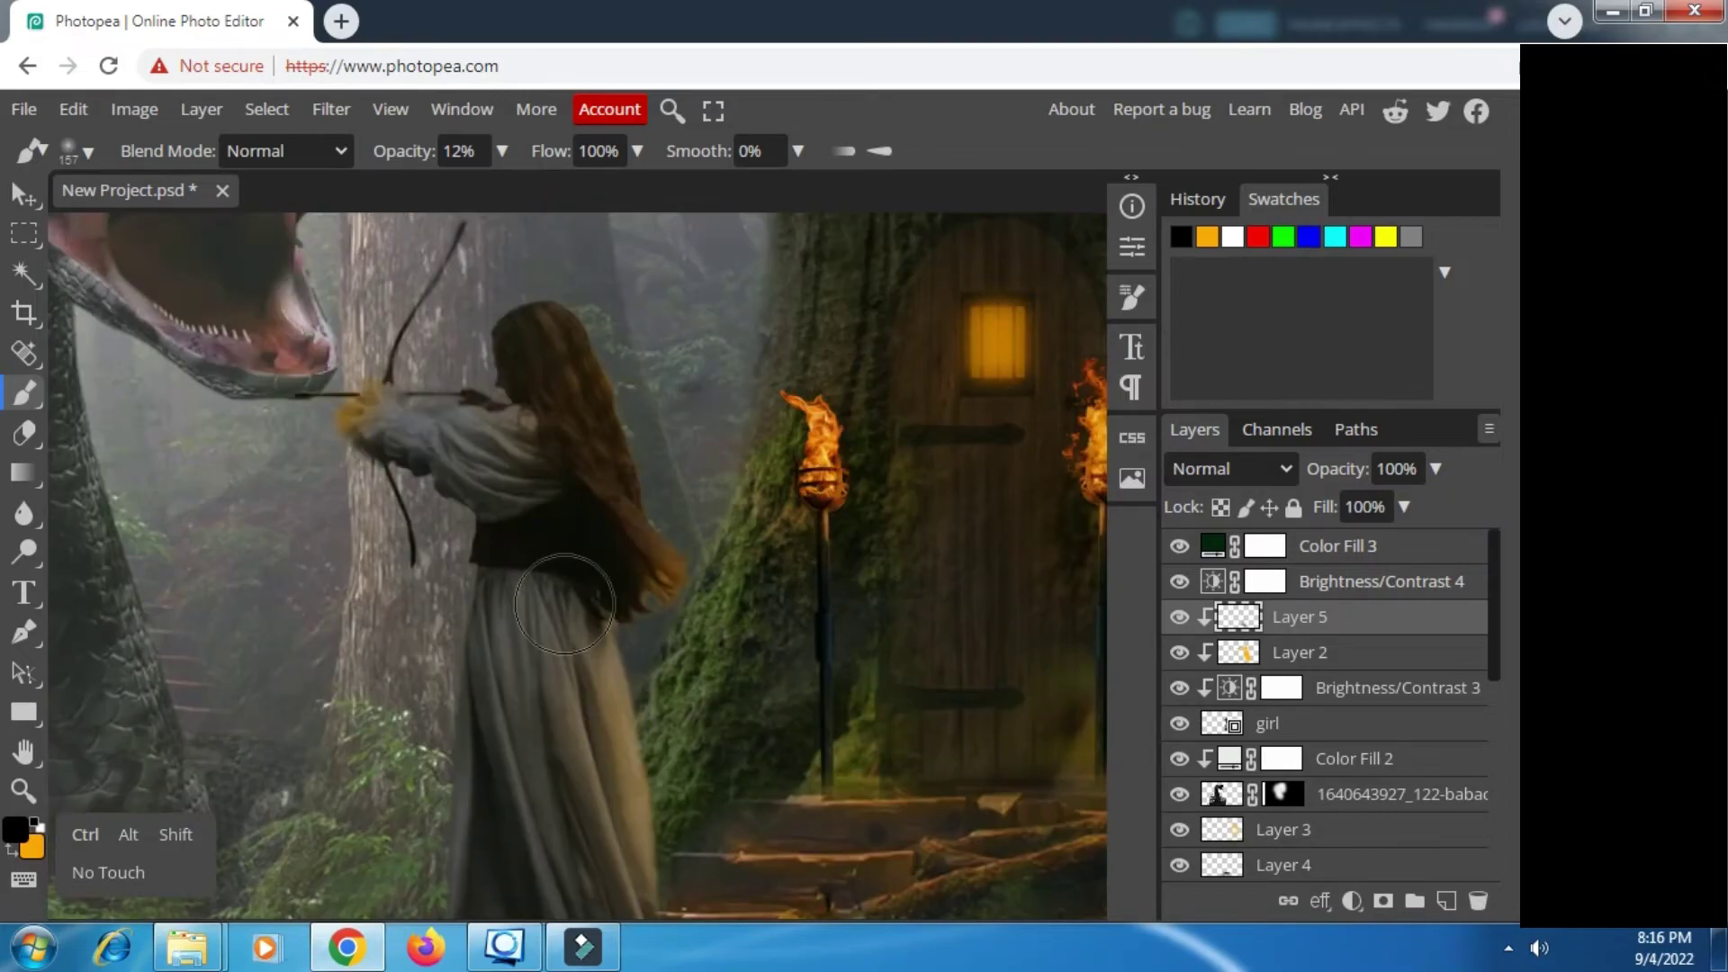
scroll(559, 576, "down", 2)
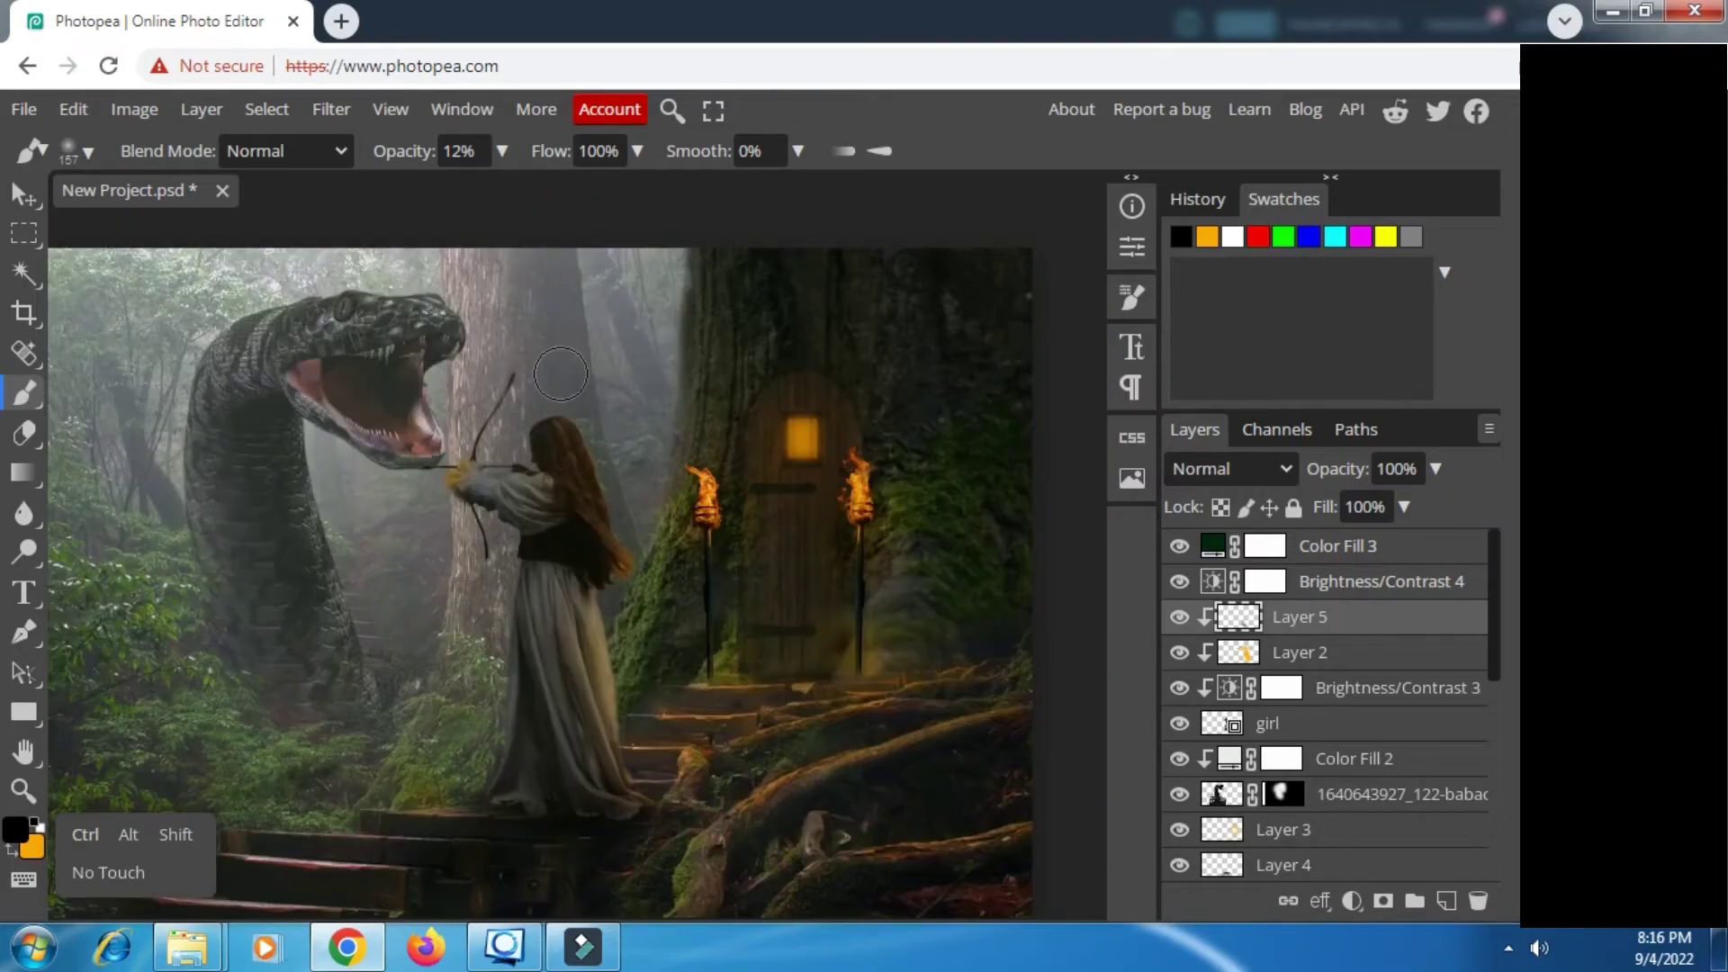
scroll(570, 540, "up", 2)
scroll(701, 633, "up", 1)
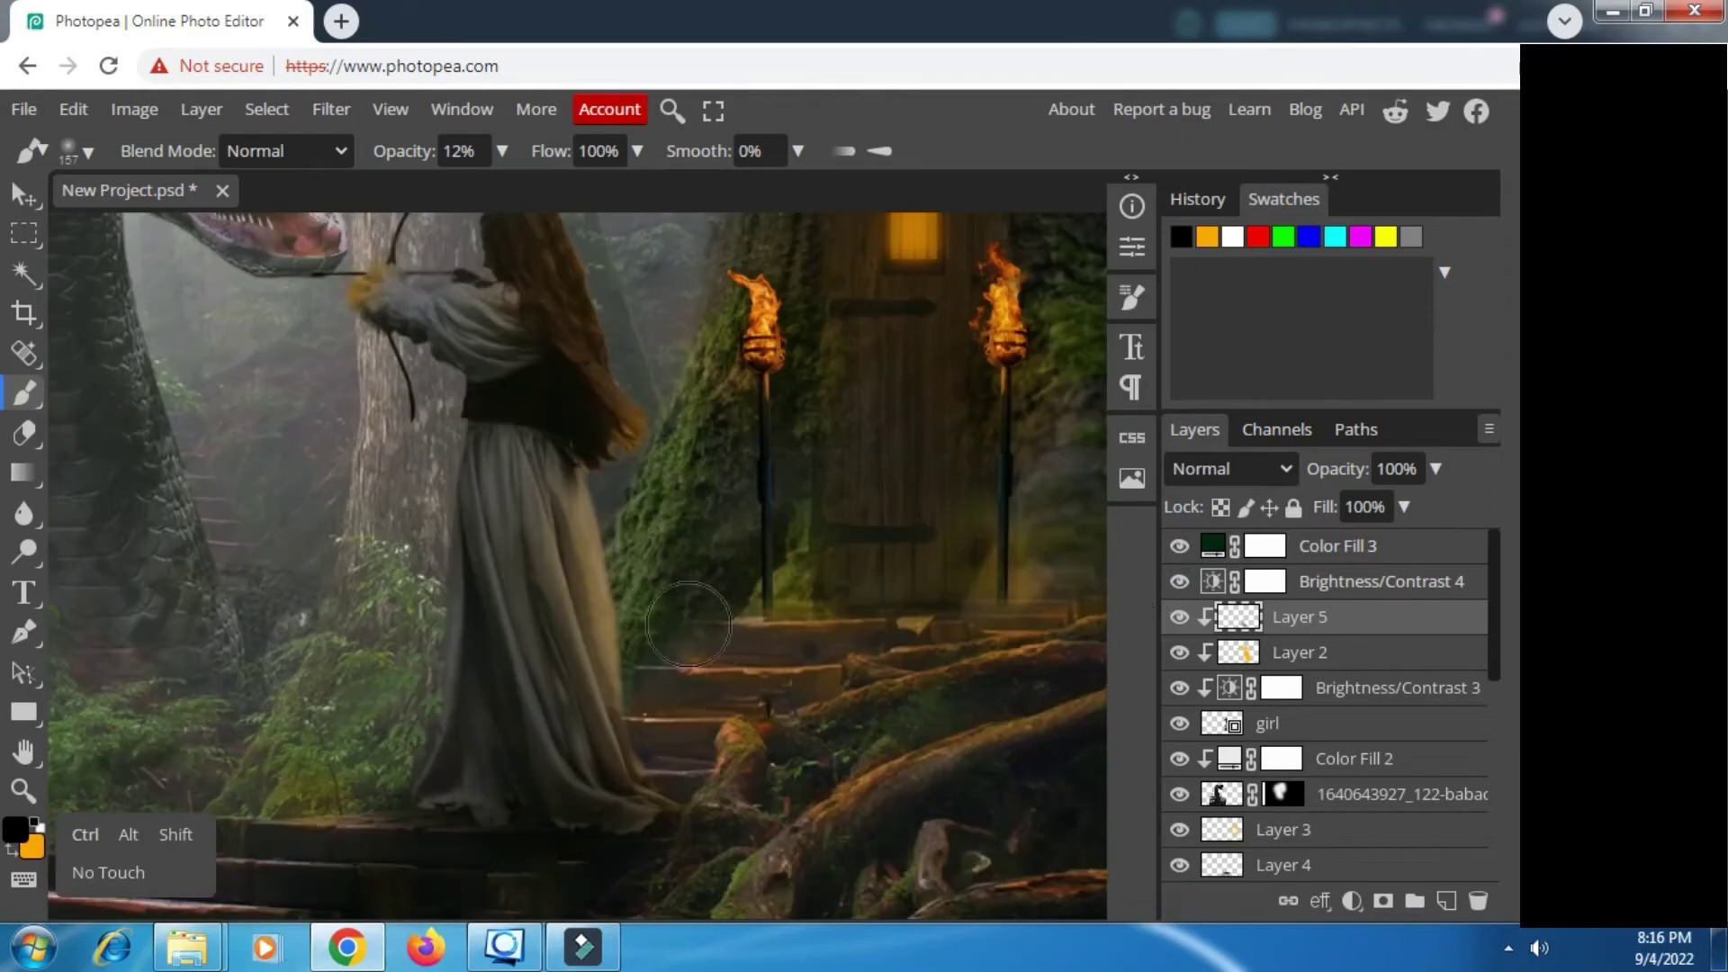
Step: Place the fire PNG image above the girl's layers and scale it down
left_click(180, 947)
left_click(423, 810)
left_click_drag(1201, 361, 252, 492)
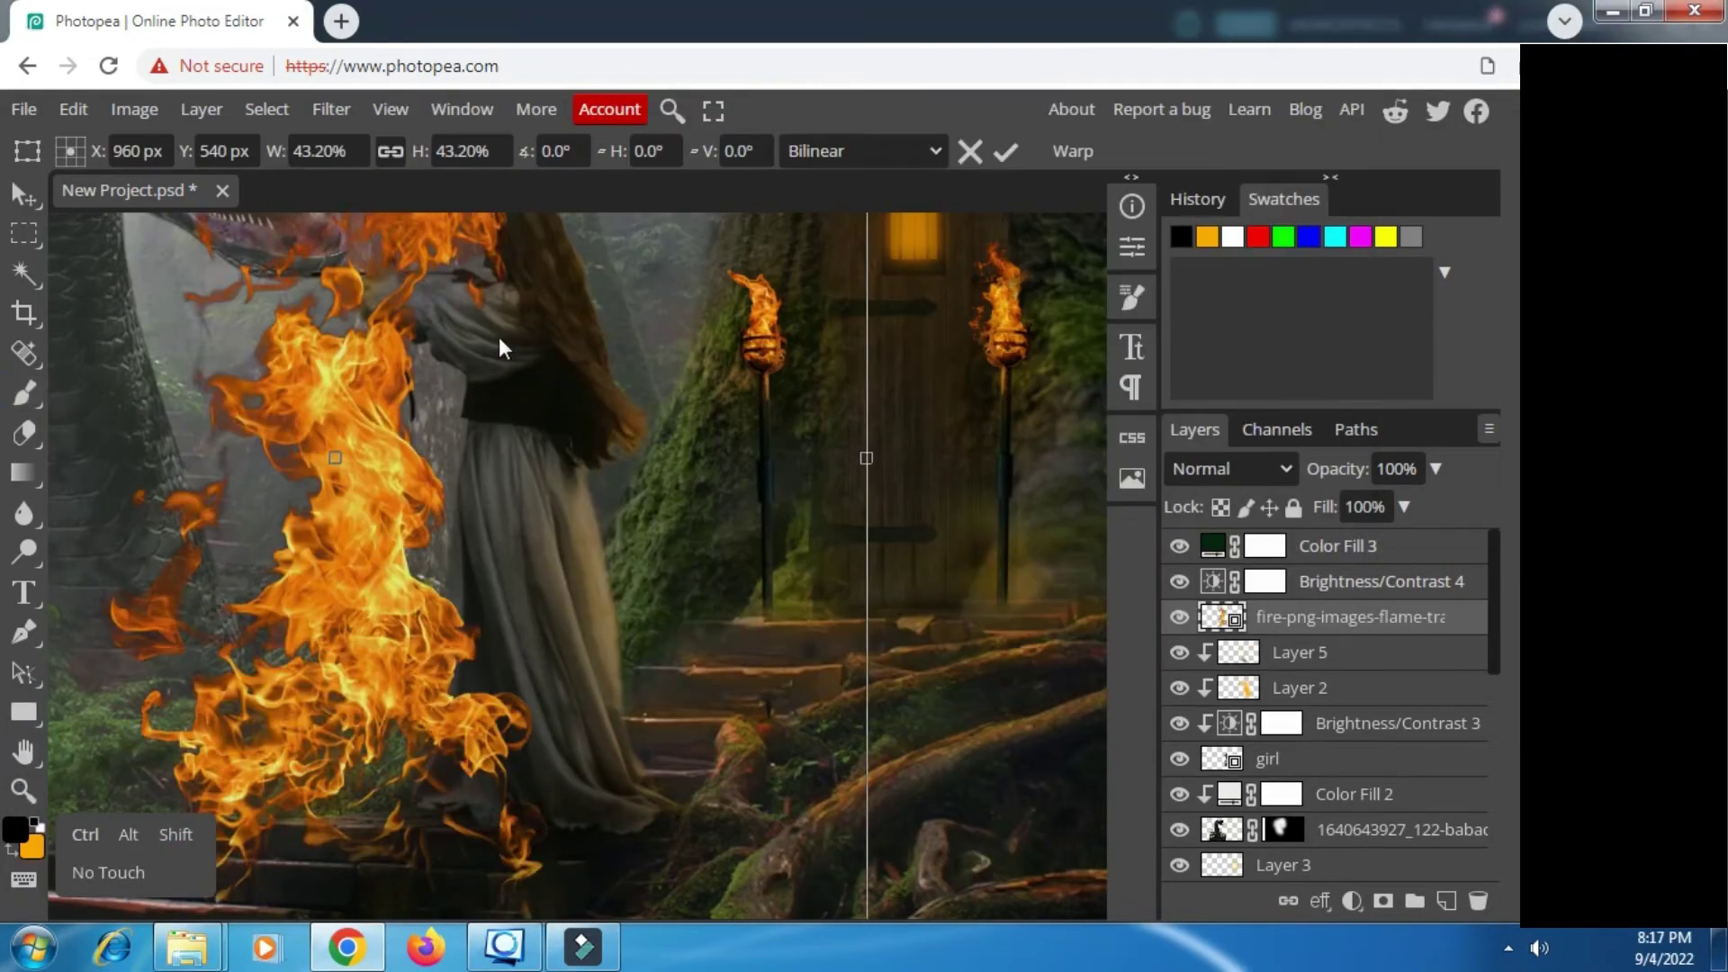
mouse_move(278, 153)
left_mouse_down()
mouse_move(160, 178)
mouse_move(262, 179)
left_mouse_up()
left_click(968, 146)
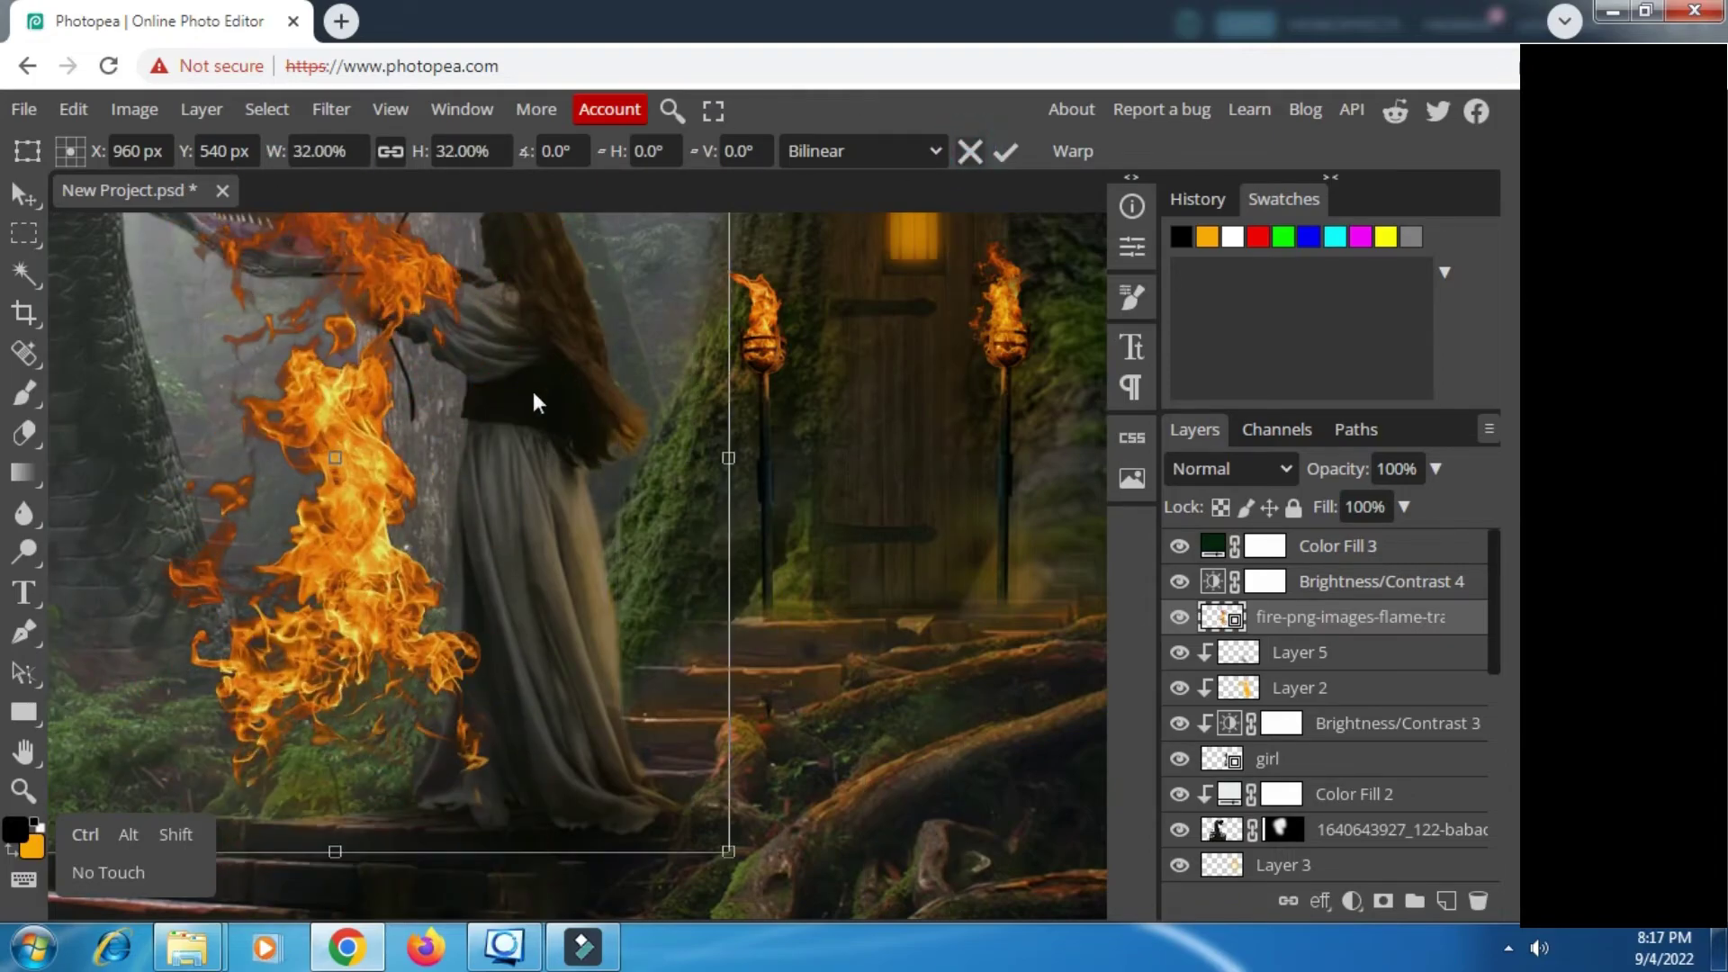
Step: Scale the placed fire to 7% and move it into the snake's open mouth
scroll(566, 378, "down", 3)
left_click_drag(549, 405, 514, 620)
left_click(24, 234)
right_click(404, 675)
left_click(477, 762)
left_click_drag(275, 153, 230, 156)
left_click_drag(435, 663, 417, 553)
scroll(418, 552, "up", 2)
scroll(409, 558, "up", 2)
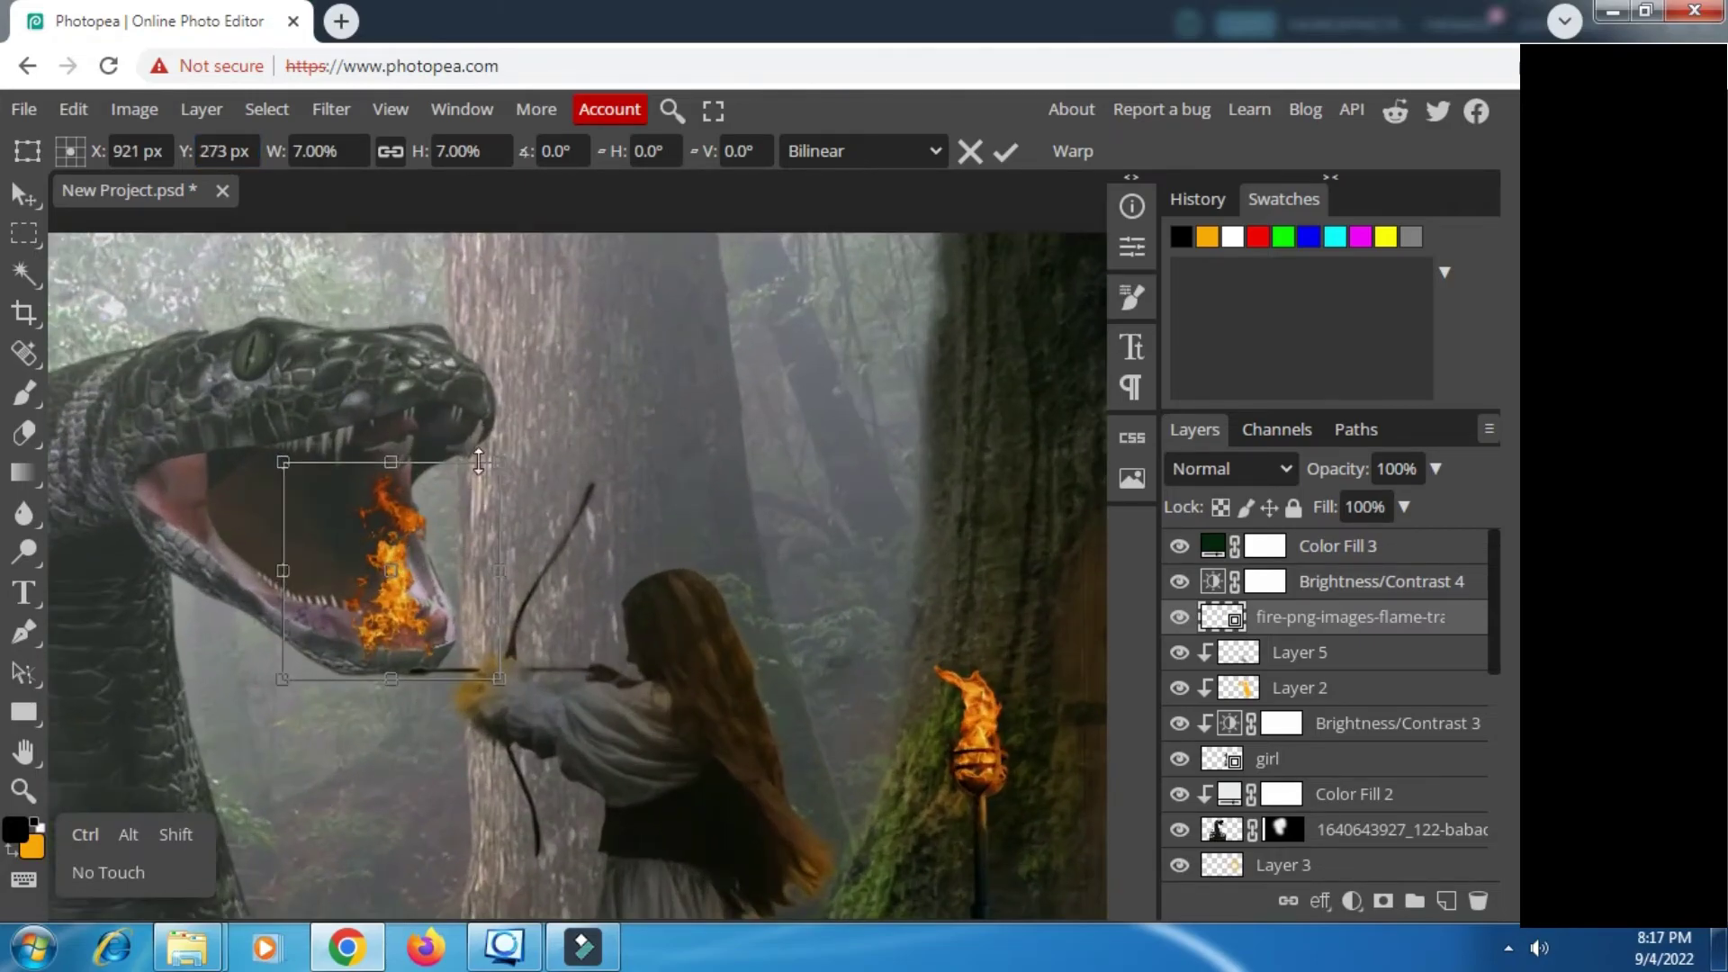
Step: Shrink the fire further, position it on the arrow's tip, and apply the transform
left_click_drag(500, 468, 427, 534)
left_click_drag(410, 598, 461, 612)
left_click(1005, 152)
scroll(689, 370, "down", 1)
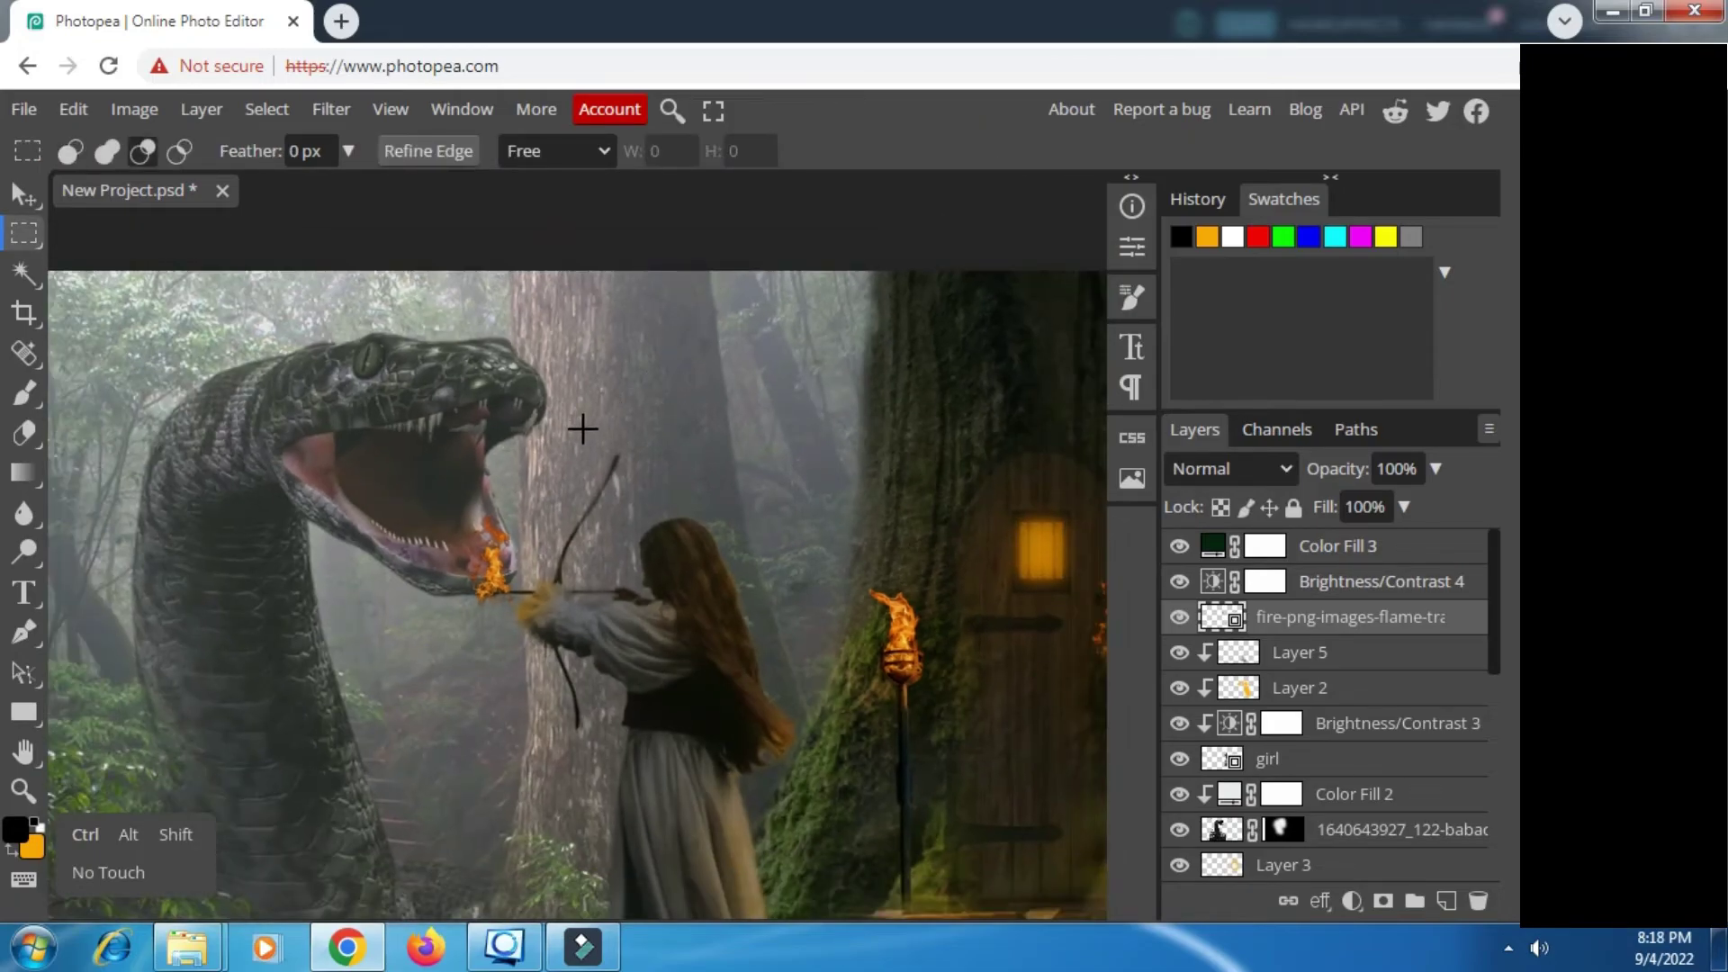
scroll(580, 432, "down", 1)
scroll(563, 487, "down", 2)
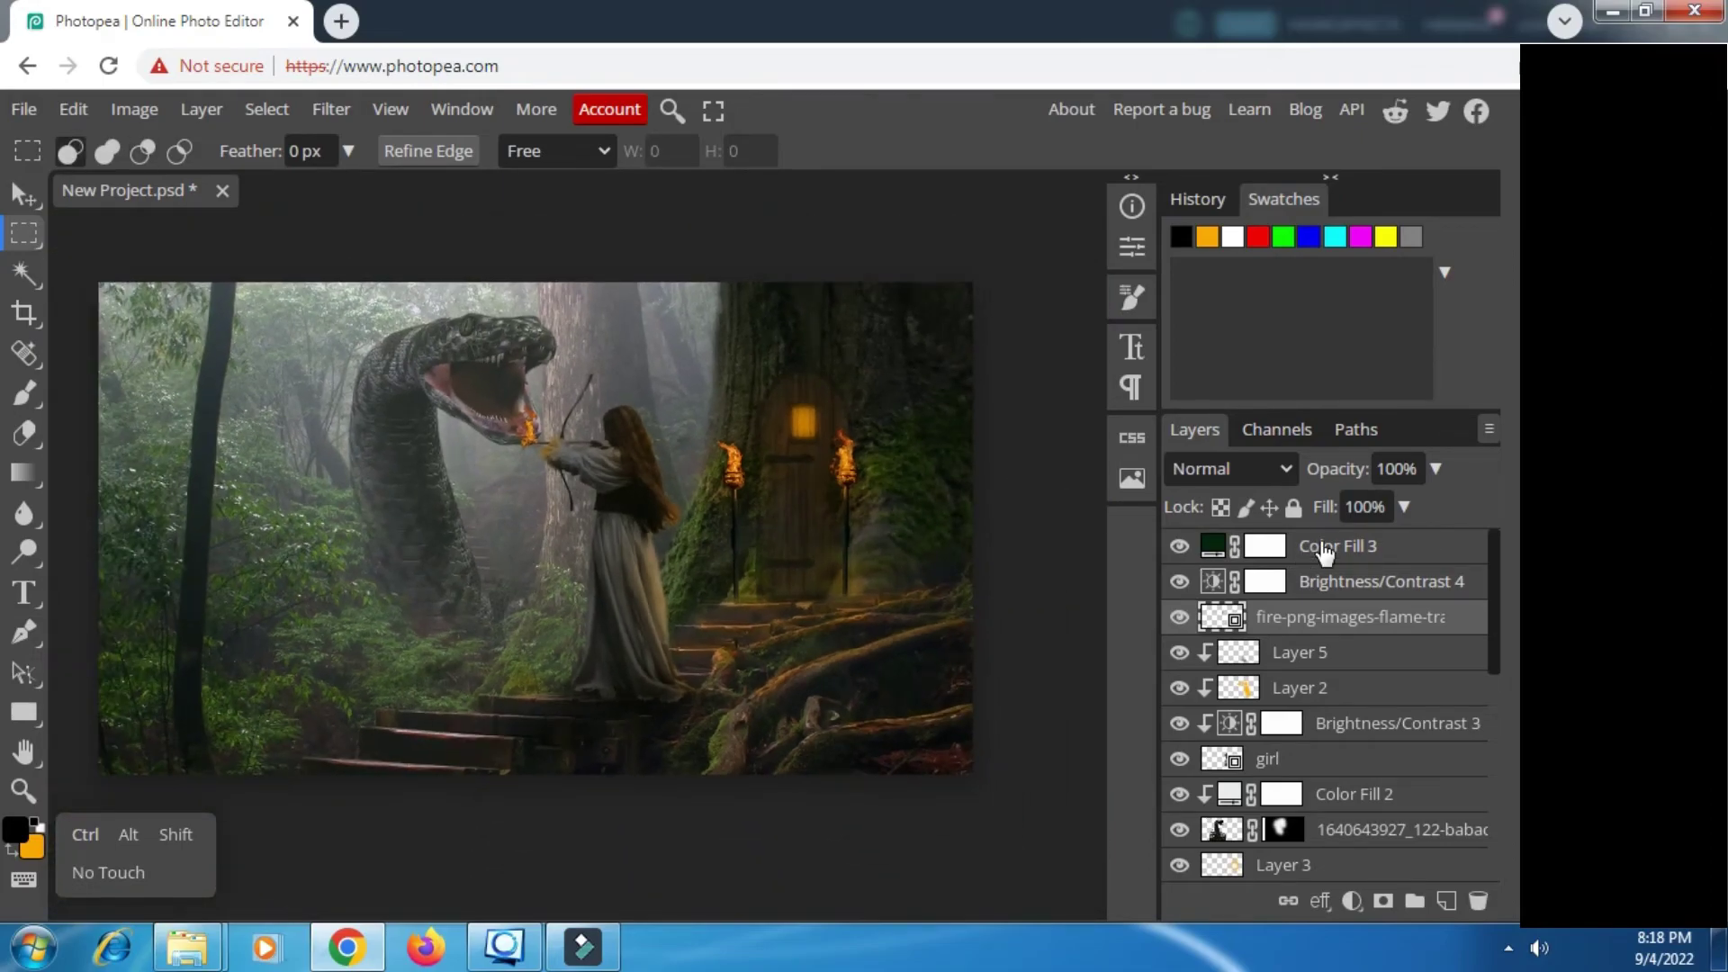
Step: Add a Gradient Map adjustment above Color Fill 3 with its black color stop at 37% of the black-to-white gradient
left_click(1323, 547)
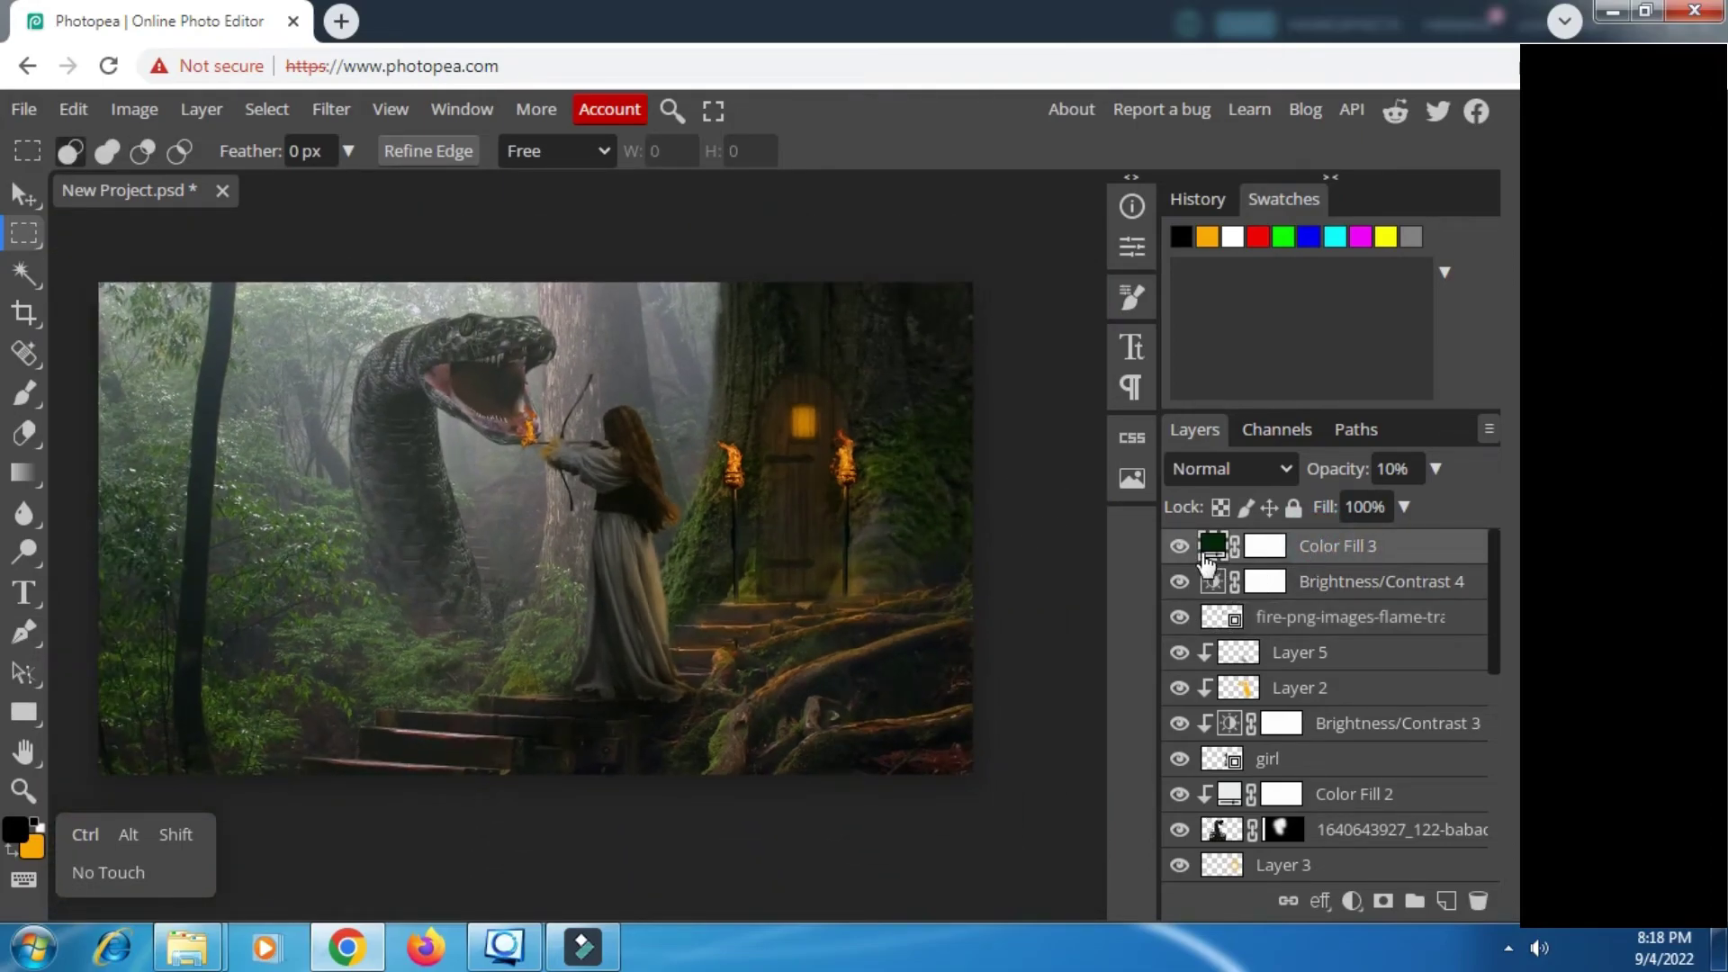
left_click(1351, 900)
scroll(1398, 810, "down", 1)
left_click(1395, 787)
left_click(792, 351)
left_click_drag(537, 336, 1134, 369)
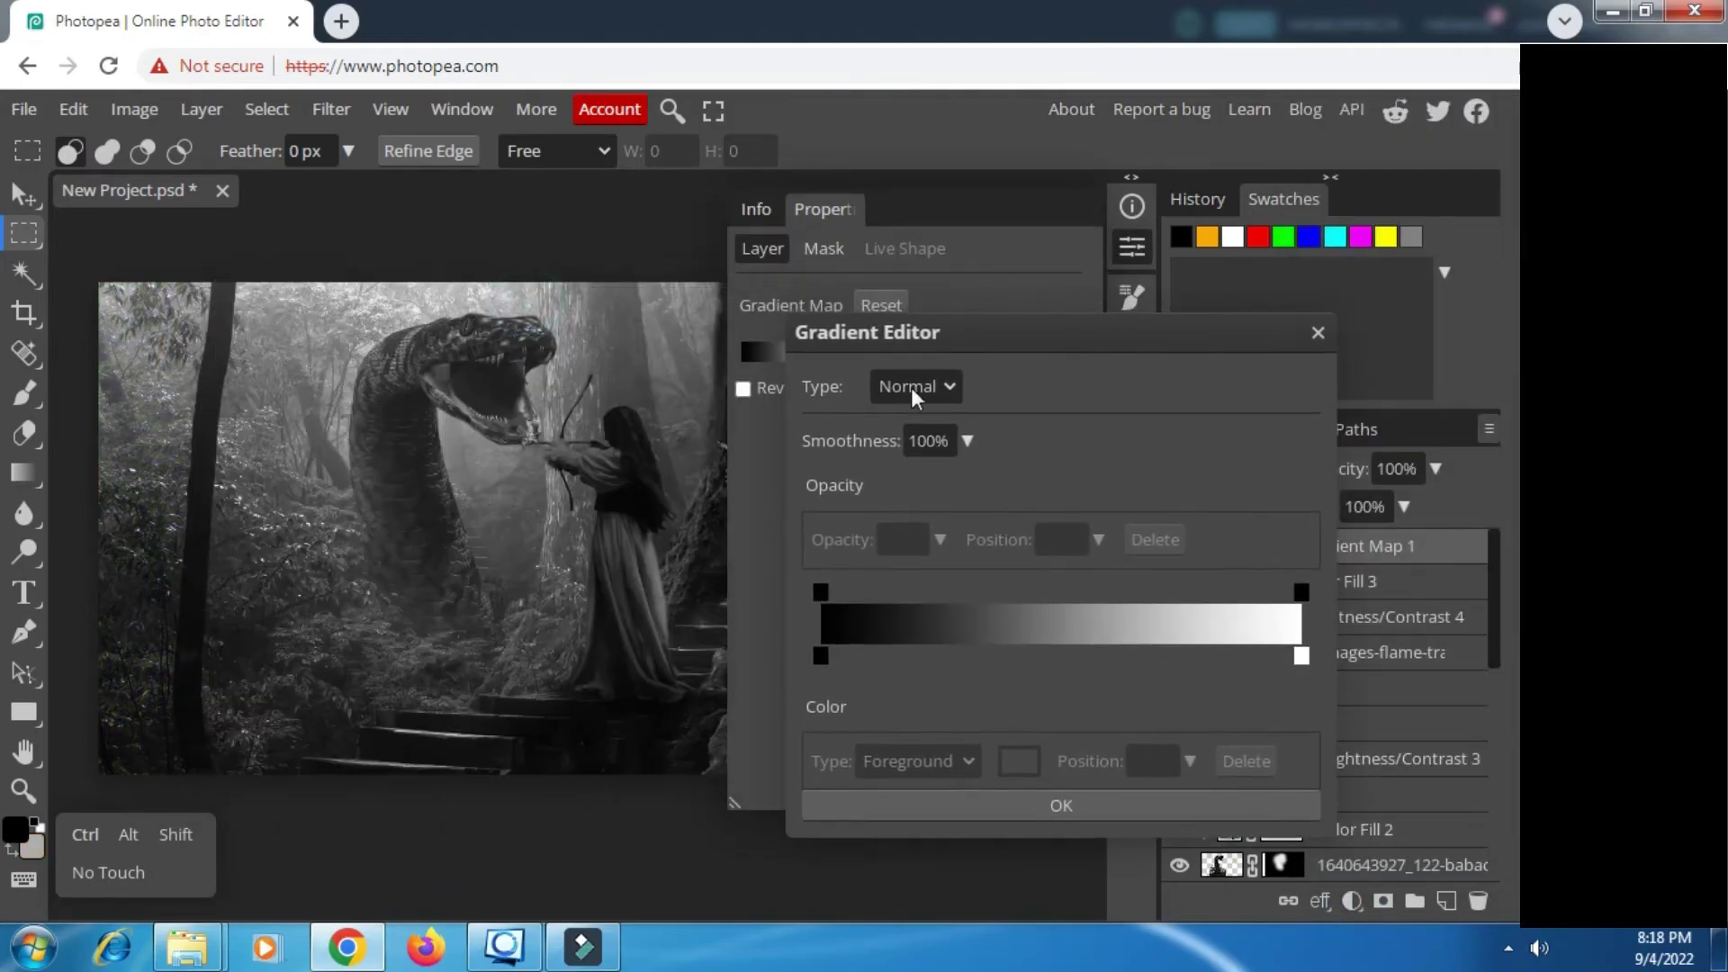
left_click(840, 656)
left_click_drag(841, 656, 1003, 682)
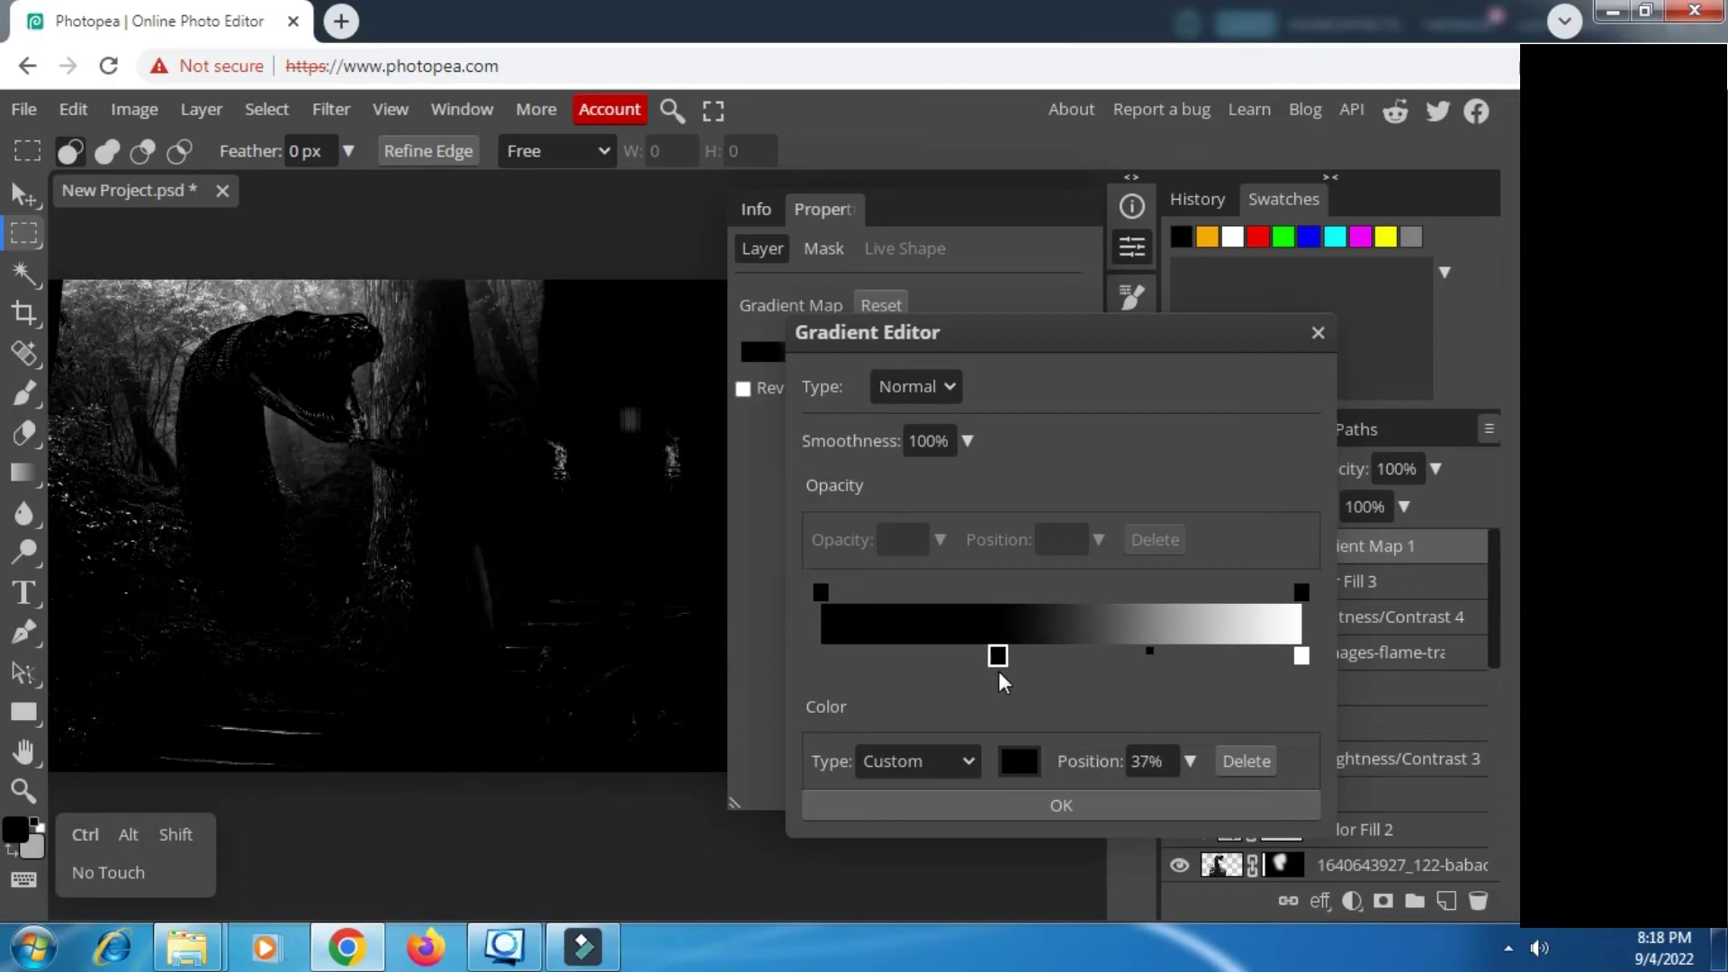
left_click(1061, 804)
Step: Set the Gradient Map layer's blend mode to Screen and its opacity to 34%
left_click(1230, 468)
left_click(1206, 252)
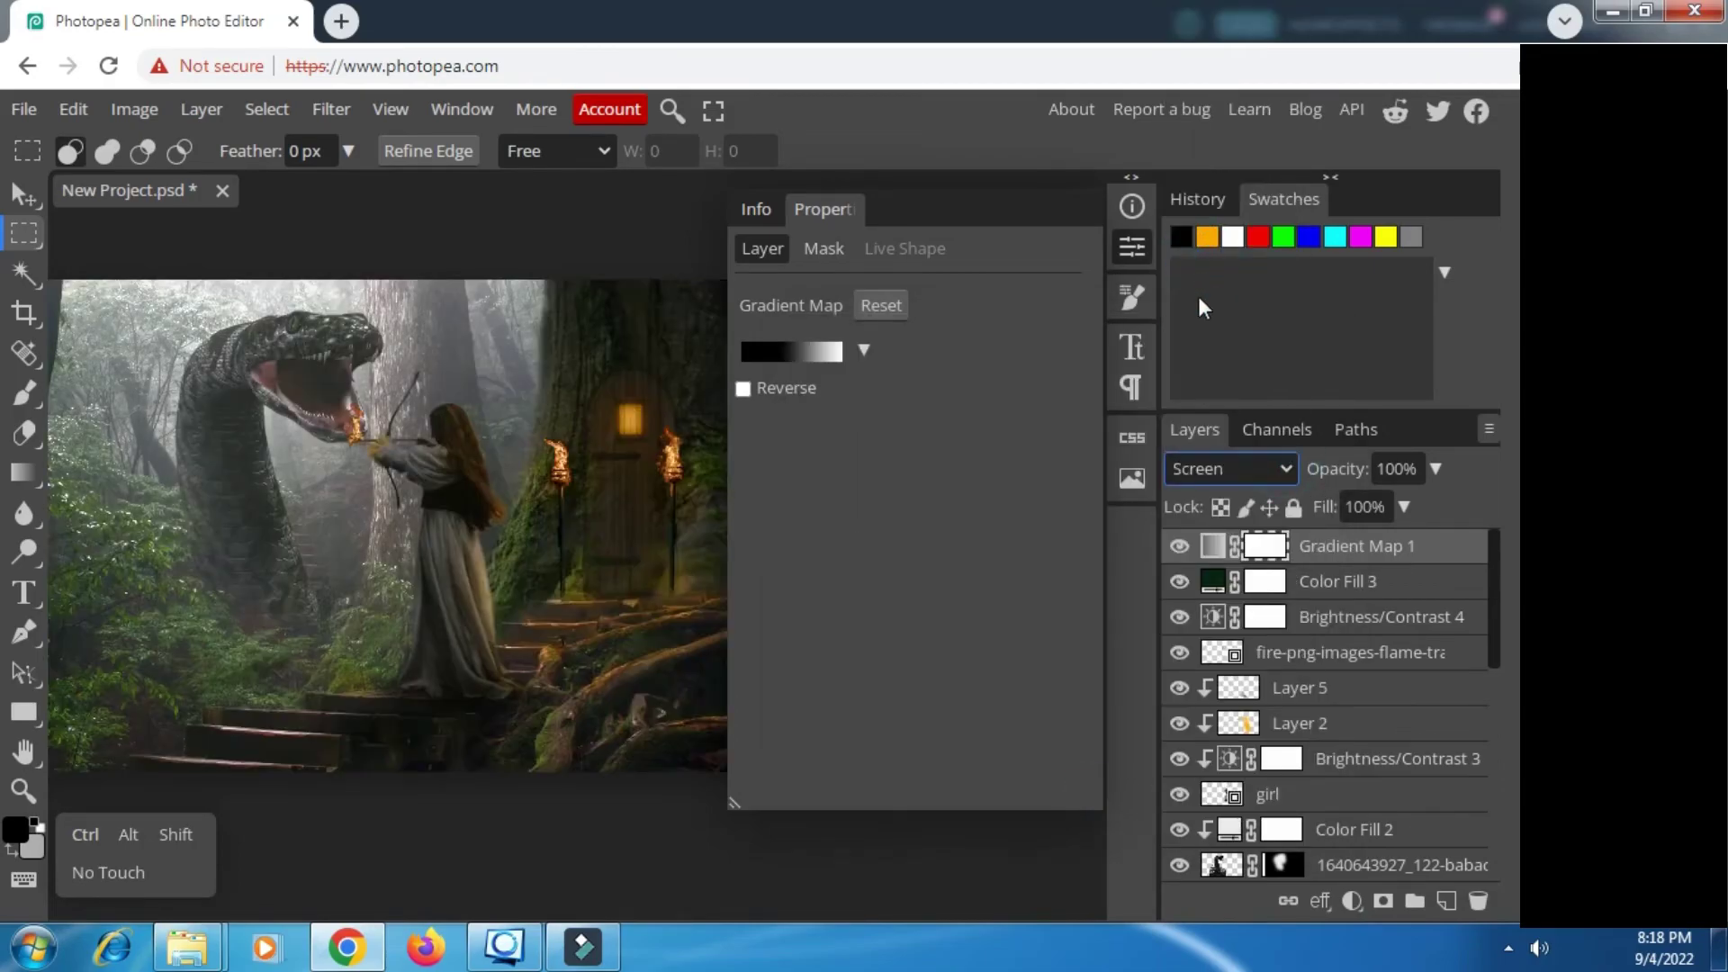
left_click(1435, 468)
left_click_drag(1435, 468, 1361, 527)
Step: Merge all layers from the Gradient Map down to 78789.psd into one, and duplicate the merged layer
scroll(1383, 609, "down", 5)
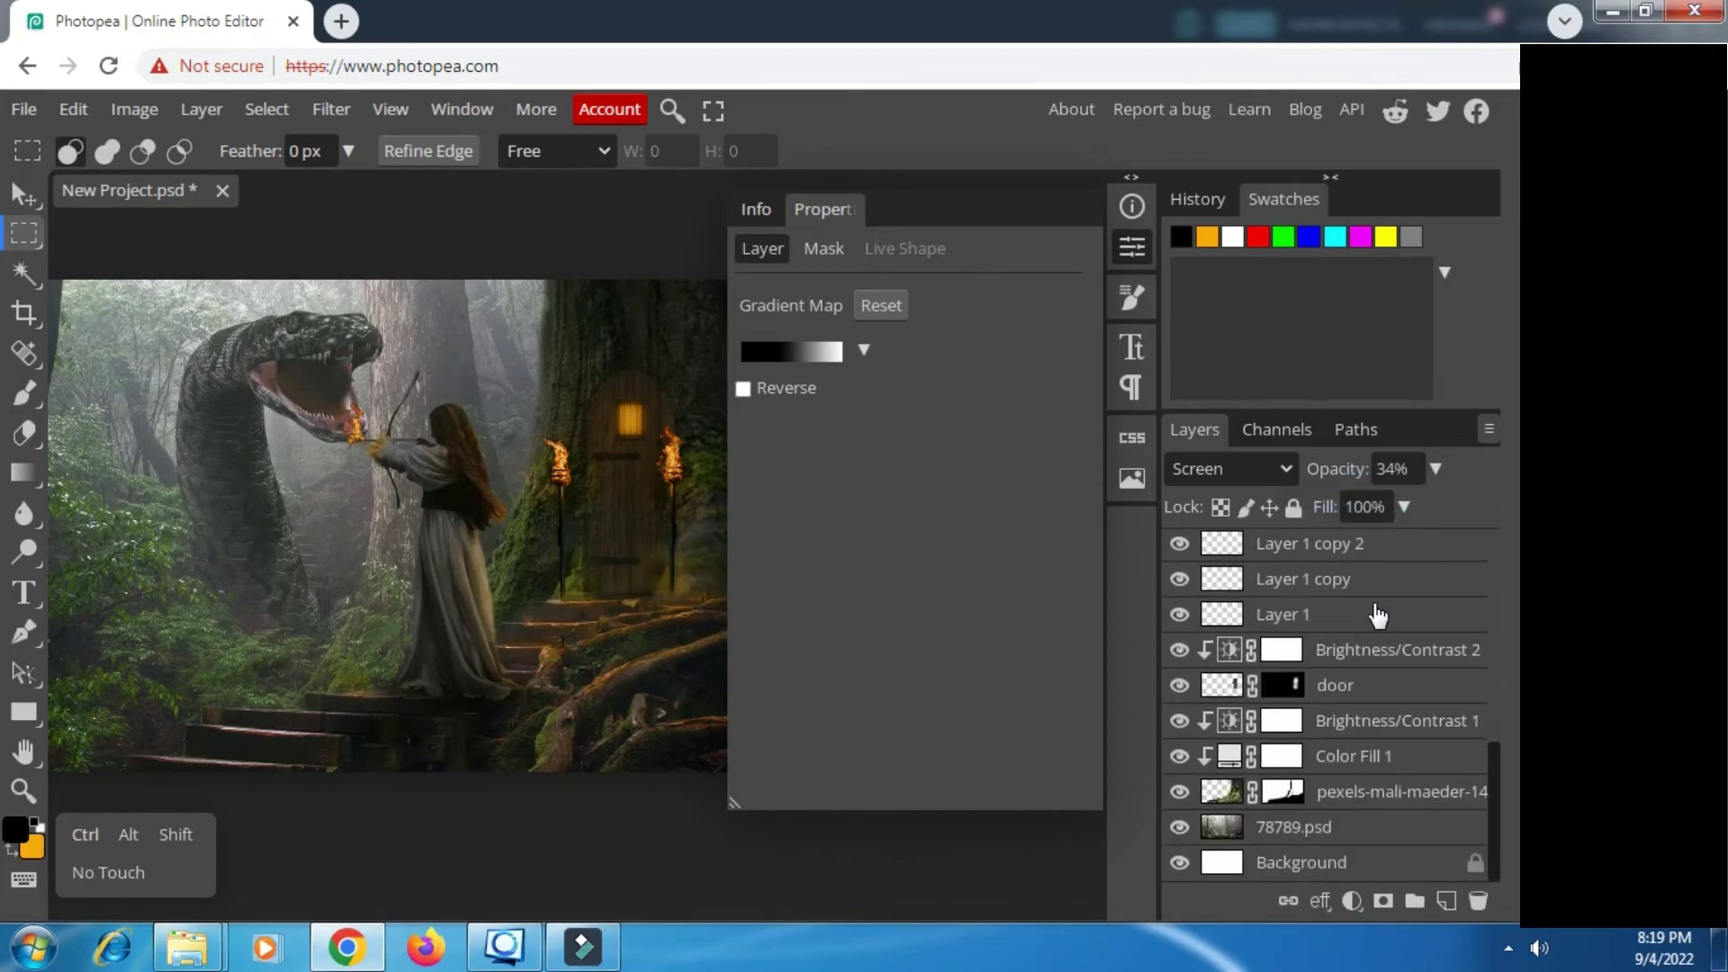
left_click(1350, 837)
scroll(1350, 720, "up", 5)
right_click(1323, 682)
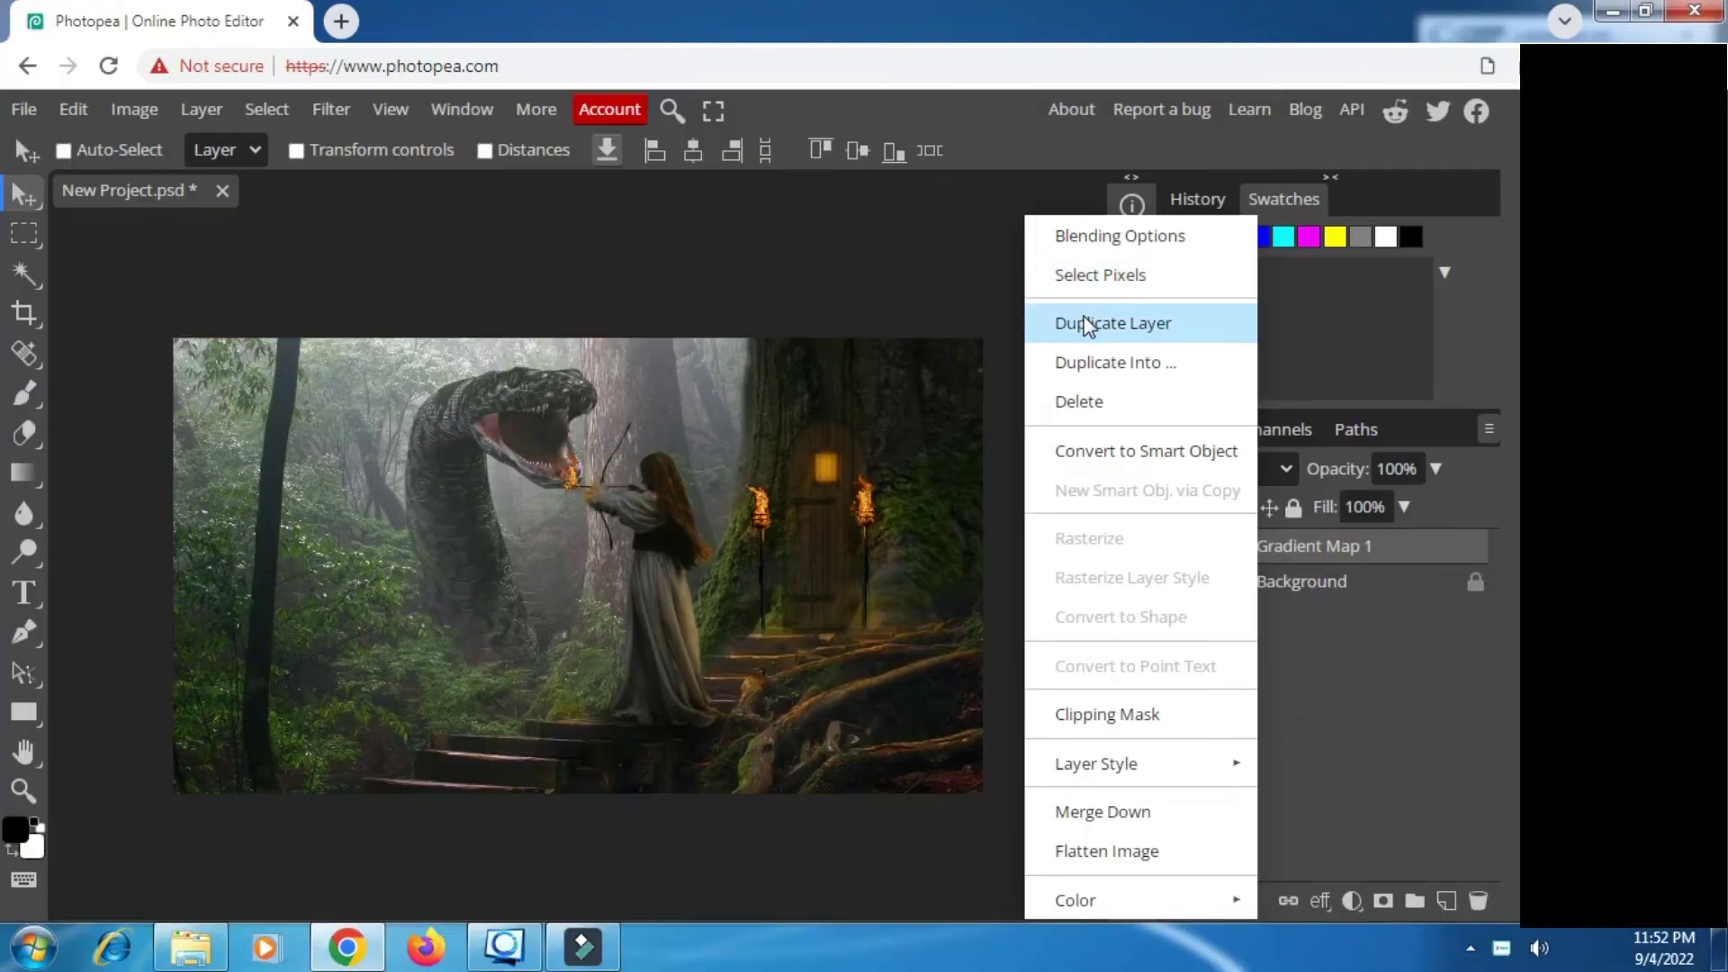
left_click(1087, 324)
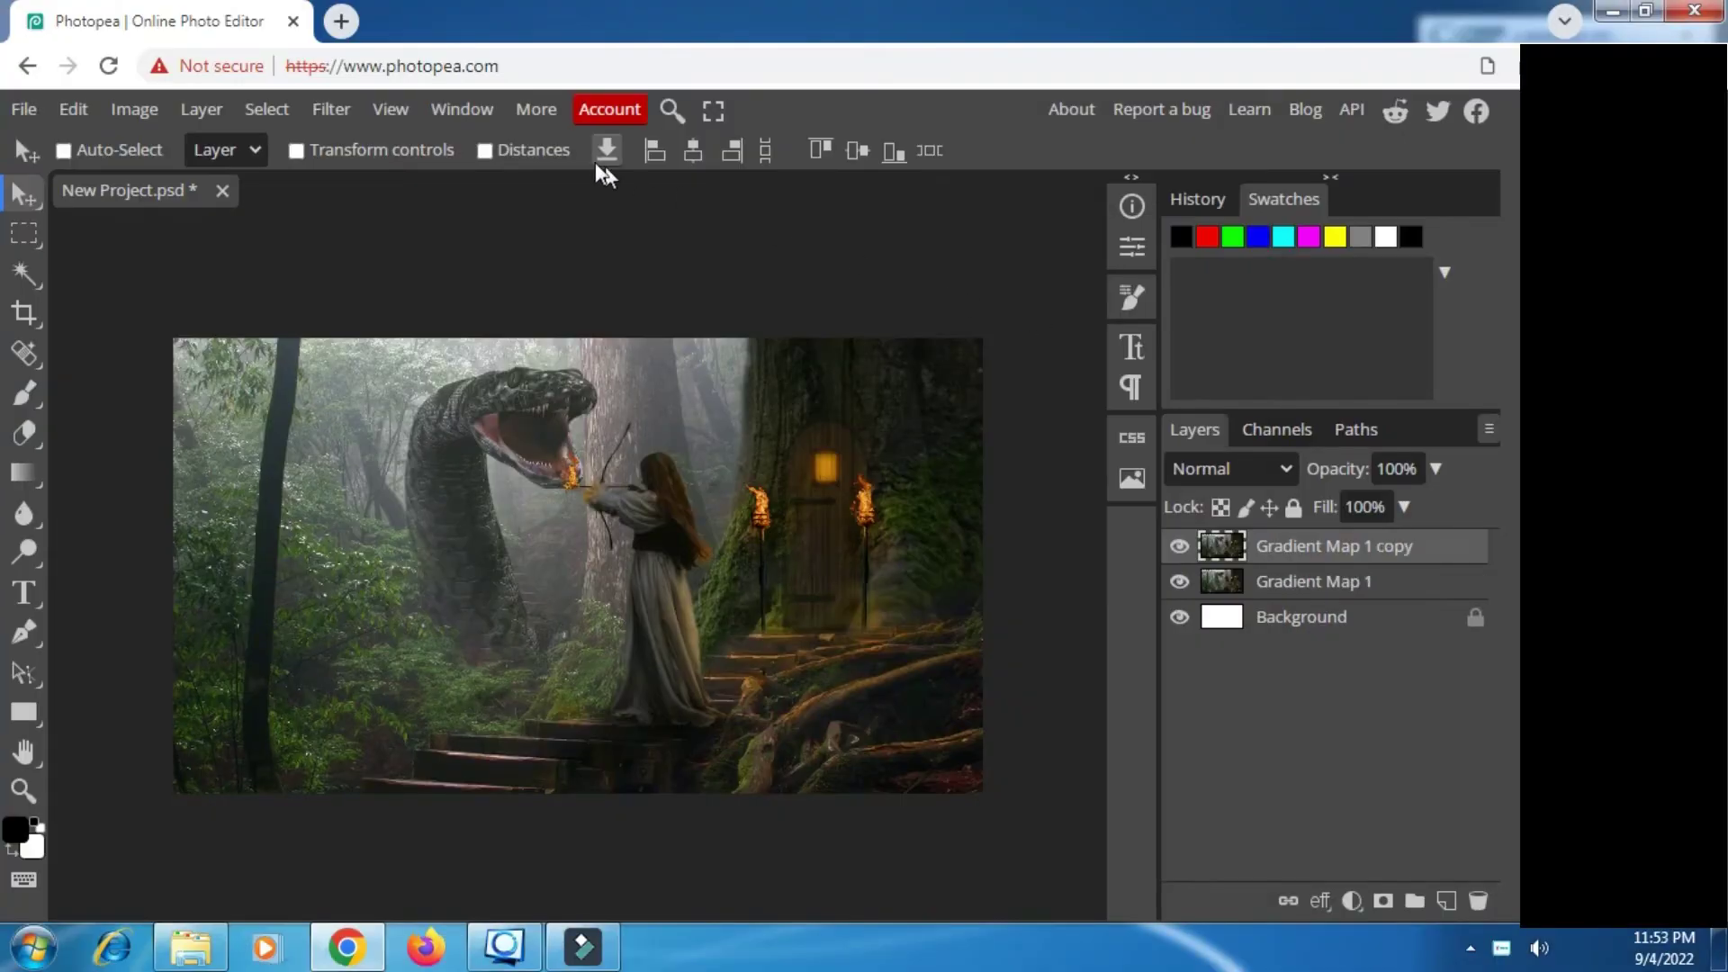
Step: Start a Camera Raw adjustment on the duplicate with Temperature -36, Tint -31, Exposure -0.6 and Contrast 5
left_click(331, 109)
left_click(385, 270)
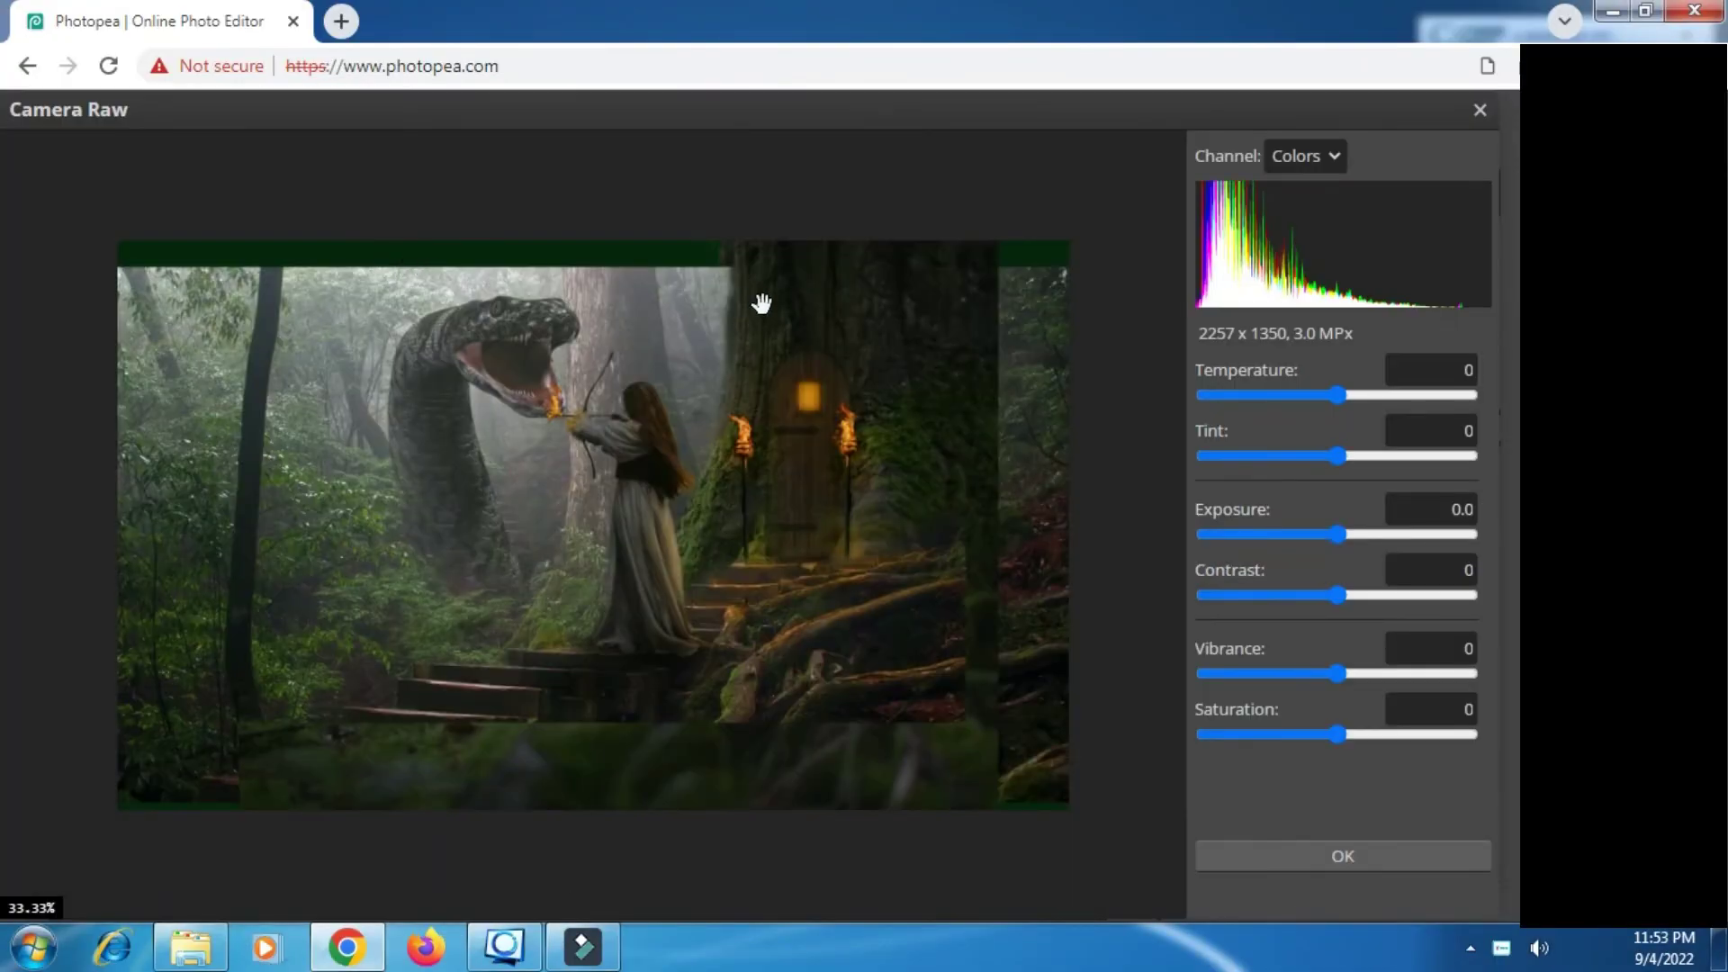
left_click(1289, 395)
left_click(1297, 456)
left_click_drag(1323, 534, 1315, 531)
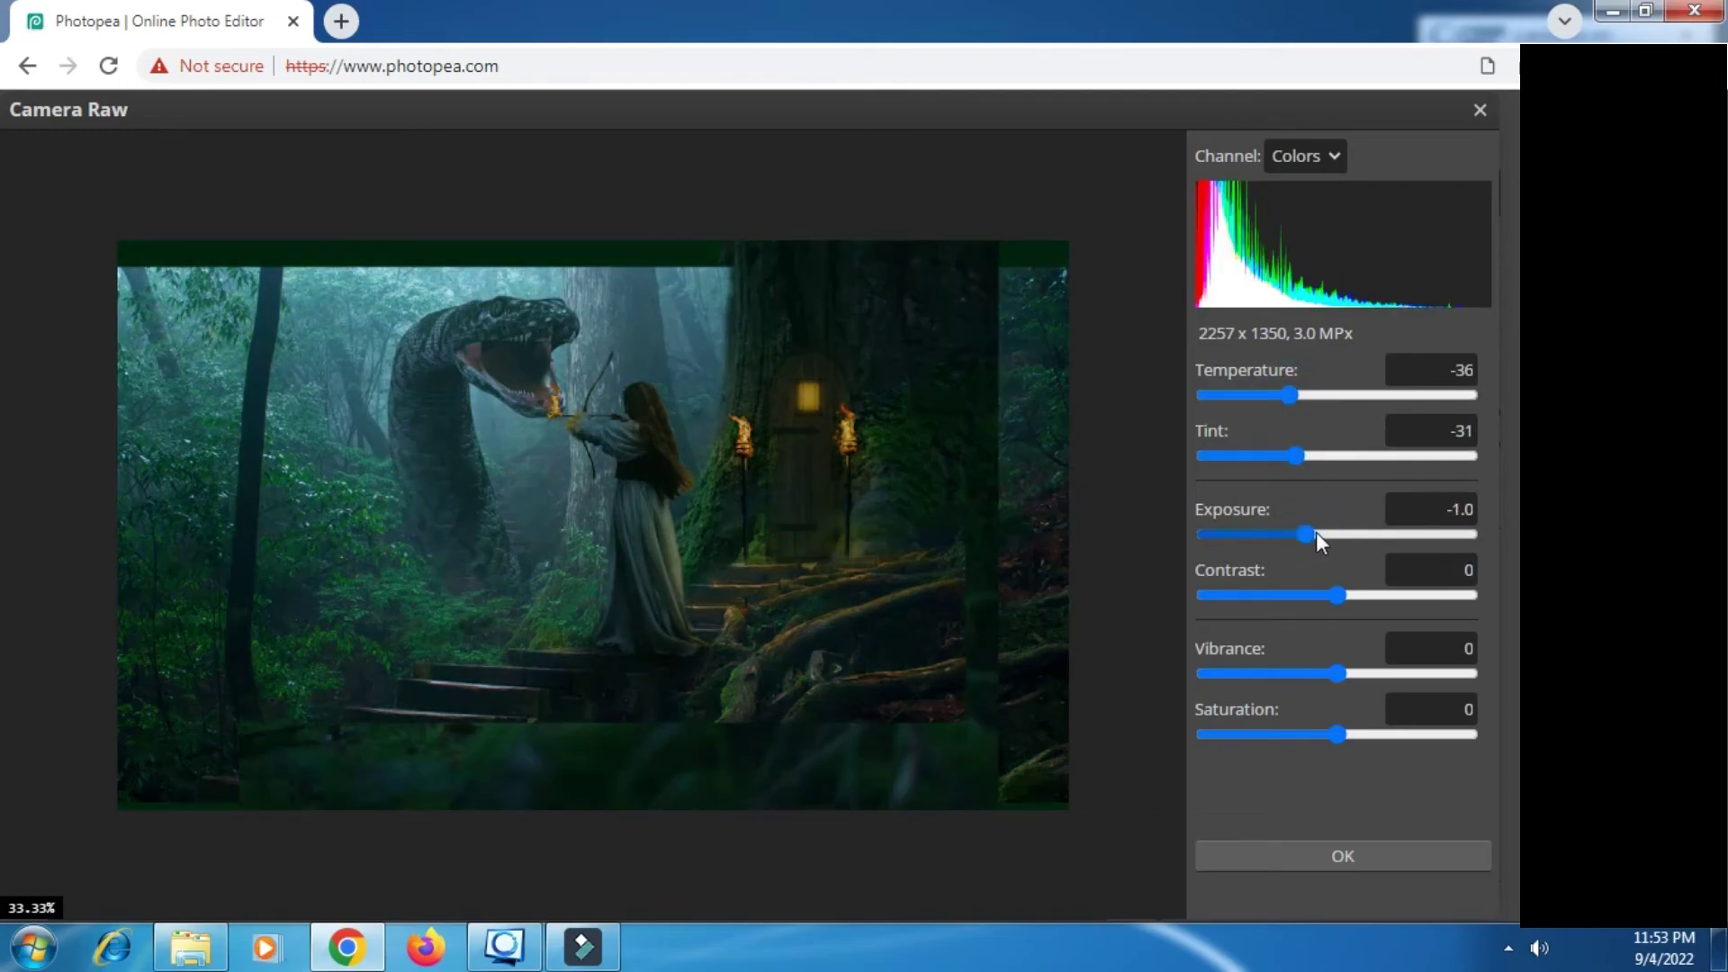
left_click(1355, 593)
left_click(1344, 595)
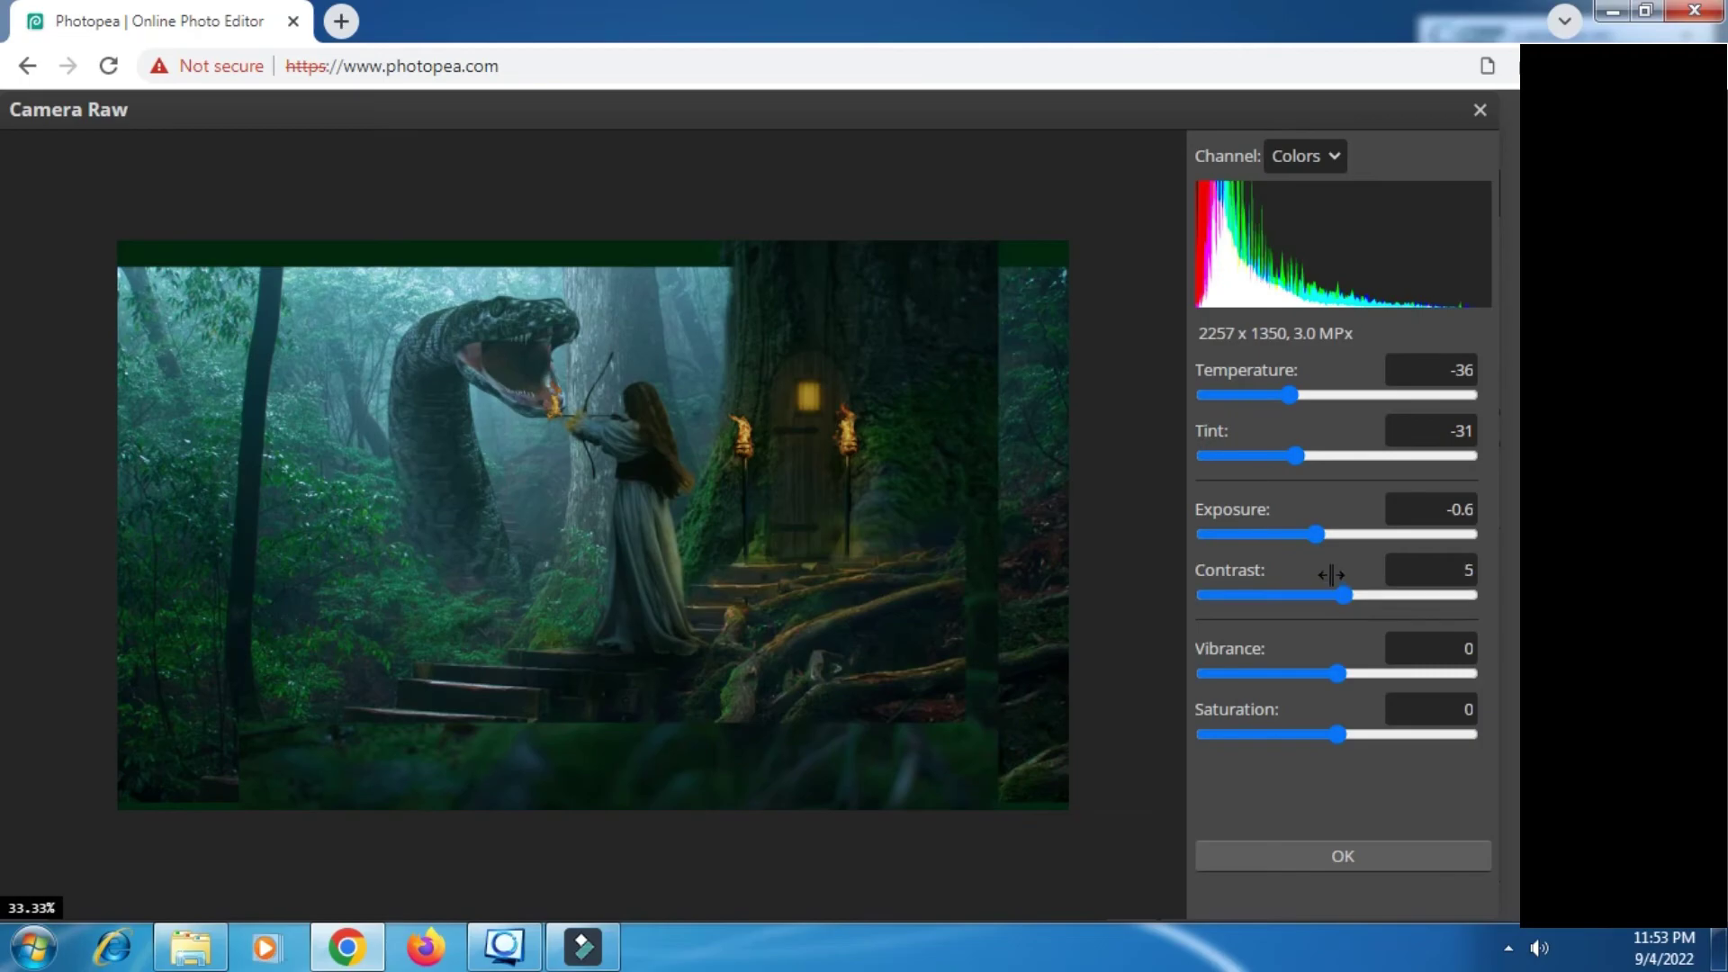
Step: Set Vibrance to 54 and Tint to -32, then apply the Camera Raw filter and compare the result with the original layer
scroll(808, 461, "up", 5)
scroll(807, 461, "down", 4)
scroll(791, 525, "up", 1)
scroll(792, 526, "up", 1)
left_click(1407, 673)
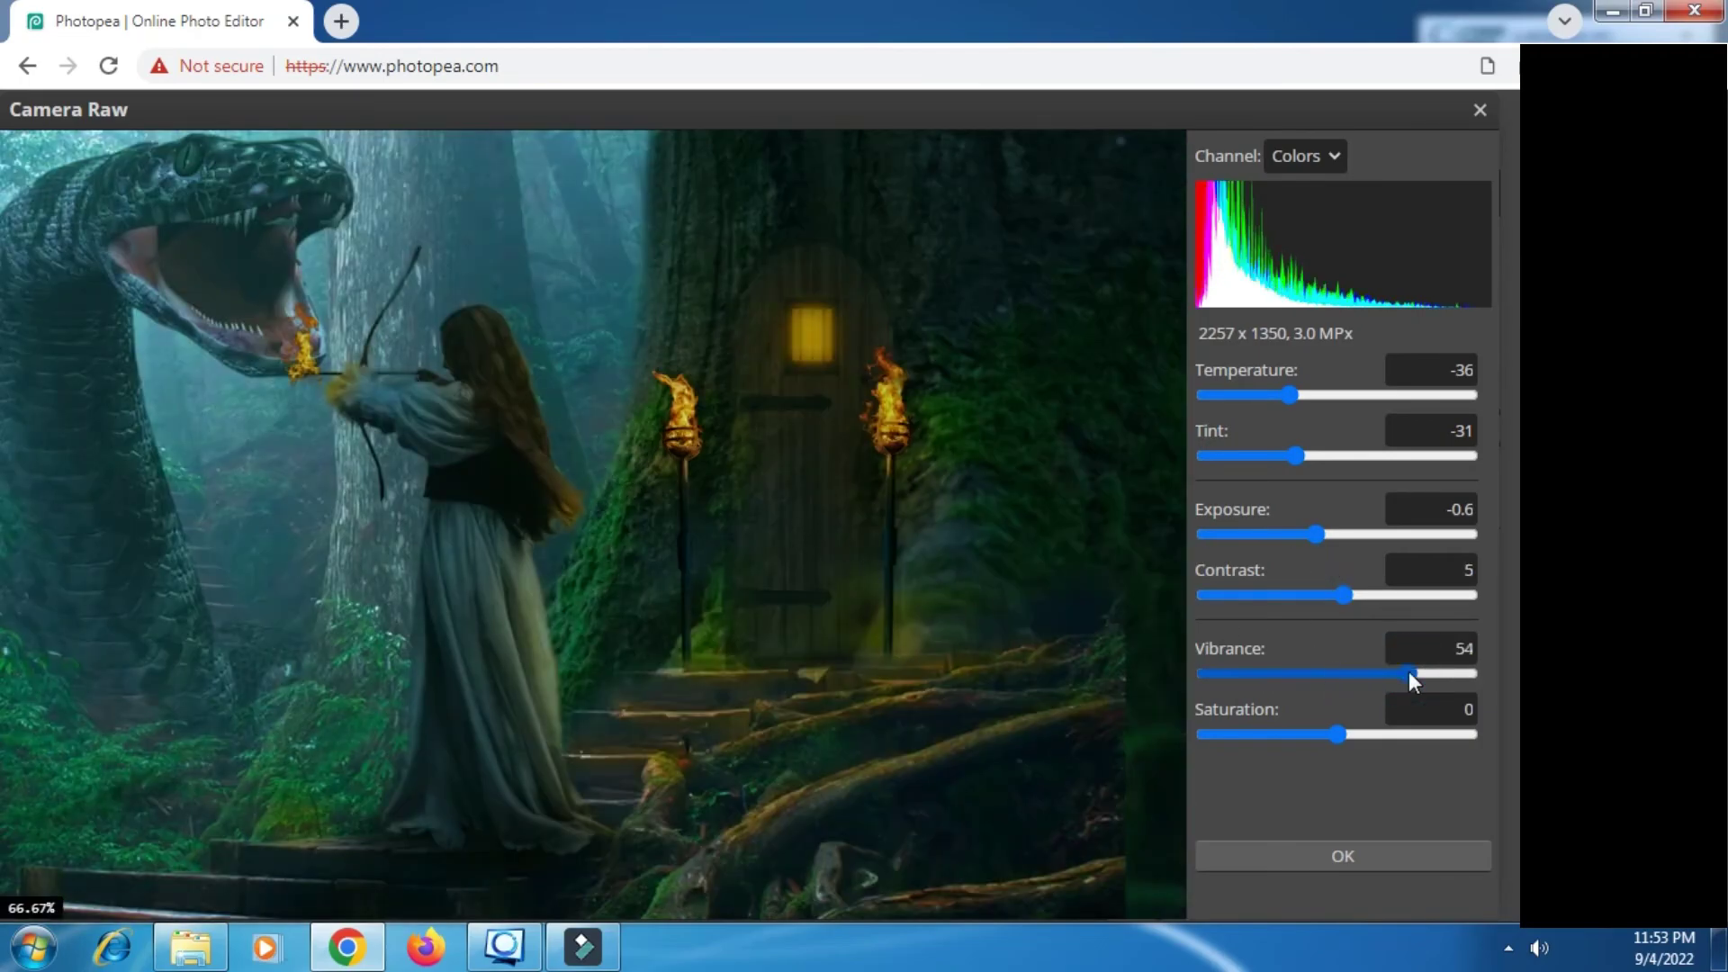
scroll(656, 474, "down", 2)
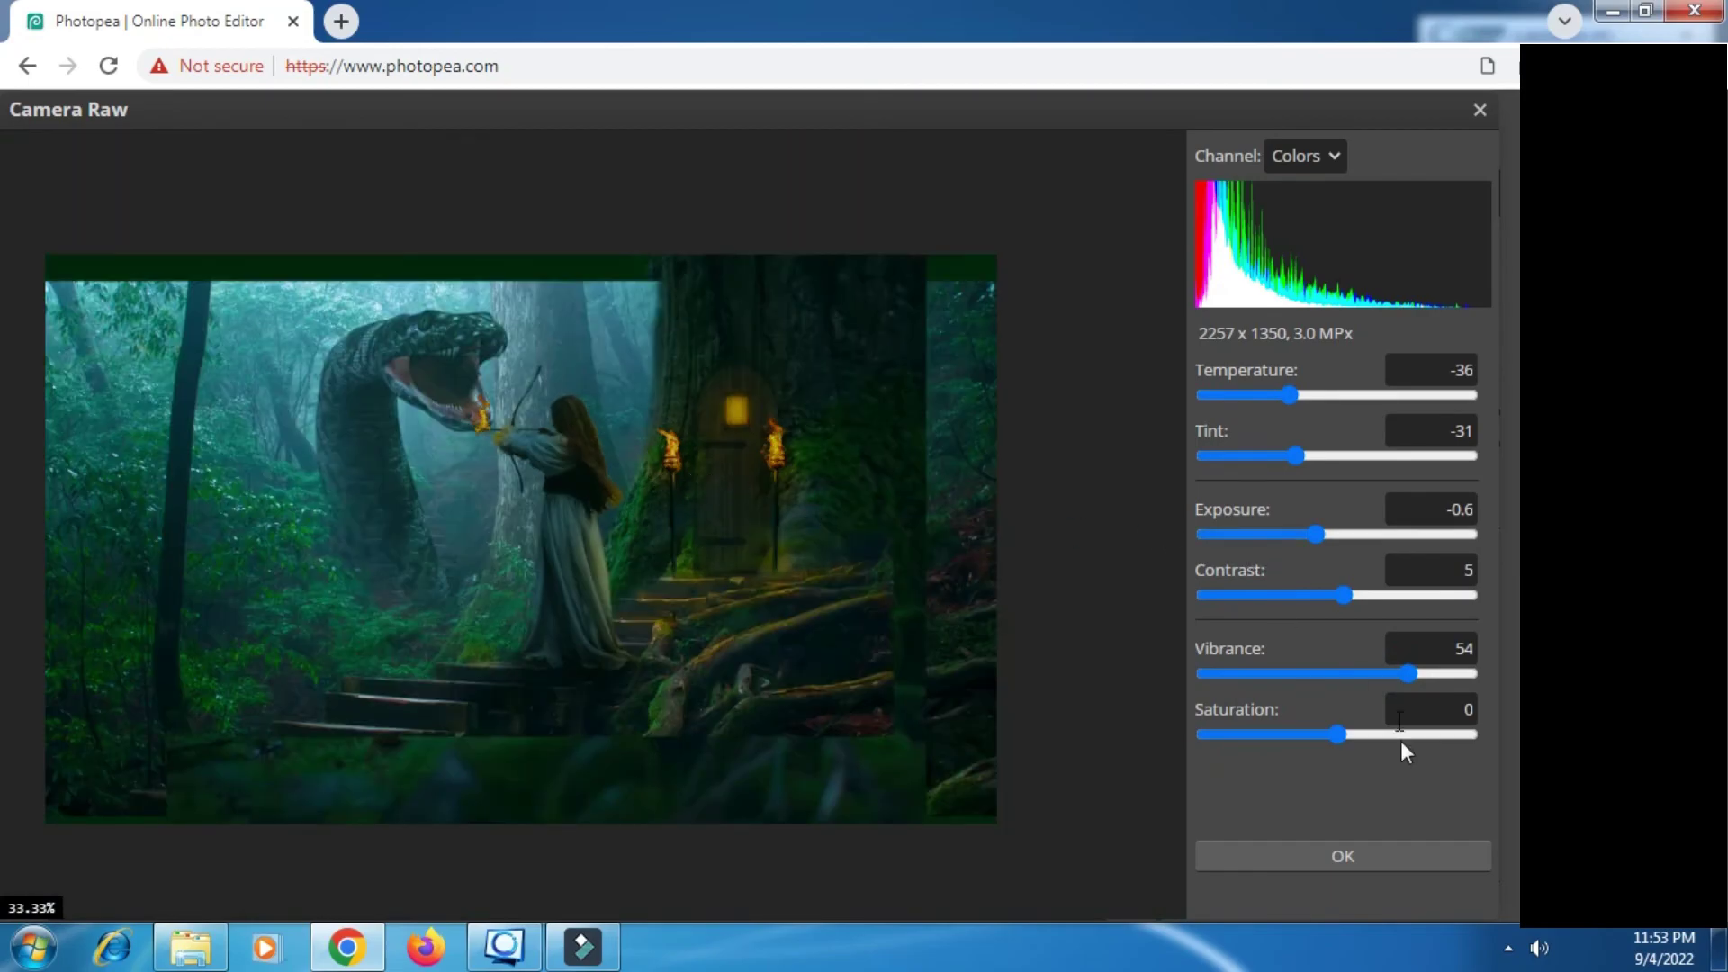
left_click(1293, 456)
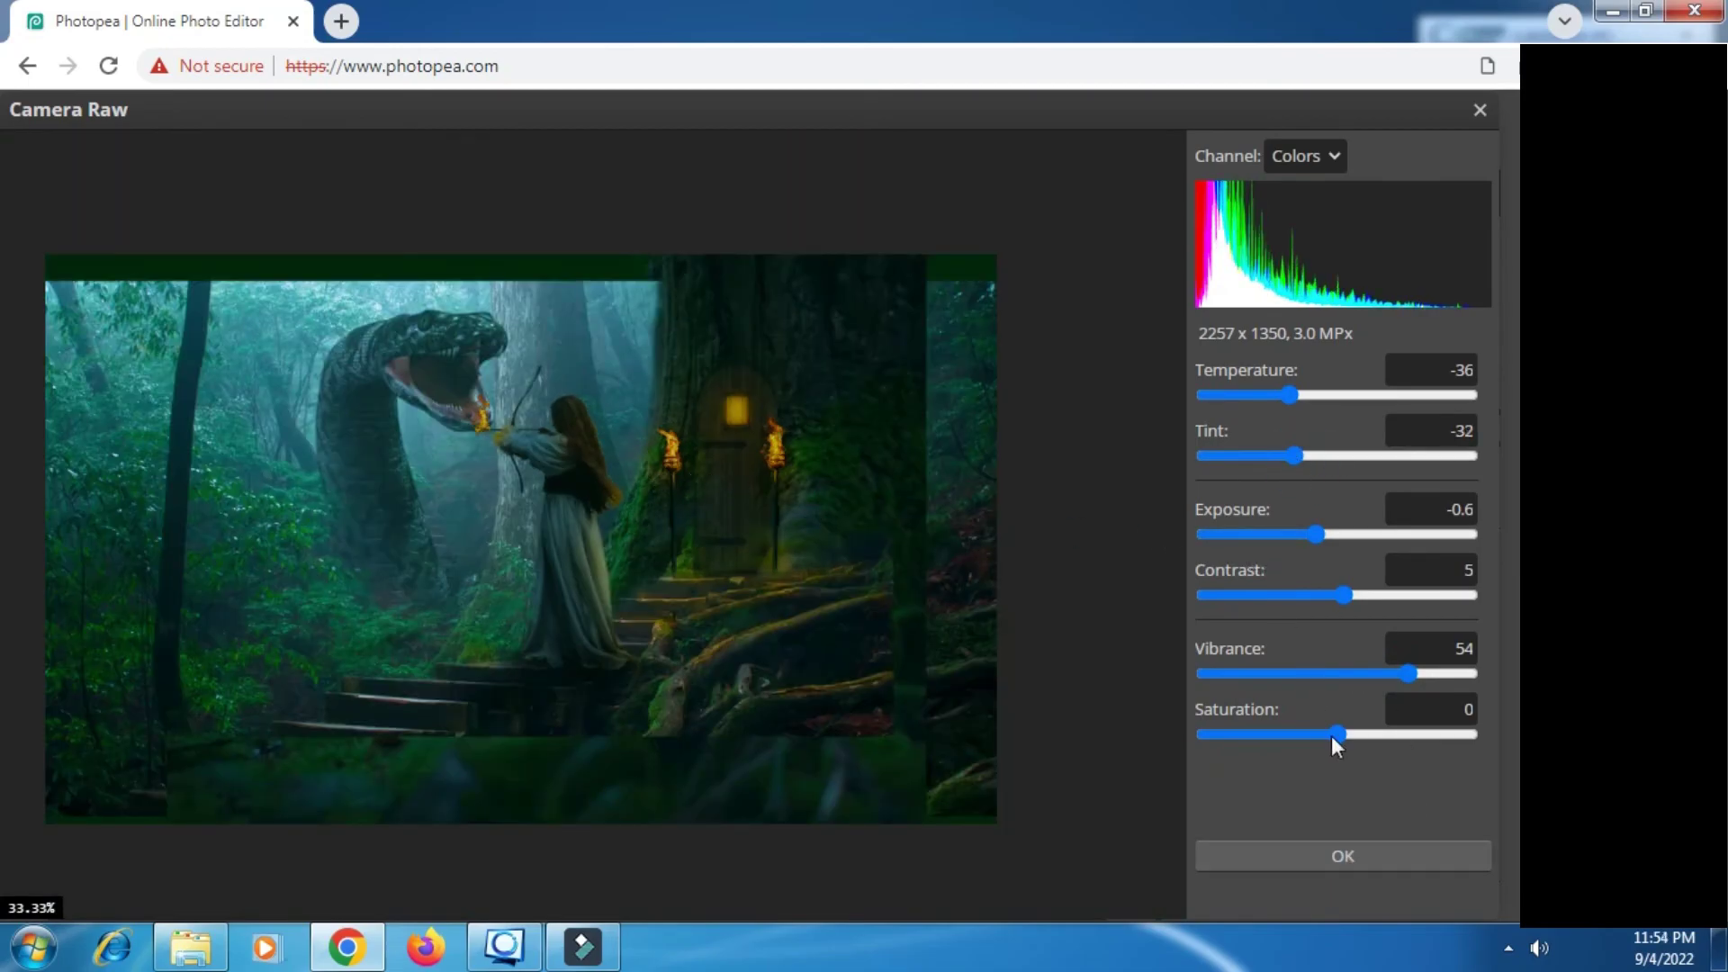
left_click(1336, 855)
left_click(1180, 546)
left_click(1180, 546)
Step: Export the finished composite as an image file and dismiss the ad-removal notice
left_click(23, 109)
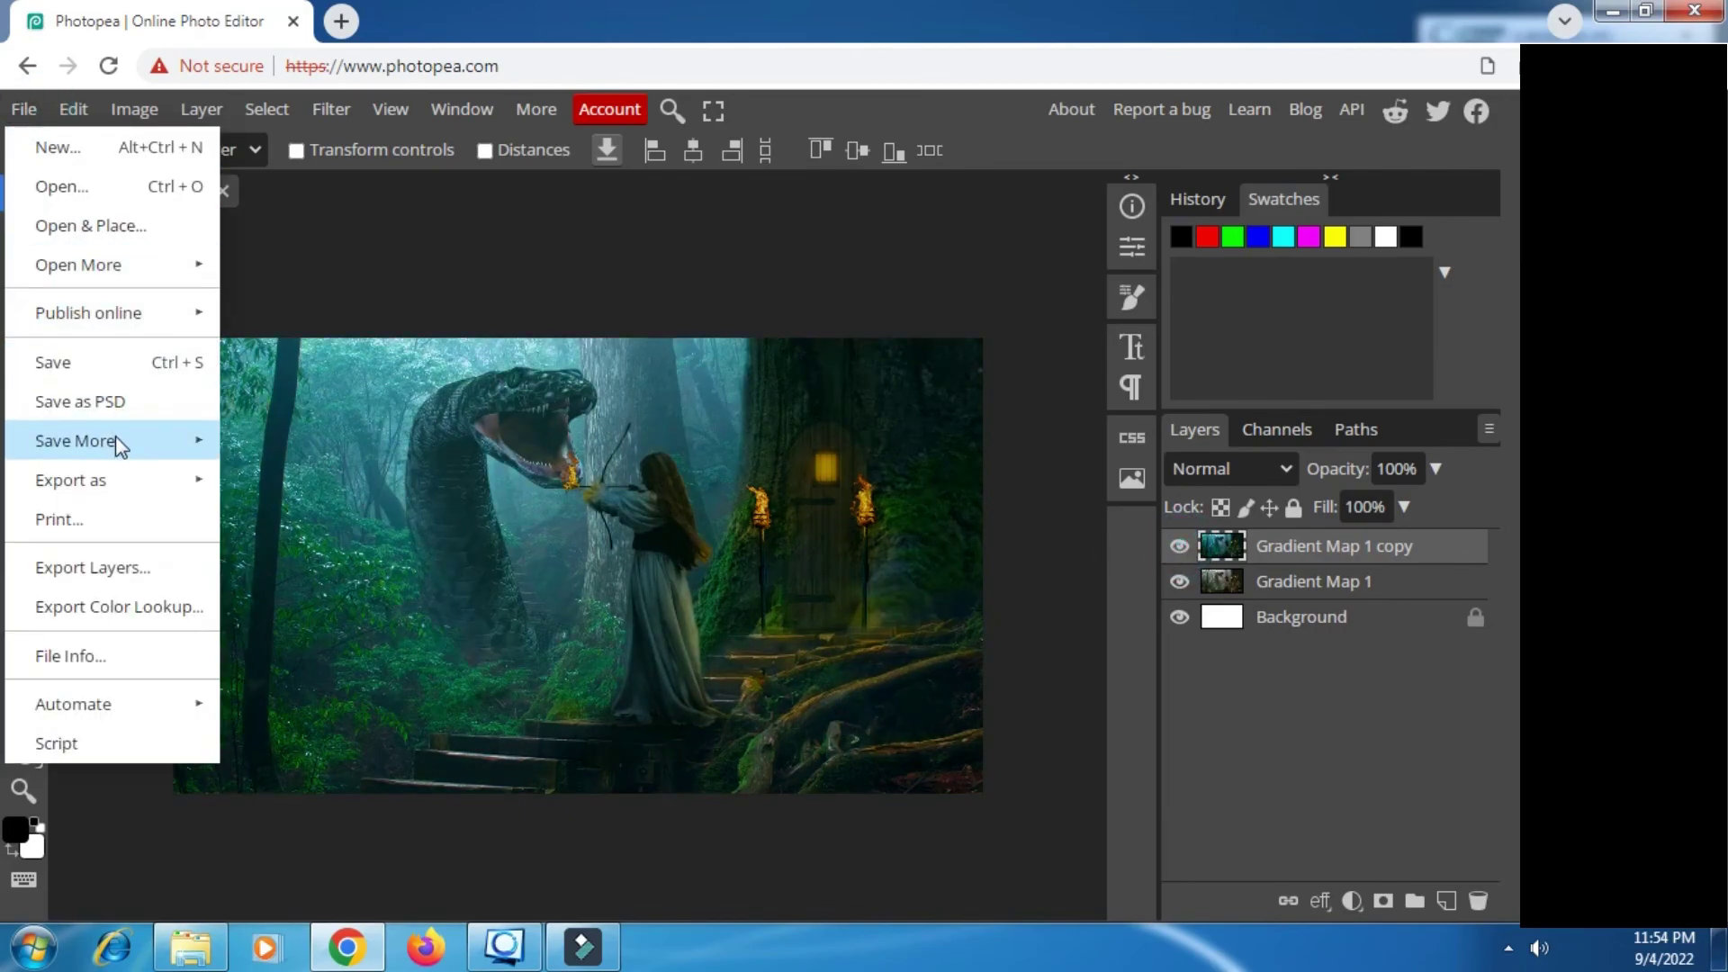
mouse_move(121, 443)
left_click(270, 512)
left_click(970, 467)
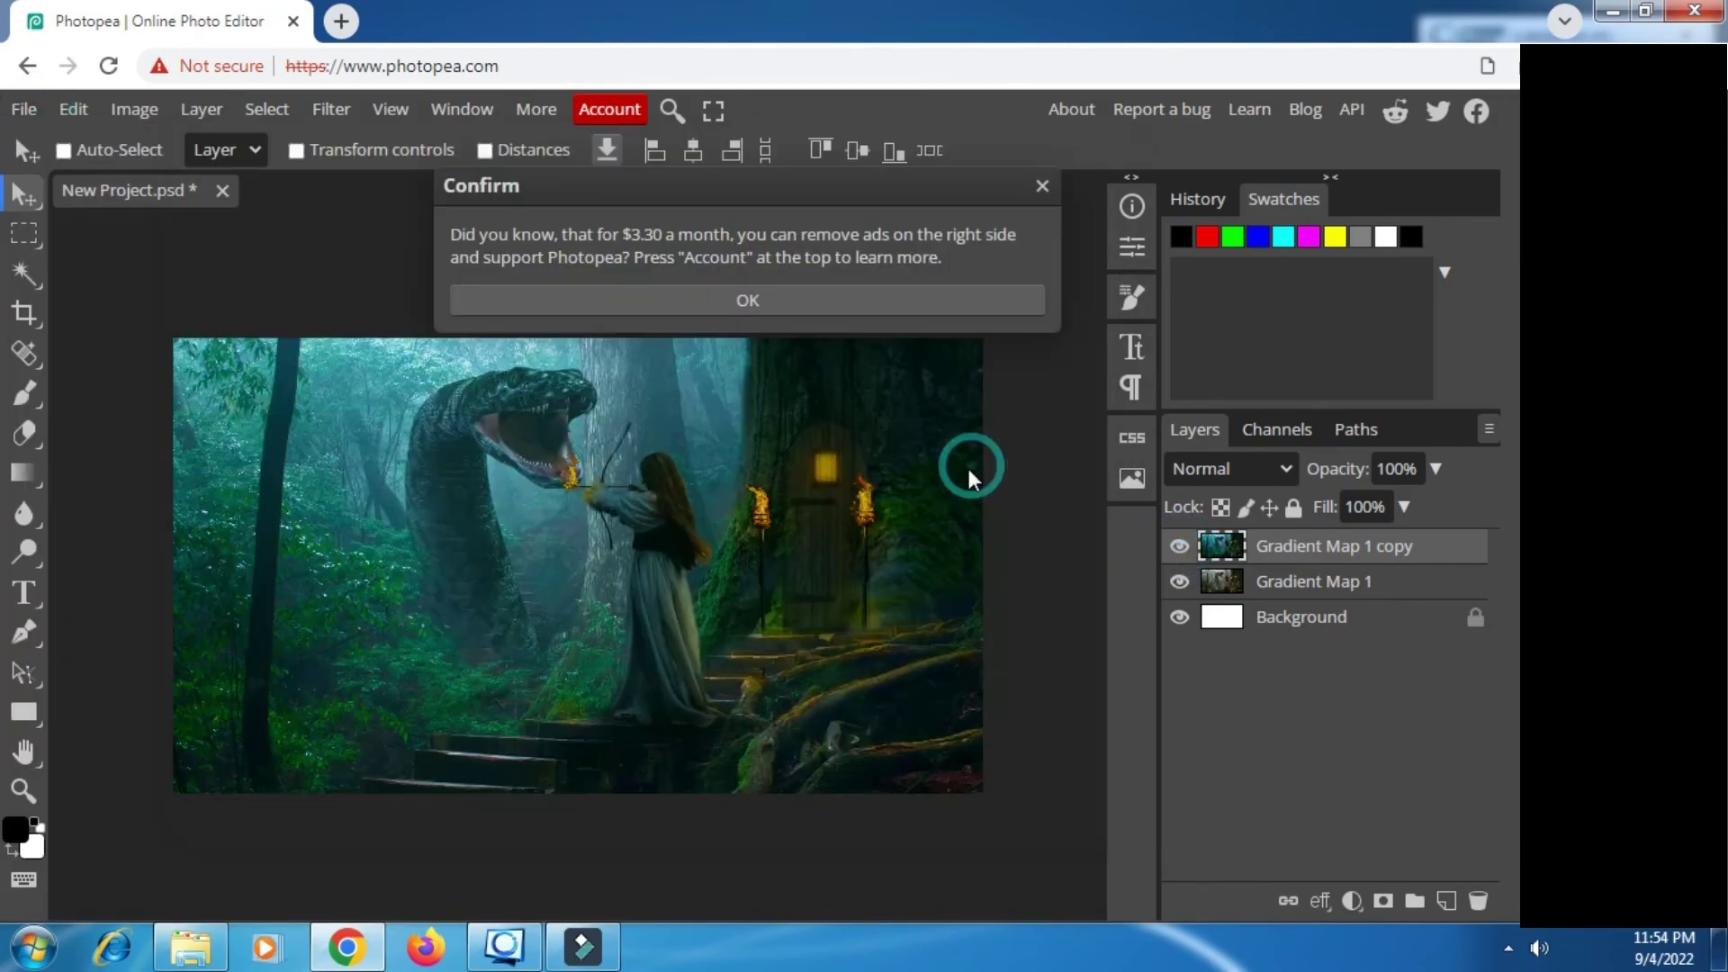
left_click(1036, 187)
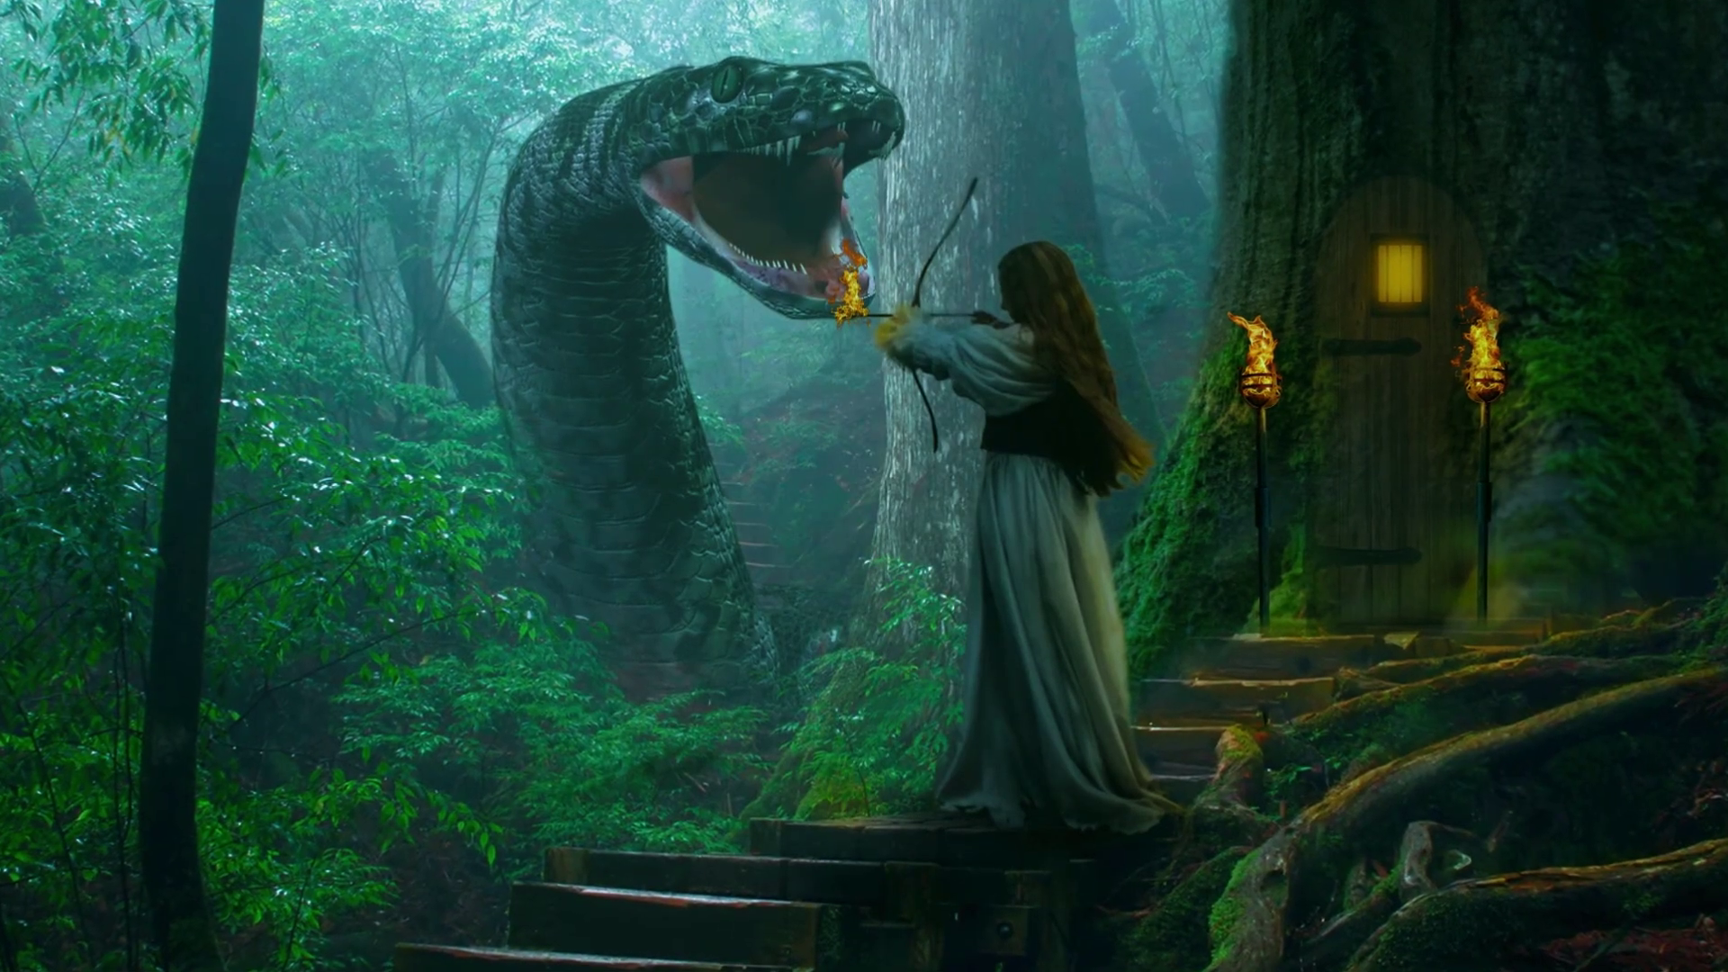